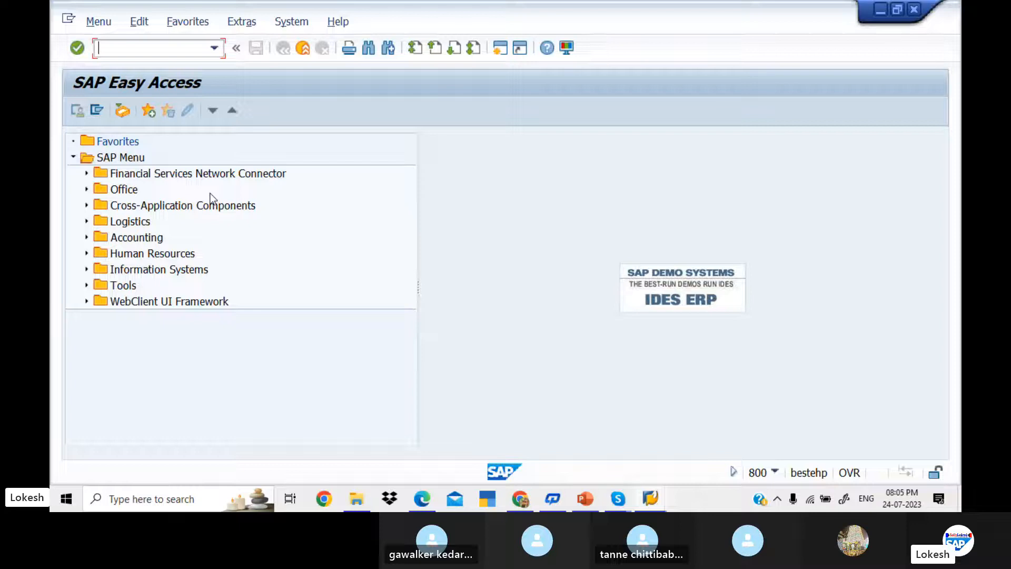
Step: Run OB57 and position the tolerance group table on the FI user
{"action": "type", "text": "ON"}
{"action": "key", "text": "BackSpace"}
{"action": "type", "text": "B57"}
{"action": "key", "text": "Return"}
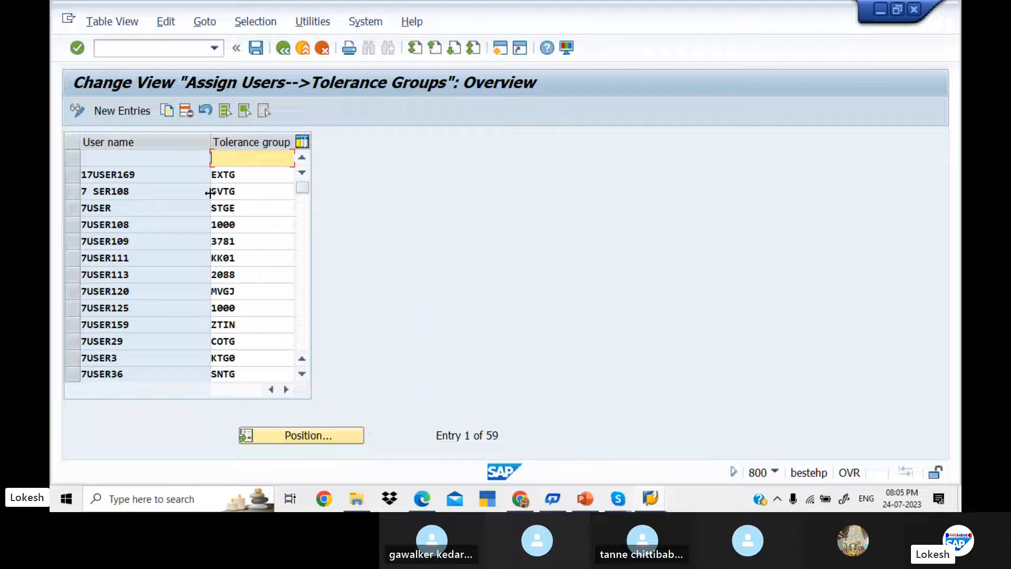
{"action": "left_click", "coordinate": [327, 436]}
{"action": "type", "text": "F"}
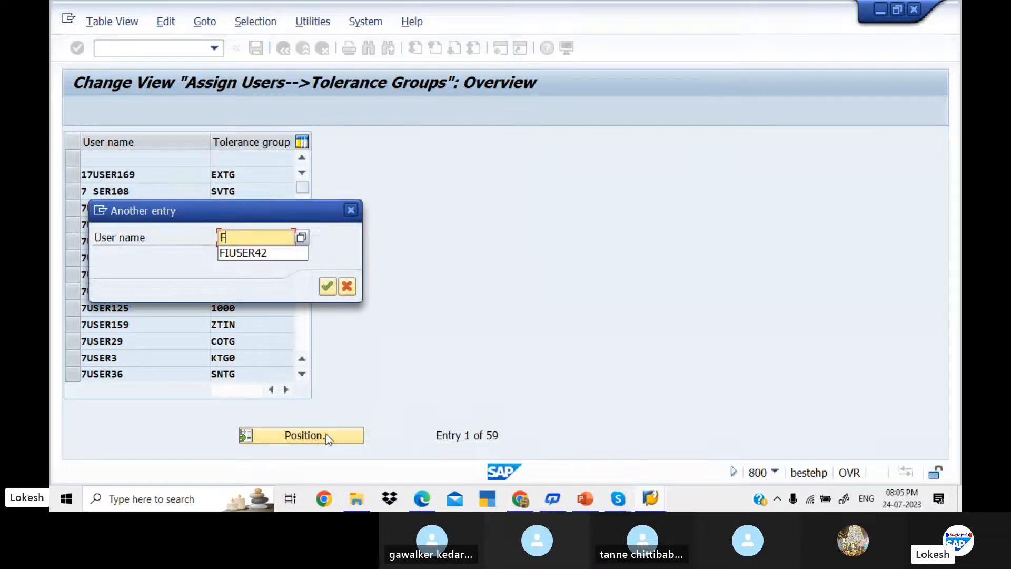
{"action": "key", "text": "Down"}
{"action": "key", "text": "Return"}
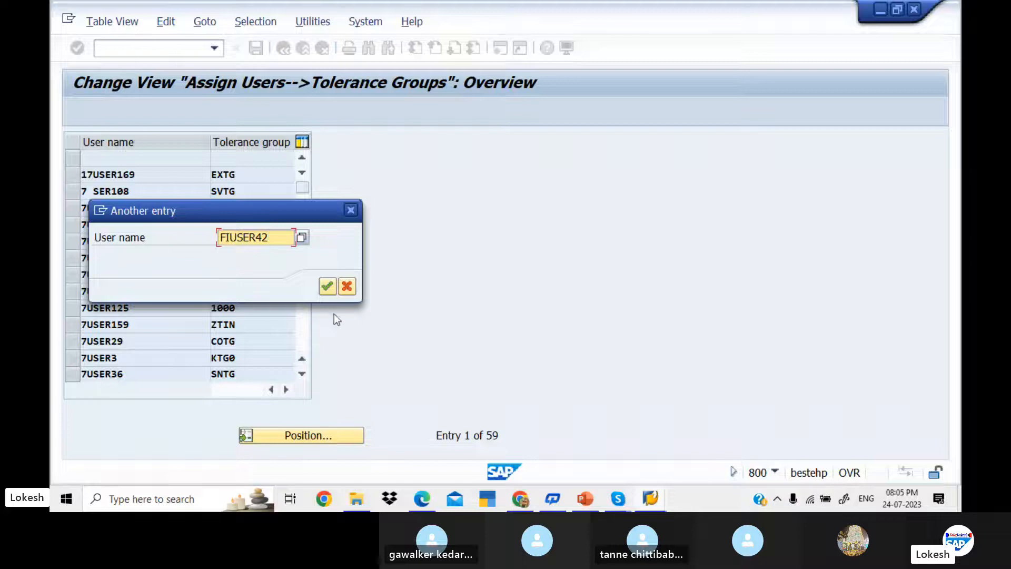
{"action": "left_click", "coordinate": [331, 286]}
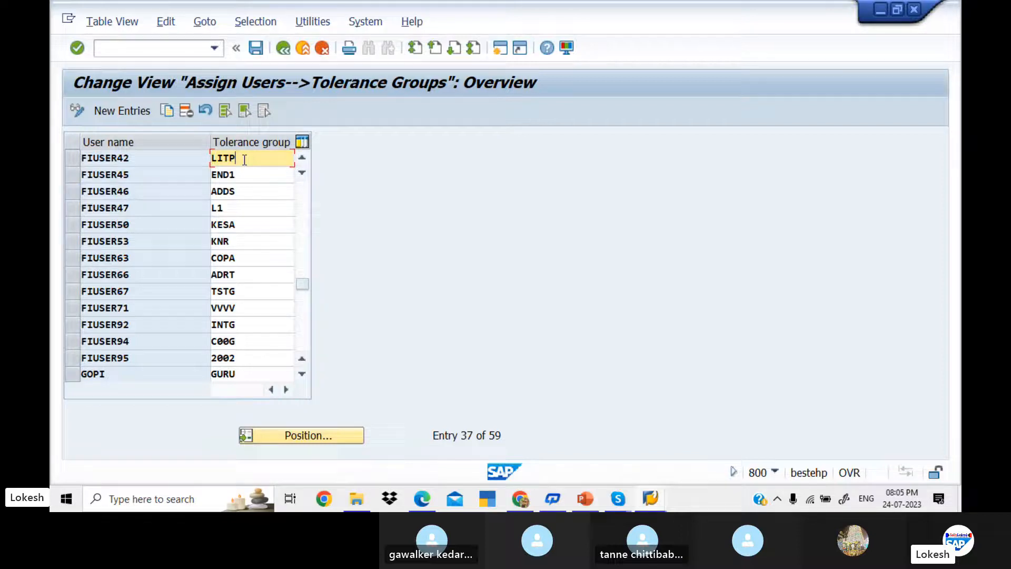
Step: Replace LITP with KED1 as the user's tolerance group and save under a customizing request
{"action": "key", "text": "BackSpace"}
{"action": "key", "text": "BackSpace"}
{"action": "key", "text": "BackSpace"}
{"action": "key", "text": "BackSpace"}
{"action": "type", "text": "K"}
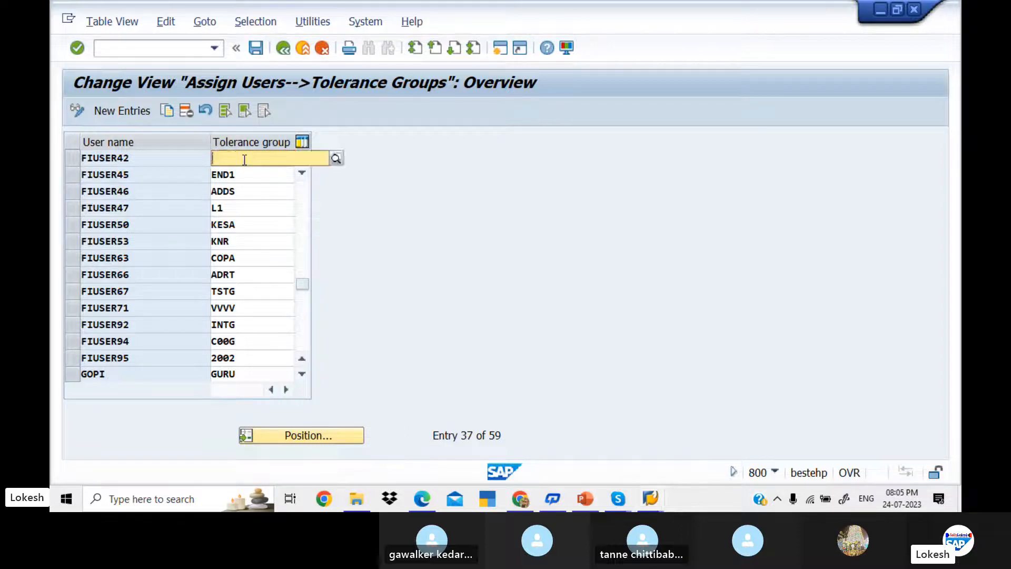
{"action": "type", "text": "ED1"}
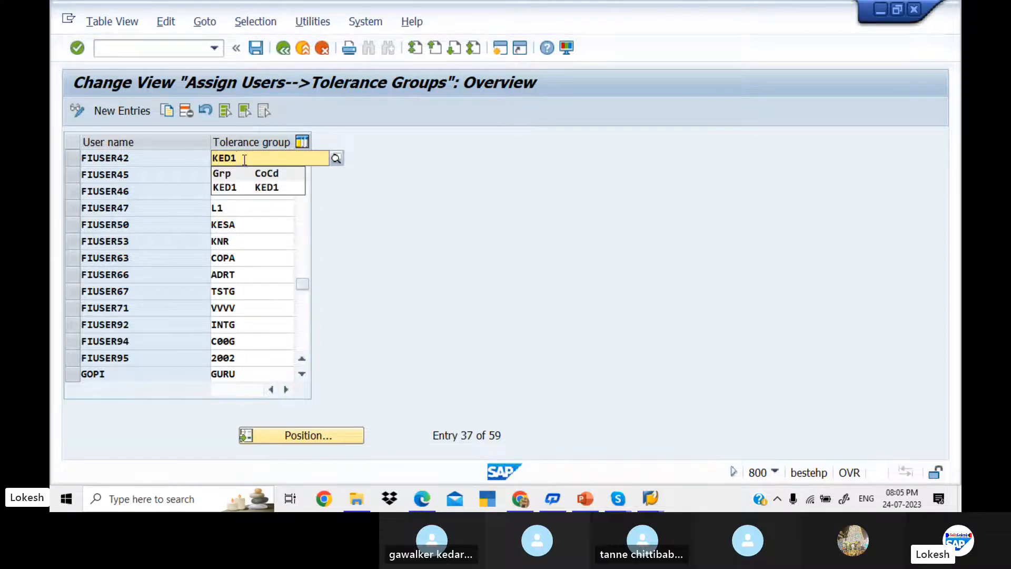
{"action": "left_click", "coordinate": [241, 187]}
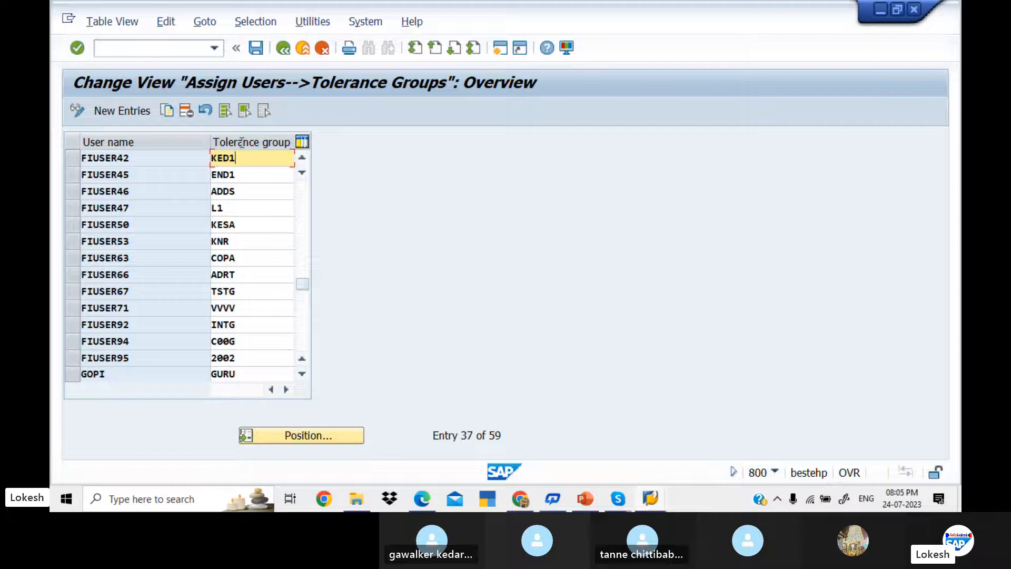
{"action": "left_click", "coordinate": [259, 53]}
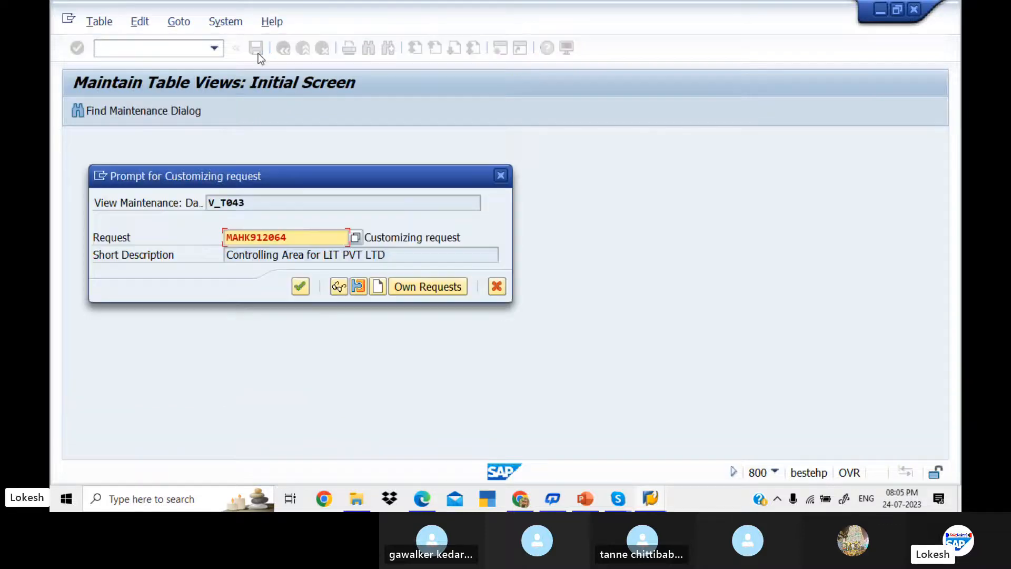
{"action": "left_click", "coordinate": [299, 288]}
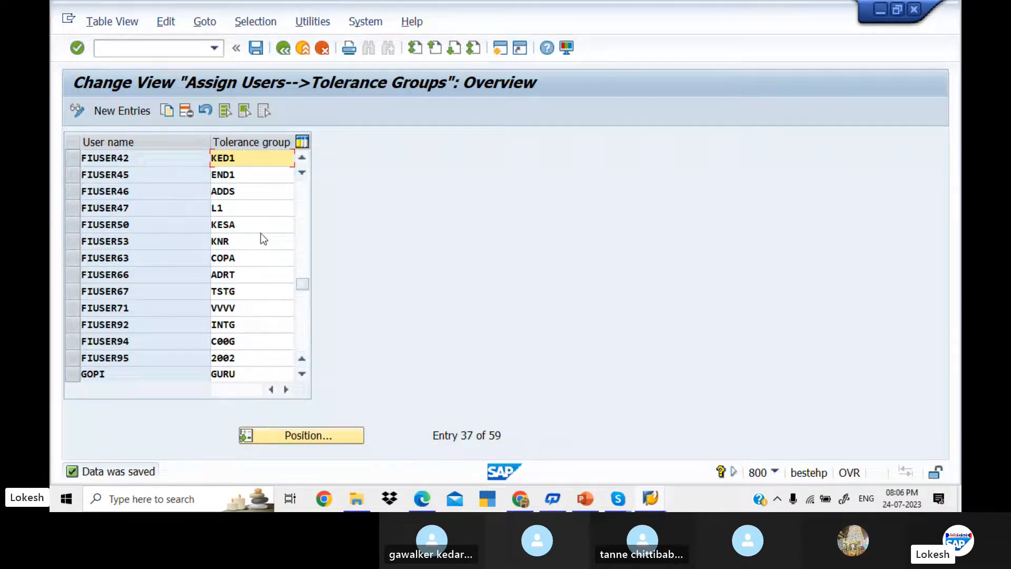
Step: Leave the table for the SAP Easy Access start screen with /n
{"action": "left_click", "coordinate": [184, 51]}
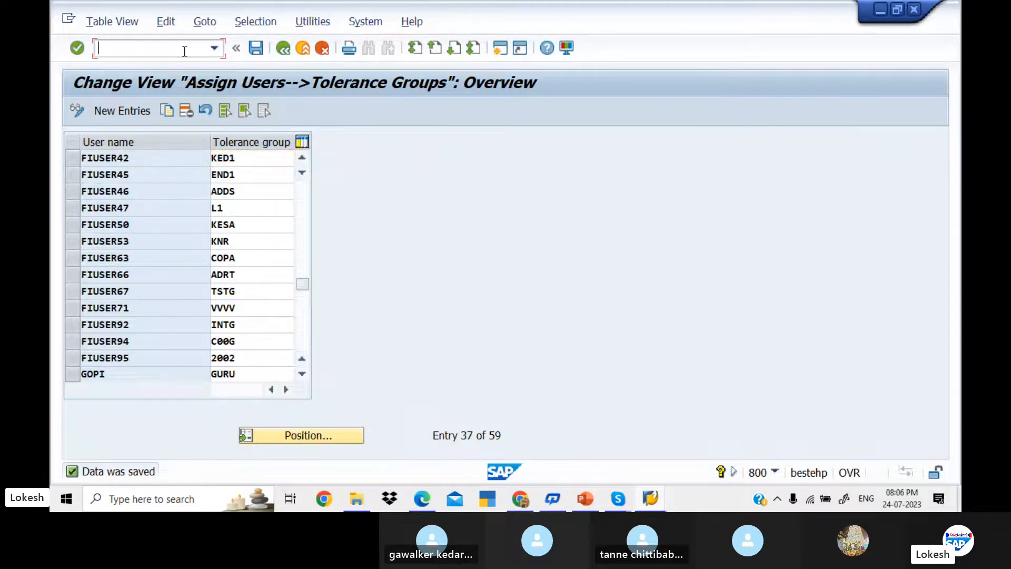
{"action": "type", "text": "/n"}
{"action": "key", "text": "Return"}
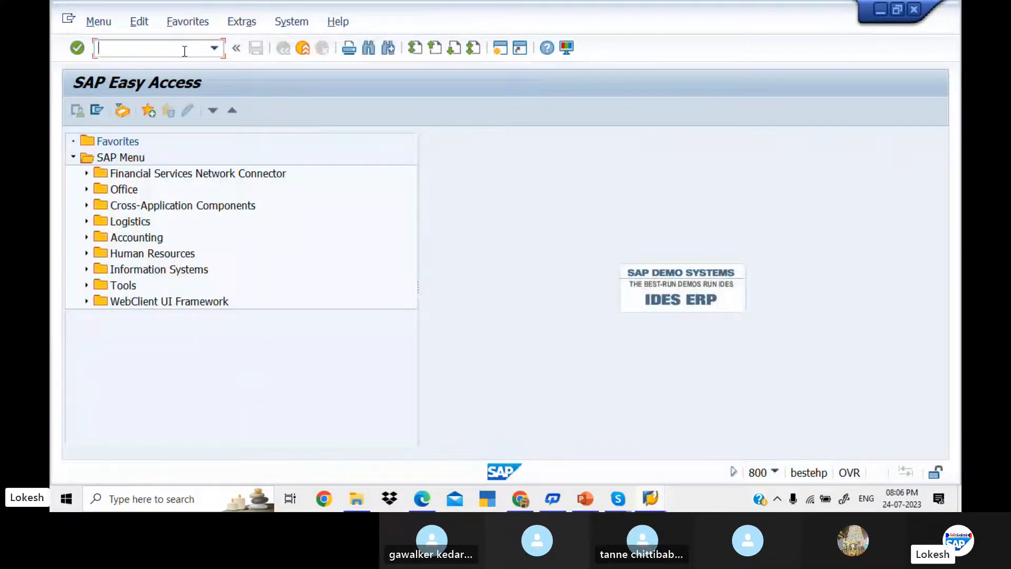
Step: Glance at the Vendor Manual Payment Clearing slide, return to SAP and enter FBL1
{"action": "key", "text": "alt+Tab"}
{"action": "key", "text": "alt+Tab"}
{"action": "key", "text": "alt+Tab"}
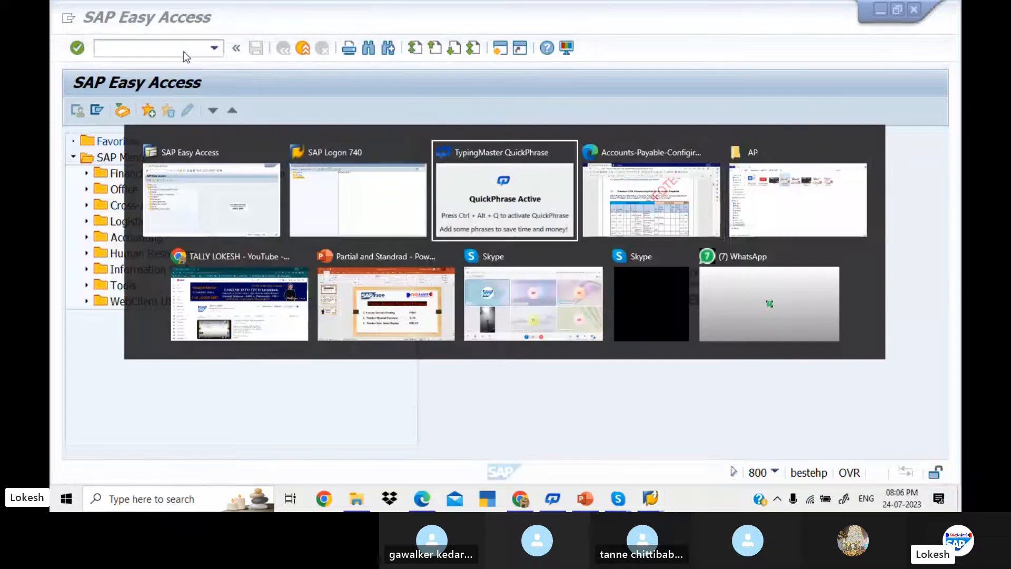
{"action": "key", "text": "alt+Tab"}
{"action": "key", "text": "alt+Tab"}
{"action": "key", "text": "alt+Tab"}
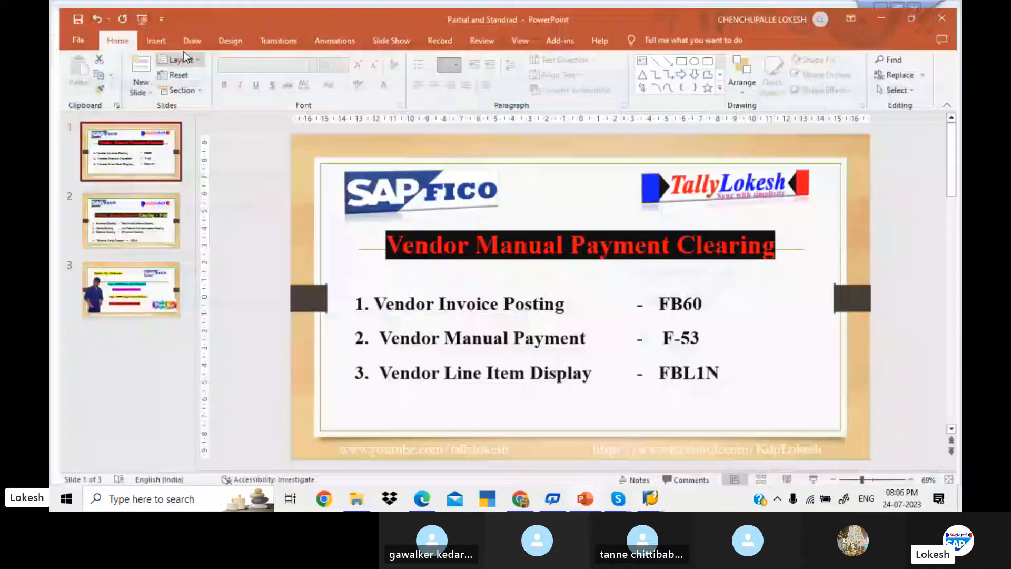
{"action": "key", "text": "alt+Tab"}
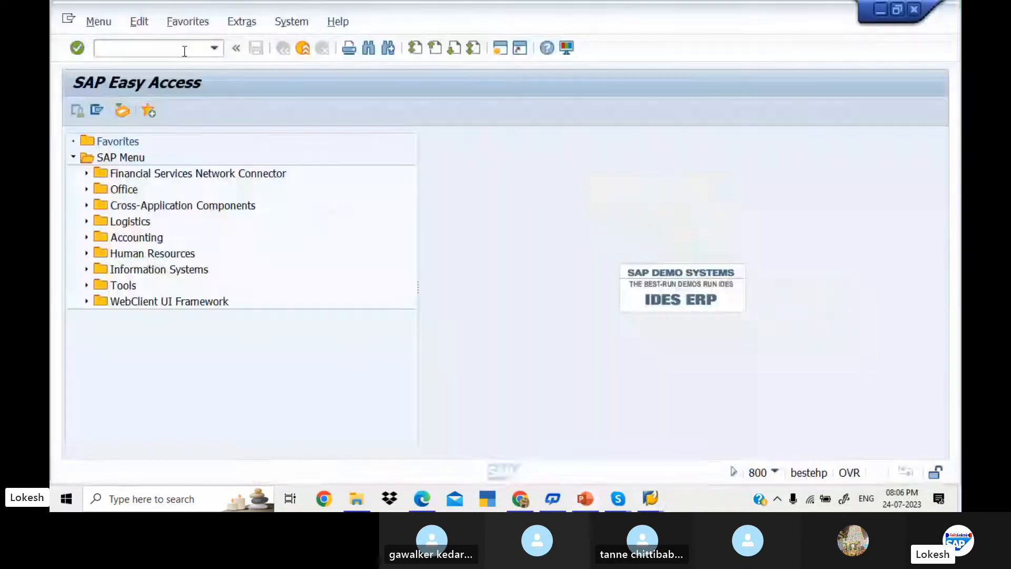
{"action": "type", "text": "FBL"}
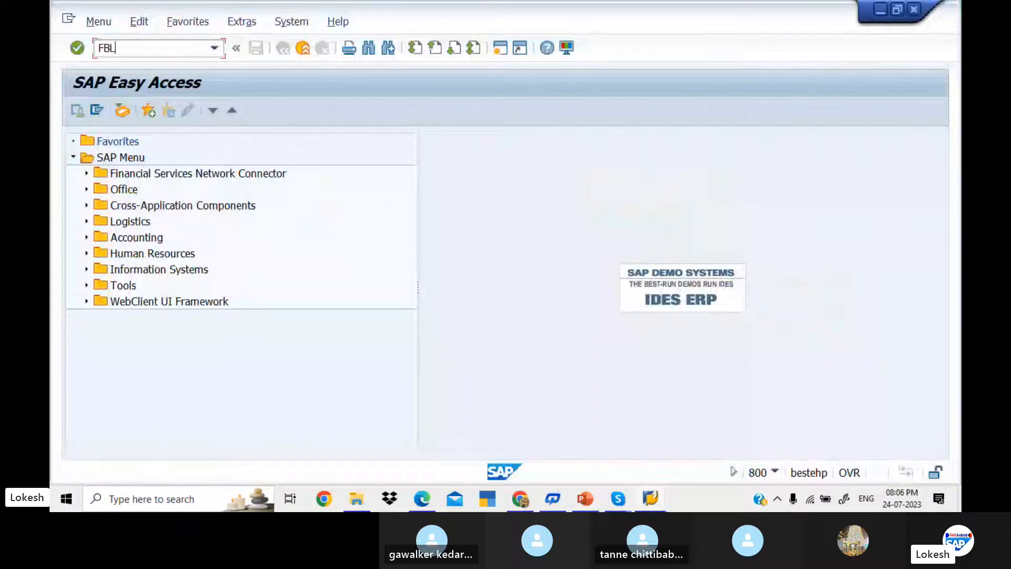
{"action": "type", "text": "1"}
Step: In FBL1N, pick company code KED1 and the Hyderabad vendor via F4, then list open items
{"action": "key", "text": "Return"}
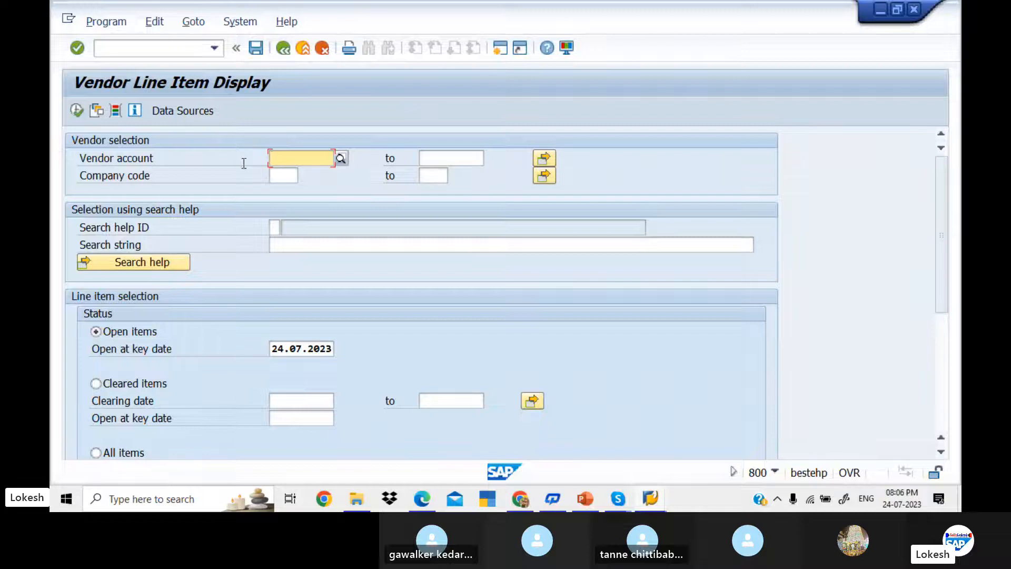
{"action": "left_click", "coordinate": [281, 177]}
{"action": "type", "text": "K"}
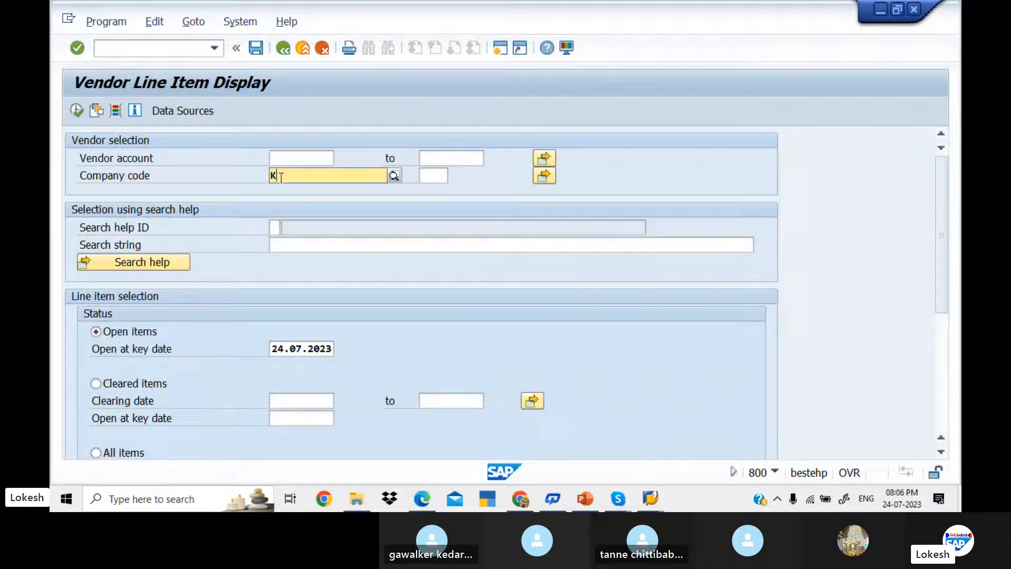
{"action": "type", "text": "ED1"}
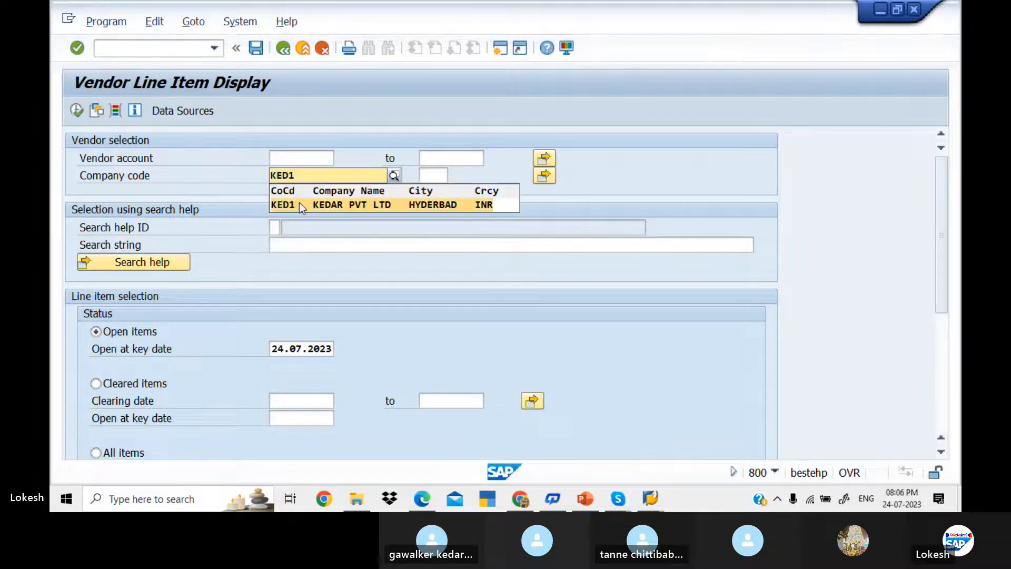
{"action": "left_click", "coordinate": [301, 203]}
{"action": "left_click", "coordinate": [290, 159]}
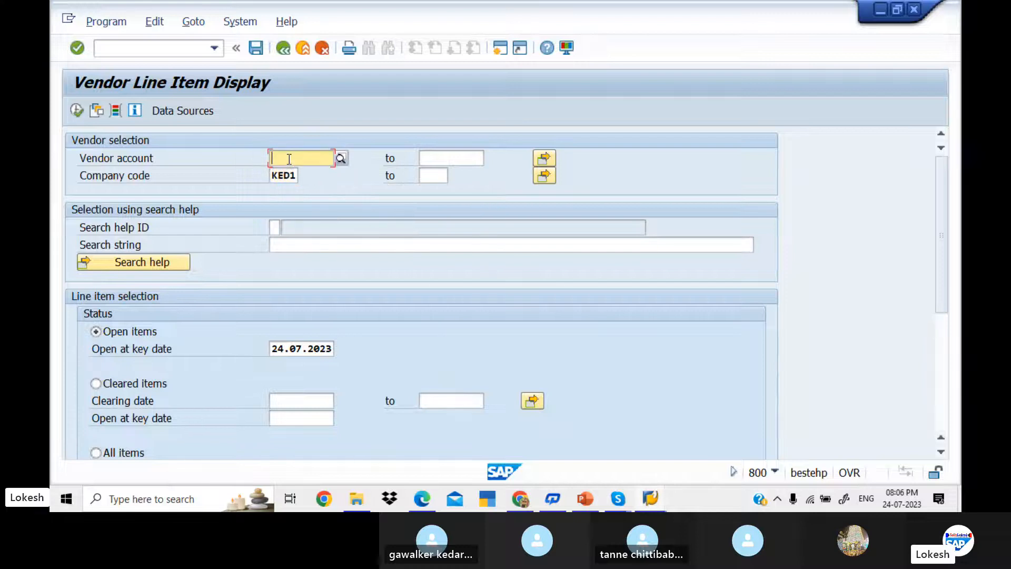
{"action": "left_click", "coordinate": [342, 158]}
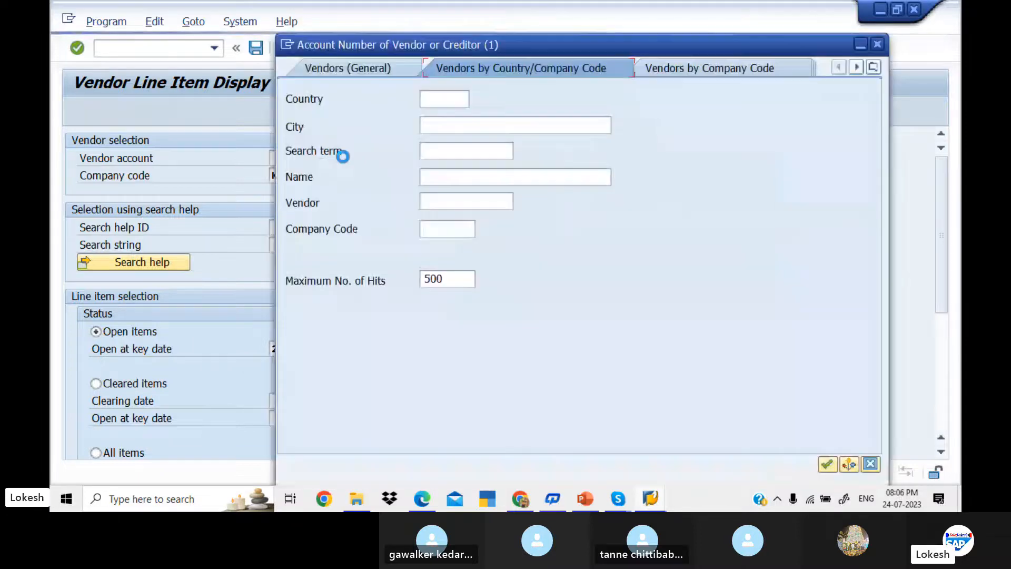
{"action": "left_click", "coordinate": [449, 231]}
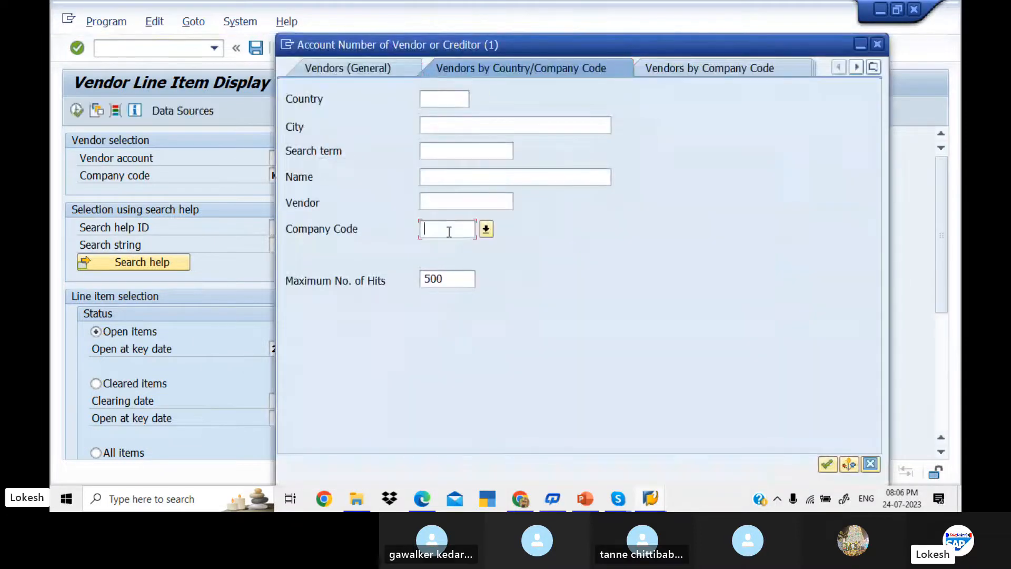
{"action": "type", "text": "KED1"}
{"action": "key", "text": "Return"}
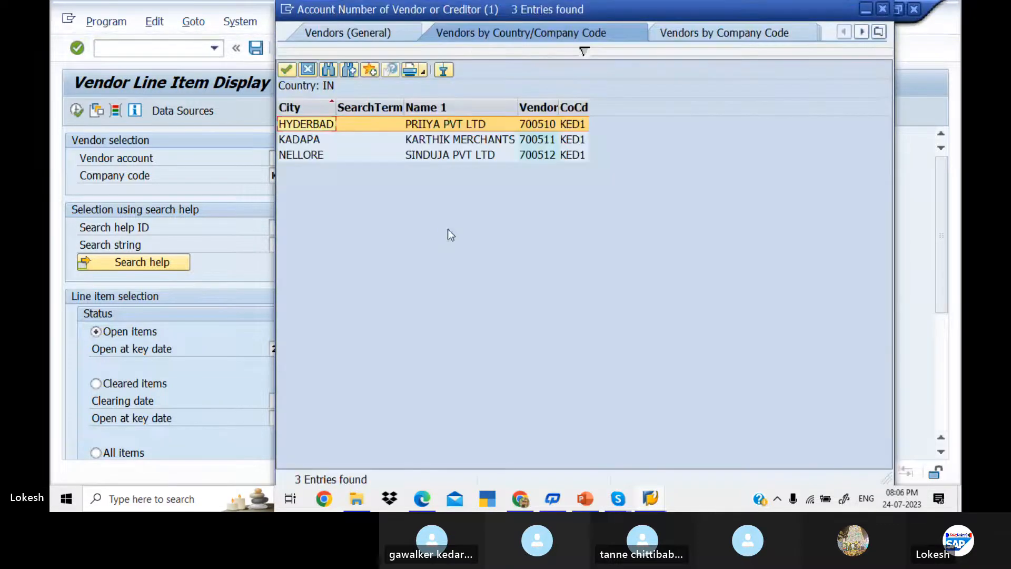
{"action": "double_click", "coordinate": [435, 127]}
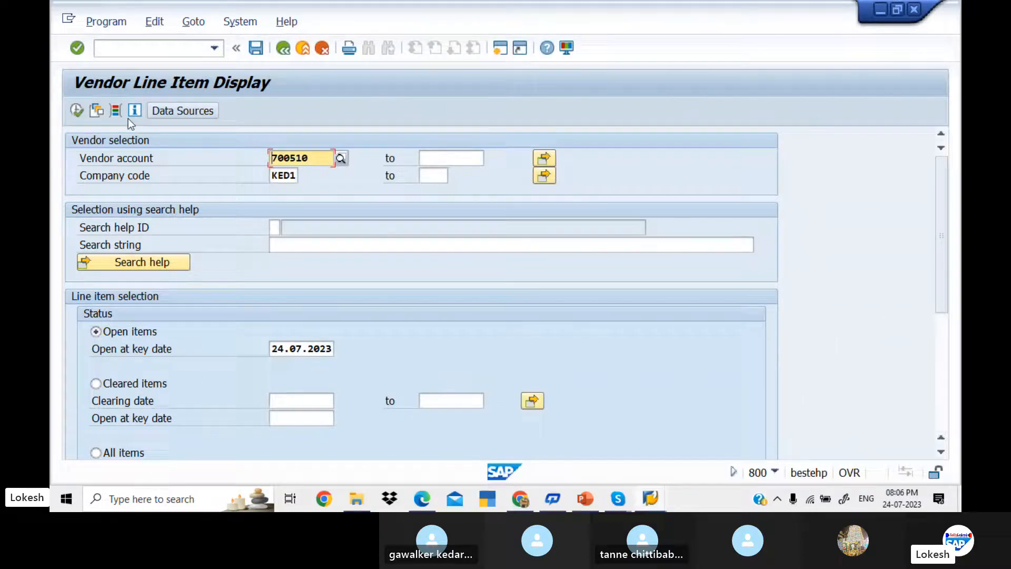
{"action": "left_click", "coordinate": [77, 110]}
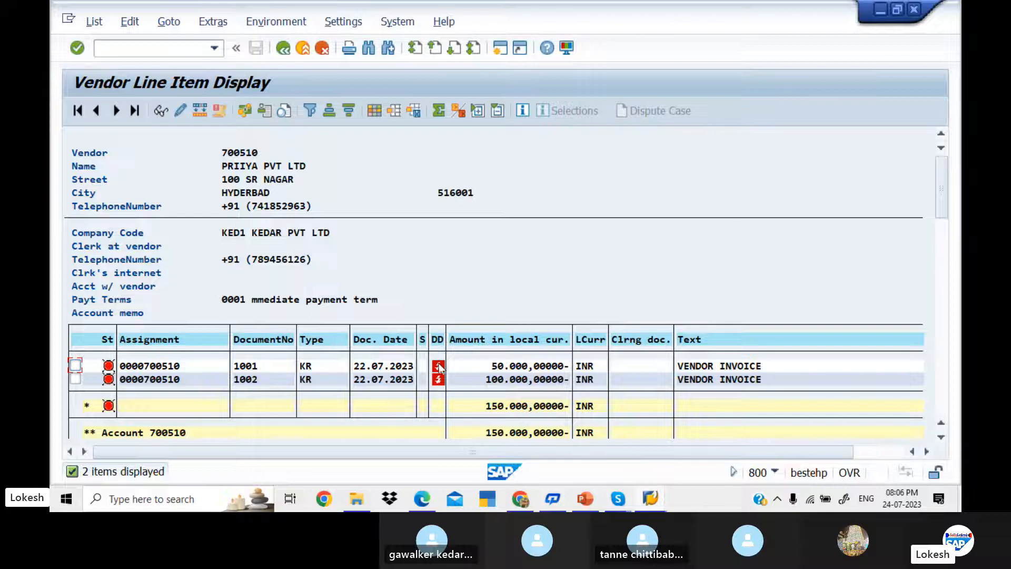
{"action": "mouse_move", "coordinate": [440, 369]}
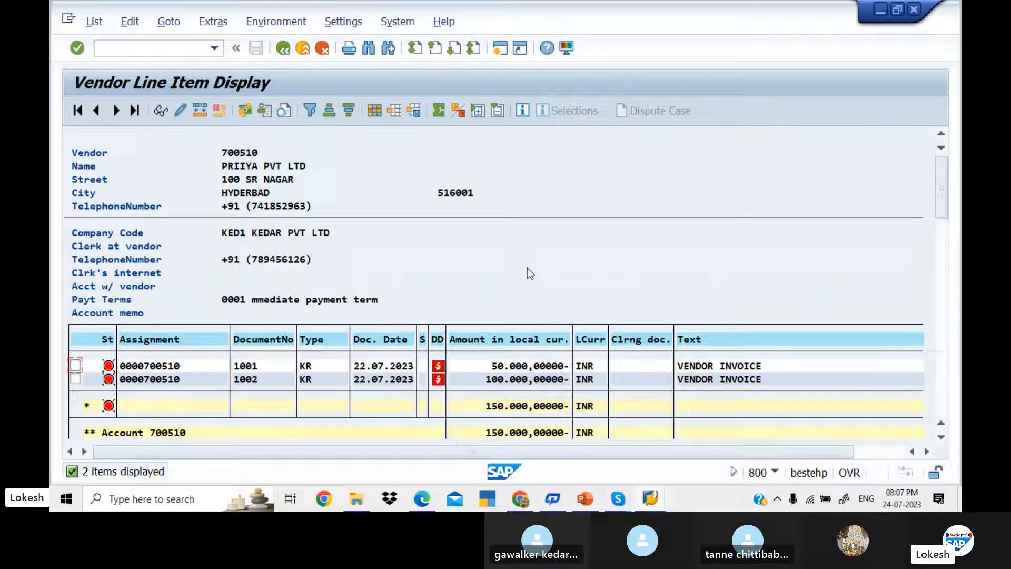
Step: Open a second SAP session, check the slides, and start FB60 vendor invoice entry
{"action": "left_click", "coordinate": [503, 49]}
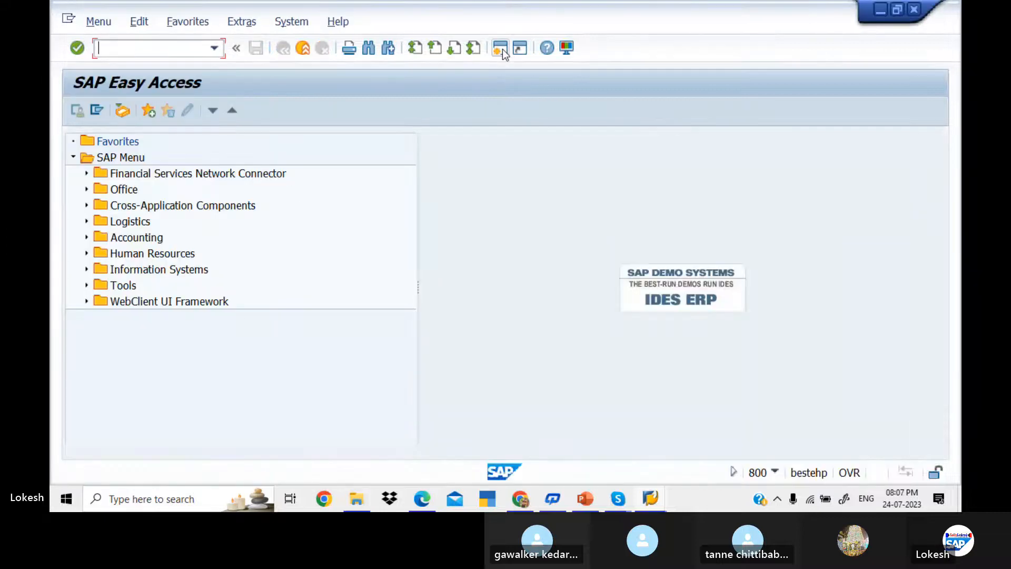
{"action": "key", "text": "alt+Tab"}
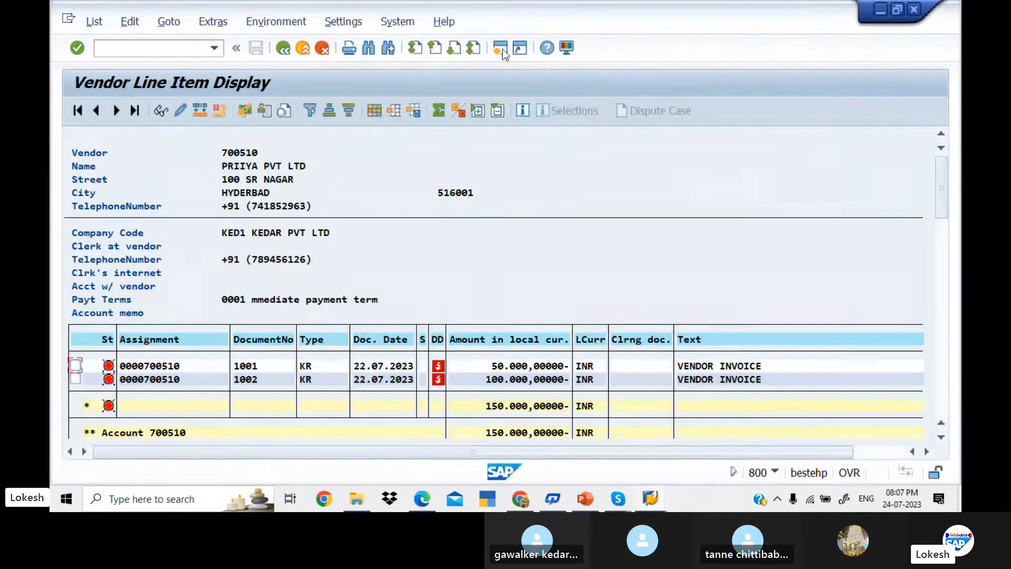
{"action": "key", "text": "alt+Tab"}
{"action": "key", "text": "alt+Tab"}
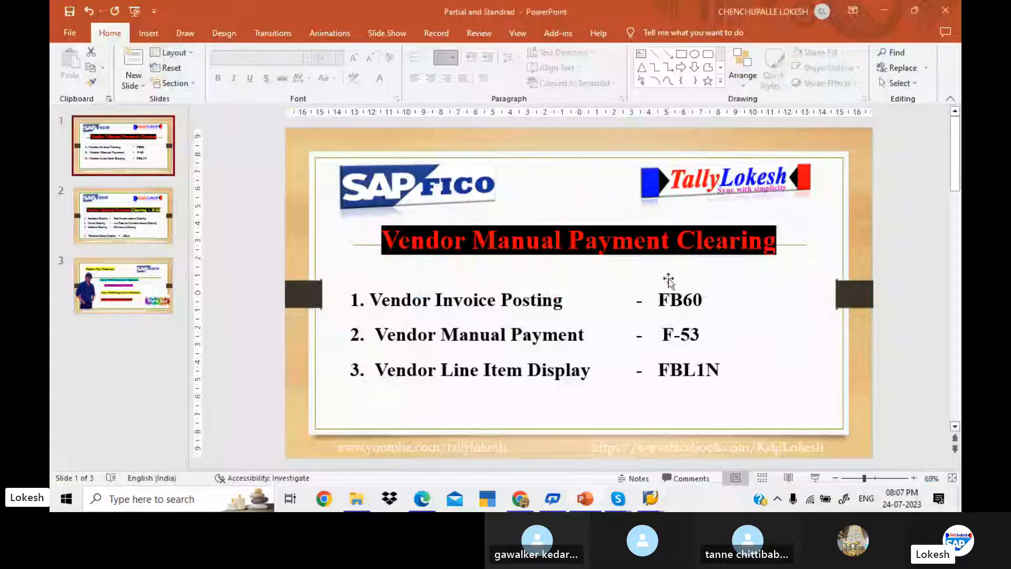
{"action": "key", "text": "alt+Tab"}
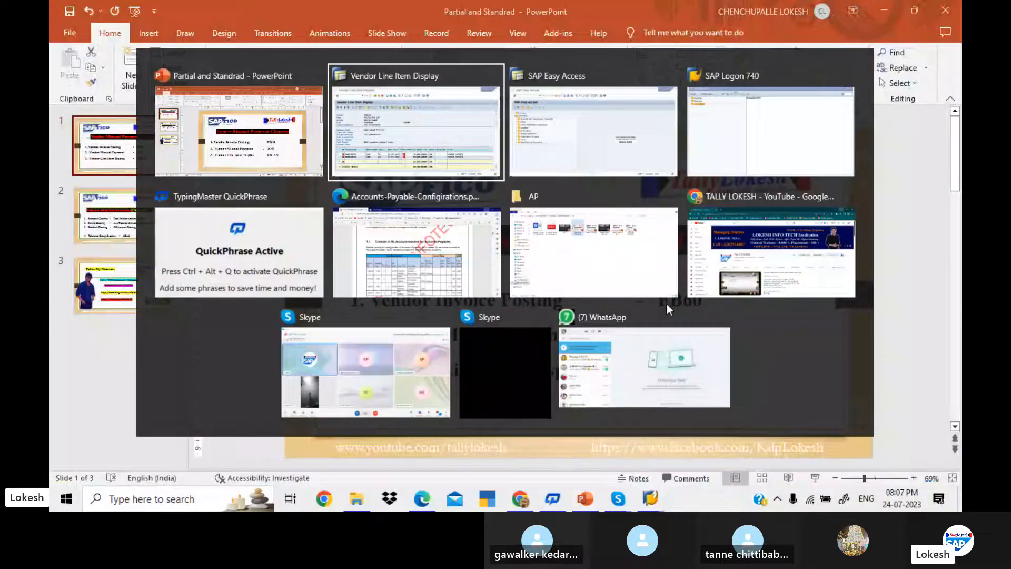
{"action": "key", "text": "alt+Tab"}
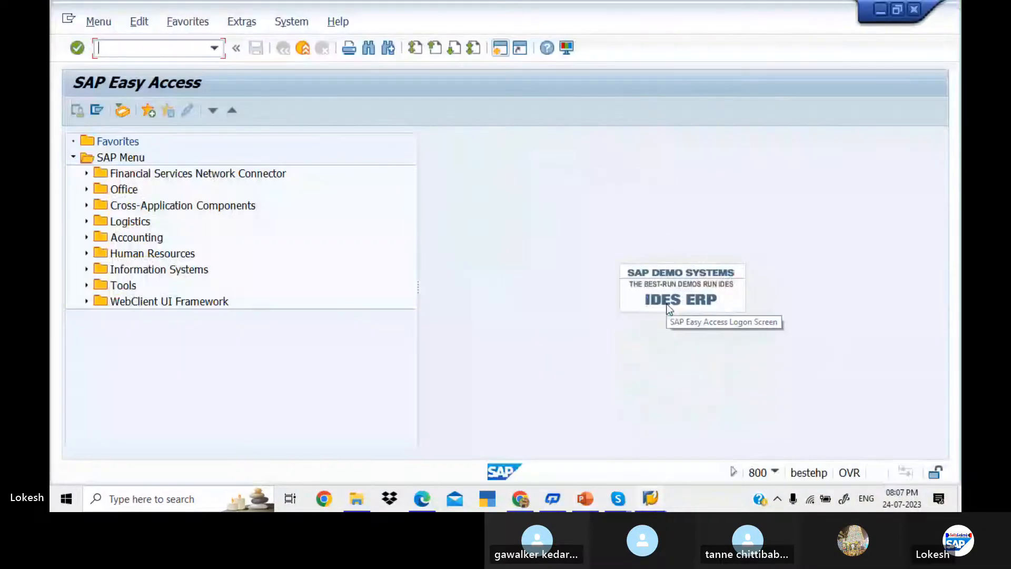
{"action": "type", "text": "FB60"}
{"action": "key", "text": "Return"}
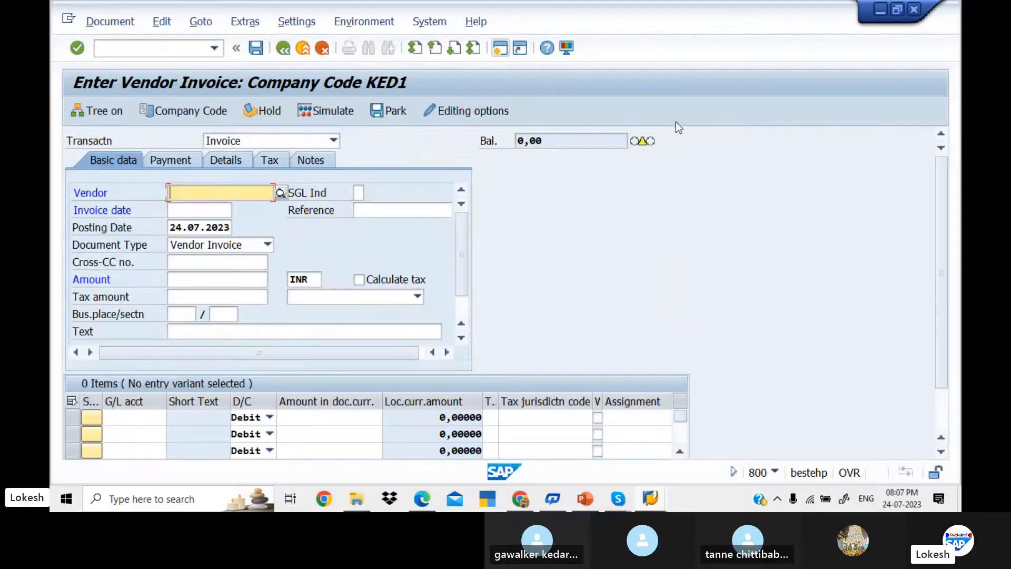
Step: Select vendor 700510 with invoice date 24.07.2023 and reference 03
{"action": "left_click", "coordinate": [280, 193]}
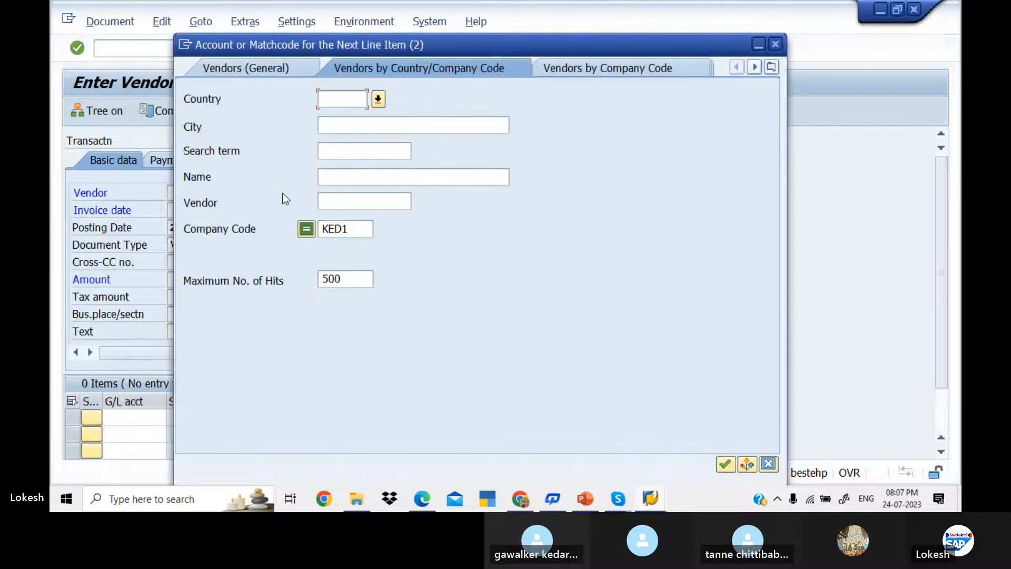
{"action": "key", "text": "Return"}
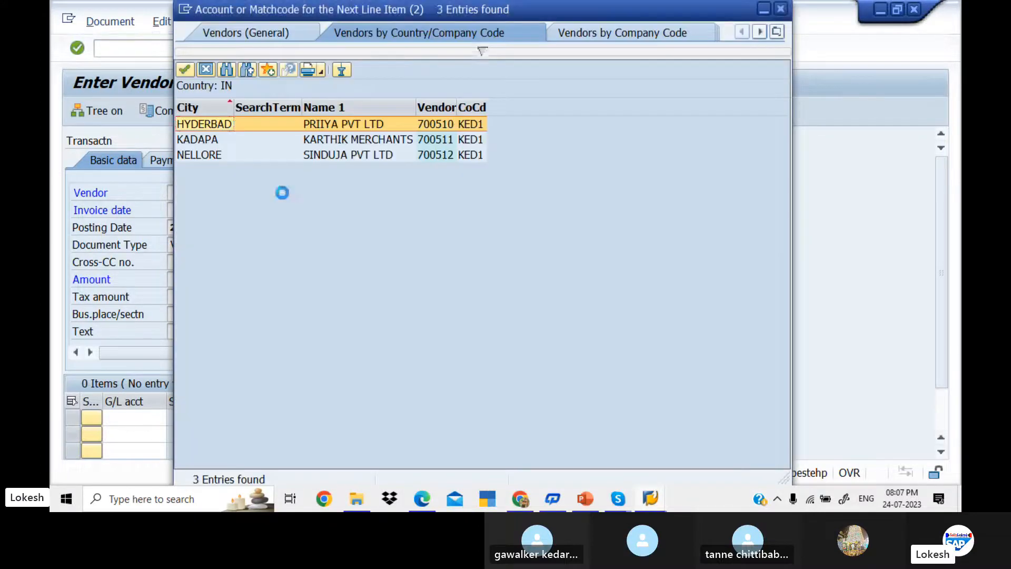
{"action": "key", "text": "Return"}
{"action": "key", "text": "Tab"}
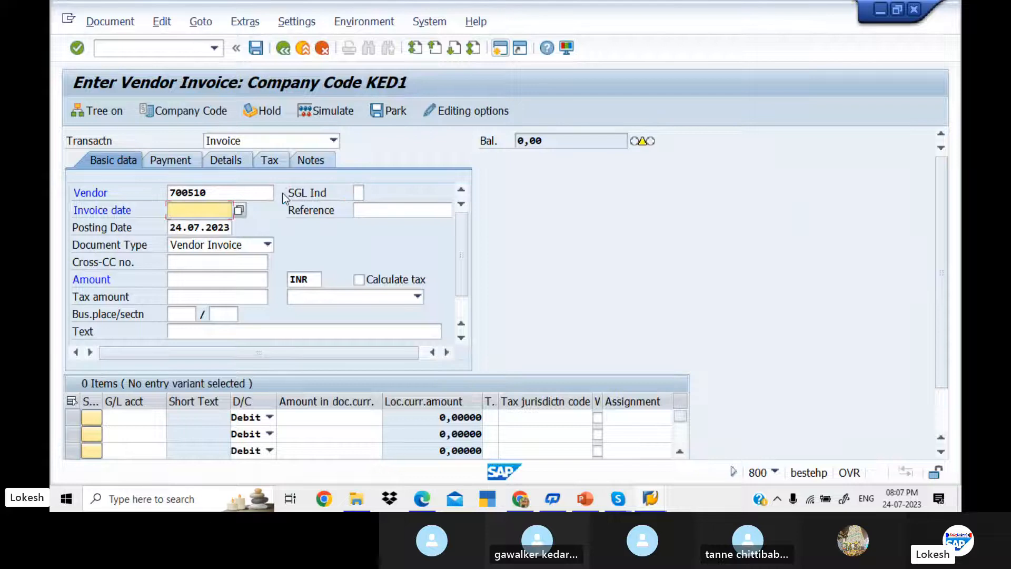
{"action": "type", "text": "24.07.2023"}
{"action": "key", "text": "Tab"}
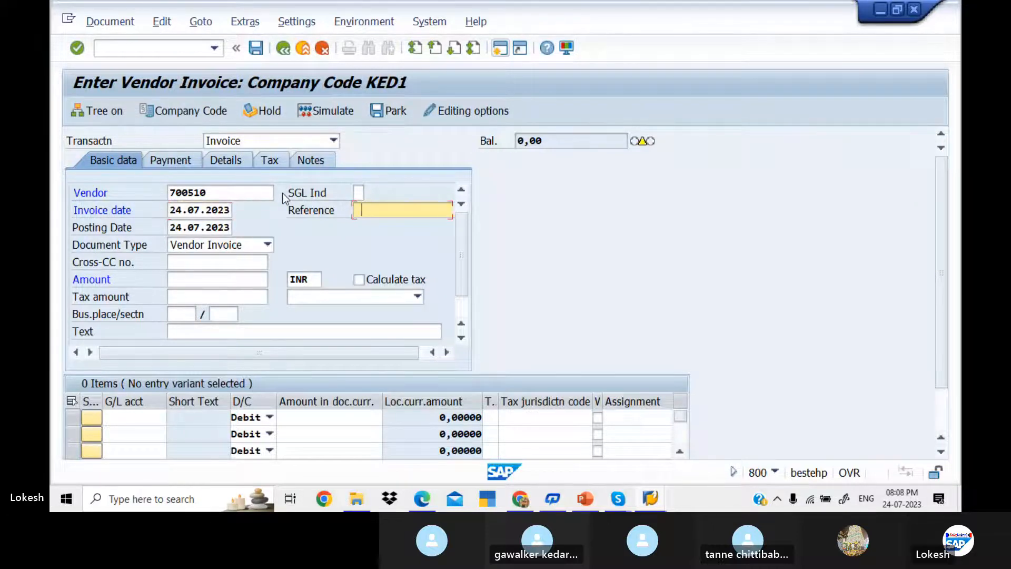
{"action": "key", "text": "BackSpace"}
{"action": "type", "text": "03"}
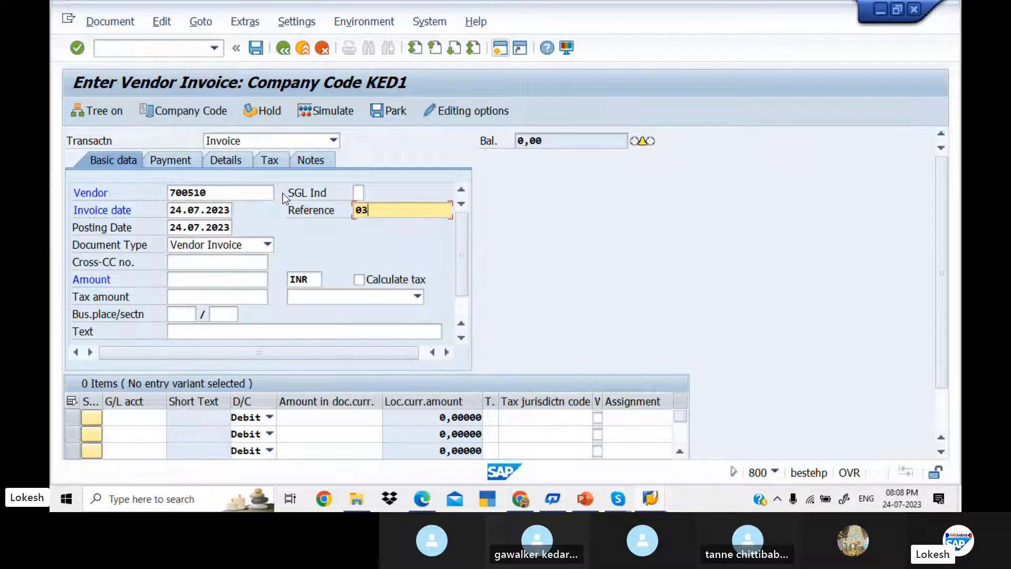
Step: Enter invoice amount 50000 and header text VENDOR INVOICE
{"action": "key", "text": "Tab"}
{"action": "key", "text": "Tab"}
{"action": "key", "text": "Tab"}
{"action": "key", "text": "Tab"}
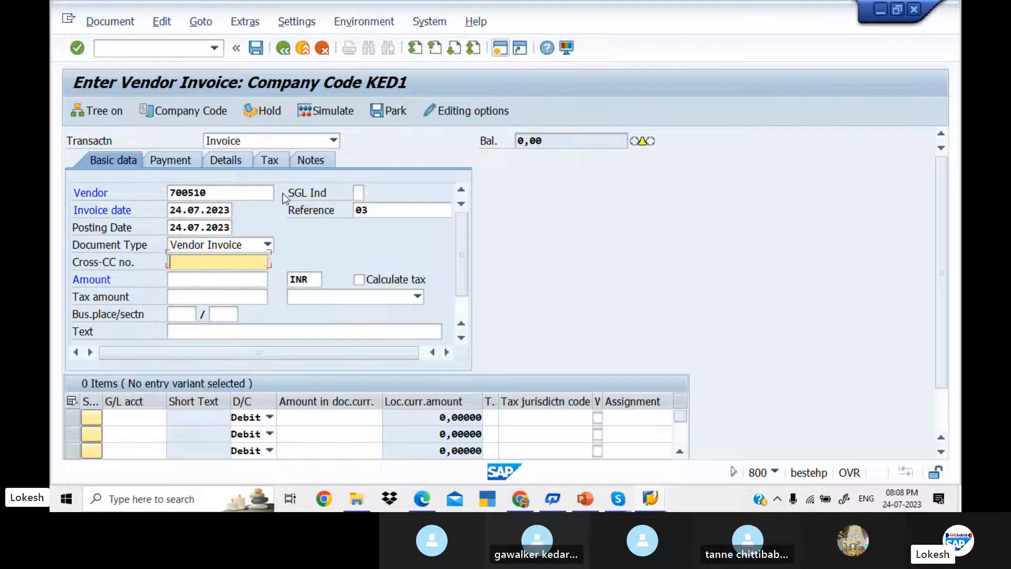
{"action": "type", "text": "5"}
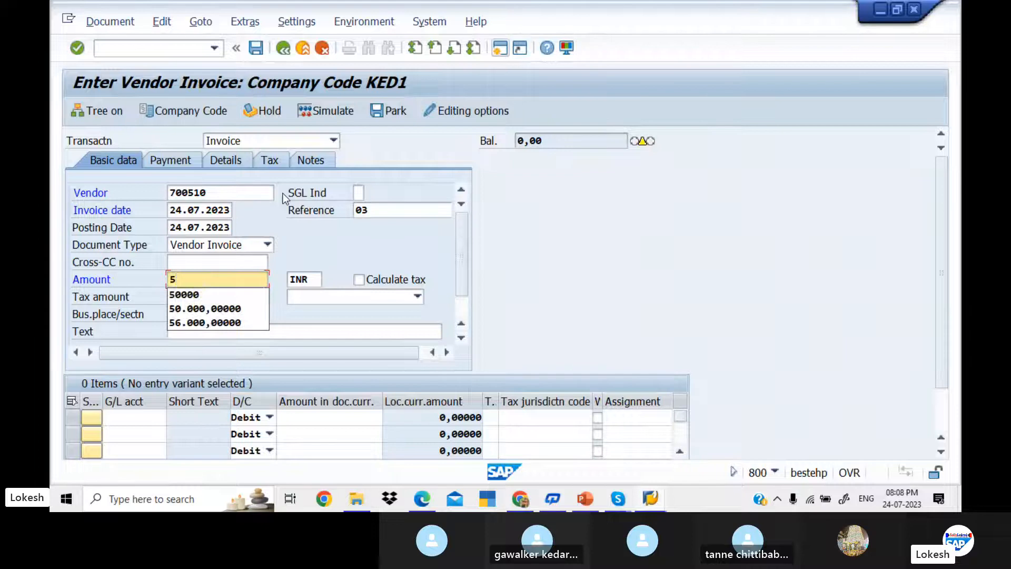
{"action": "key", "text": "Down"}
{"action": "key", "text": "Tab"}
{"action": "key", "text": "Tab"}
{"action": "key", "text": "Tab"}
{"action": "key", "text": "Tab"}
{"action": "key", "text": "Tab"}
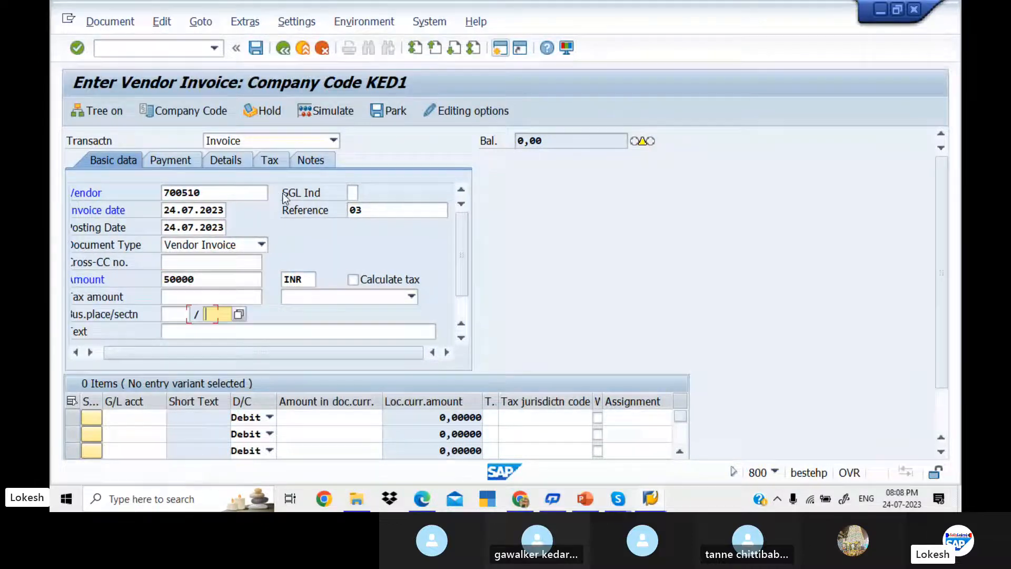
{"action": "key", "text": "Tab"}
{"action": "key", "text": "Down"}
{"action": "key", "text": "Tab"}
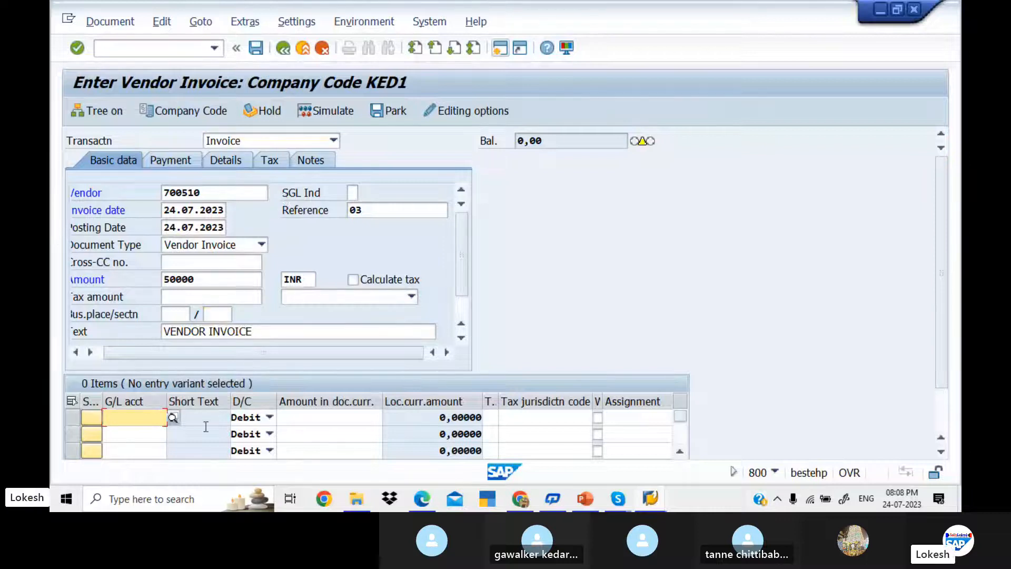
Step: Fill row 1 with G/L 400005 Purchase A/c, amount 50000, value date 24.07.2023
{"action": "left_click", "coordinate": [174, 420]}
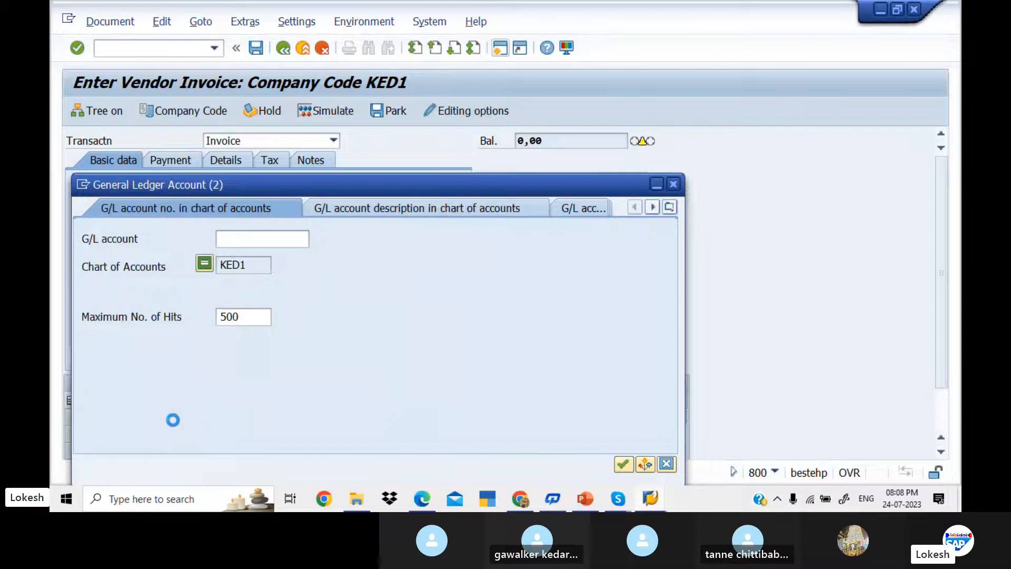
{"action": "key", "text": "Return"}
{"action": "key", "text": "Down"}
{"action": "key", "text": "Down"}
{"action": "key", "text": "Down"}
{"action": "key", "text": "Down"}
{"action": "key", "text": "Down"}
{"action": "key", "text": "Down"}
{"action": "key", "text": "Down"}
{"action": "key", "text": "Down"}
{"action": "key", "text": "Down"}
{"action": "key", "text": "Down"}
{"action": "key", "text": "Down"}
{"action": "key", "text": "Down"}
{"action": "key", "text": "Down"}
{"action": "key", "text": "Down"}
{"action": "key", "text": "Down"}
{"action": "key", "text": "Down"}
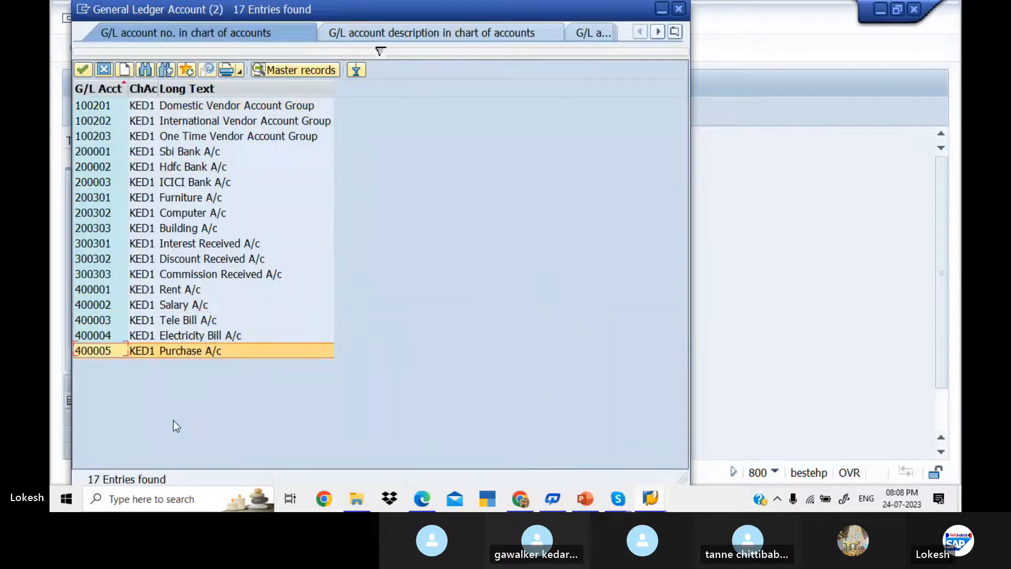
{"action": "key", "text": "Return"}
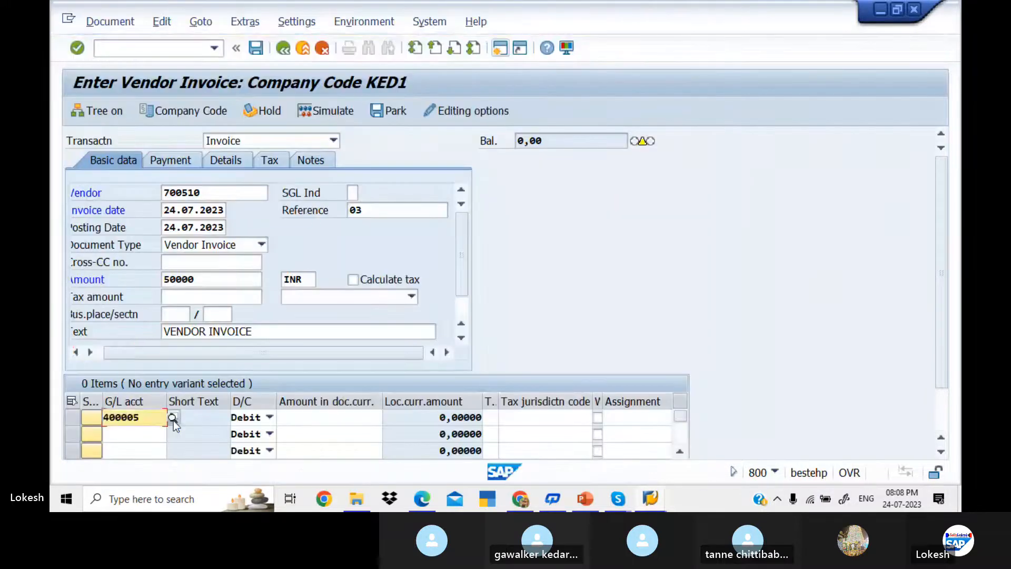
{"action": "key", "text": "Tab"}
{"action": "key", "text": "Tab"}
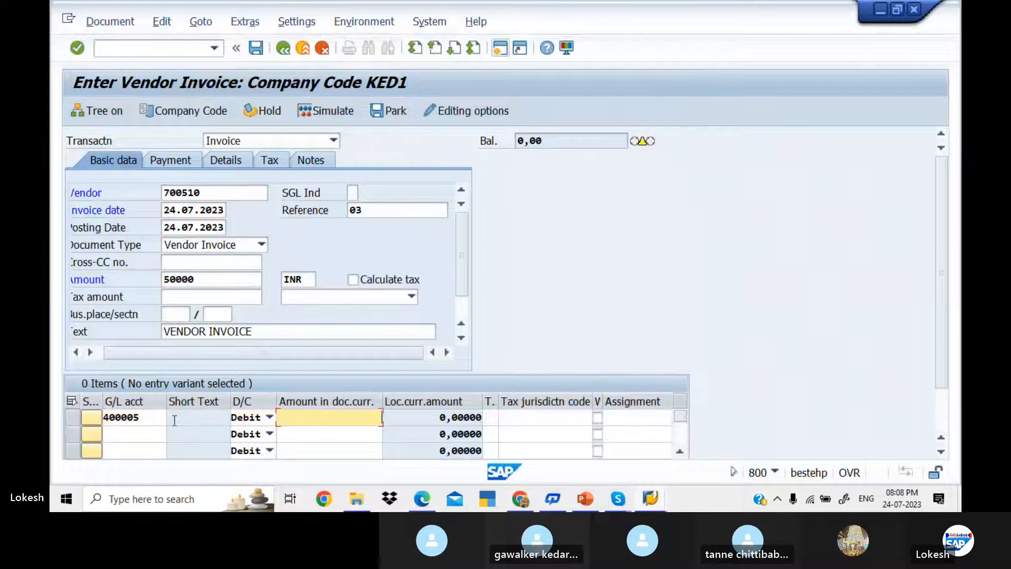
{"action": "key", "text": "Down"}
{"action": "key", "text": "Down"}
{"action": "key", "text": "Down"}
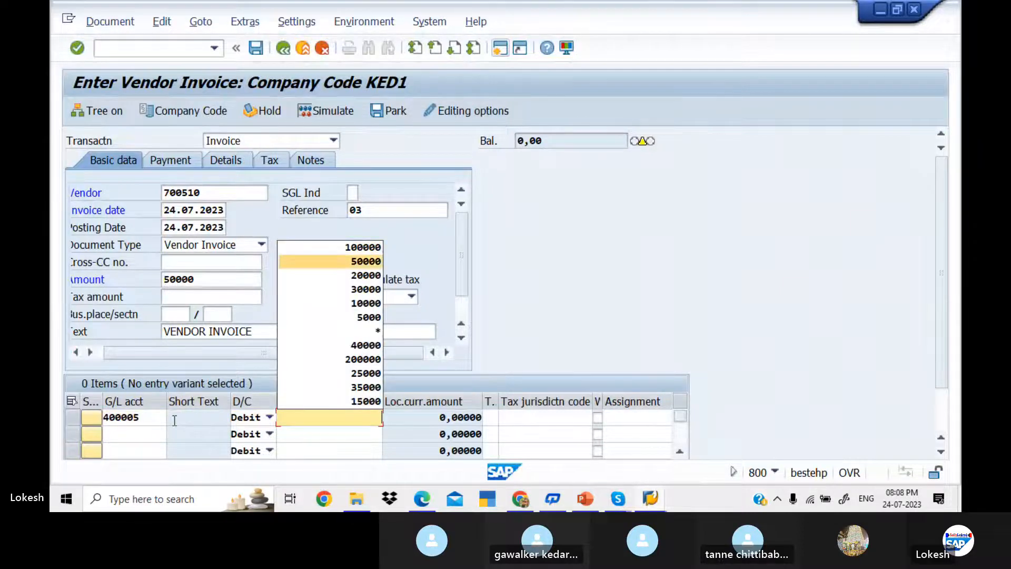
{"action": "key", "text": "Return"}
{"action": "key", "text": "Tab"}
{"action": "key", "text": "Tab"}
{"action": "key", "text": "Tab"}
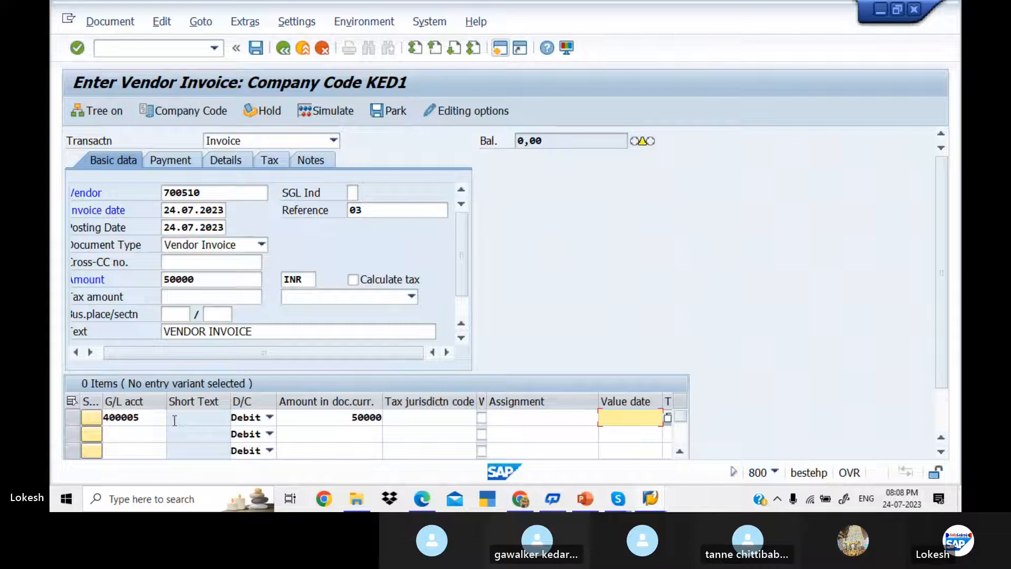
{"action": "type", "text": "24"}
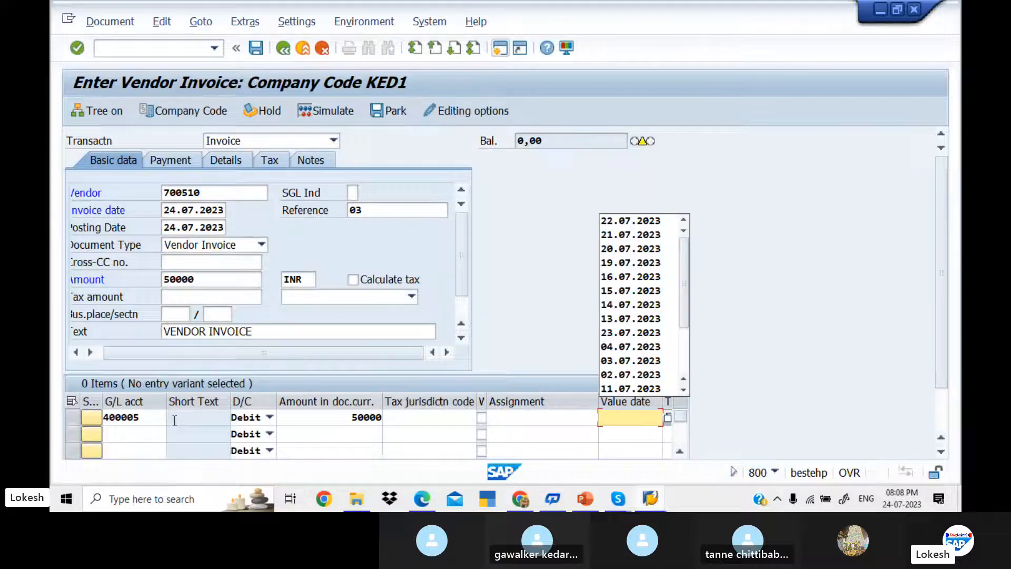
{"action": "type", "text": ".07.2023"}
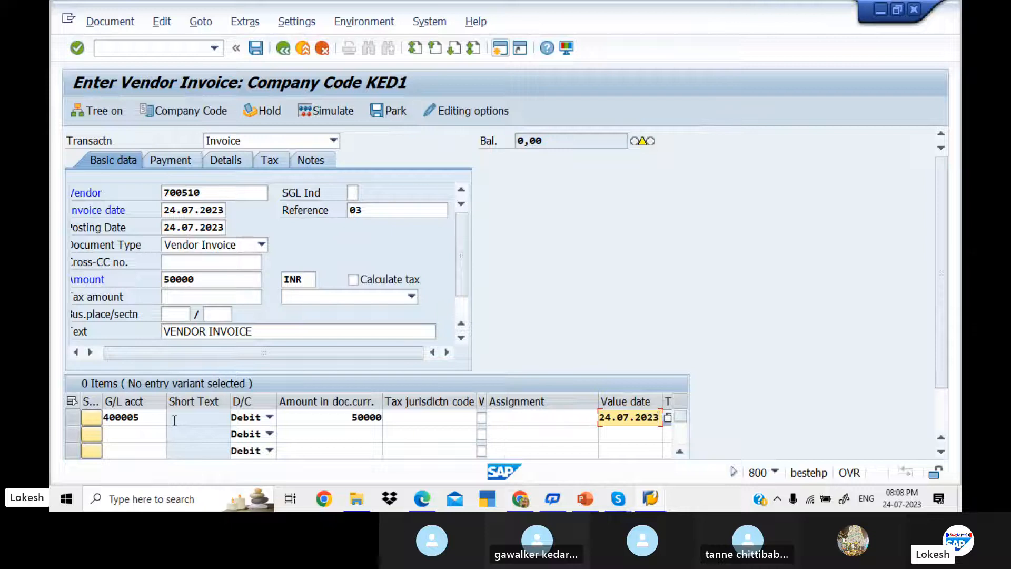
{"action": "key", "text": "Tab"}
Step: Give the line the text Purchase, then simulate and post invoice document 1003
{"action": "key", "text": "BackSpace"}
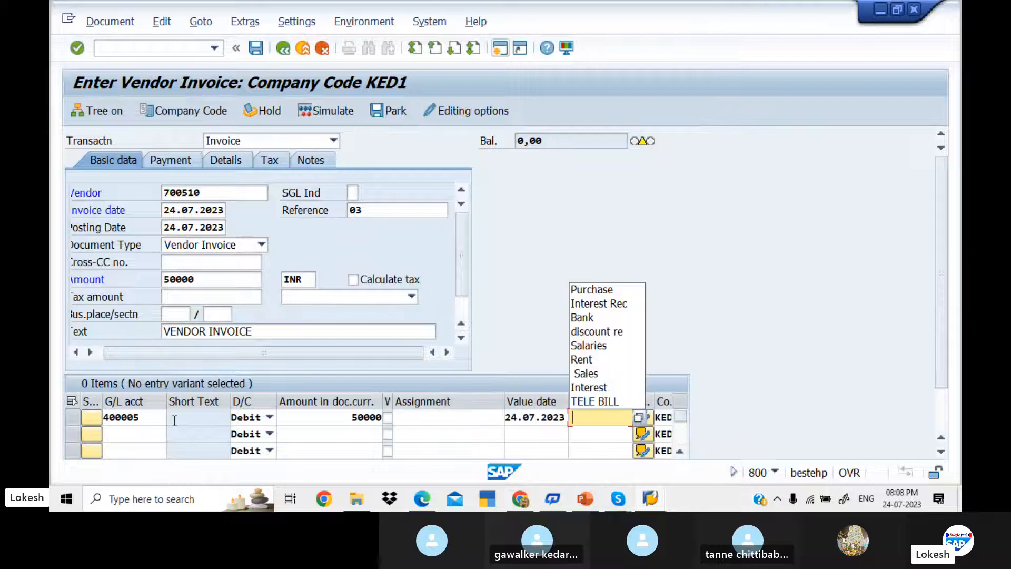
{"action": "key", "text": "Down"}
{"action": "key", "text": "Tab"}
{"action": "key", "text": "Return"}
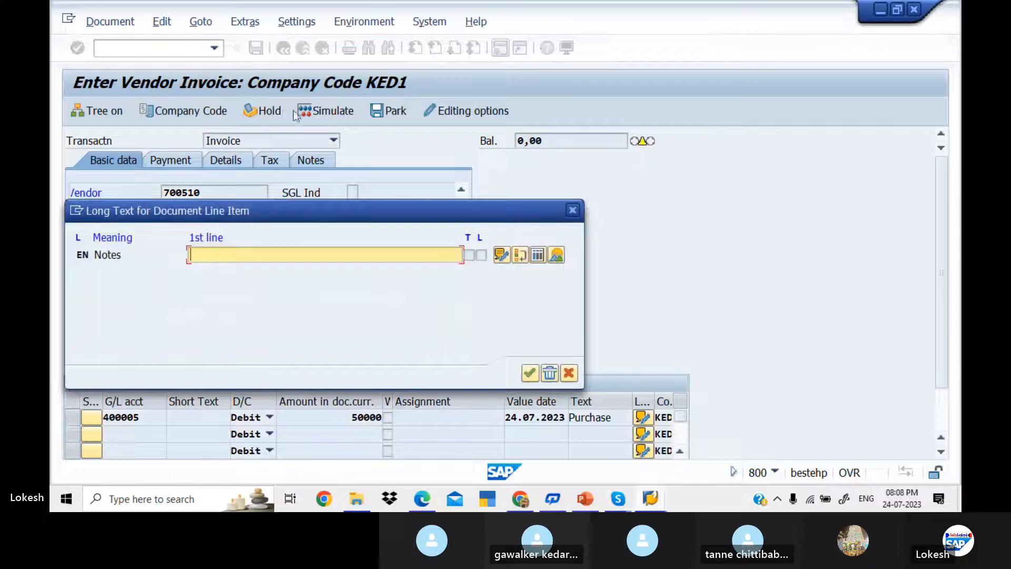
{"action": "left_click", "coordinate": [572, 211]}
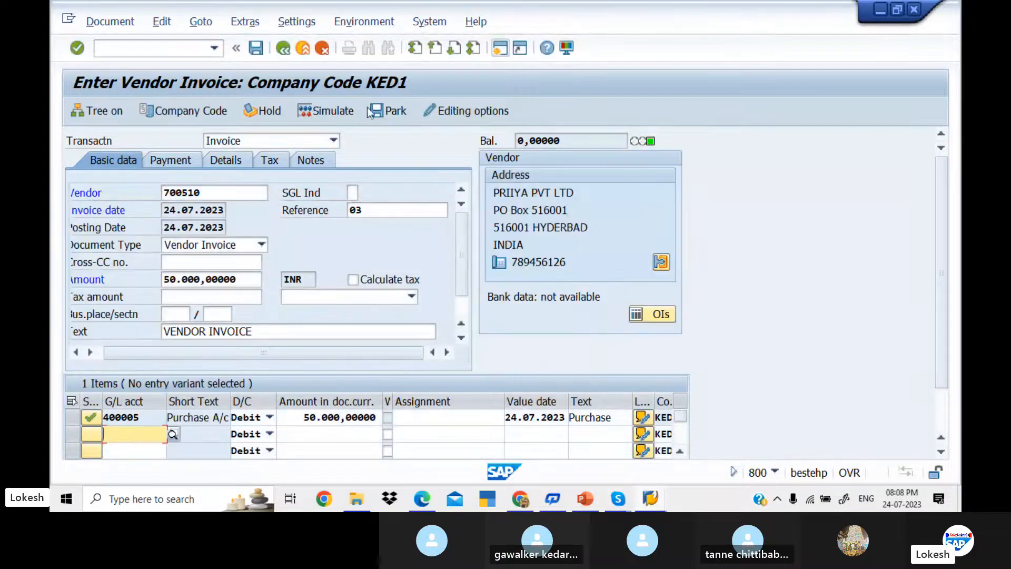
{"action": "left_click", "coordinate": [343, 111]}
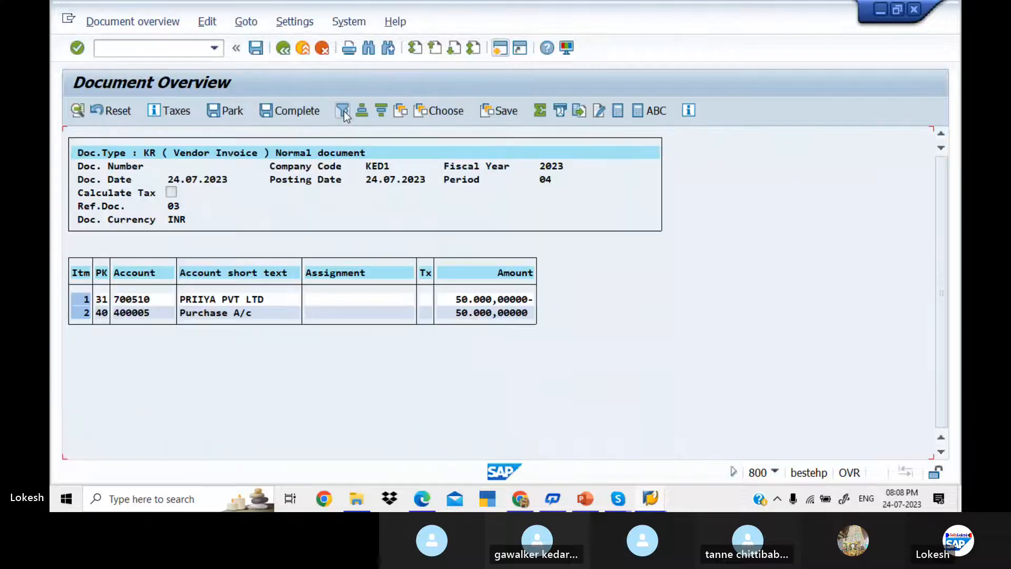
{"action": "left_click", "coordinate": [255, 47]}
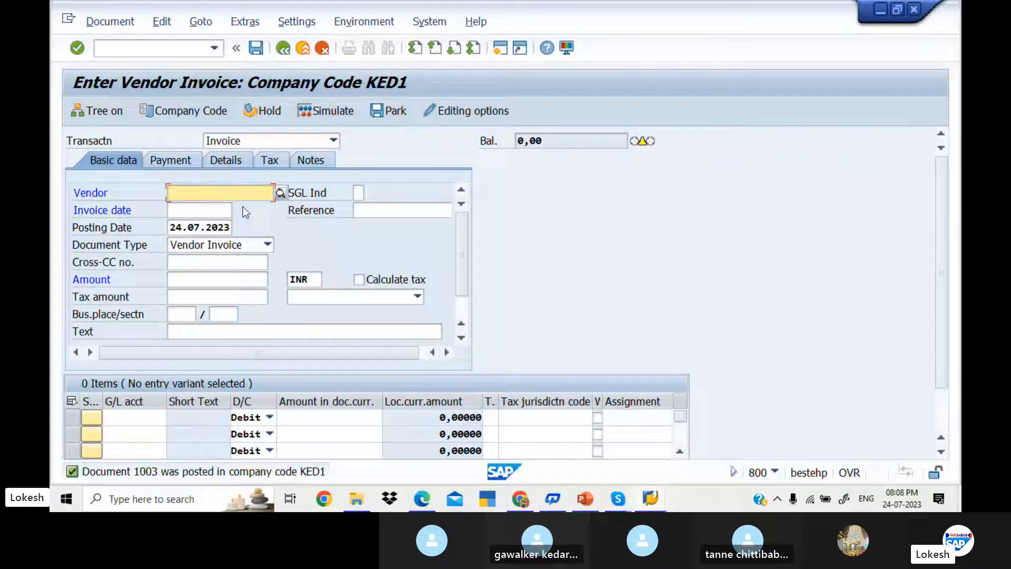
Step: Reuse vendor 700510 and date 24.07.2023, changing the reference to 04
{"action": "key", "text": "Tab"}
{"action": "key", "text": "Tab"}
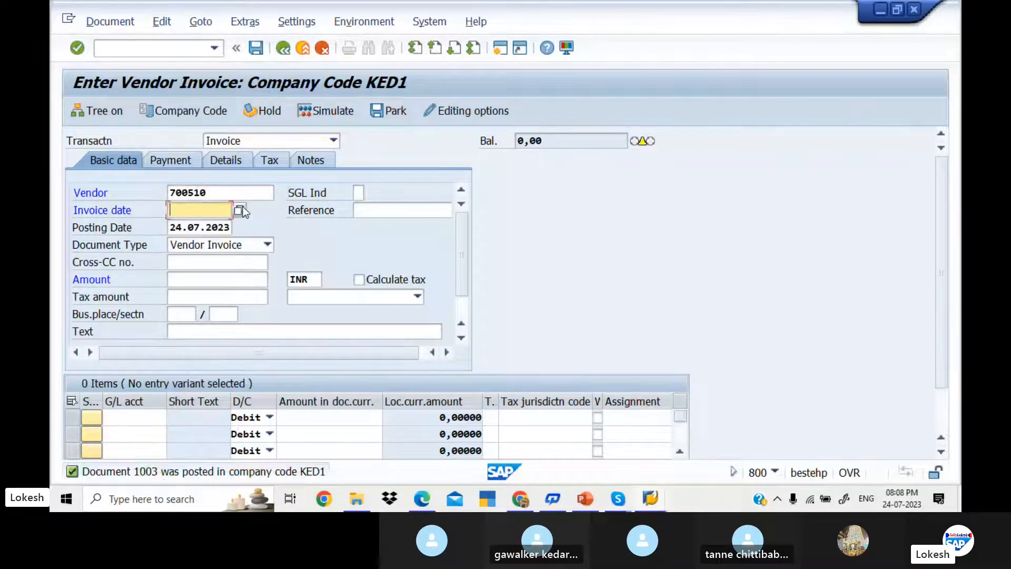
{"action": "key", "text": "Down"}
{"action": "key", "text": "Tab"}
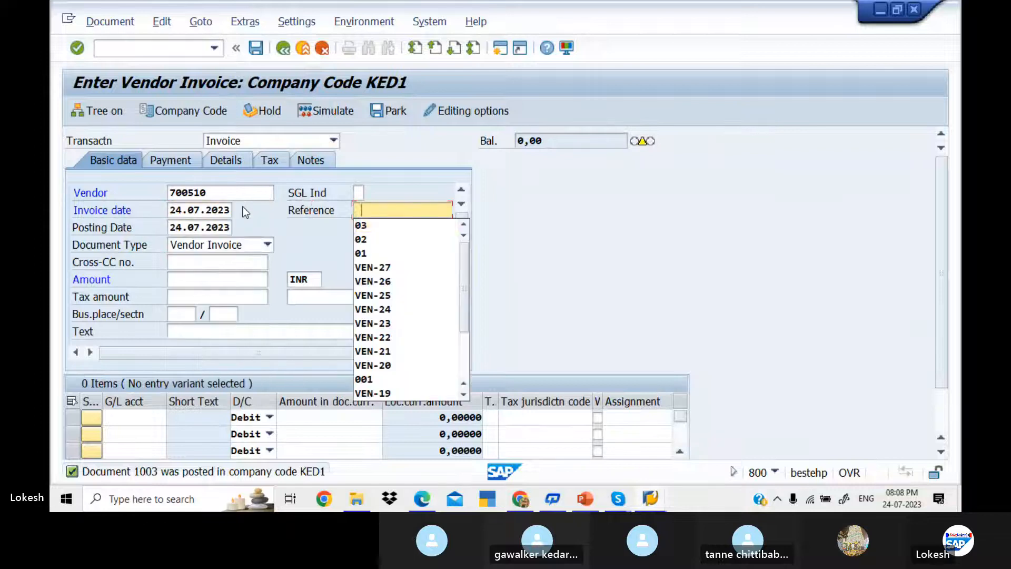
{"action": "key", "text": "Down"}
{"action": "key", "text": "Tab"}
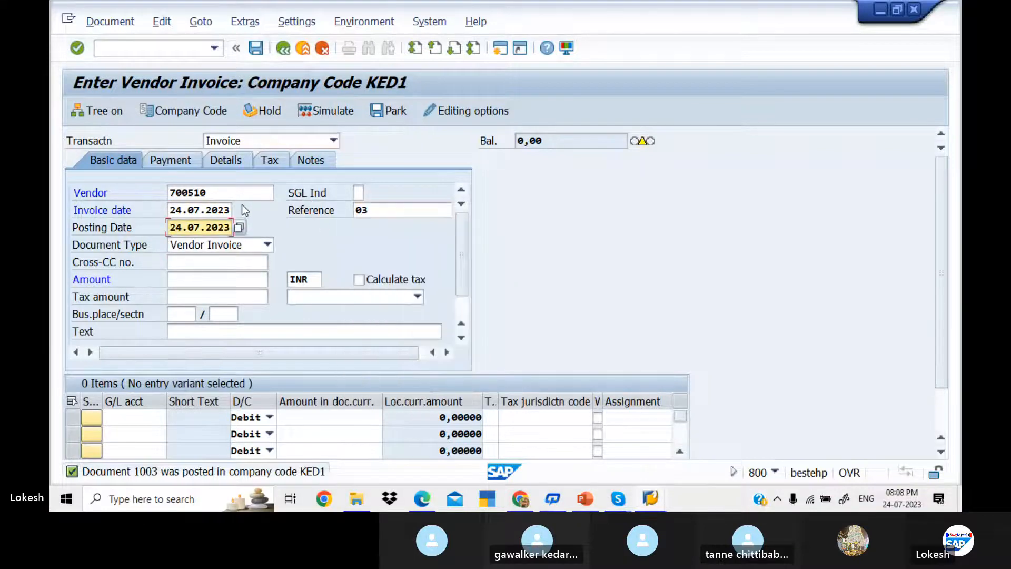
{"action": "left_click", "coordinate": [401, 208]}
{"action": "key", "text": "BackSpace"}
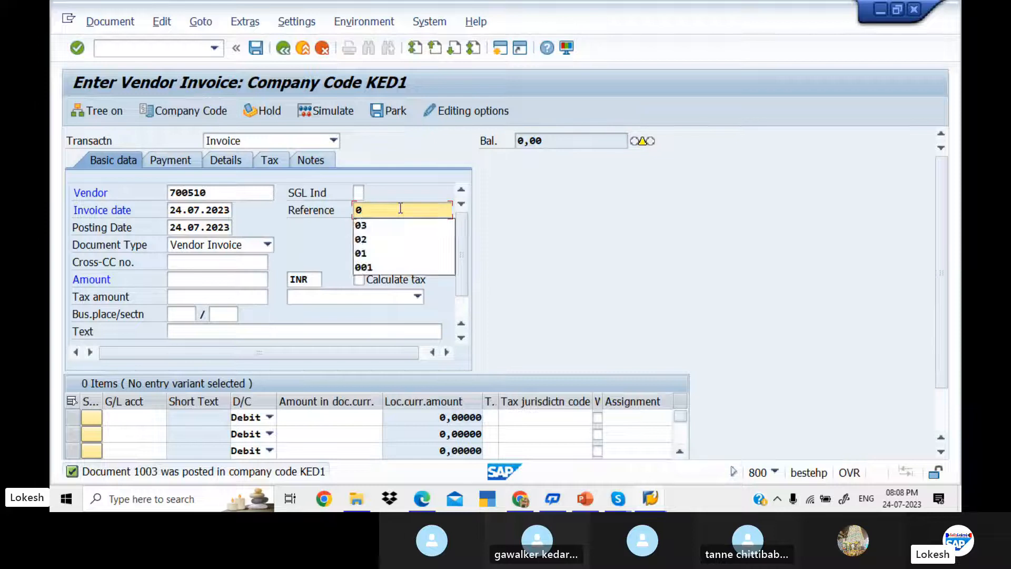
{"action": "type", "text": "4"}
Step: Take 100000 as invoice amount and VENDOR INVOICE as header text
{"action": "key", "text": "Tab"}
{"action": "key", "text": "Tab"}
{"action": "key", "text": "Tab"}
{"action": "key", "text": "Tab"}
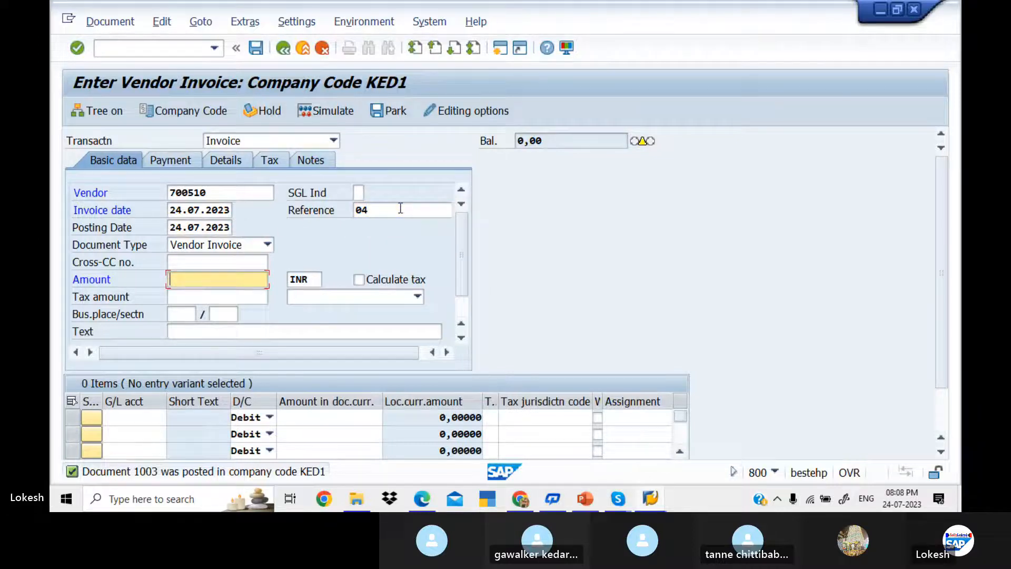
{"action": "key", "text": "Down"}
{"action": "key", "text": "Down"}
{"action": "key", "text": "Tab"}
{"action": "key", "text": "Tab"}
{"action": "key", "text": "Tab"}
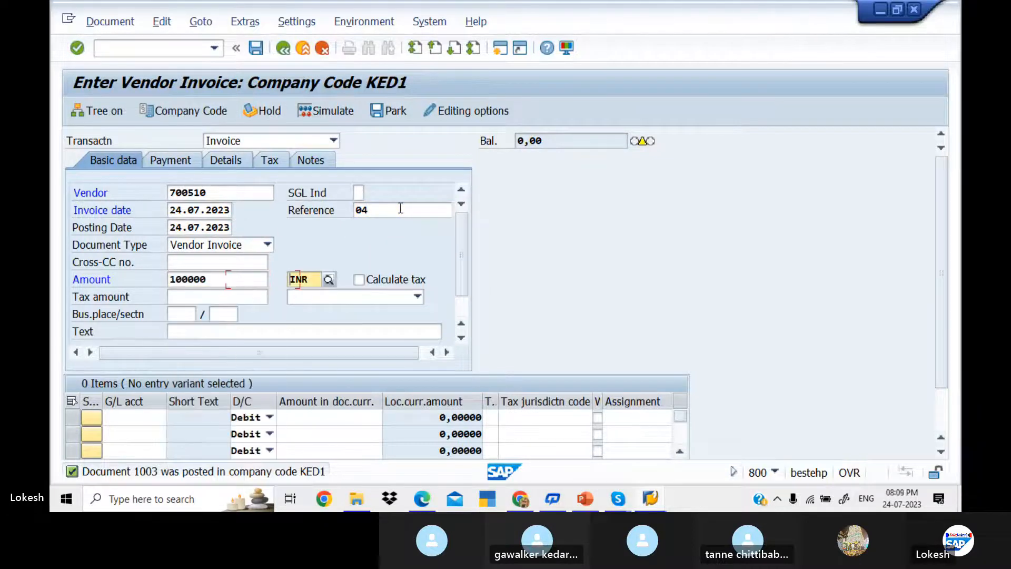
{"action": "key", "text": "Tab"}
{"action": "key", "text": "Tab"}
{"action": "key", "text": "Tab"}
{"action": "key", "text": "Tab"}
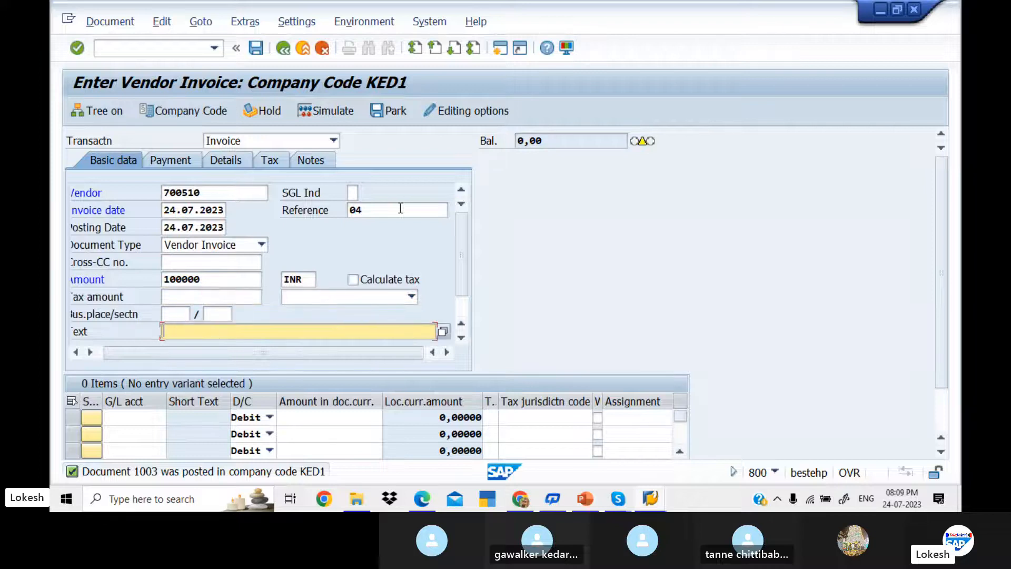
{"action": "key", "text": "Down"}
{"action": "key", "text": "Tab"}
{"action": "key", "text": "Tab"}
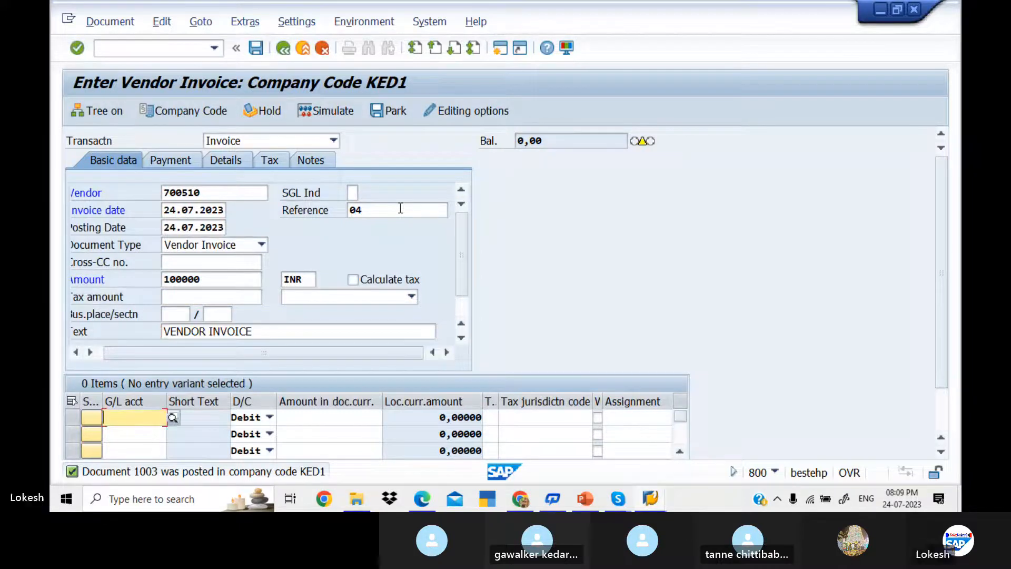
Step: Set row 1 to G/L 400005 with amount 100000, clearing a stray second-line entry
{"action": "key", "text": "Down"}
{"action": "key", "text": "Down"}
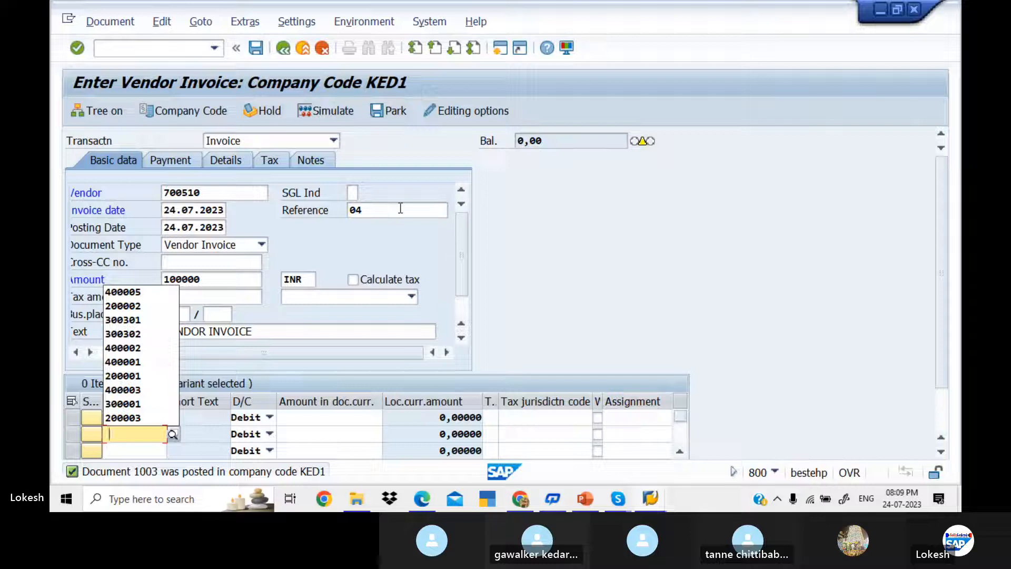
{"action": "key", "text": "Down"}
{"action": "key", "text": "Tab"}
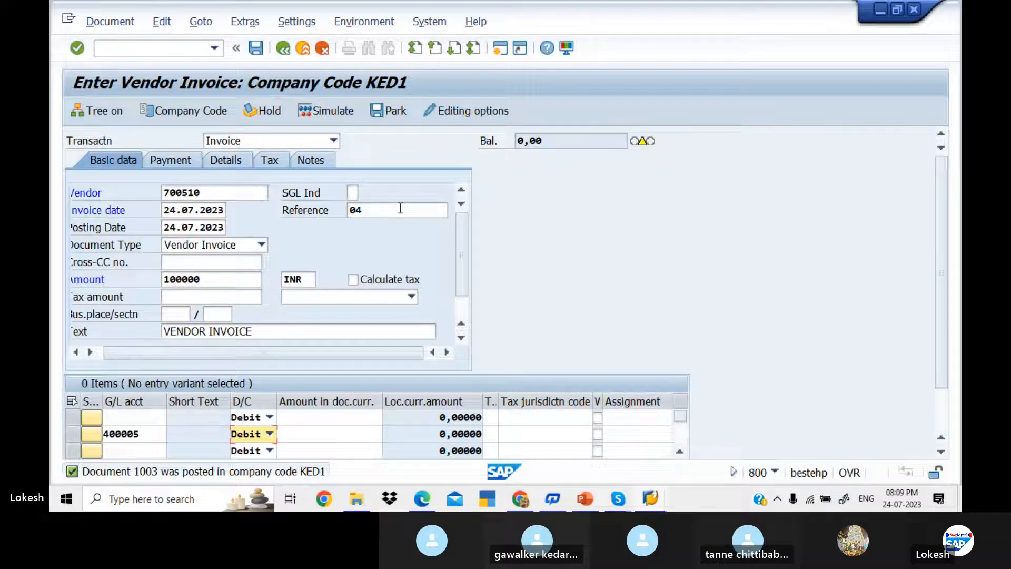
{"action": "double_click", "coordinate": [154, 433]}
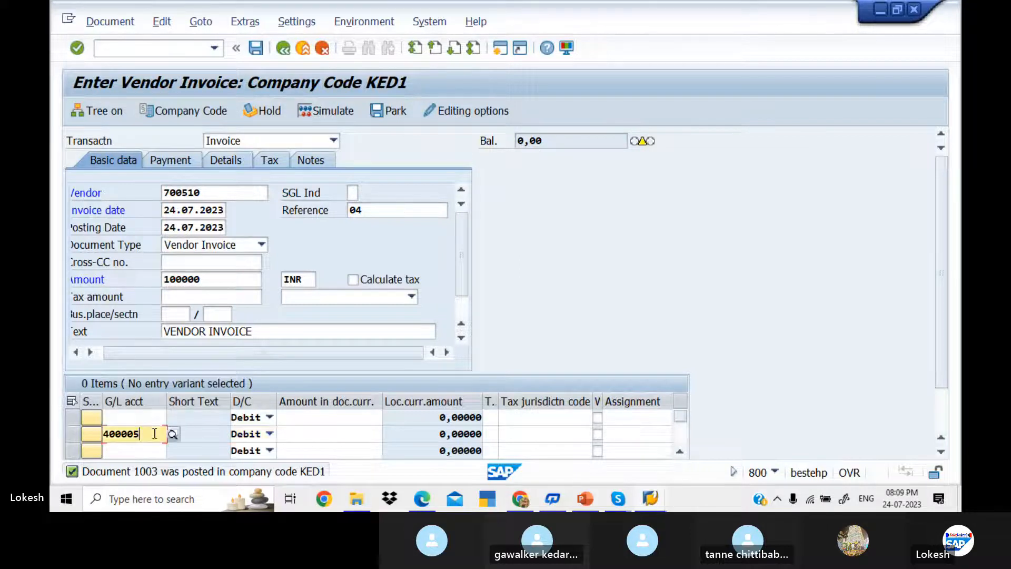
{"action": "type", "text": "4000"}
{"action": "key", "text": "BackSpace"}
{"action": "key", "text": "BackSpace"}
{"action": "key", "text": "BackSpace"}
{"action": "key", "text": "BackSpace"}
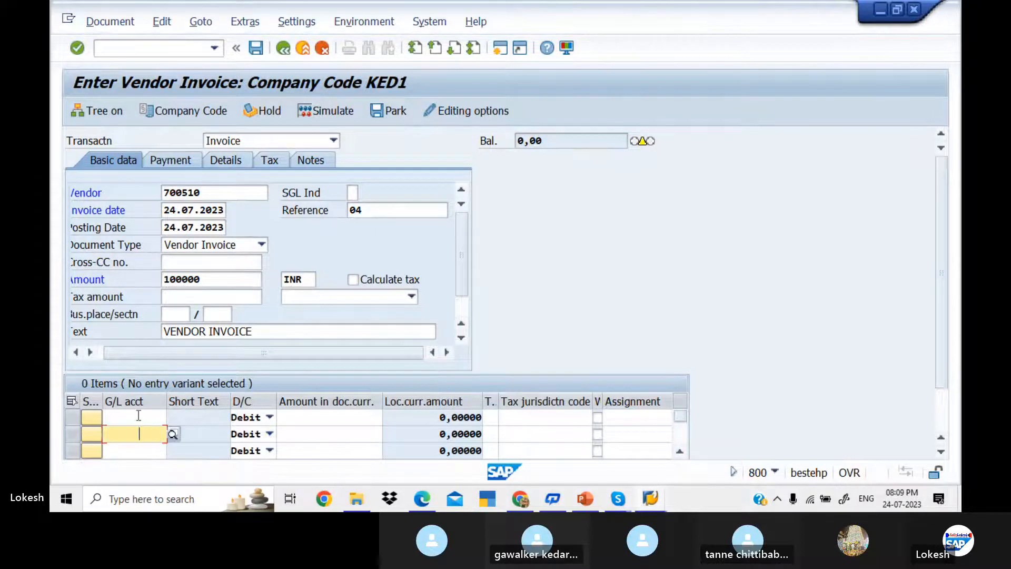
{"action": "left_click", "coordinate": [140, 420]}
{"action": "left_click", "coordinate": [141, 421]}
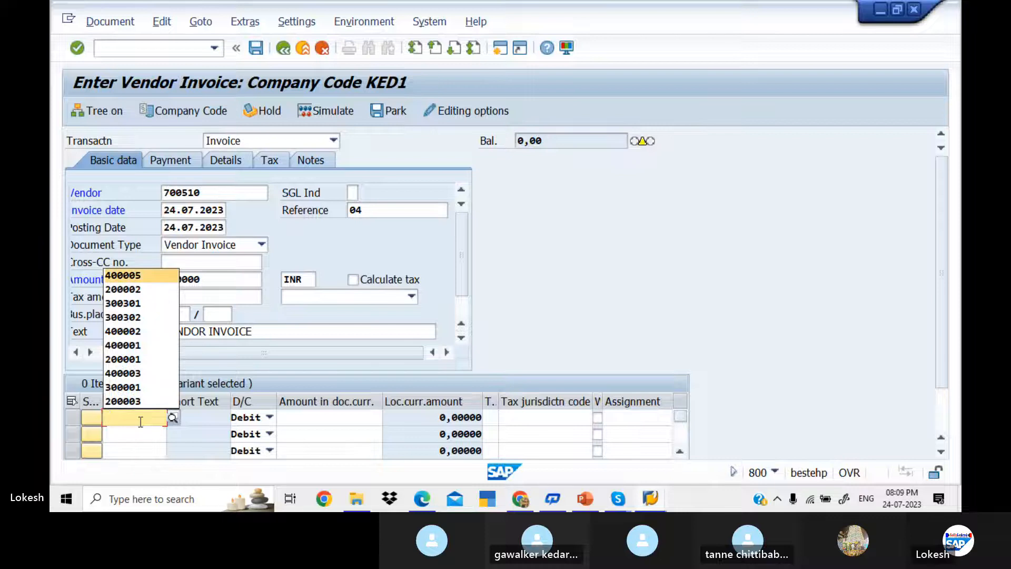
{"action": "key", "text": "Tab"}
{"action": "key", "text": "Tab"}
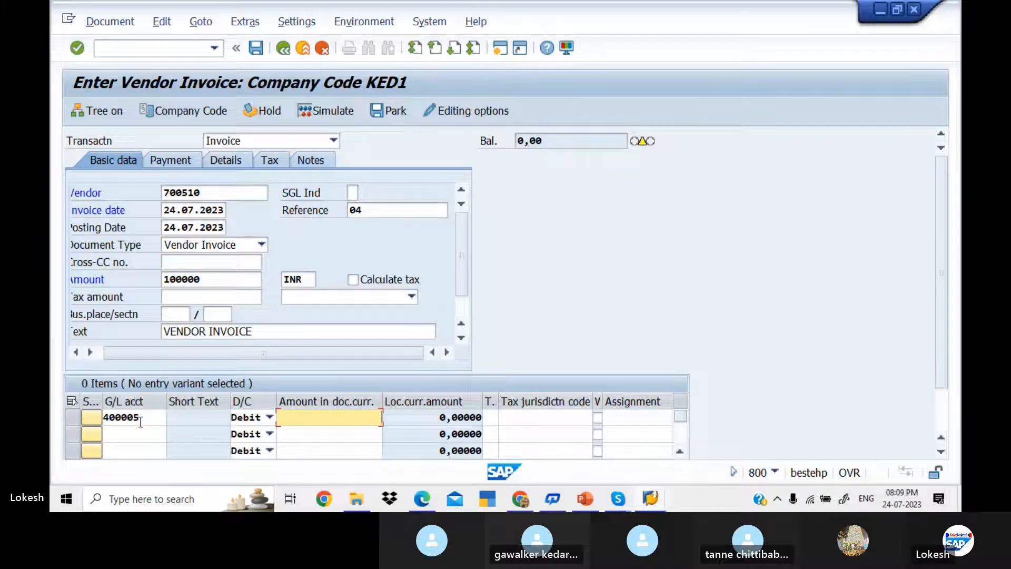
{"action": "type", "text": "1"}
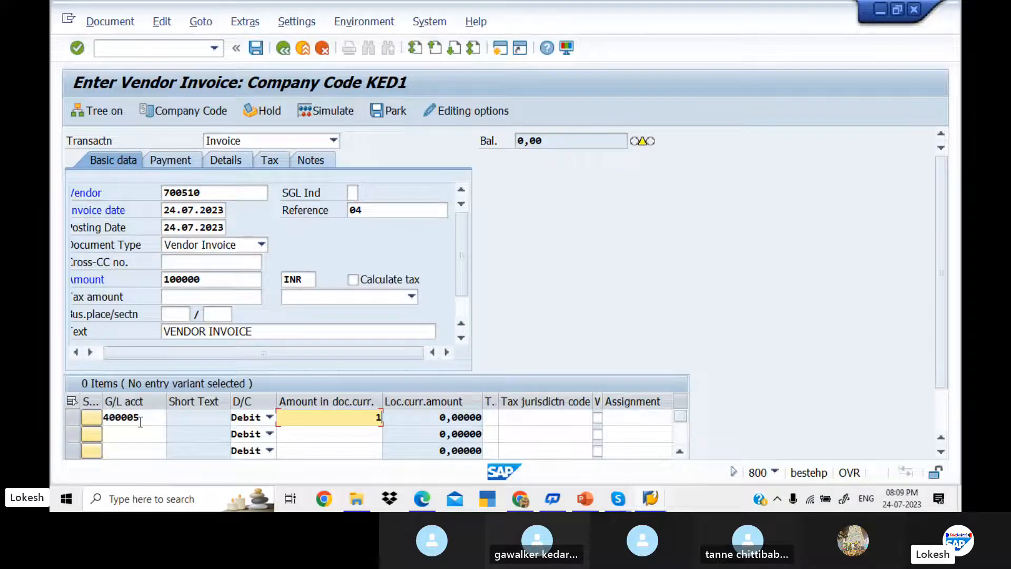
{"action": "type", "text": "00000"}
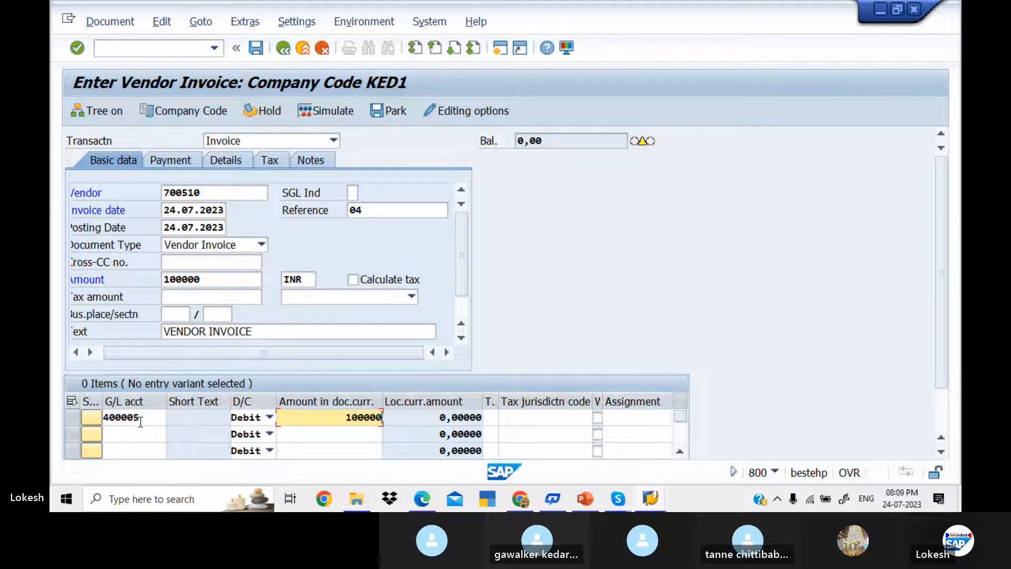
{"action": "key", "text": "Tab"}
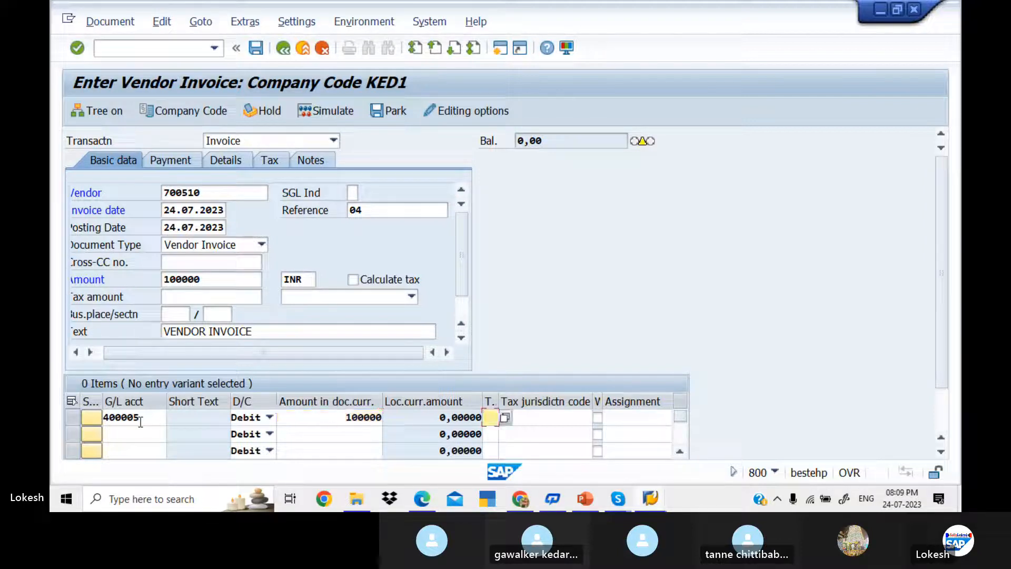
Step: Add value date 24.07.2023 and line text Purchase, then simulate and post document 1004
{"action": "key", "text": "Tab"}
{"action": "key", "text": "Tab"}
{"action": "key", "text": "Tab"}
{"action": "key", "text": "Tab"}
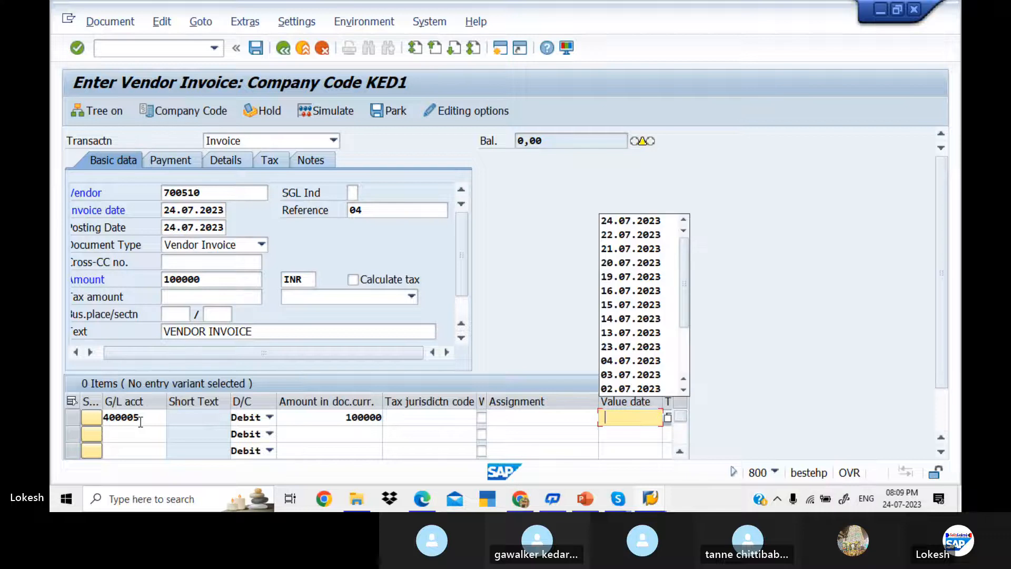
{"action": "key", "text": "Down"}
{"action": "key", "text": "Return"}
{"action": "key", "text": "Tab"}
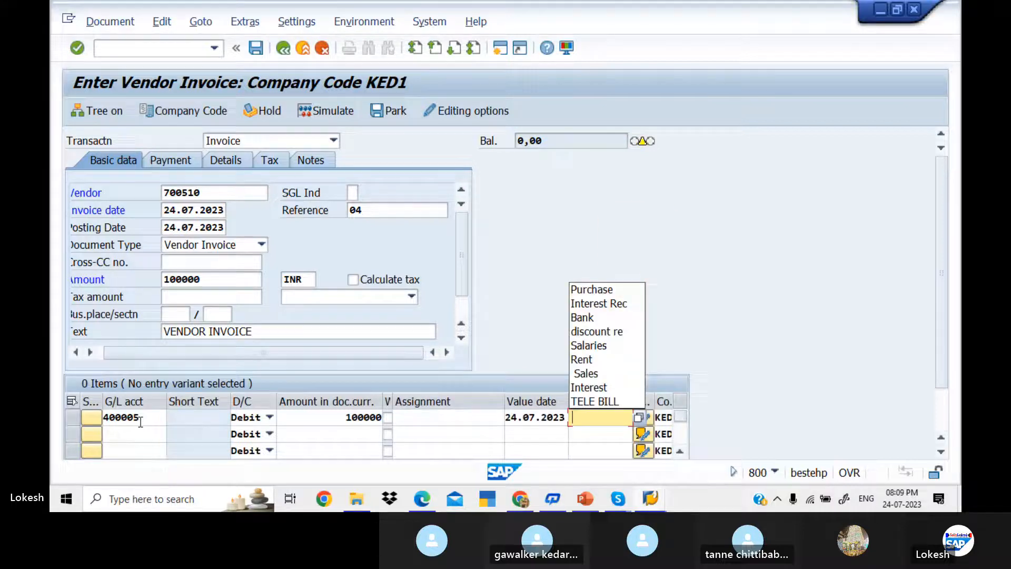
{"action": "key", "text": "Down"}
{"action": "key", "text": "Tab"}
{"action": "key", "text": "Return"}
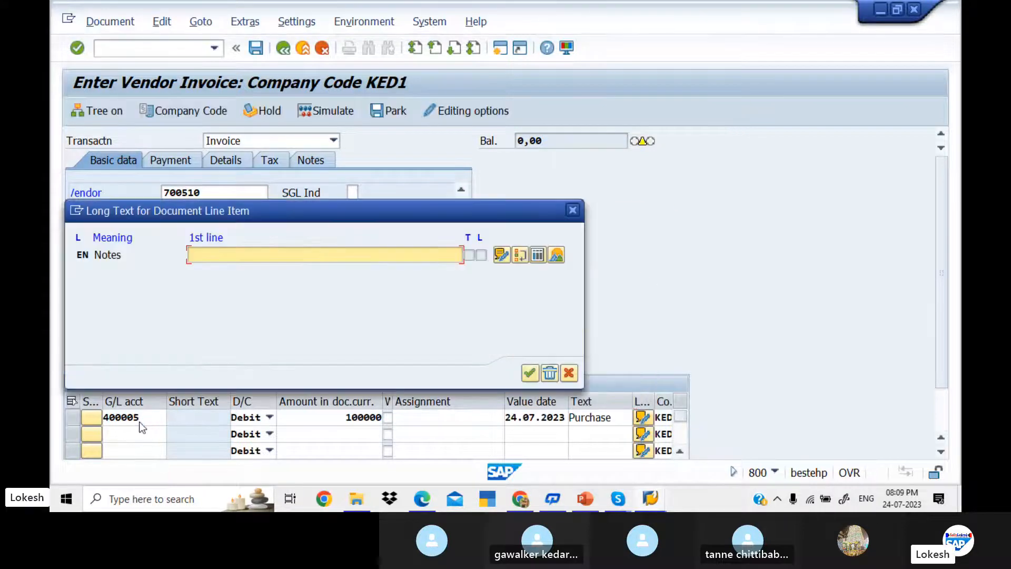
{"action": "left_click", "coordinate": [572, 212]}
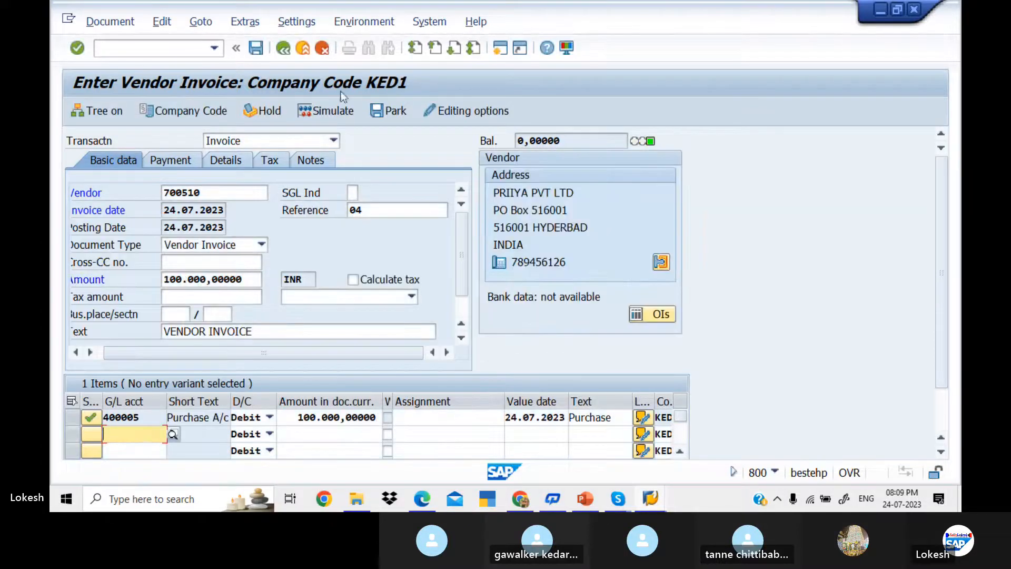
{"action": "left_click", "coordinate": [339, 108]}
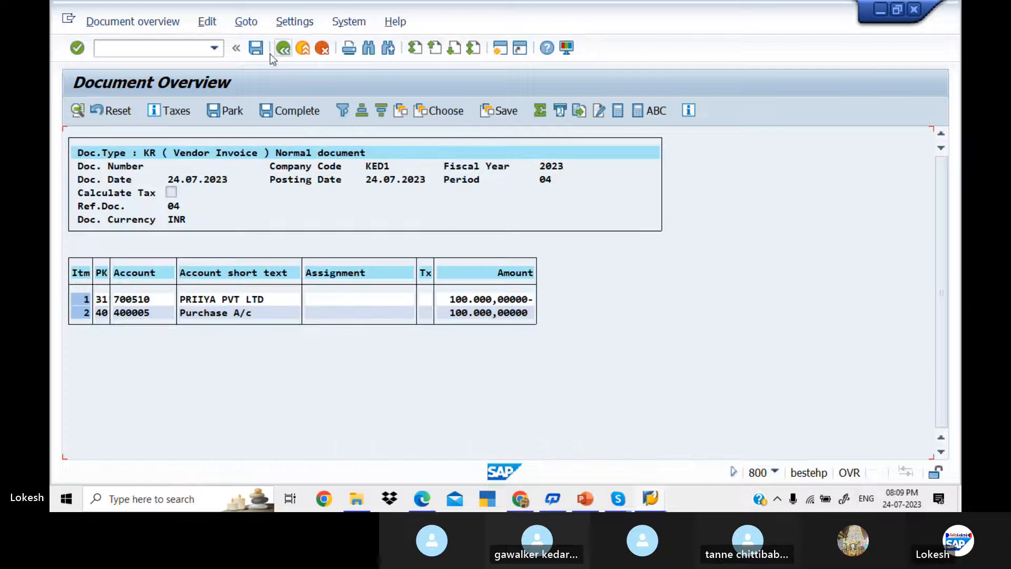
{"action": "left_click", "coordinate": [256, 48]}
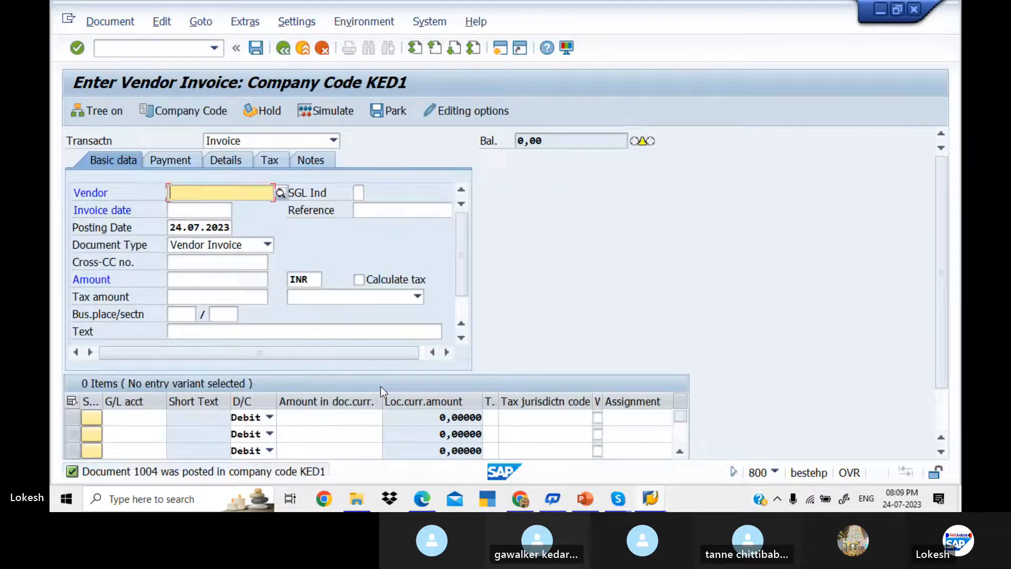
Step: Refresh vendor 700510's line list to four open invoices (300,000 INR), then view the F-53 slide
{"action": "key", "text": "alt+Tab"}
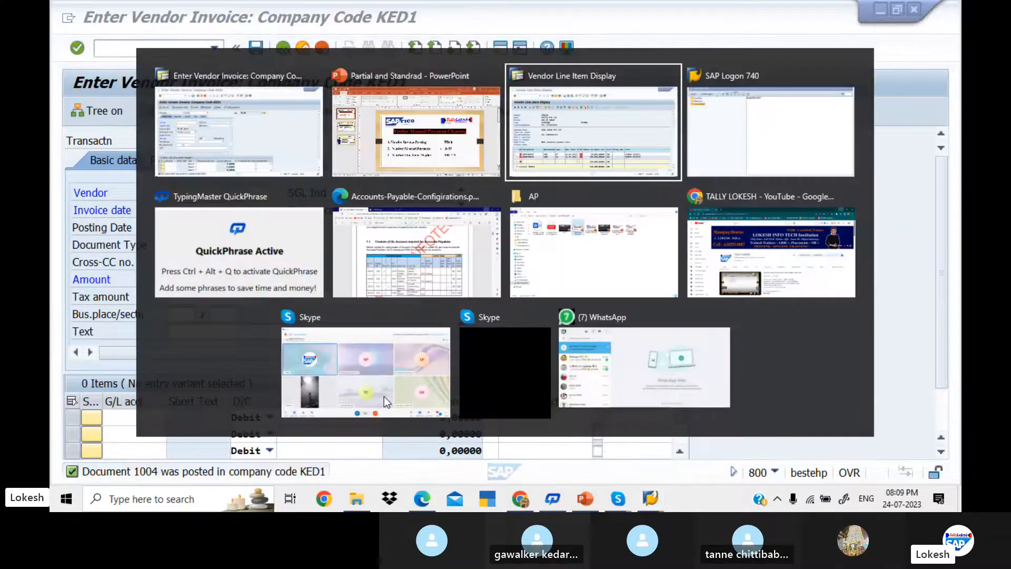
{"action": "left_click", "coordinate": [100, 20]}
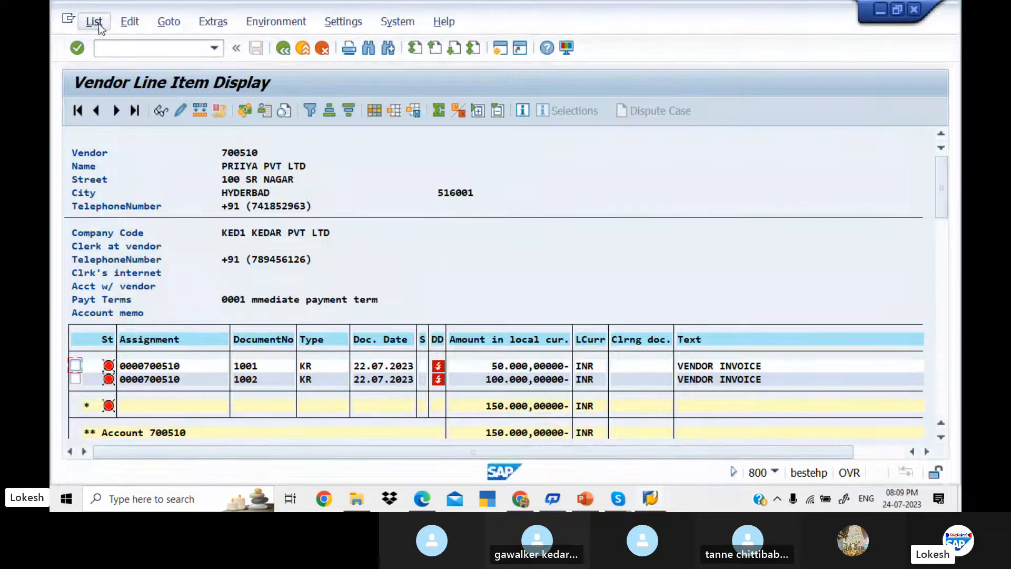
{"action": "left_click", "coordinate": [124, 61]}
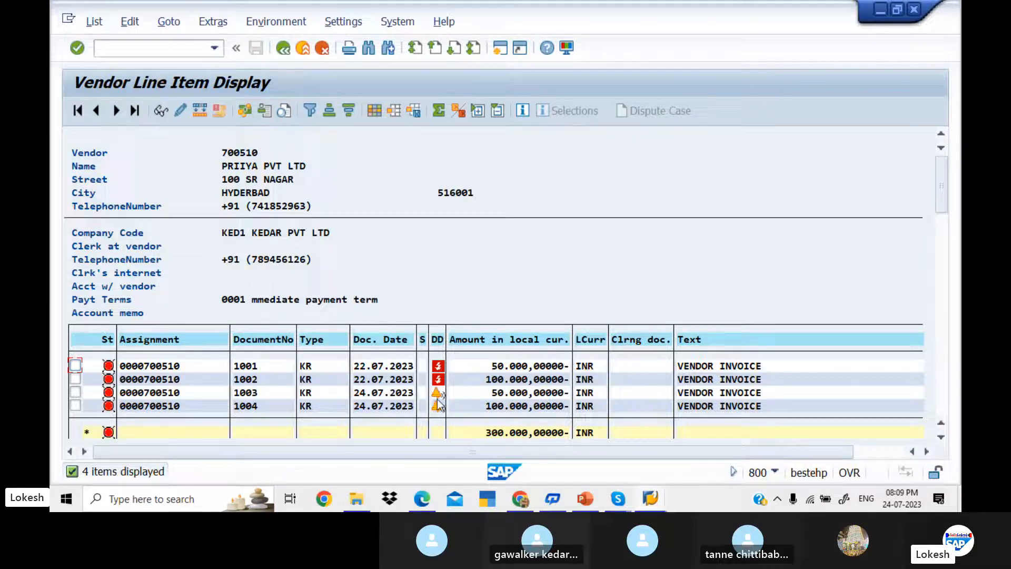
{"action": "mouse_move", "coordinate": [438, 404]}
{"action": "key", "text": "alt+Tab"}
{"action": "scroll", "coordinate": [490, 372], "scroll_direction": "down", "scroll_amount": 1}
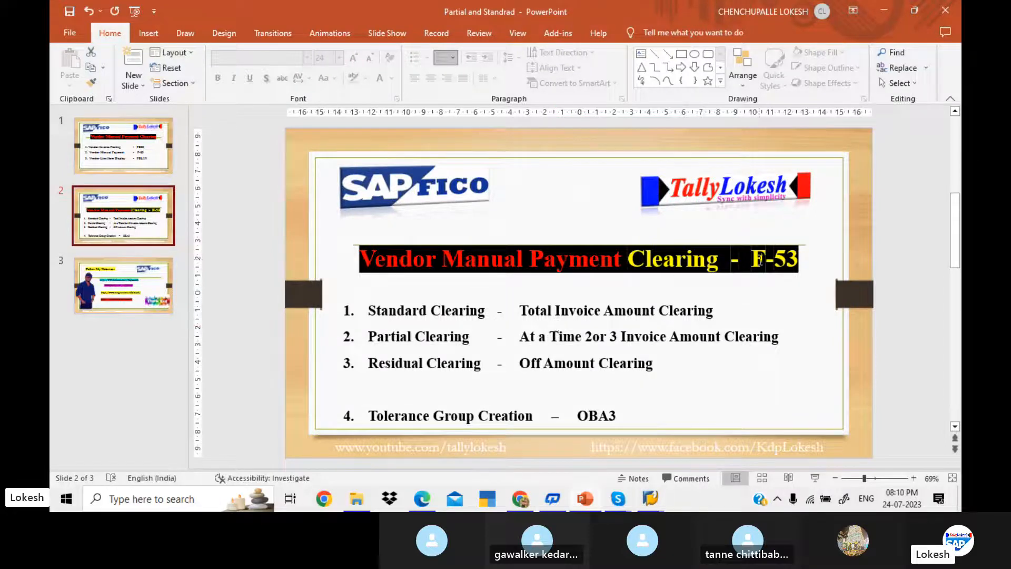
Step: Switch from PowerPoint back to the SAP Enter Vendor Invoice window
{"action": "key", "text": "alt+Tab"}
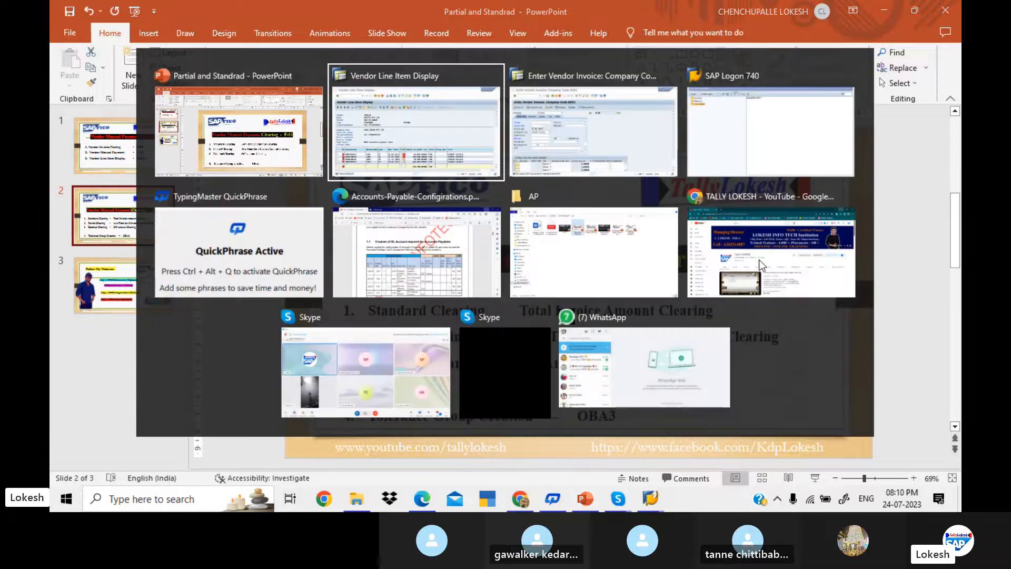
{"action": "key", "text": "alt+Tab"}
{"action": "key", "text": "alt+Tab"}
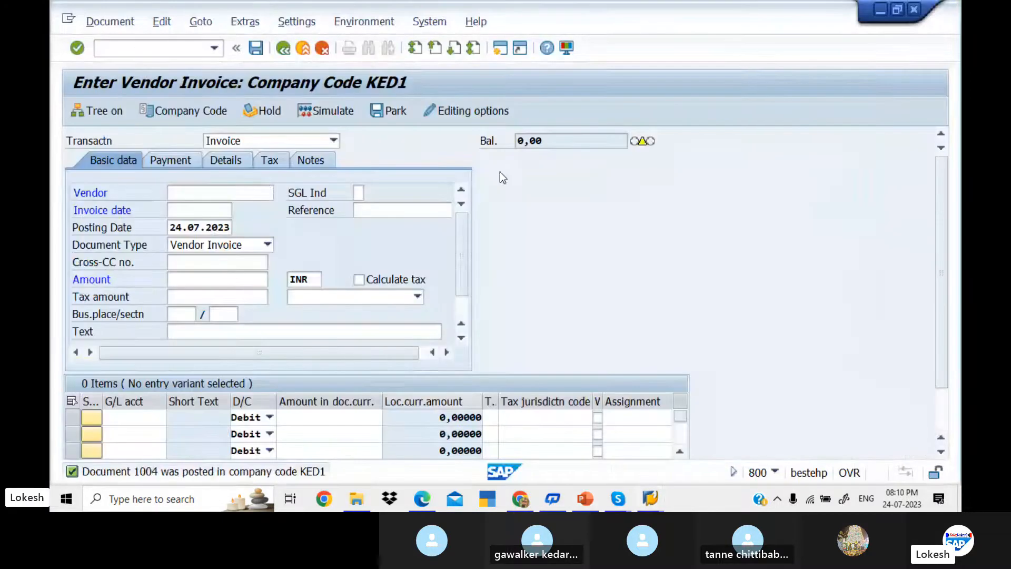
Step: Start F-53 and enter document and posting dates of 24.07.2023
{"action": "left_click", "coordinate": [179, 47]}
{"action": "type", "text": "/"}
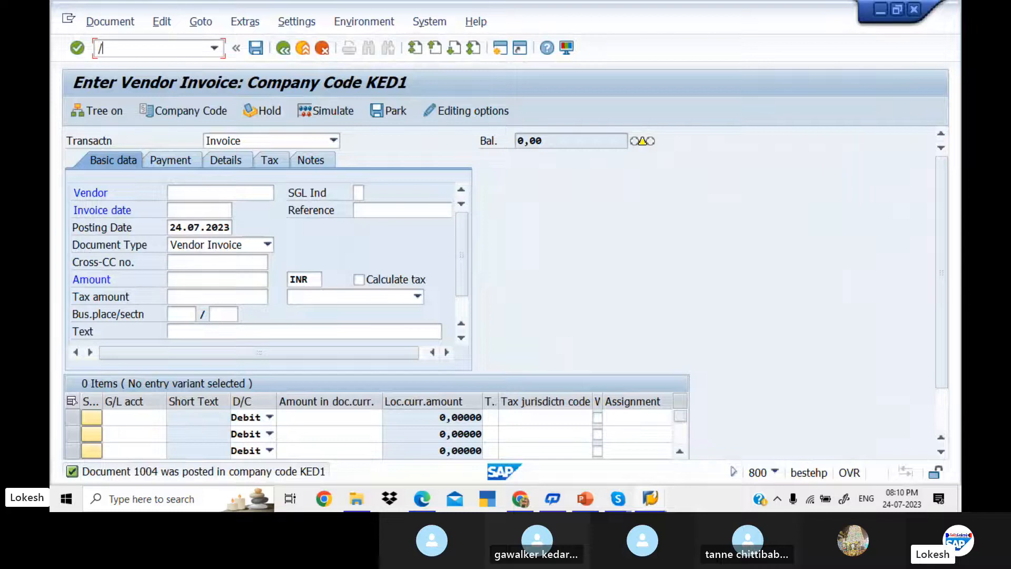
{"action": "type", "text": "nf-53"}
{"action": "key", "text": "Return"}
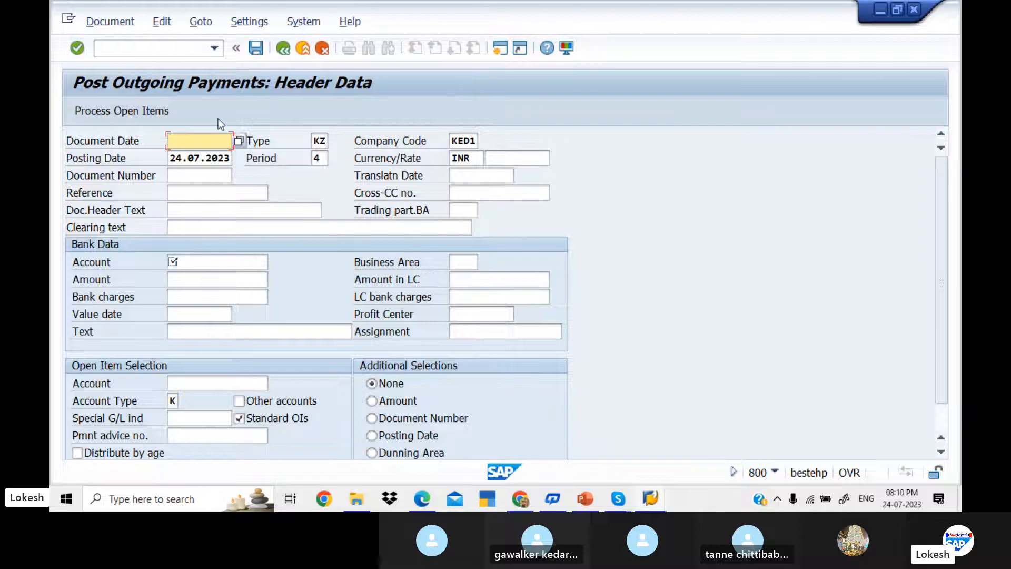
{"action": "type", "text": "24"}
{"action": "key", "text": "Down"}
{"action": "left_click", "coordinate": [220, 138]}
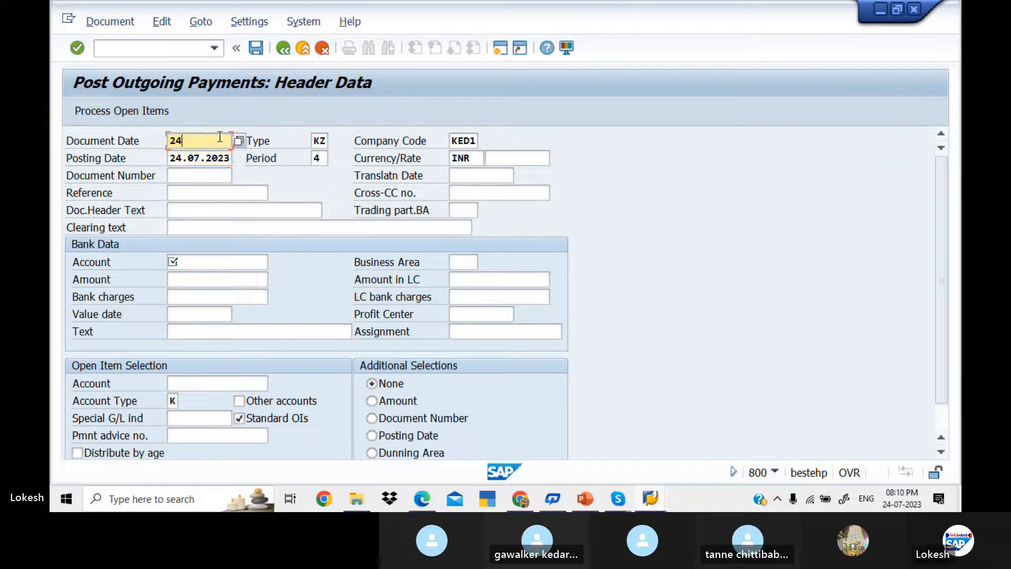
{"action": "type", "text": ".07.2023"}
{"action": "key", "text": "Tab"}
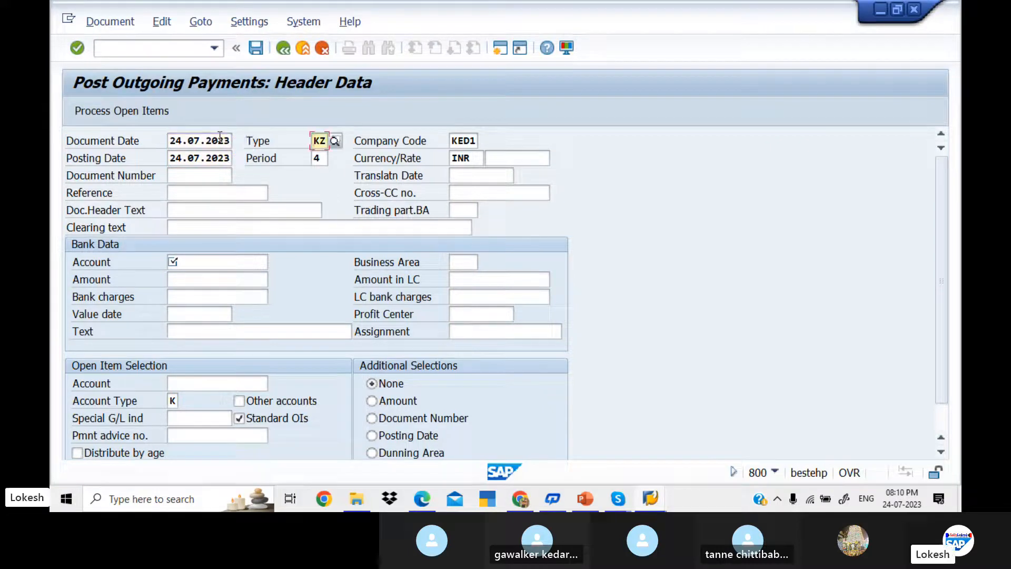
{"action": "key", "text": "Tab"}
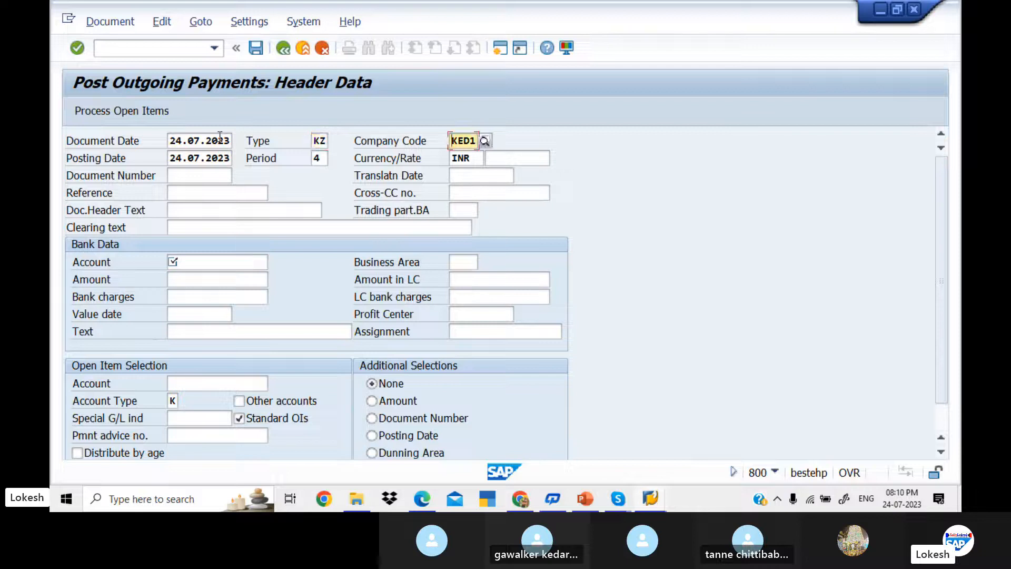
{"action": "key", "text": "Tab"}
{"action": "type", "text": "24"}
{"action": "key", "text": "Tab"}
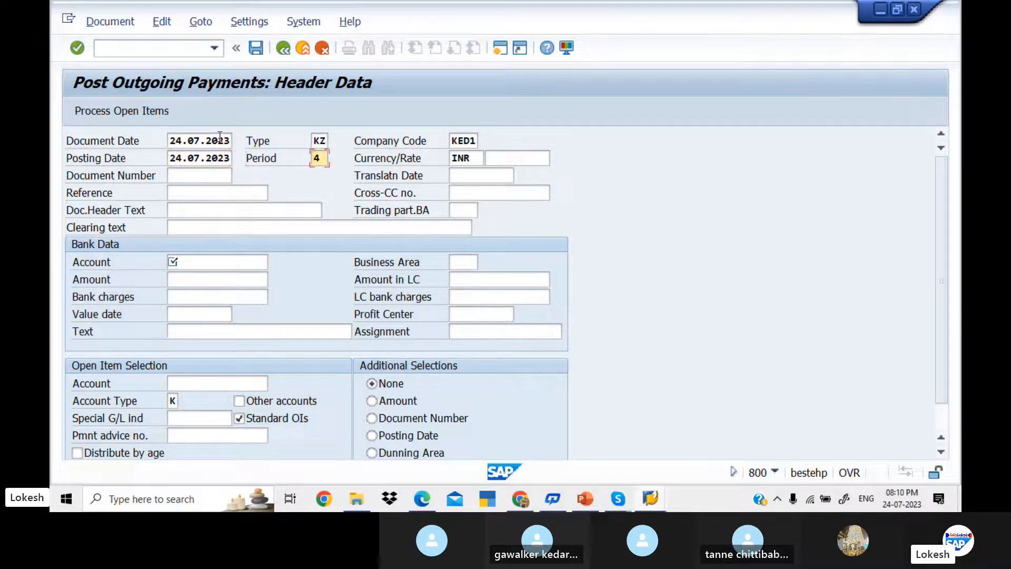
Step: Enter reference 01 and header text Vendor Payment
{"action": "key", "text": "Tab"}
{"action": "key", "text": "Tab"}
{"action": "key", "text": "Tab"}
{"action": "key", "text": "Tab"}
{"action": "key", "text": "Tab"}
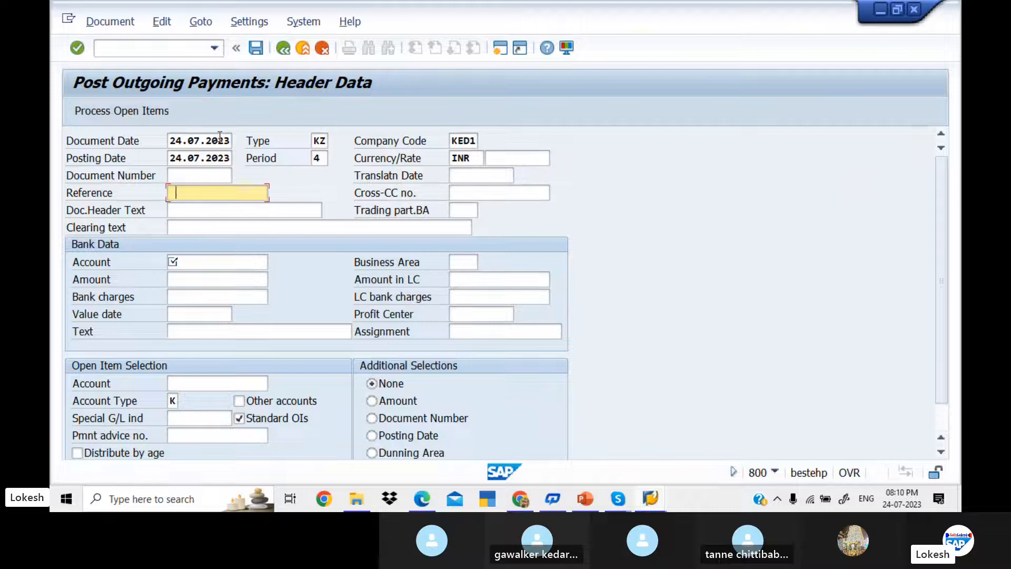
{"action": "key", "text": "space"}
{"action": "key", "text": "BackSpace"}
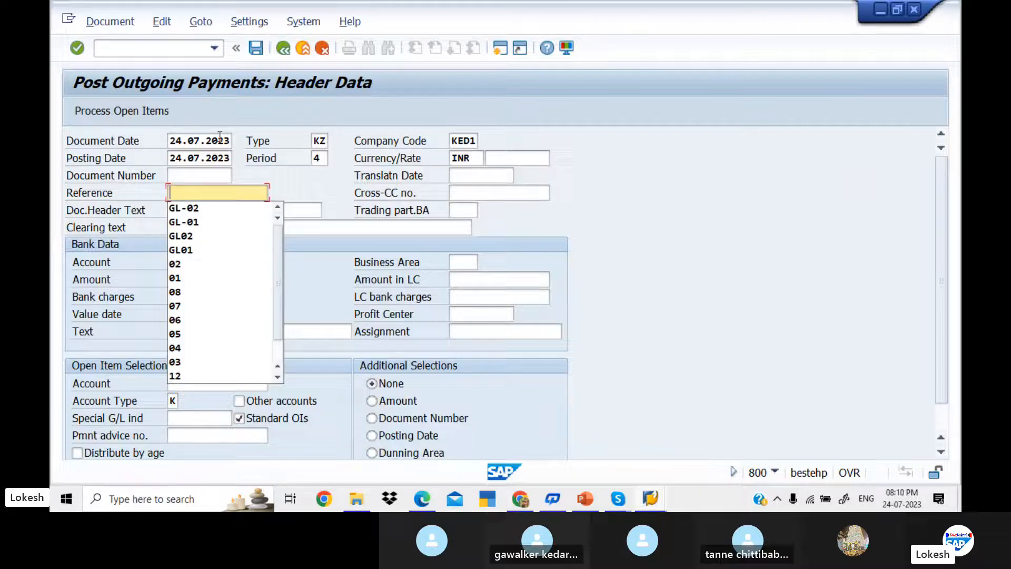
{"action": "type", "text": "01"}
{"action": "key", "text": "Tab"}
{"action": "key", "text": "Tab"}
{"action": "key", "text": "space"}
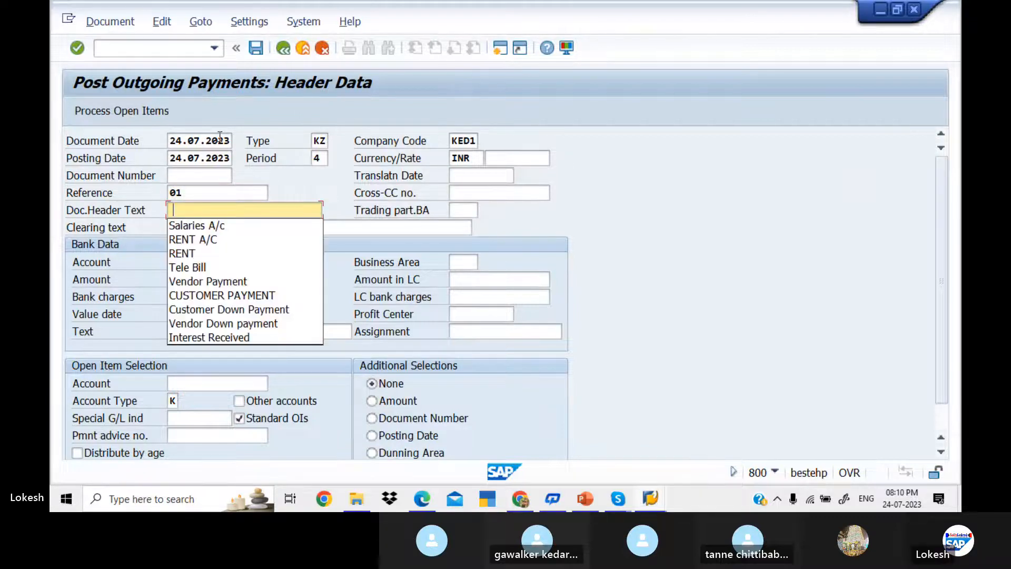
{"action": "key", "text": "Down"}
{"action": "key", "text": "Down"}
{"action": "key", "text": "Down"}
{"action": "key", "text": "Down"}
{"action": "key", "text": "Down"}
{"action": "key", "text": "Return"}
{"action": "key", "text": "Tab"}
{"action": "key", "text": "Tab"}
{"action": "key", "text": "Tab"}
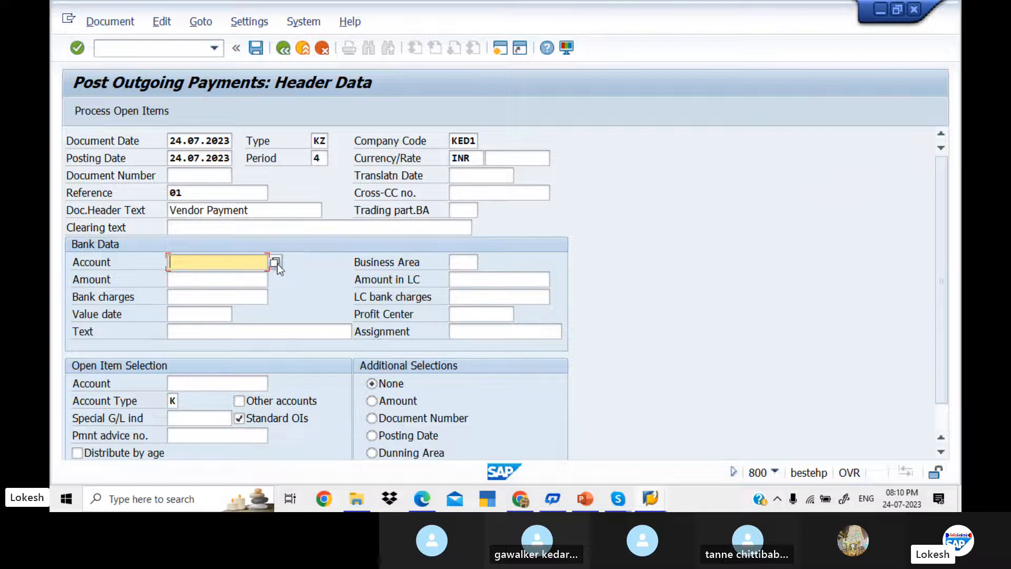
Step: Choose bank account 200001 Sbi Bank A/c and payment amount 50000
{"action": "left_click", "coordinate": [276, 262]}
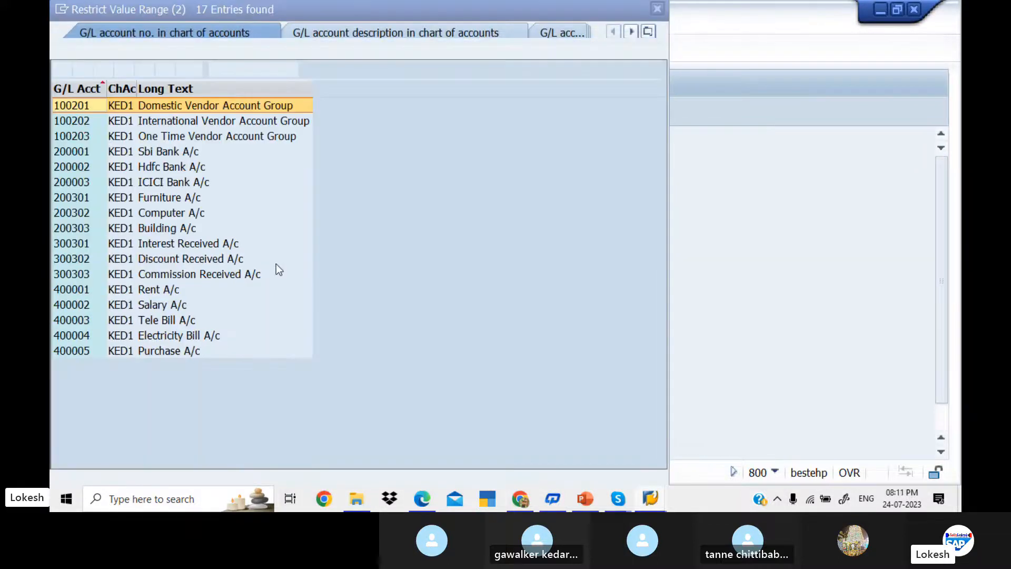
{"action": "key", "text": "Down"}
{"action": "key", "text": "Down"}
{"action": "key", "text": "Down"}
{"action": "key", "text": "Return"}
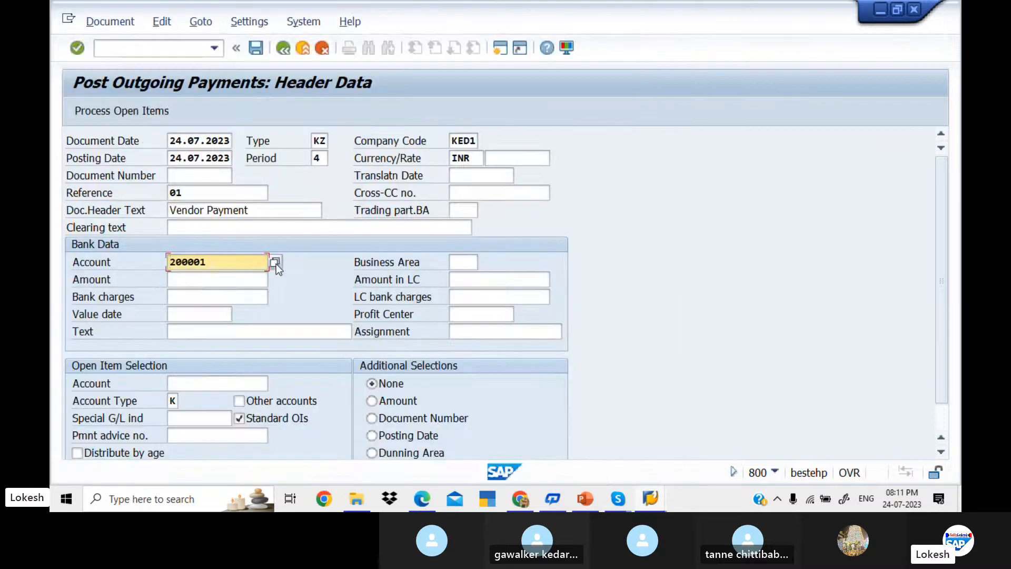
{"action": "key", "text": "Tab"}
{"action": "key", "text": "Tab"}
{"action": "type", "text": "50000"}
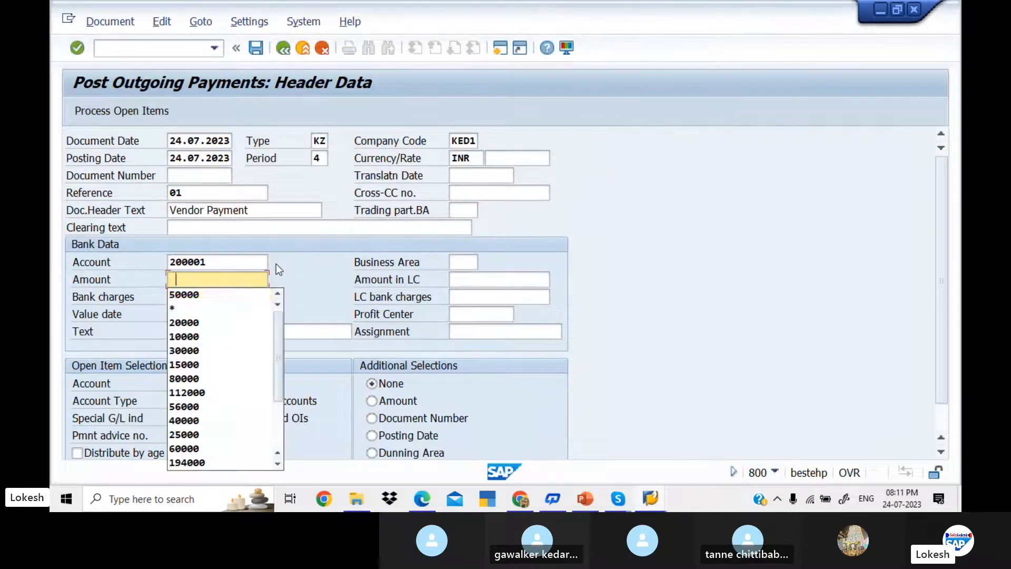
{"action": "key", "text": "Tab"}
{"action": "key", "text": "Tab"}
{"action": "key", "text": "Tab"}
{"action": "key", "text": "Tab"}
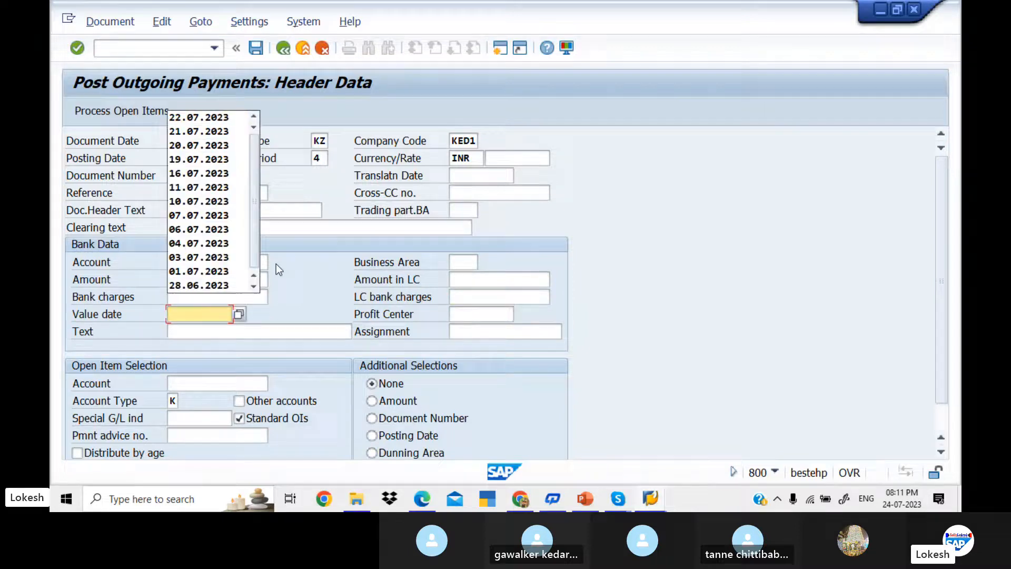
Step: Set value date 24.07.2023, line text VENDOR INVOICE, and look up vendor 700510 in KED1
{"action": "type", "text": "27"}
{"action": "key", "text": "BackSpace"}
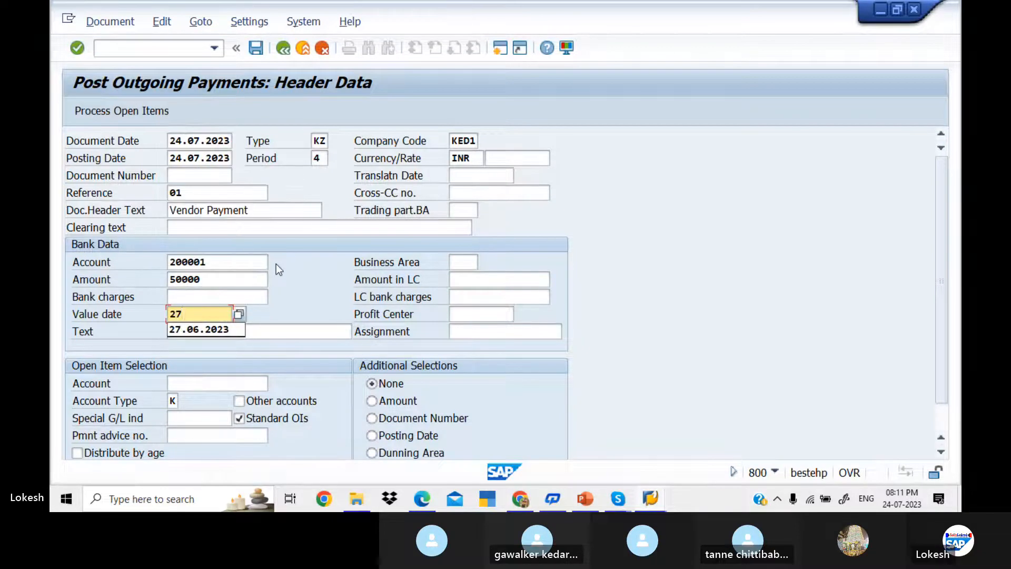
{"action": "type", "text": "4."}
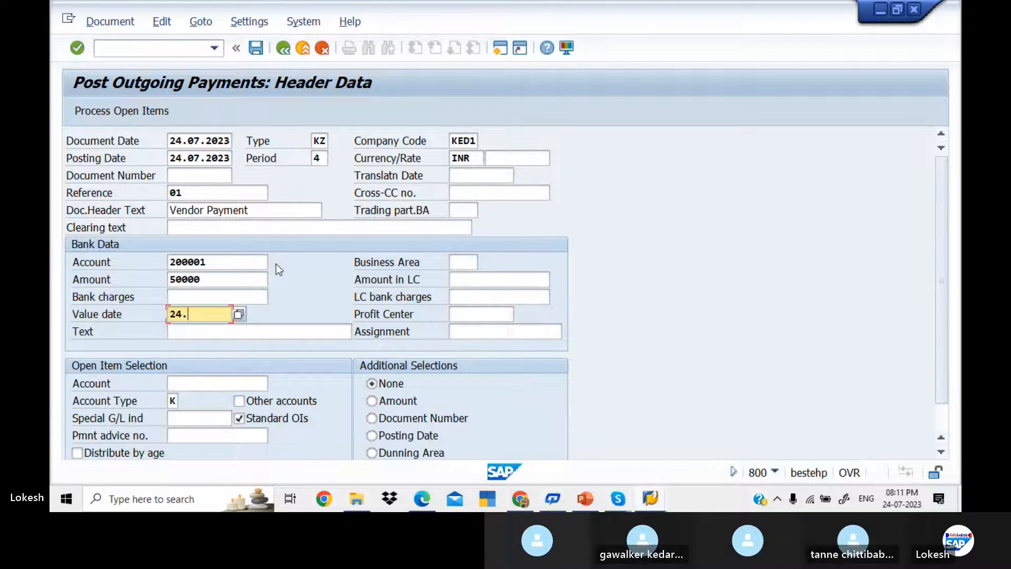
{"action": "type", "text": "07.2023"}
{"action": "key", "text": "Tab"}
{"action": "key", "text": "Tab"}
{"action": "key", "text": "Down"}
{"action": "key", "text": "Down"}
{"action": "key", "text": "Down"}
{"action": "key", "text": "Down"}
{"action": "key", "text": "Down"}
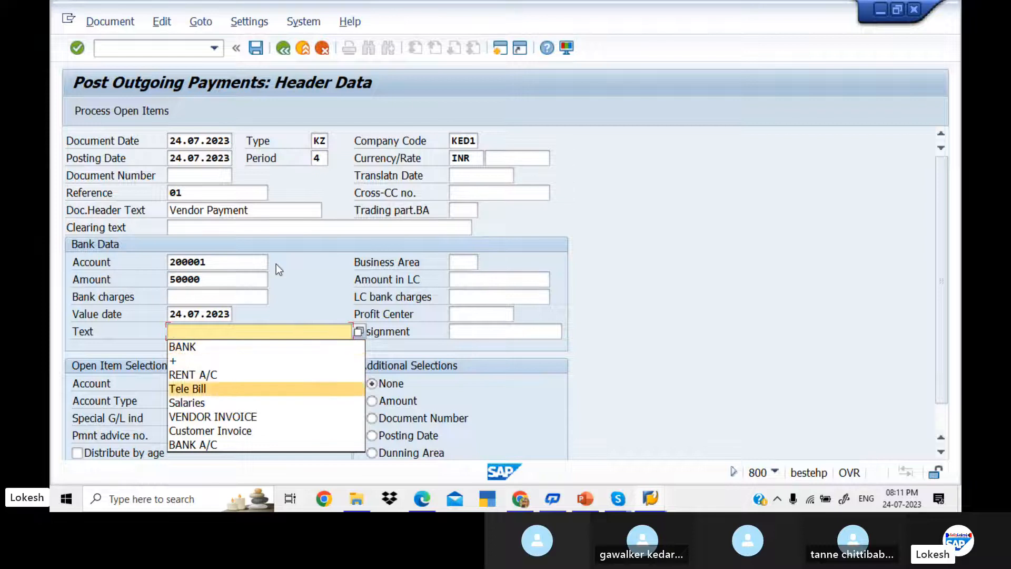
{"action": "key", "text": "Return"}
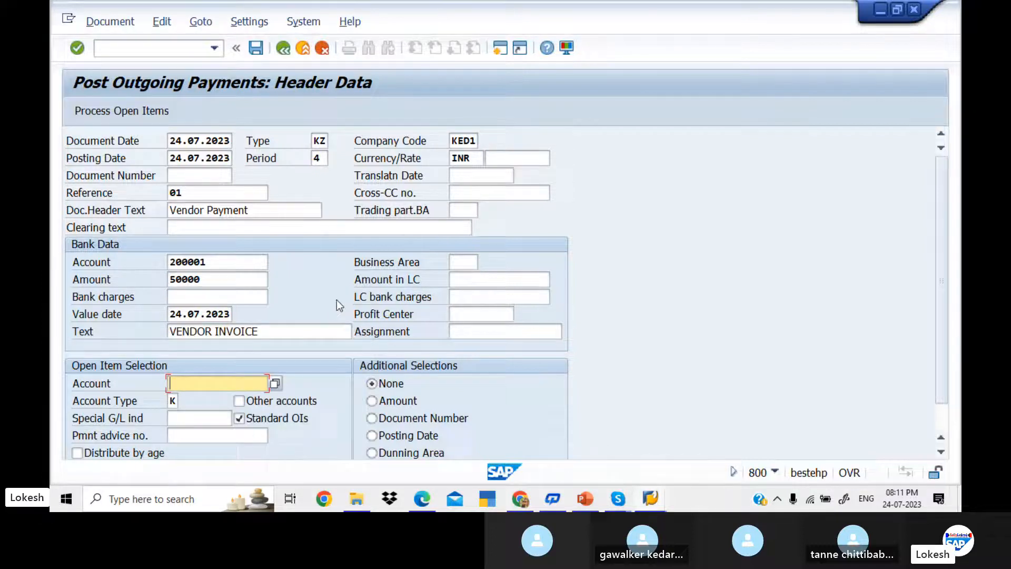
{"action": "left_click", "coordinate": [275, 382]}
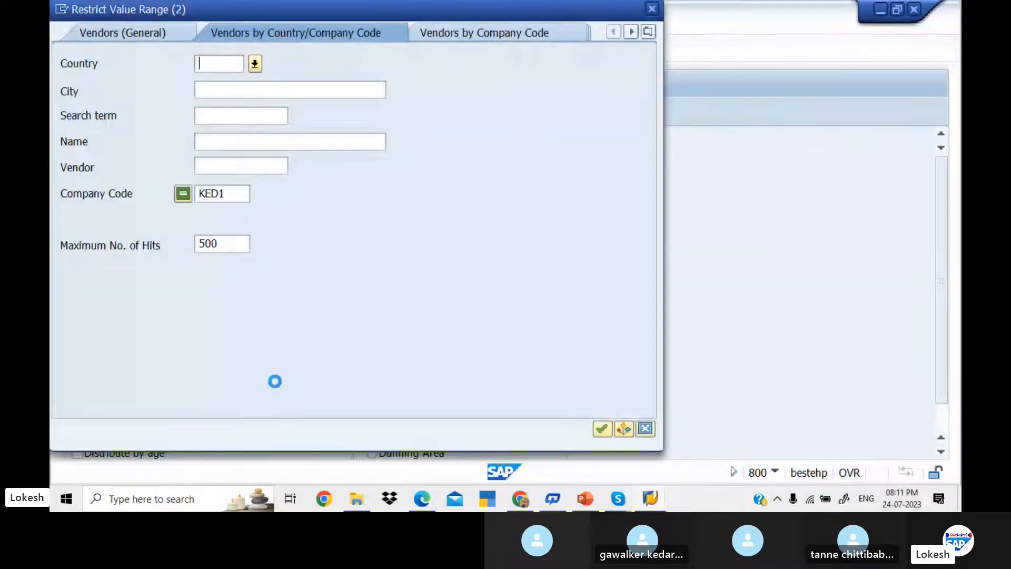
{"action": "key", "text": "Return"}
{"action": "key", "text": "Return"}
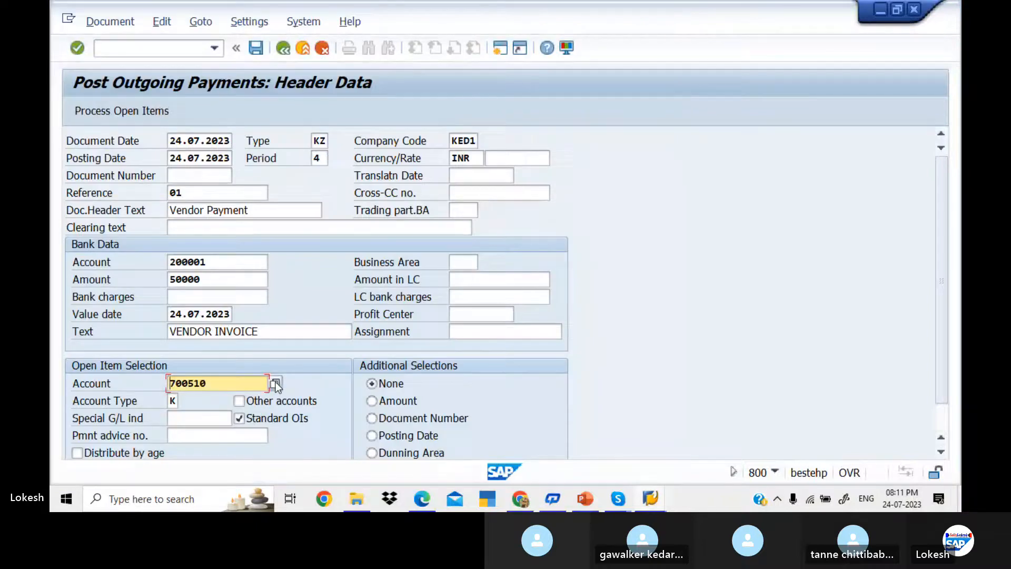
Step: Try processing vendor 700510's open items and read the missing number range 15 for 2023 error
{"action": "left_click", "coordinate": [135, 112]}
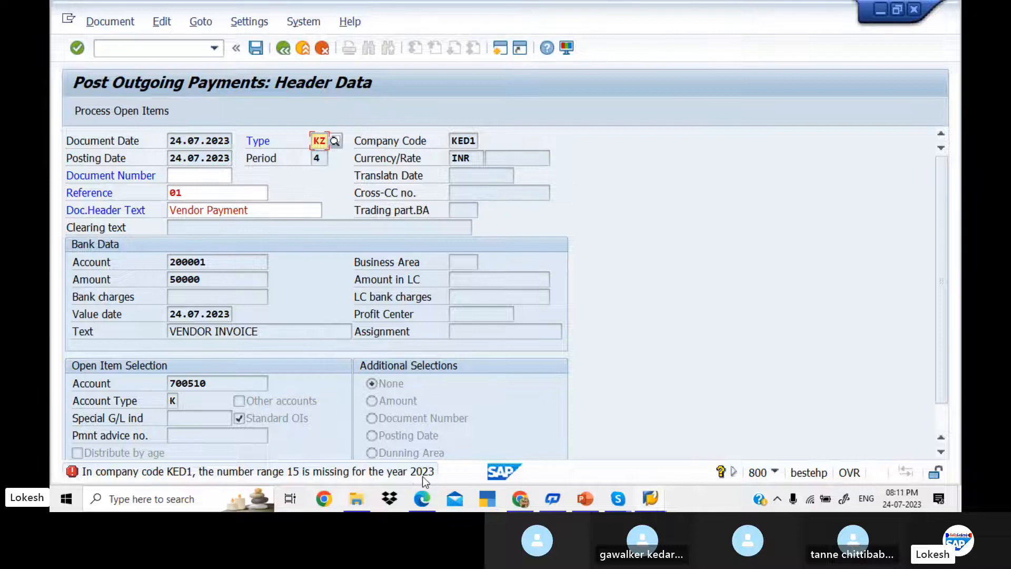
{"action": "double_click", "coordinate": [309, 473]}
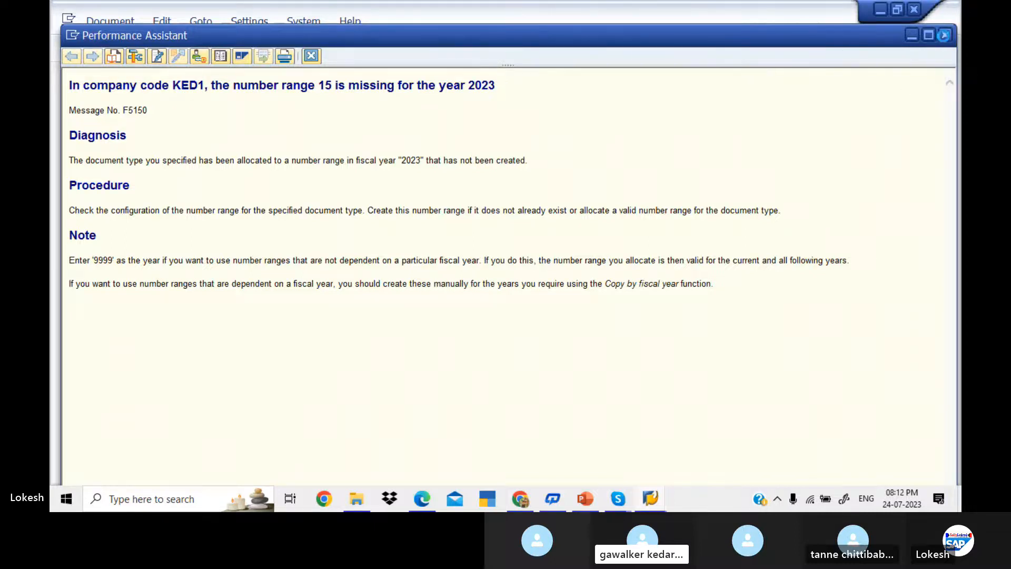
{"action": "left_click", "coordinate": [945, 35]}
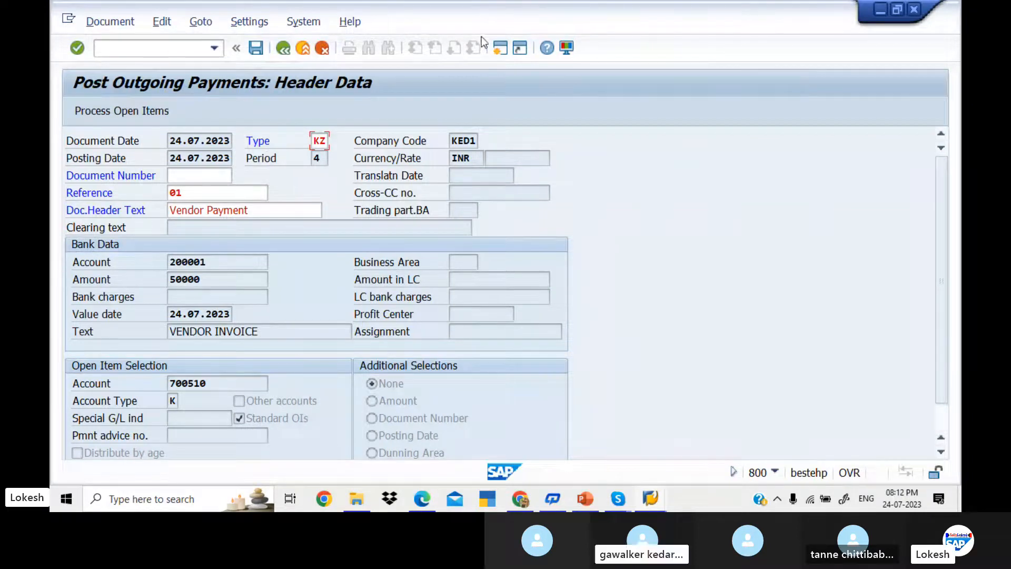
Step: Open FBN1 number range intervals for company code KED1 in change mode
{"action": "left_click", "coordinate": [158, 50]}
{"action": "type", "text": "/NFB"}
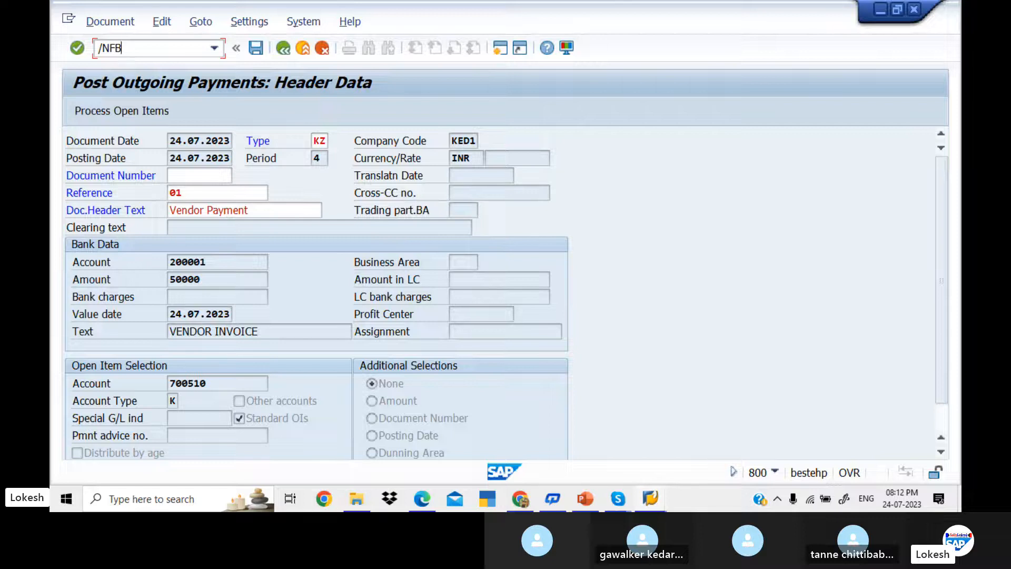
{"action": "type", "text": "N1"}
{"action": "key", "text": "Return"}
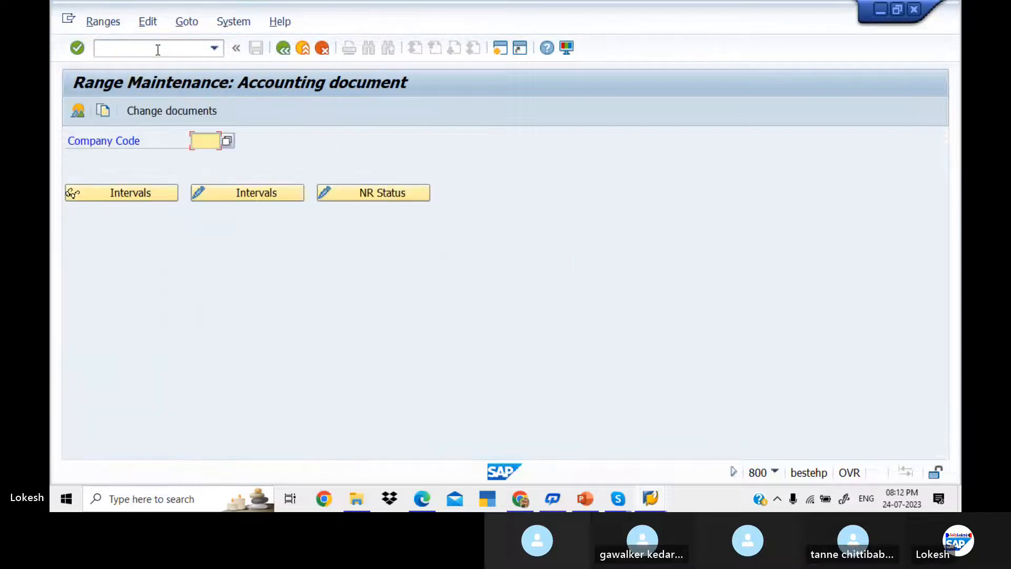
{"action": "left_click", "coordinate": [219, 141]}
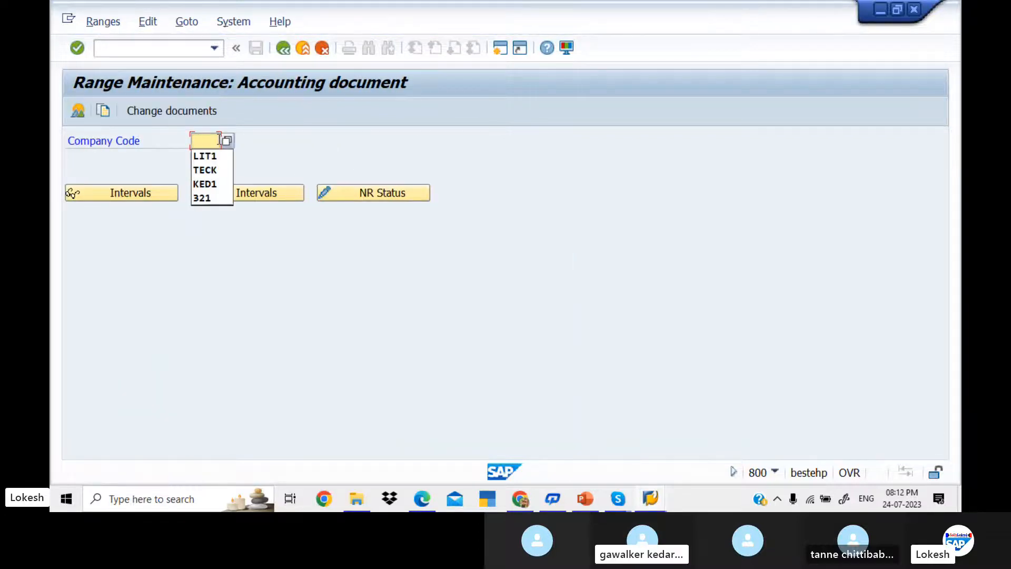
{"action": "key", "text": "Down"}
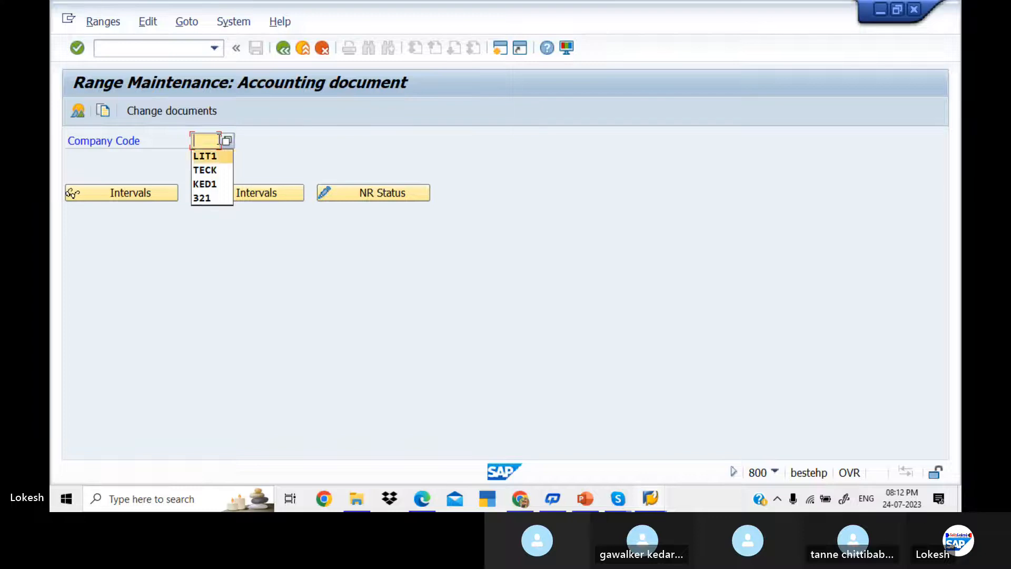
{"action": "key", "text": "Down"}
{"action": "key", "text": "Down"}
{"action": "key", "text": "Return"}
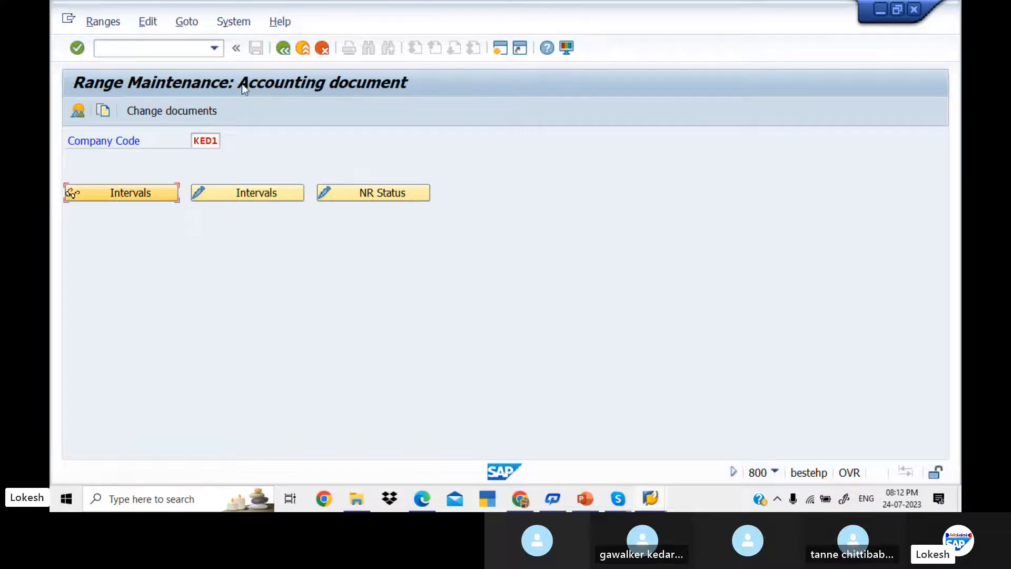
{"action": "left_click", "coordinate": [265, 193]}
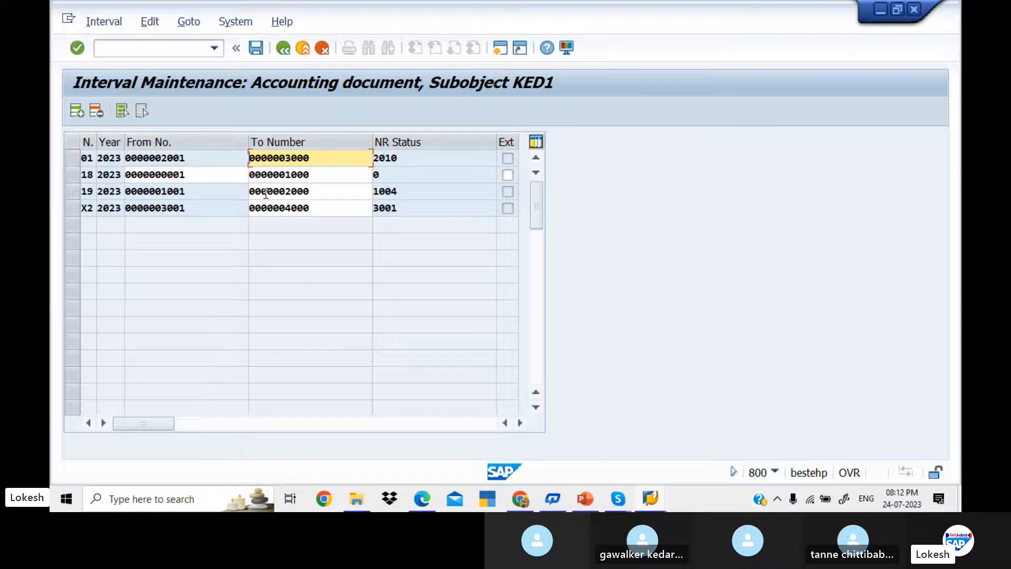
Step: Add interval 15 for 2023 from 4001 to 5000 and save it
{"action": "left_click", "coordinate": [80, 115]}
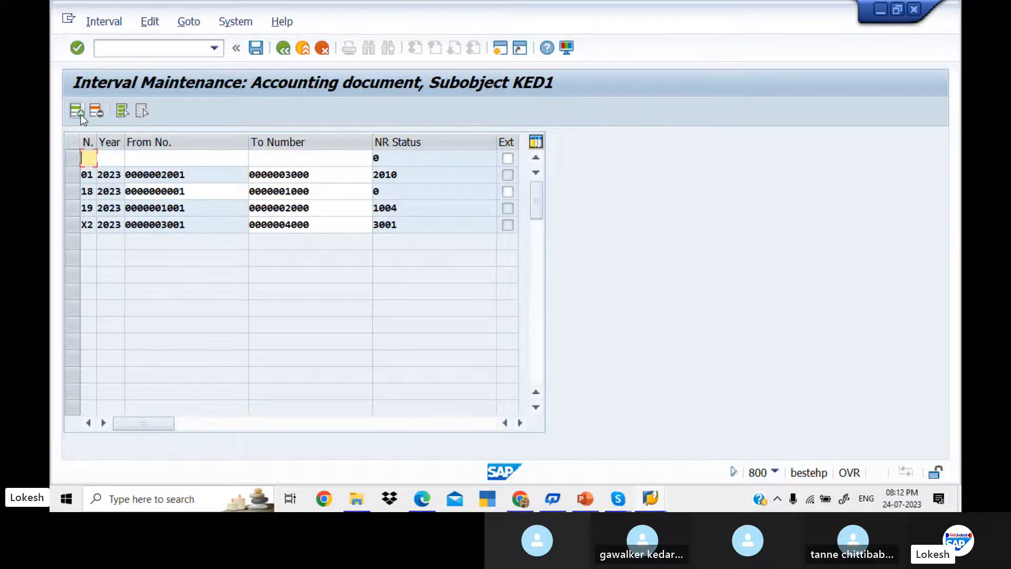
{"action": "type", "text": "15"}
{"action": "key", "text": "Tab"}
{"action": "type", "text": "2023"}
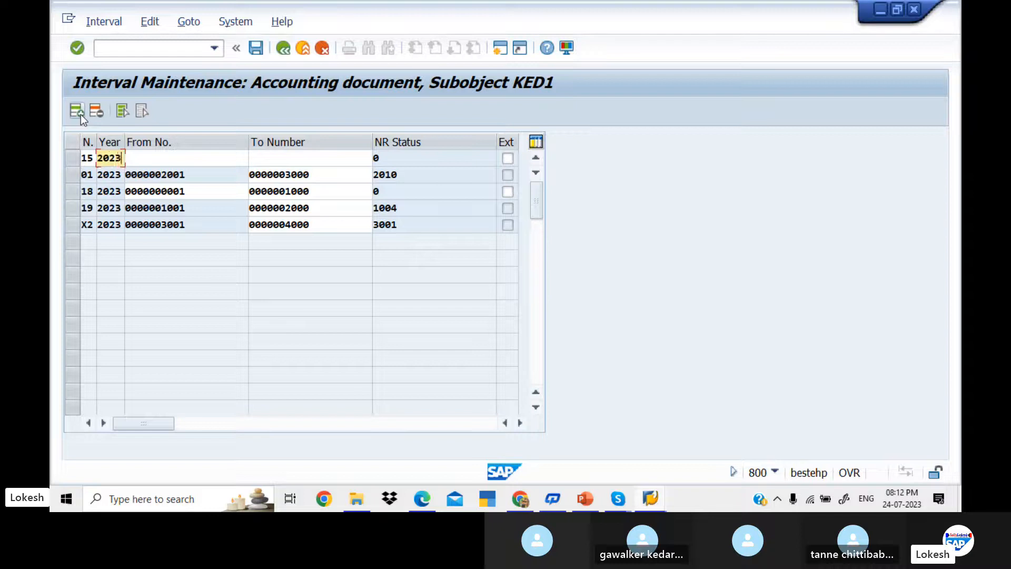
{"action": "key", "text": "Tab"}
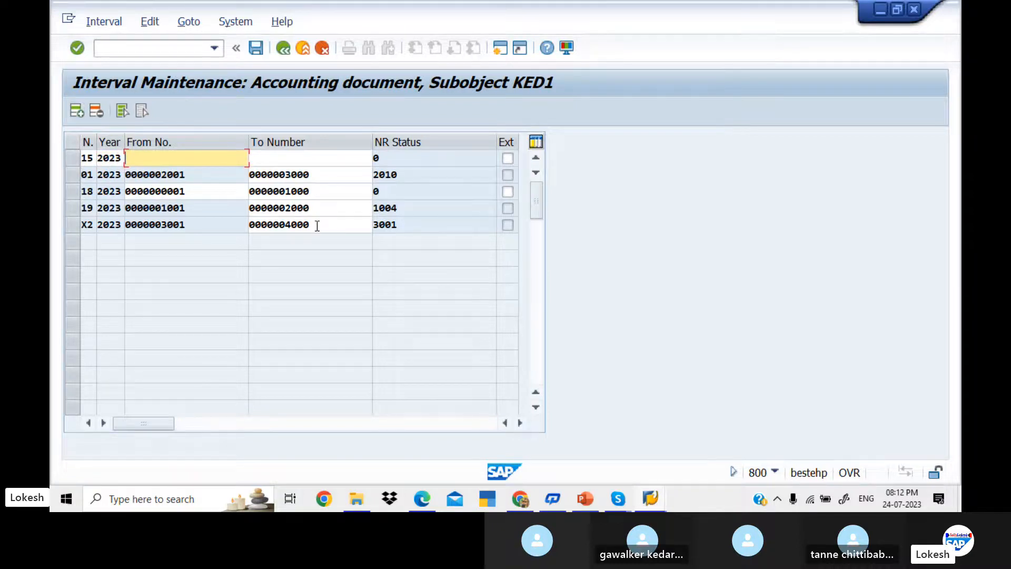
{"action": "type", "text": "4001"}
{"action": "key", "text": "Tab"}
{"action": "type", "text": "5000"}
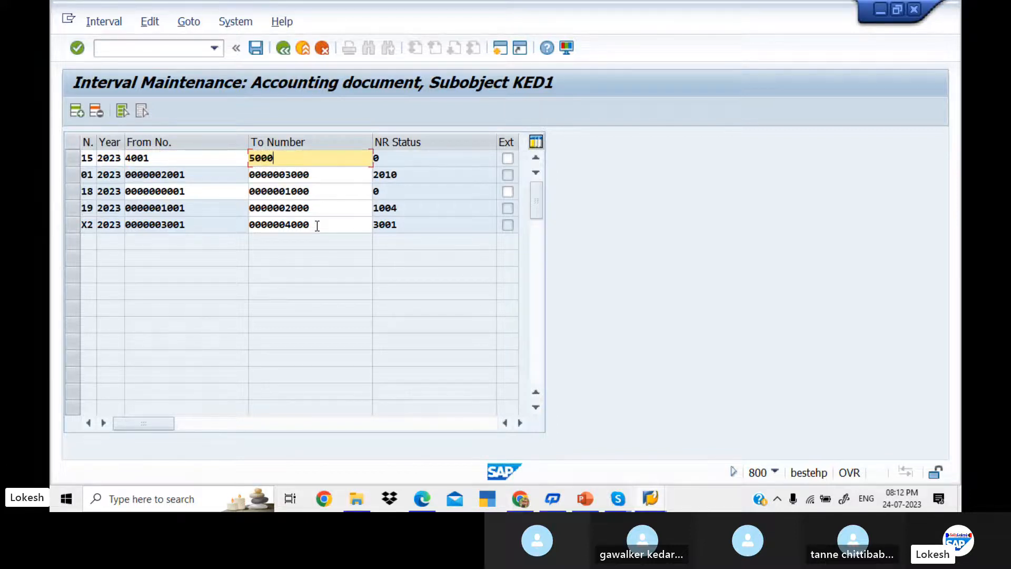
{"action": "key", "text": "Return"}
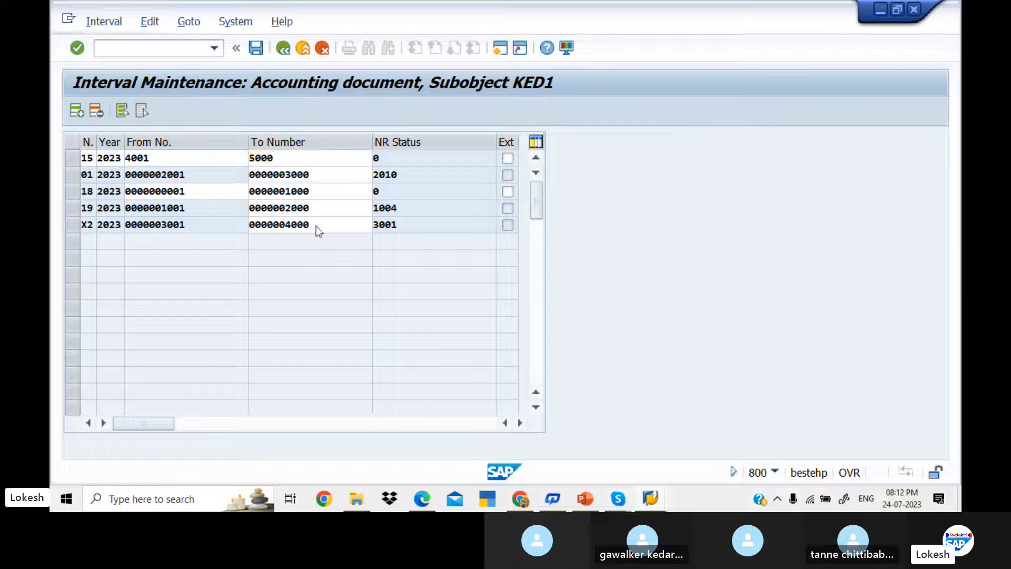
{"action": "left_click", "coordinate": [258, 49]}
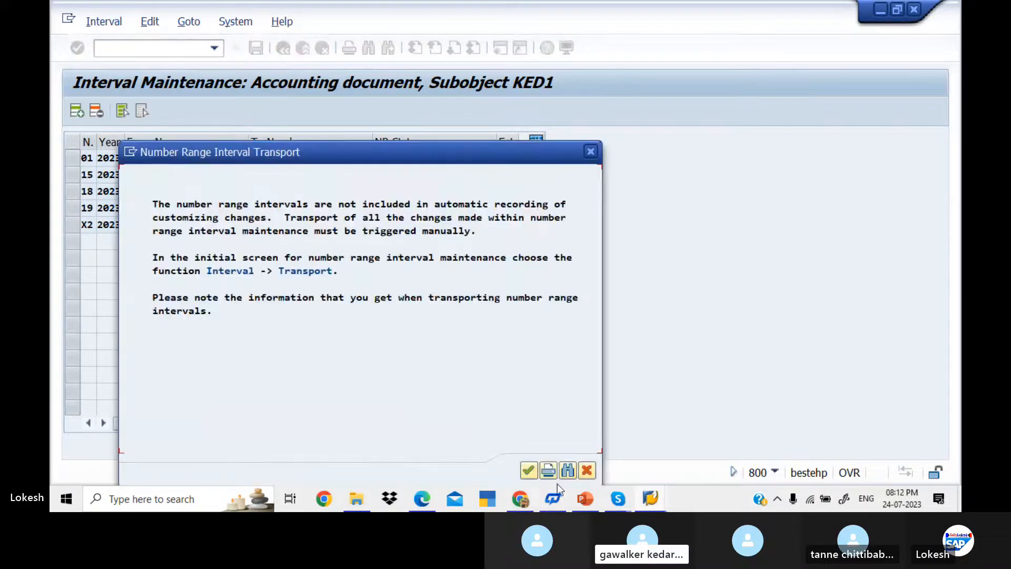
{"action": "left_click", "coordinate": [525, 473]}
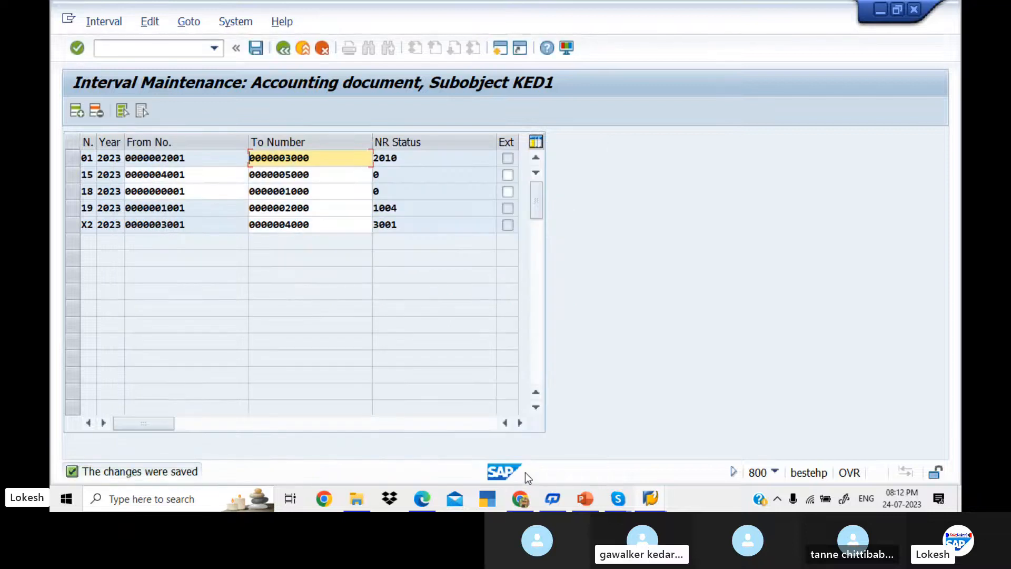
{"action": "left_click", "coordinate": [165, 48]}
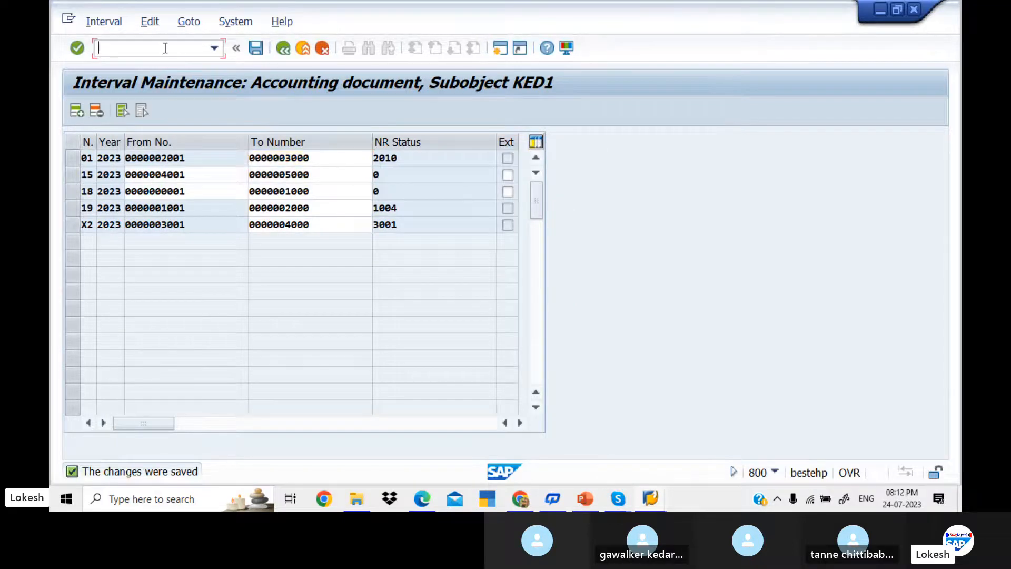
{"action": "type", "text": "/NF-53"}
{"action": "key", "text": "Return"}
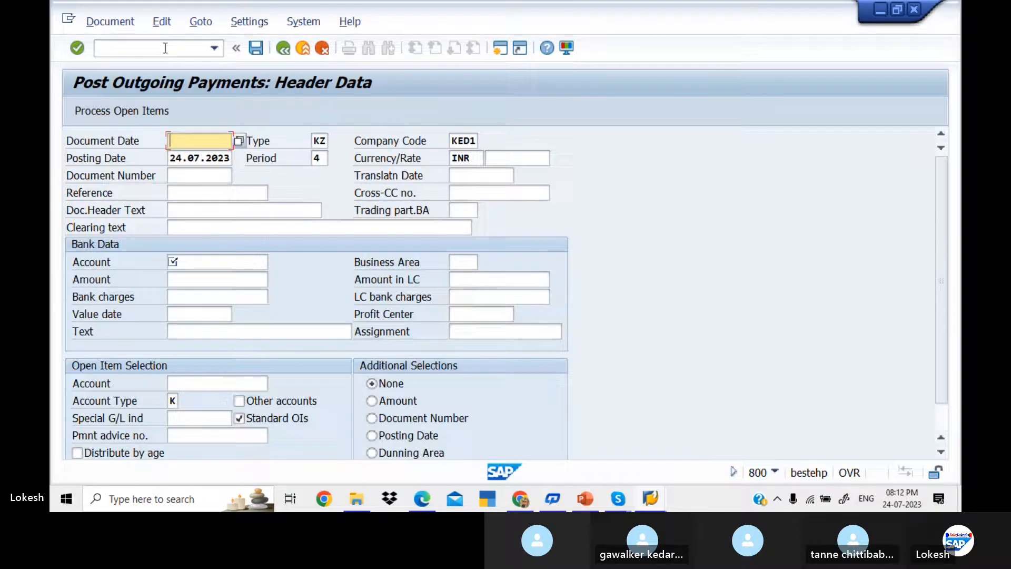
{"action": "key", "text": "Down"}
{"action": "key", "text": "Tab"}
{"action": "key", "text": "Tab"}
{"action": "key", "text": "Tab"}
{"action": "key", "text": "Tab"}
{"action": "key", "text": "Tab"}
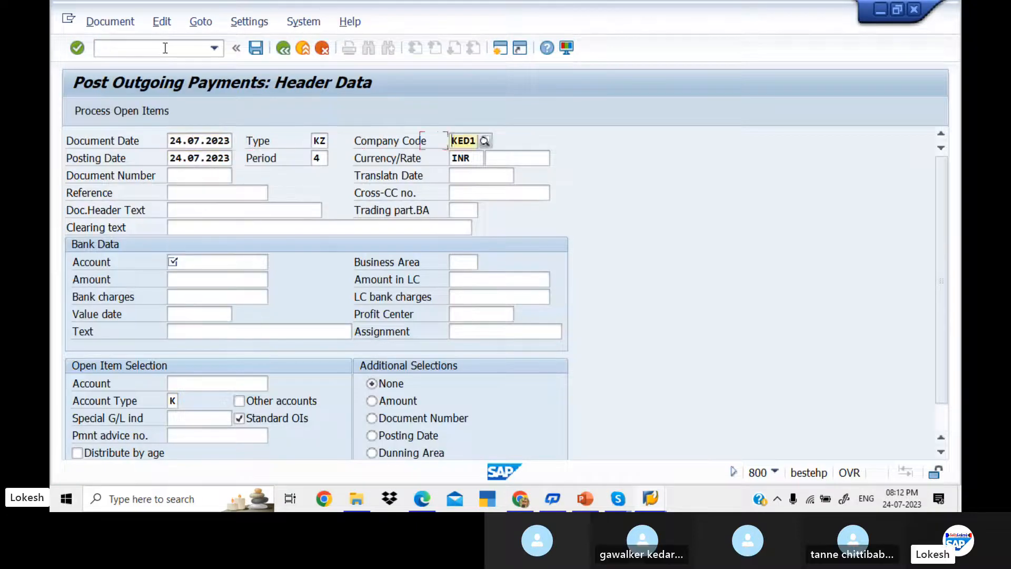
{"action": "key", "text": "Tab"}
{"action": "key", "text": "Tab"}
{"action": "key", "text": "Tab"}
{"action": "key", "text": "Tab"}
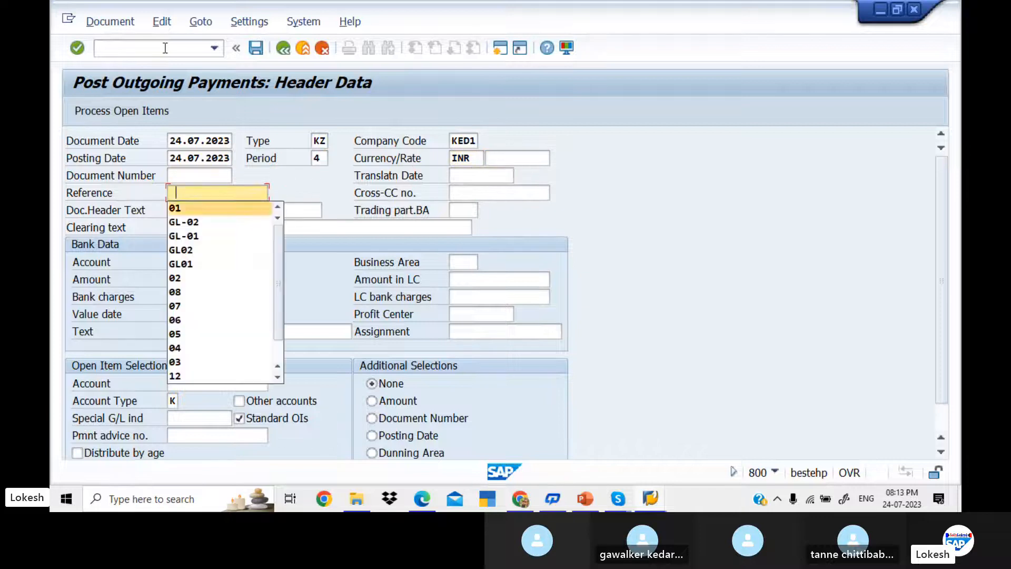
{"action": "key", "text": "Down"}
{"action": "key", "text": "Tab"}
{"action": "key", "text": "Tab"}
{"action": "key", "text": "Down"}
{"action": "key", "text": "Tab"}
{"action": "key", "text": "Tab"}
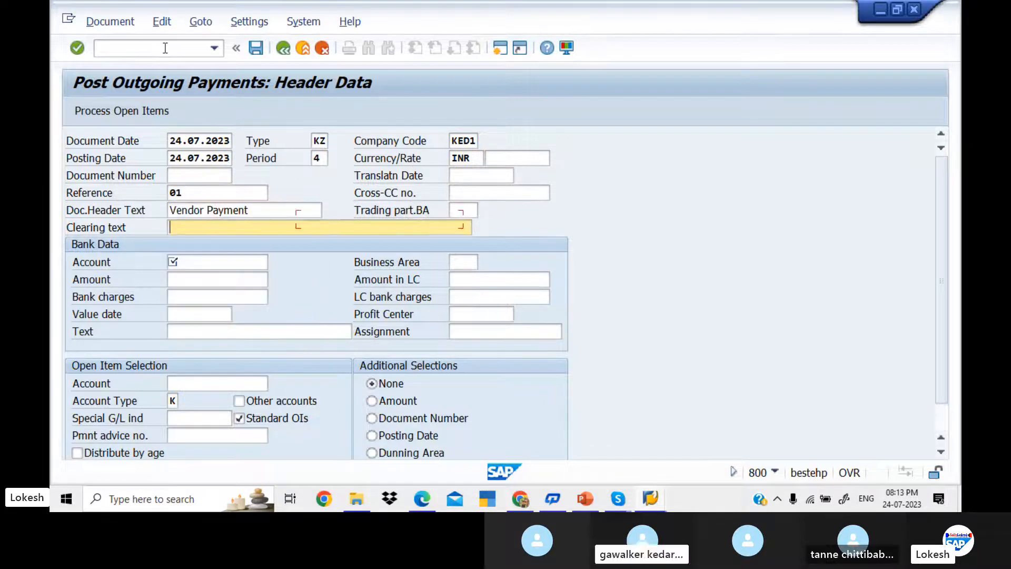
{"action": "key", "text": "Tab"}
{"action": "key", "text": "Down"}
{"action": "key", "text": "Down"}
{"action": "key", "text": "Tab"}
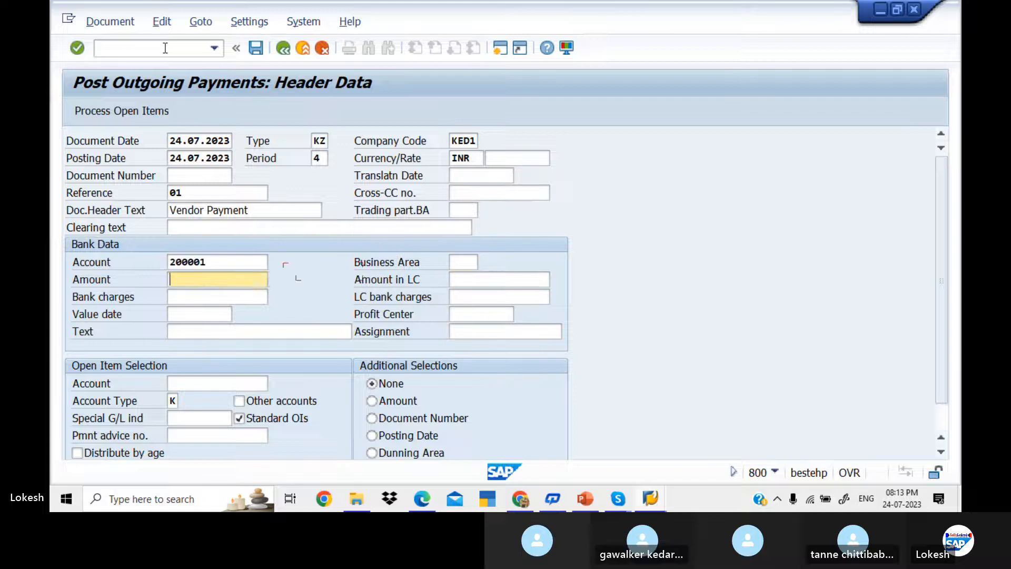
{"action": "key", "text": "Down"}
{"action": "key", "text": "Down"}
{"action": "key", "text": "Tab"}
{"action": "key", "text": "Tab"}
{"action": "key", "text": "Tab"}
{"action": "key", "text": "Tab"}
{"action": "key", "text": "Down"}
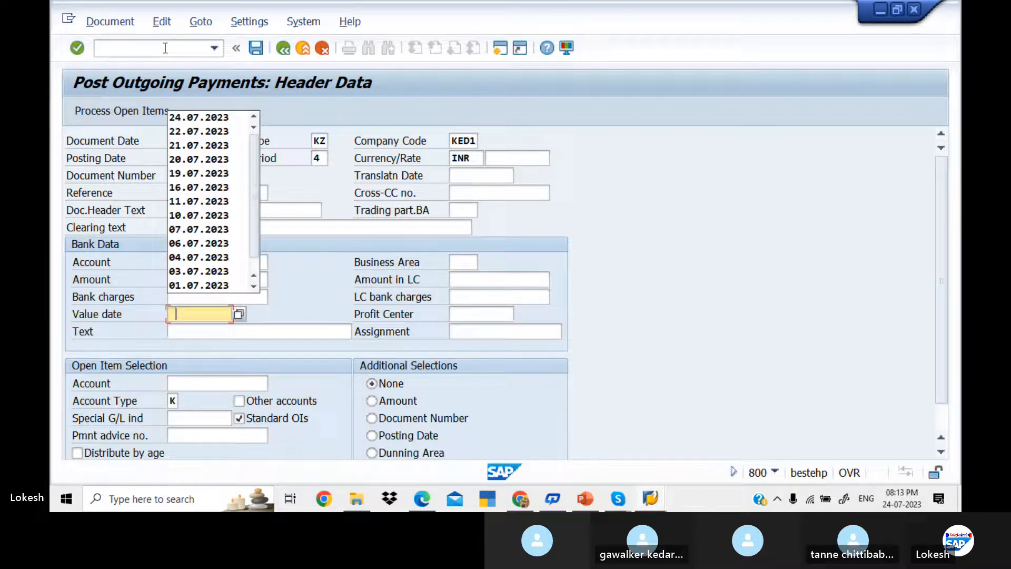
{"action": "key", "text": "Down"}
{"action": "key", "text": "Tab"}
{"action": "key", "text": "Tab"}
{"action": "key", "text": "Down"}
{"action": "key", "text": "Down"}
{"action": "key", "text": "Tab"}
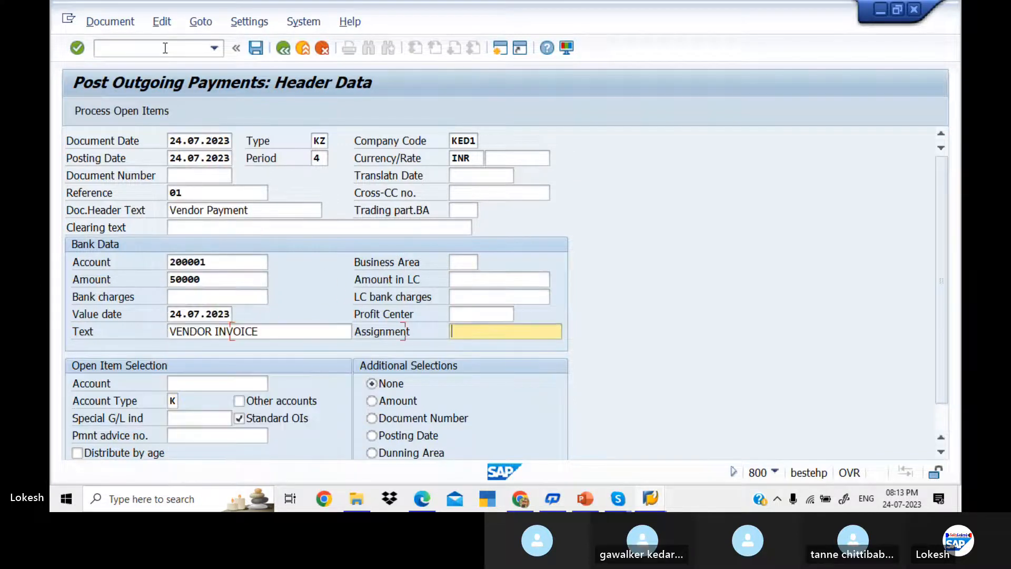
{"action": "key", "text": "Tab"}
{"action": "key", "text": "Down"}
{"action": "key", "text": "Tab"}
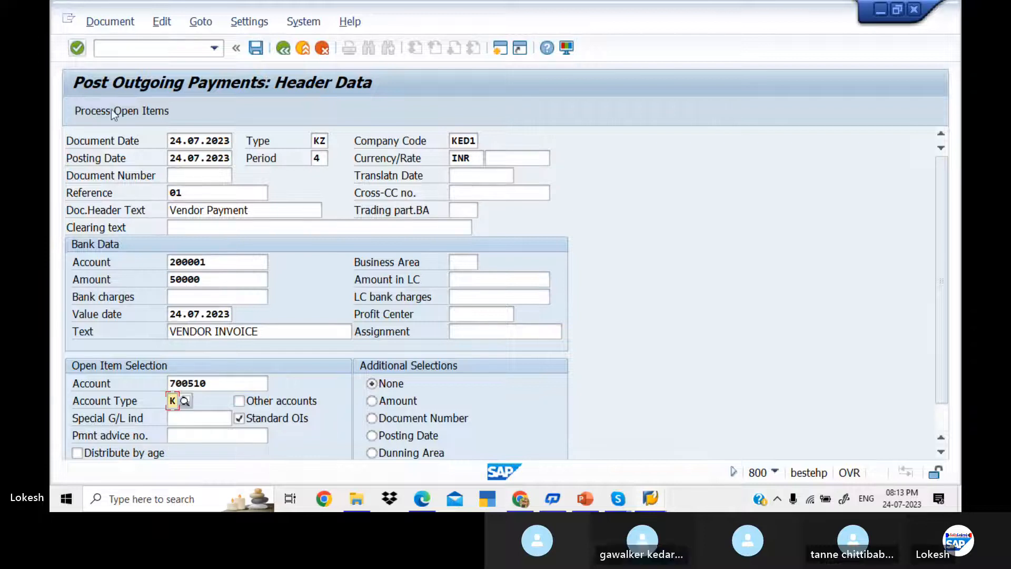
{"action": "left_click", "coordinate": [117, 113]}
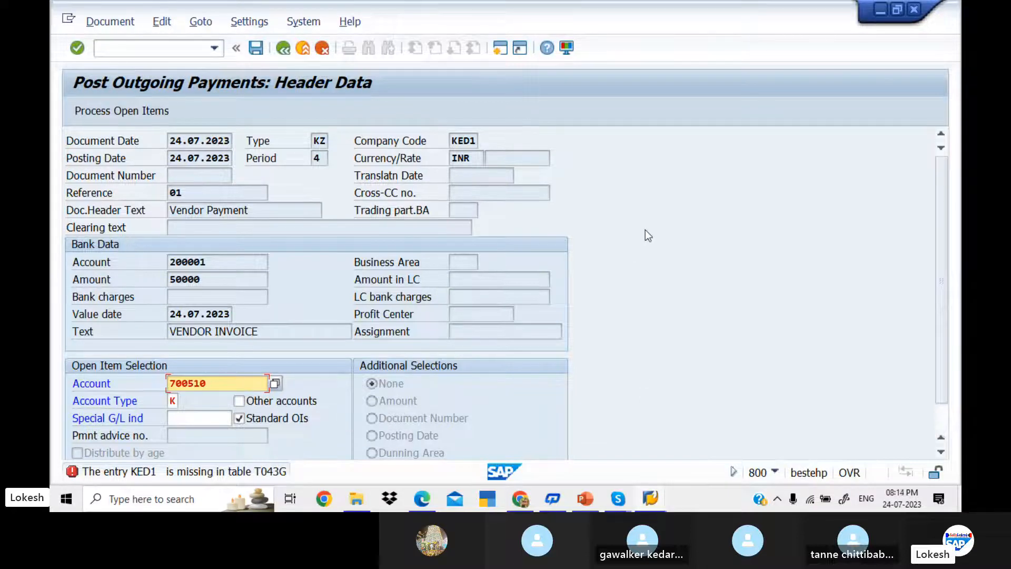
{"action": "key", "text": "alt+Tab"}
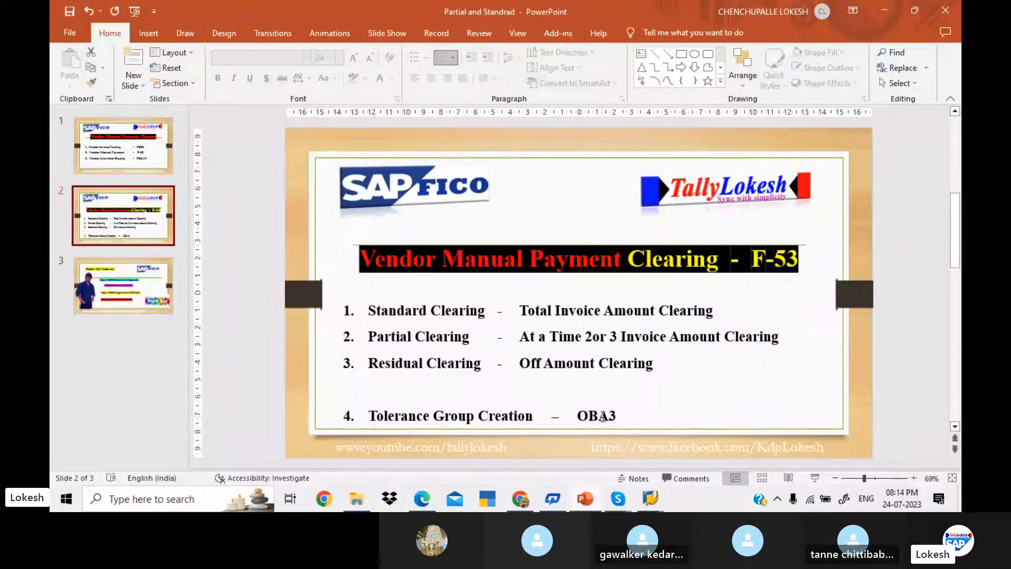
{"action": "left_click", "coordinate": [579, 416]}
{"action": "double_click", "coordinate": [595, 415]}
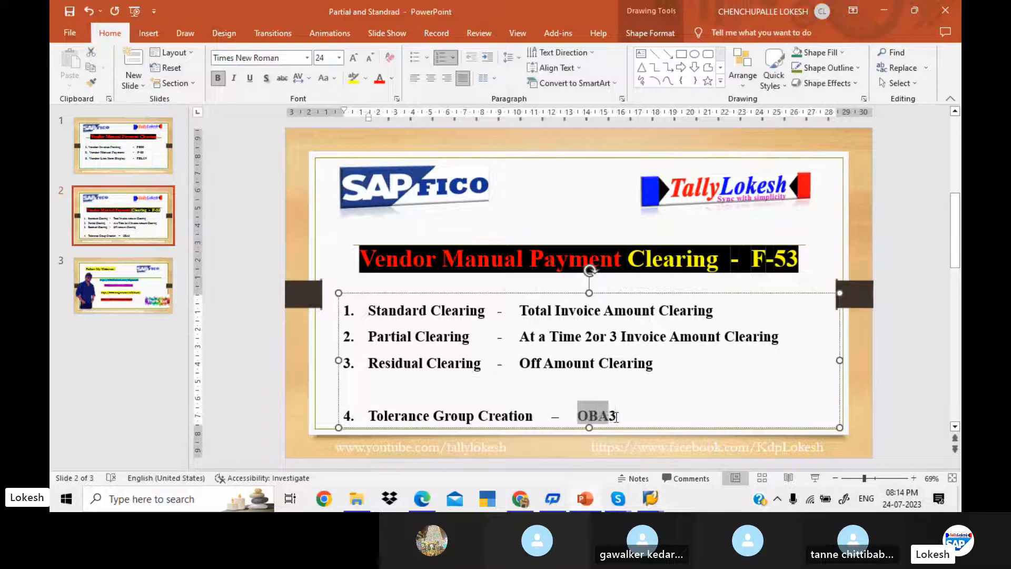
{"action": "key", "text": "alt+Tab"}
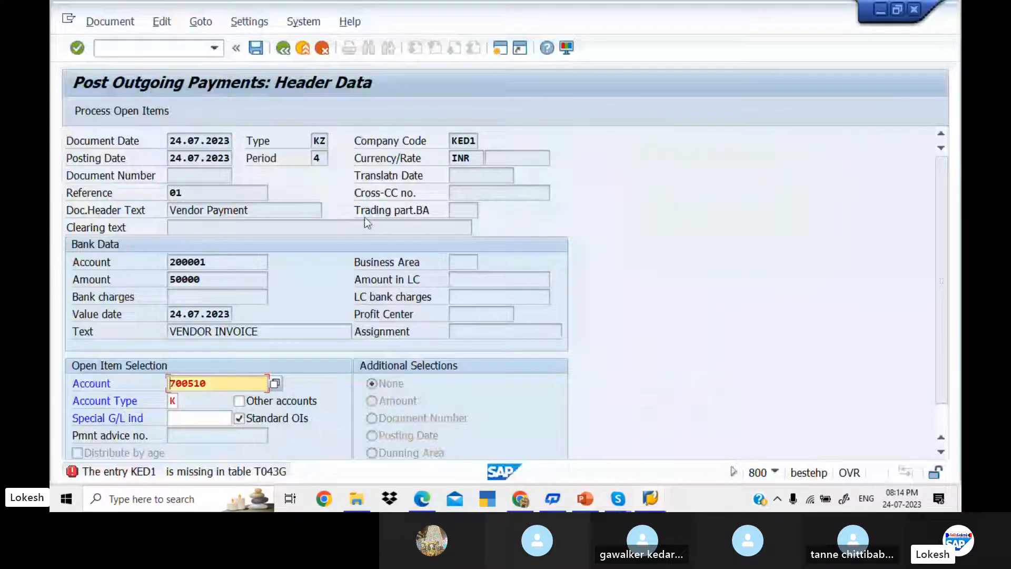
Step: In OBA3, add tolerance group KED1 for company code KED1 with description Tolerance for Vendors/Customre
{"action": "left_click", "coordinate": [158, 48]}
{"action": "type", "text": "/"}
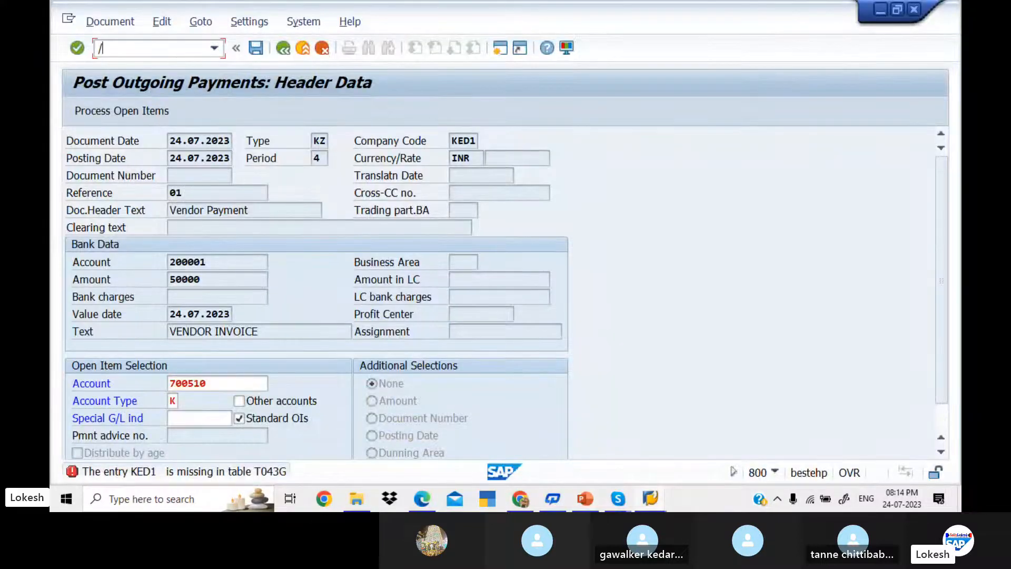
{"action": "type", "text": "NOBA3"}
{"action": "key", "text": "Return"}
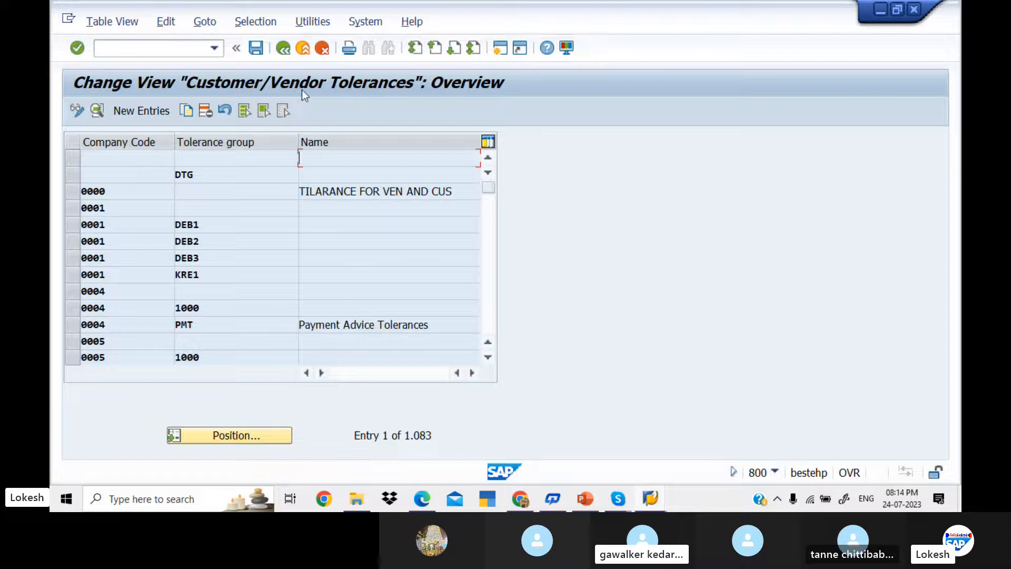
{"action": "left_click", "coordinate": [150, 111]}
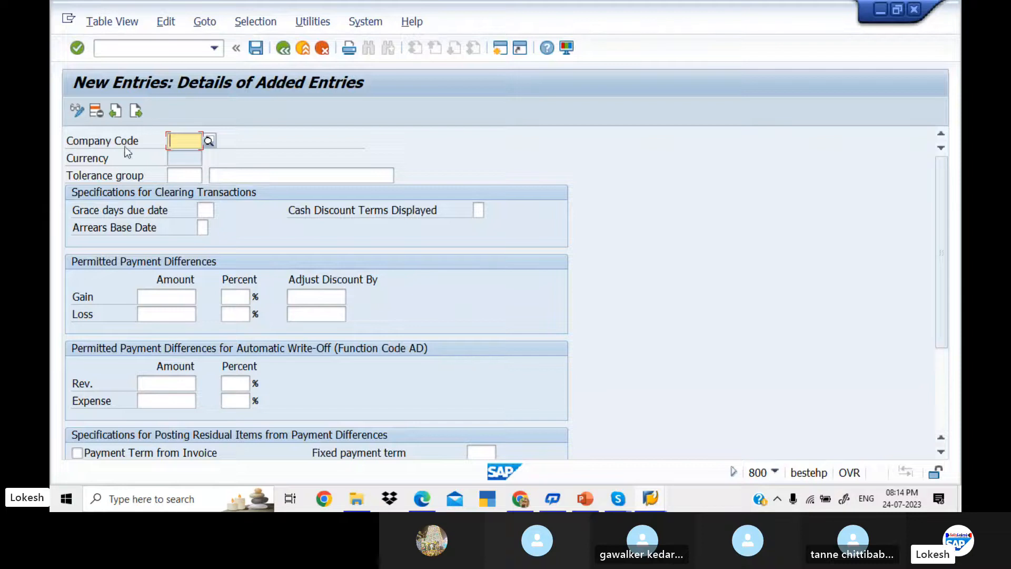
{"action": "type", "text": "KED1"}
{"action": "key", "text": "Return"}
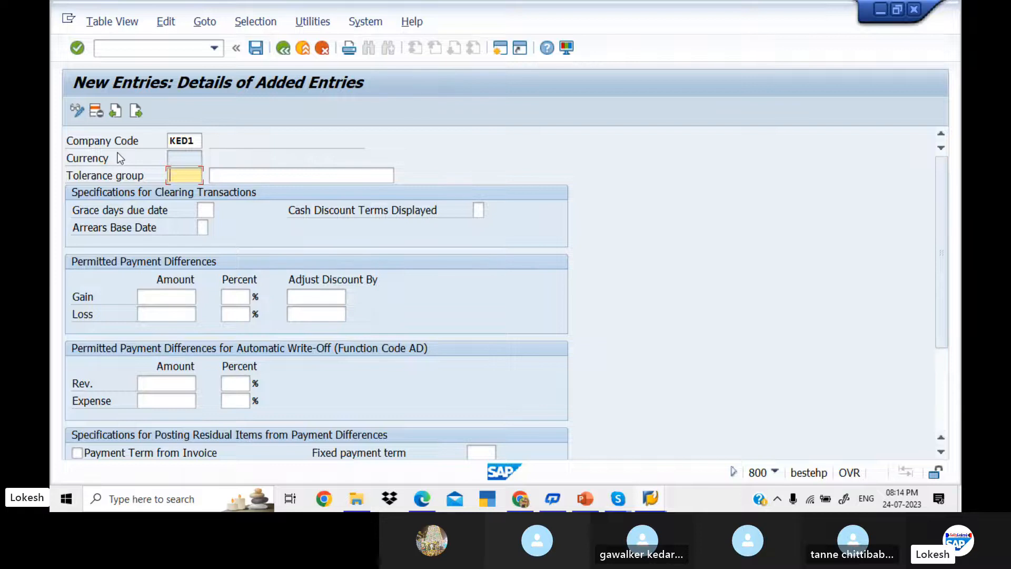
{"action": "type", "text": "KED1"}
{"action": "key", "text": "Tab"}
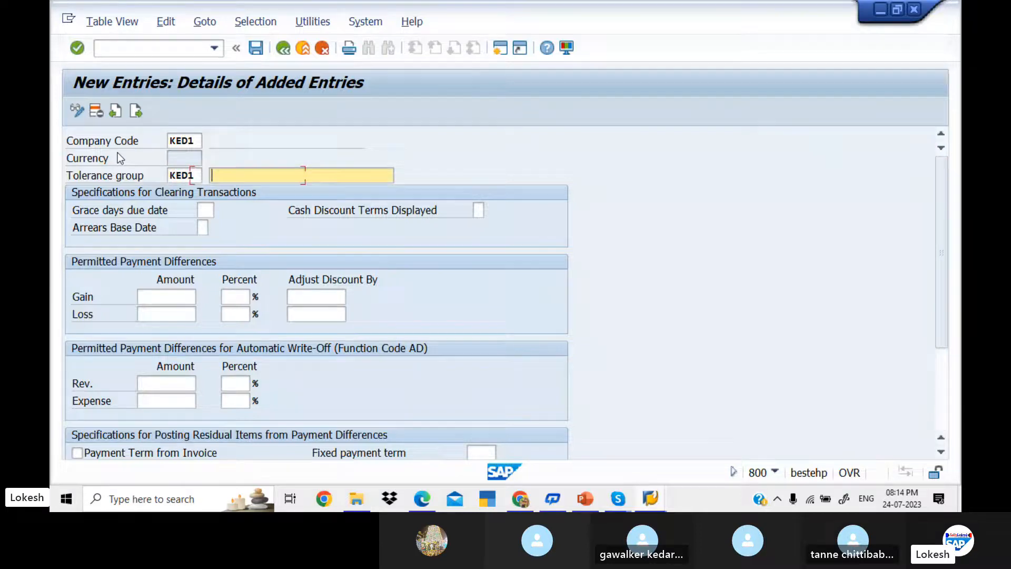
{"action": "key", "text": "Down"}
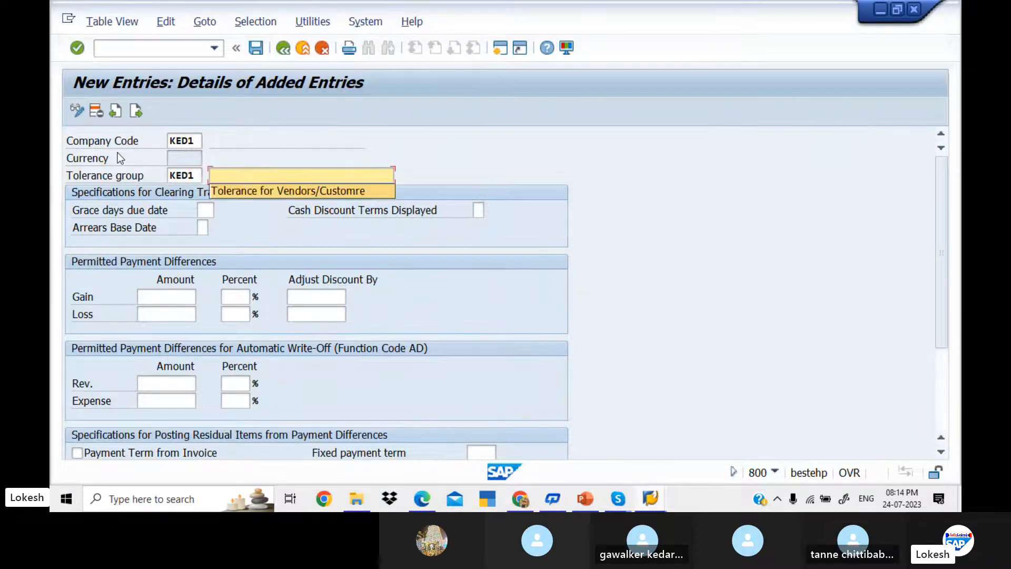
{"action": "key", "text": "Tab"}
{"action": "key", "text": "Tab"}
{"action": "key", "text": "Tab"}
{"action": "key", "text": "Tab"}
{"action": "key", "text": "Tab"}
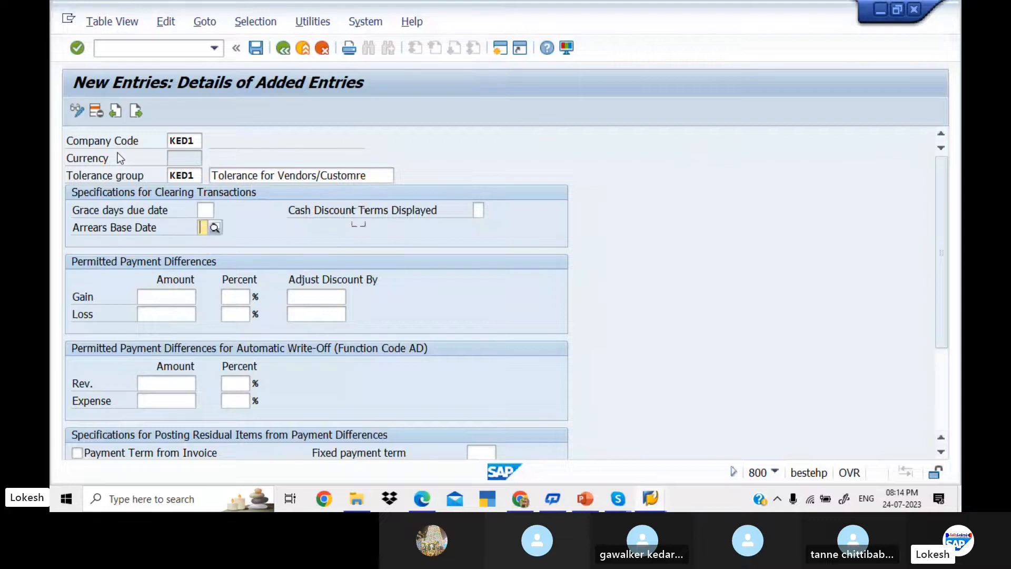
Step: Fill in the gain and loss amount, 5 percent and discount-adjustment limits
{"action": "left_click", "coordinate": [182, 297]}
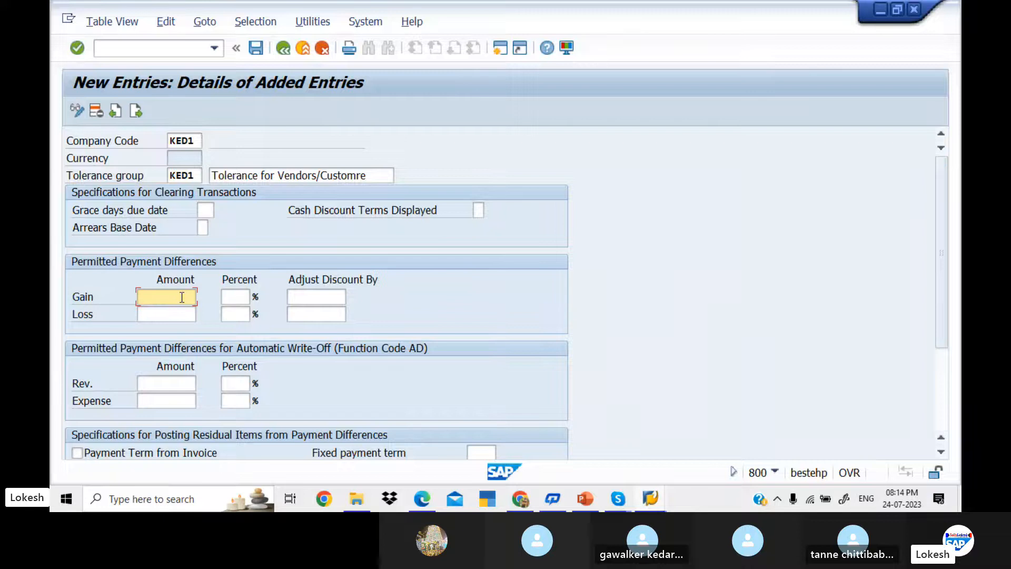
{"action": "type", "text": "110"}
{"action": "key", "text": "BackSpace"}
{"action": "type", "text": "00"}
{"action": "key", "text": "Tab"}
{"action": "type", "text": "5"}
{"action": "key", "text": "Tab"}
{"action": "type", "text": "5"}
{"action": "key", "text": "Tab"}
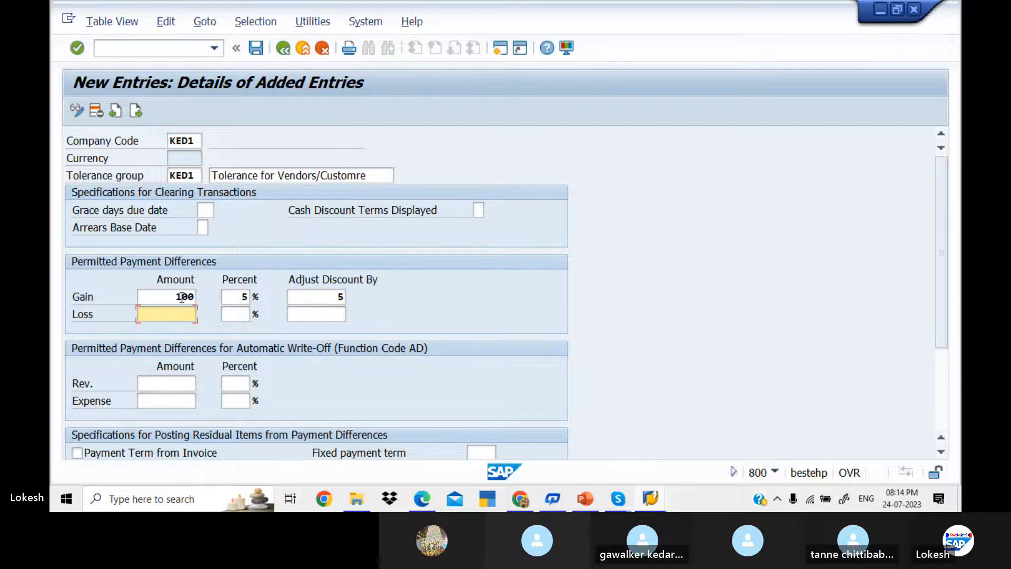
{"action": "type", "text": "100"}
{"action": "key", "text": "Tab"}
{"action": "type", "text": "5"}
{"action": "key", "text": "Tab"}
{"action": "type", "text": "5"}
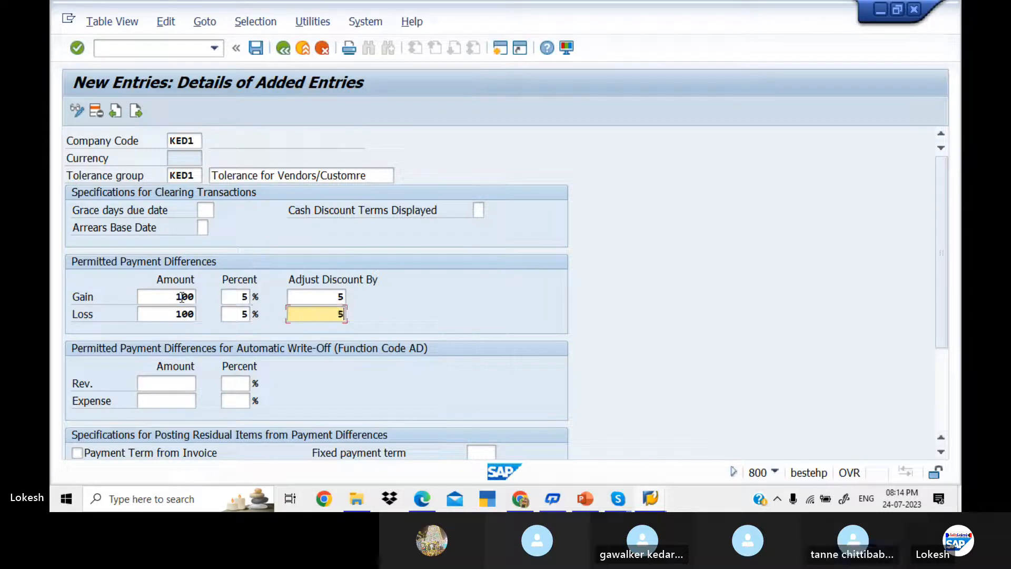
{"action": "key", "text": "Tab"}
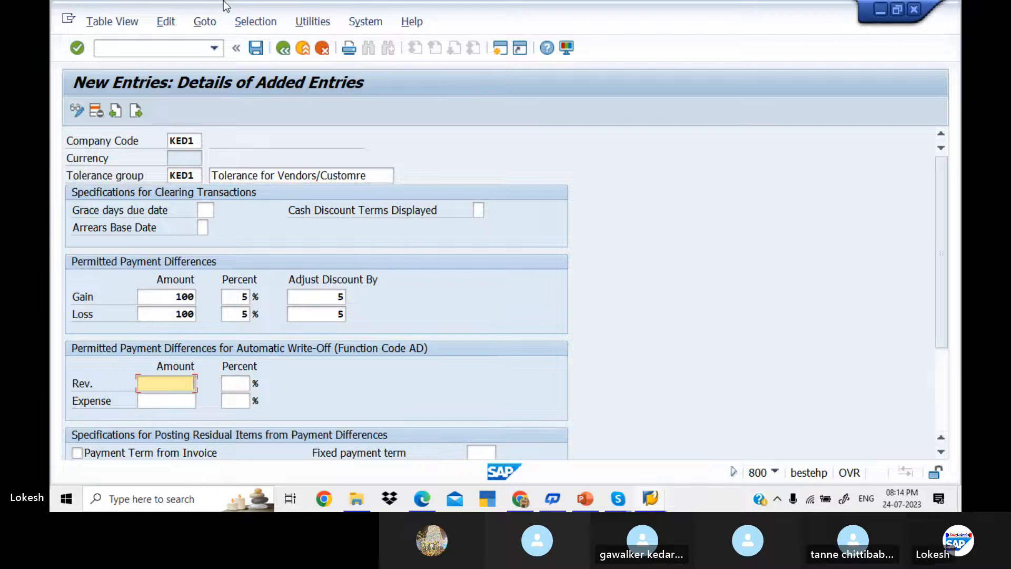
Step: Correct the gain and loss amounts to 50 and save the tolerance group
{"action": "left_click", "coordinate": [255, 47]}
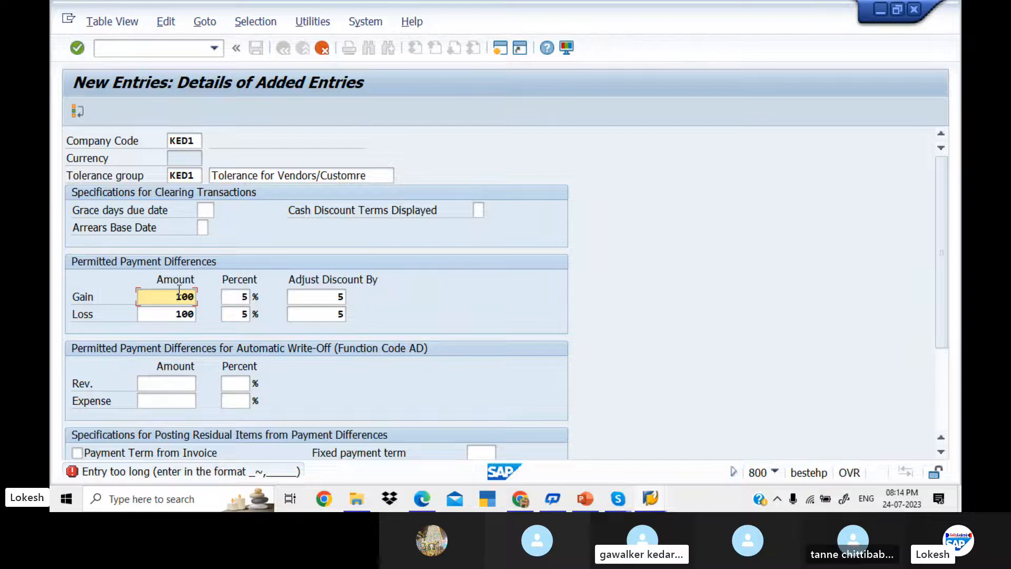
{"action": "key", "text": "Right"}
{"action": "key", "text": "Delete"}
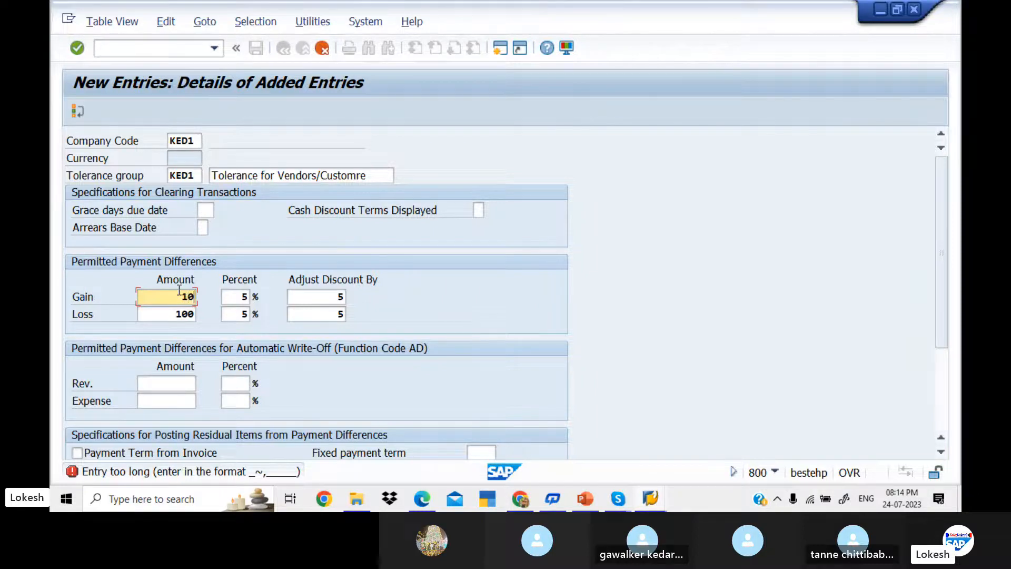
{"action": "key", "text": "BackSpace"}
{"action": "key", "text": "BackSpace"}
{"action": "type", "text": "50"}
{"action": "key", "text": "Tab"}
{"action": "left_click_drag", "start_coordinate": [155, 314], "coordinate": [220, 307]}
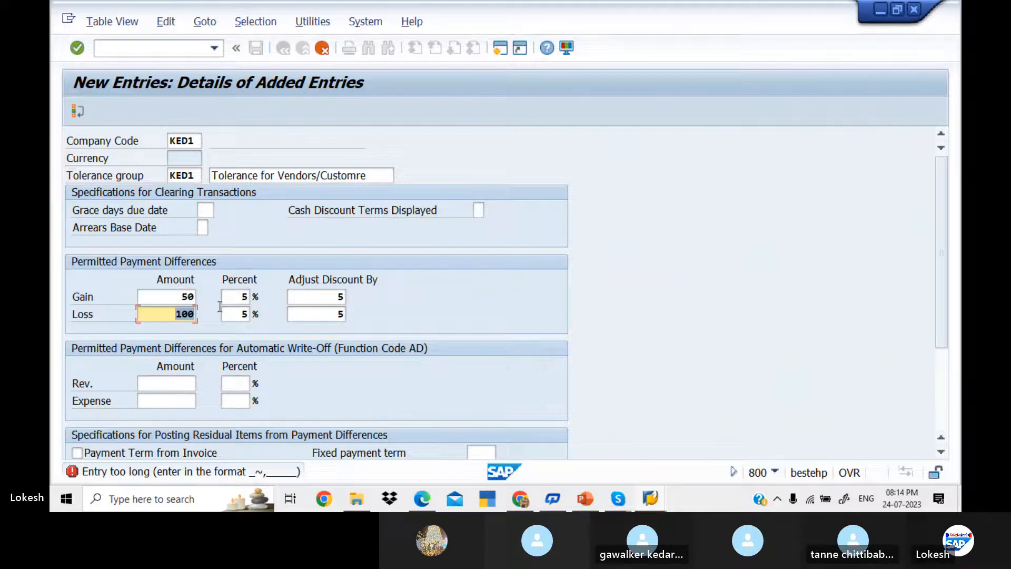
{"action": "type", "text": "50"}
{"action": "left_click", "coordinate": [228, 311]}
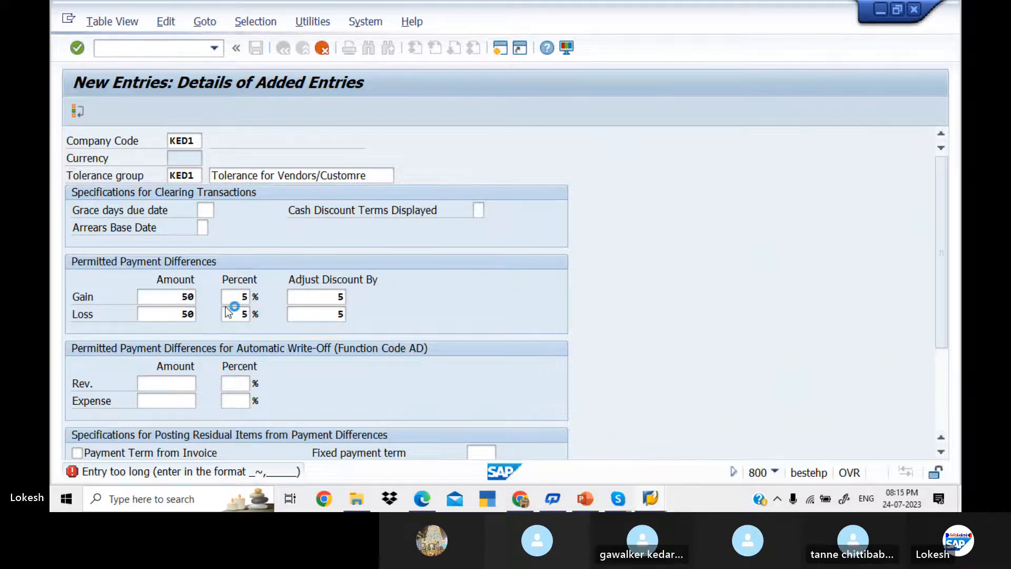
{"action": "key", "text": "ctrl+s"}
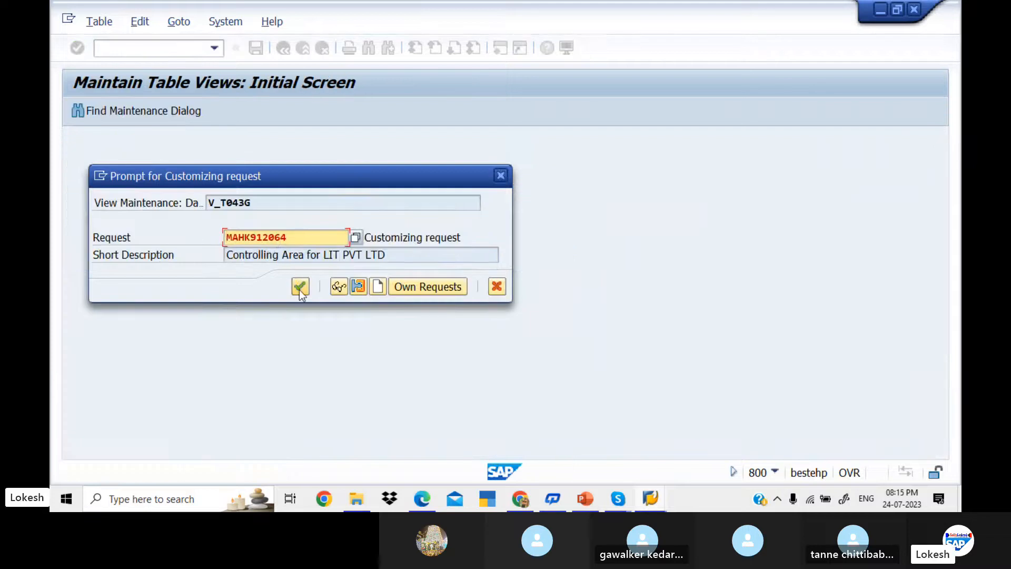
Step: Confirm the customizing request so tolerance group KED1 is saved
{"action": "left_click", "coordinate": [300, 287]}
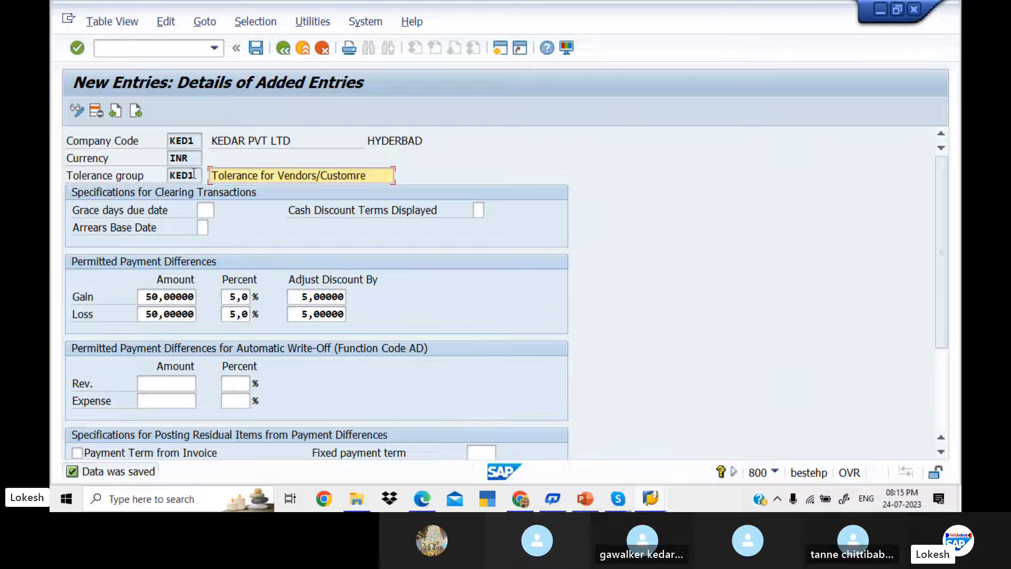
{"action": "left_click", "coordinate": [165, 52]}
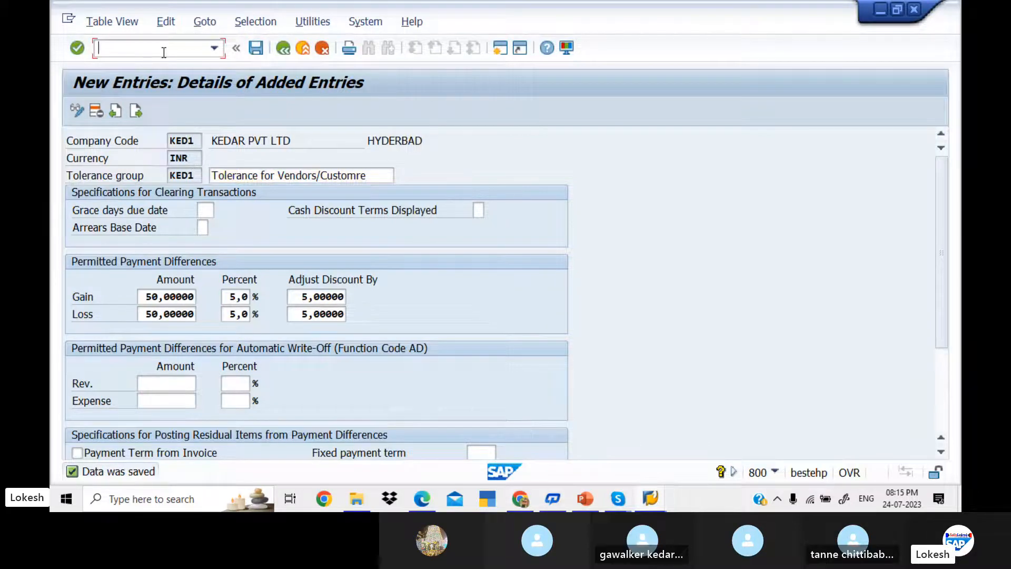
{"action": "type", "text": "/NXK02"}
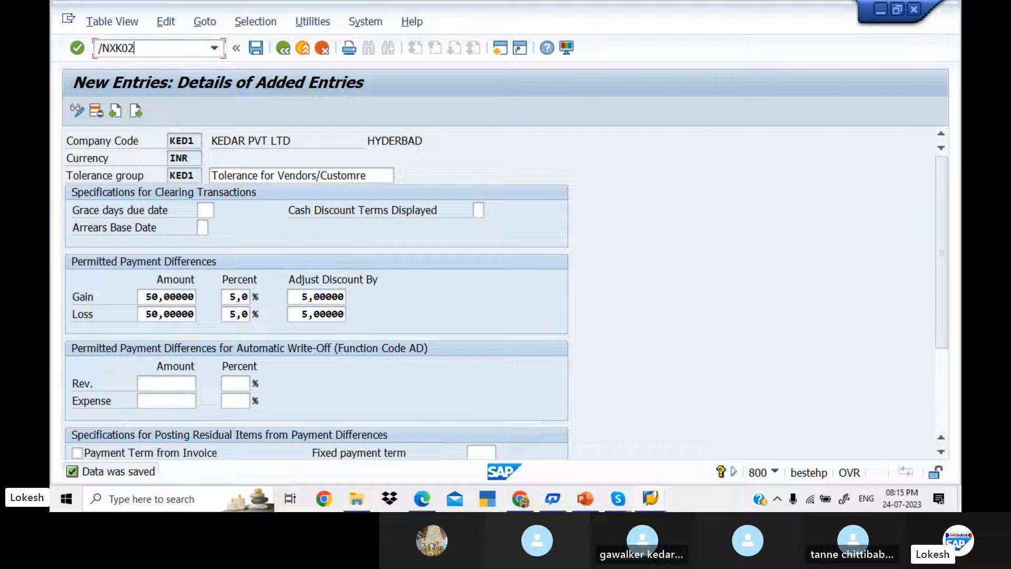
Step: Open vendor 700510 in XK02 with all views, down to company code payment data
{"action": "key", "text": "Return"}
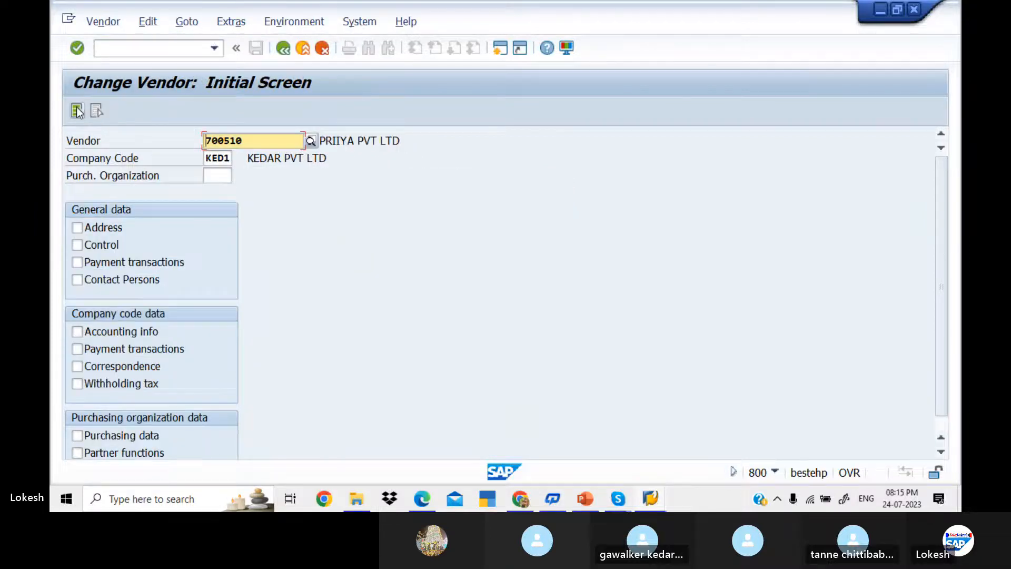
{"action": "left_click", "coordinate": [74, 114]}
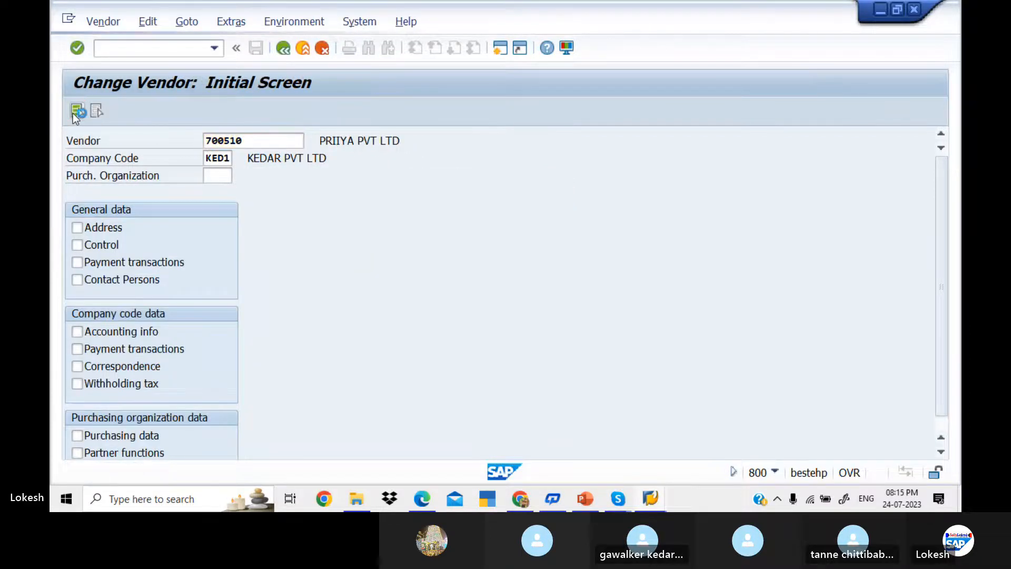
{"action": "key", "text": "Return"}
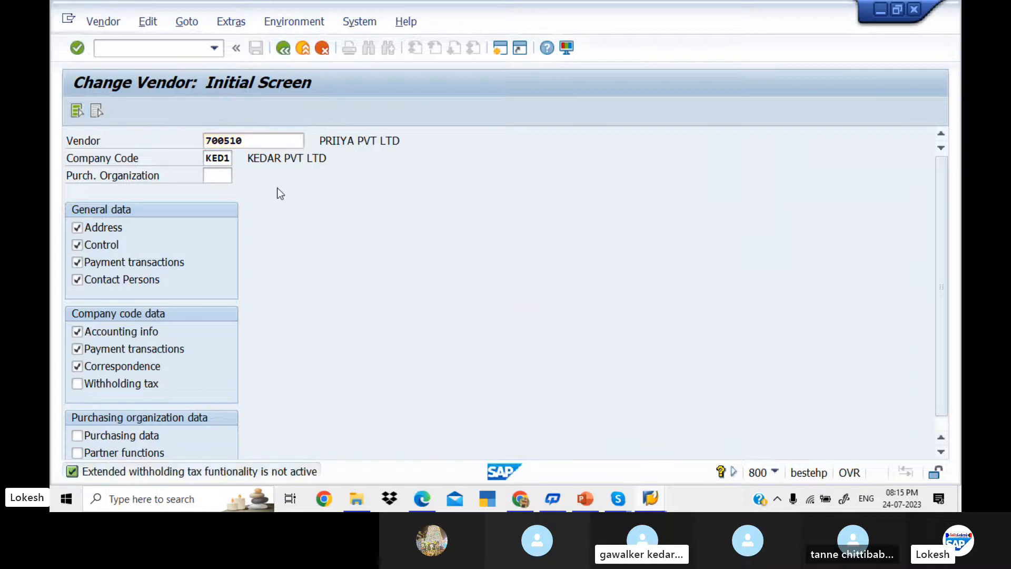
{"action": "key", "text": "Return"}
{"action": "key", "text": "Return"}
{"action": "key", "text": "Return"}
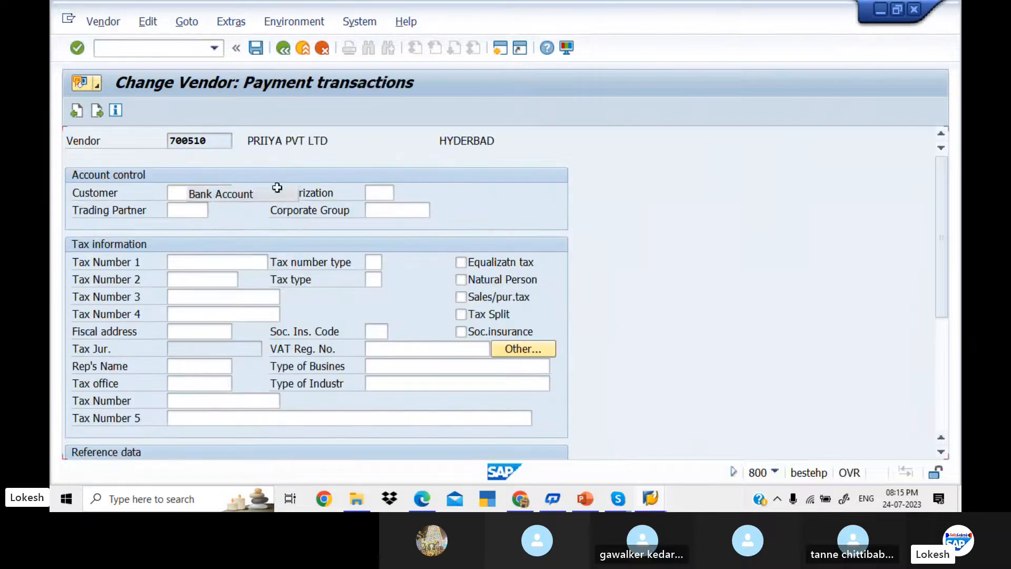
{"action": "key", "text": "Return"}
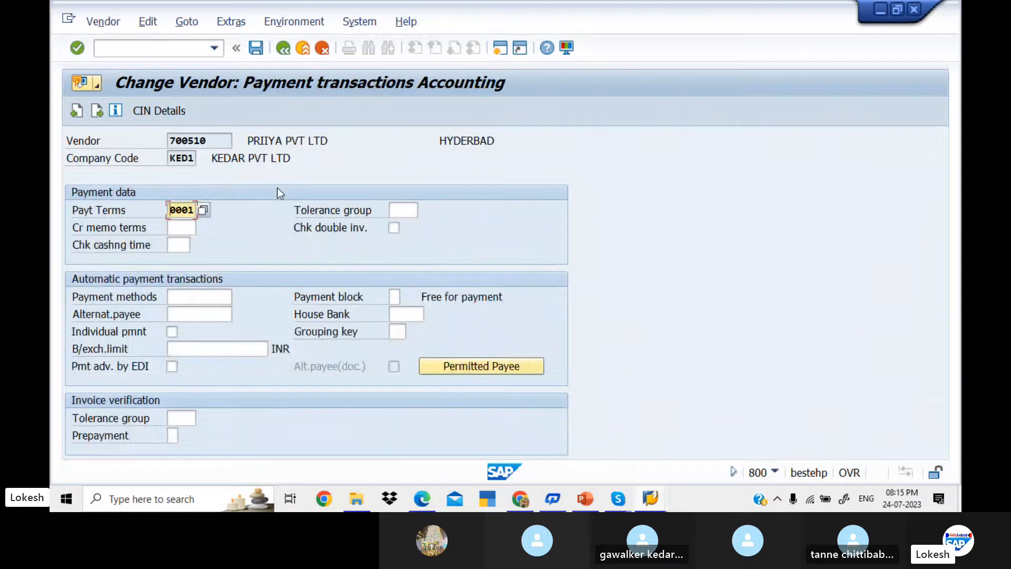
Step: Assign tolerance group KED1 to the vendor and save the change
{"action": "left_click", "coordinate": [410, 209]}
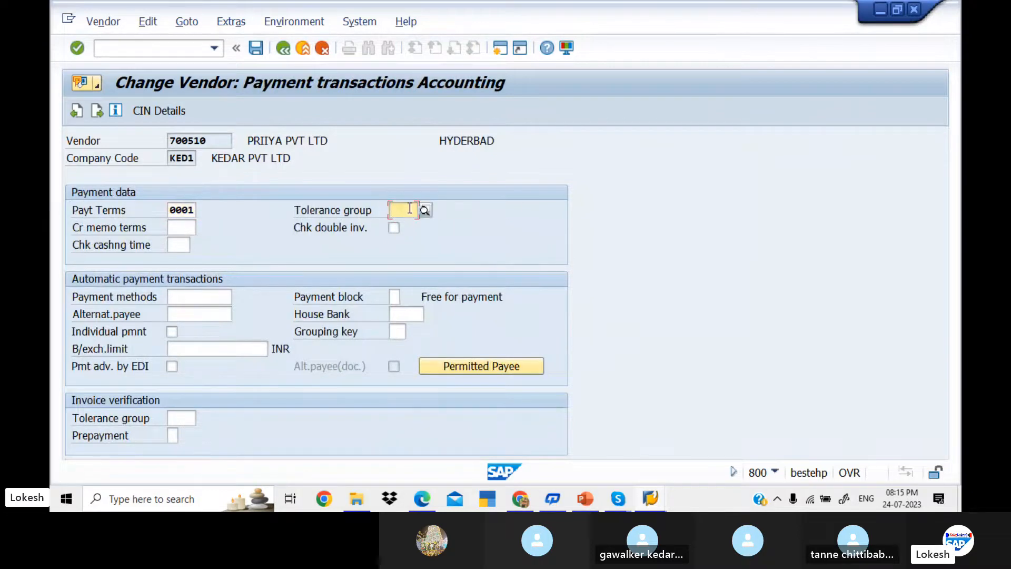
{"action": "type", "text": "KED1"}
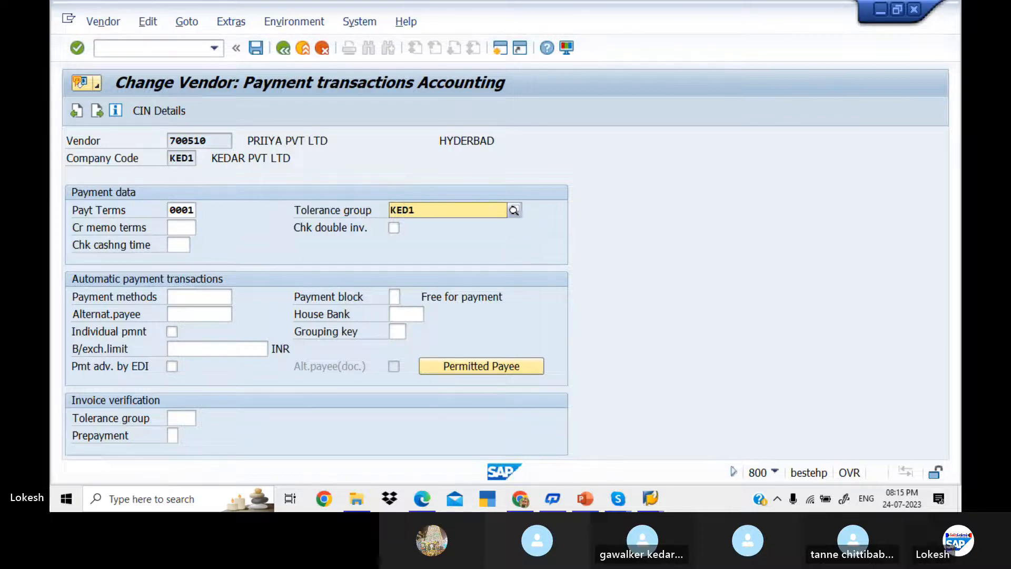
{"action": "key", "text": "Return"}
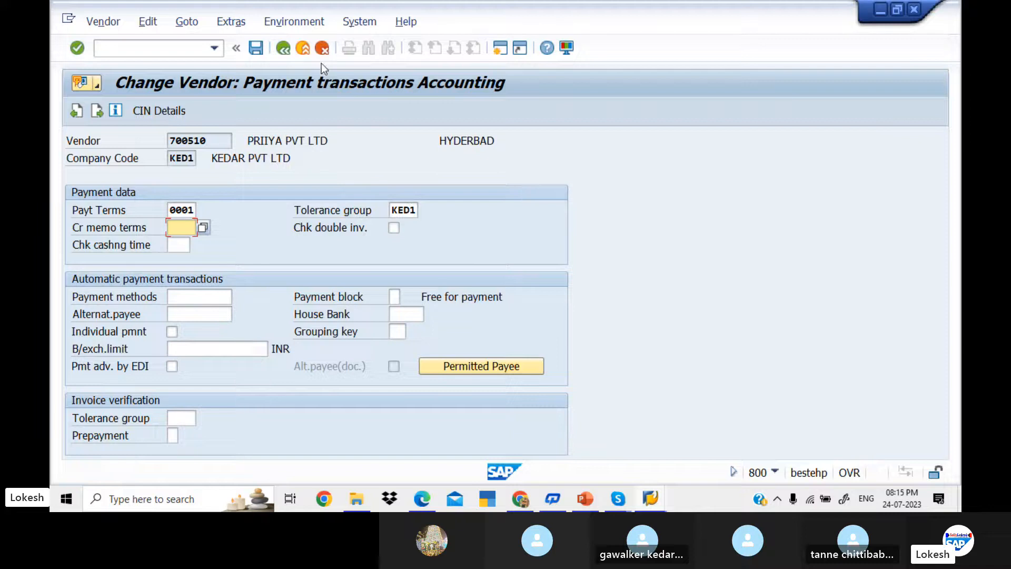
{"action": "left_click", "coordinate": [261, 50]}
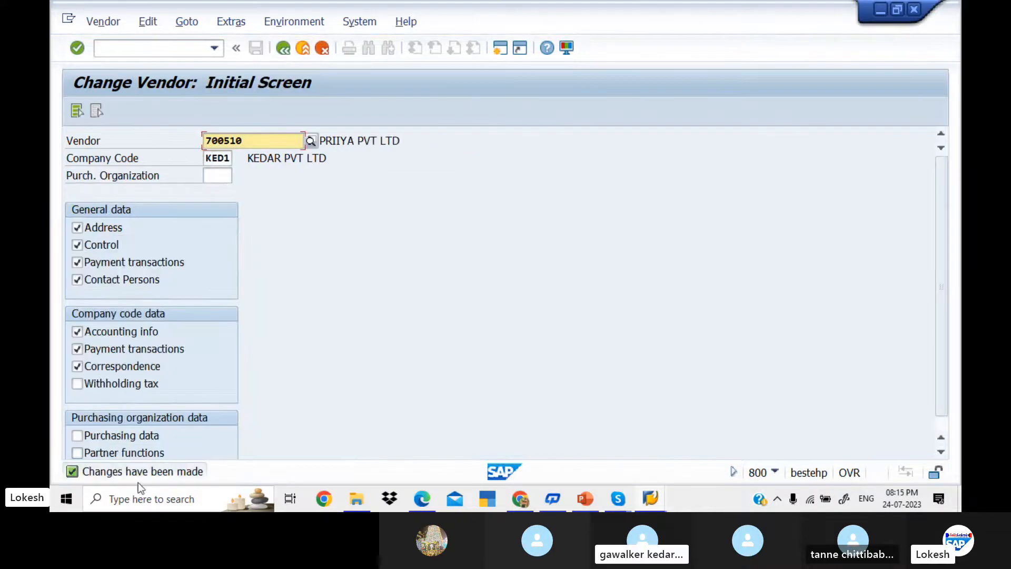
{"action": "left_click", "coordinate": [158, 48]}
{"action": "type", "text": "/N"}
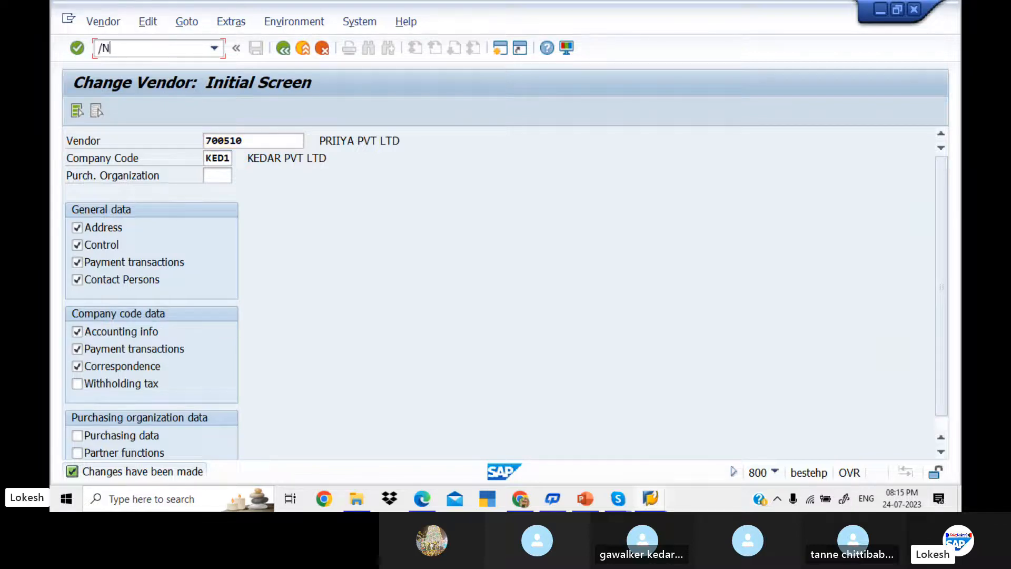
{"action": "type", "text": "F-53"}
Step: In F-53, enter dates 24.07.2023, reference 01 and header text Vendor Payment
{"action": "key", "text": "Return"}
{"action": "key", "text": "space"}
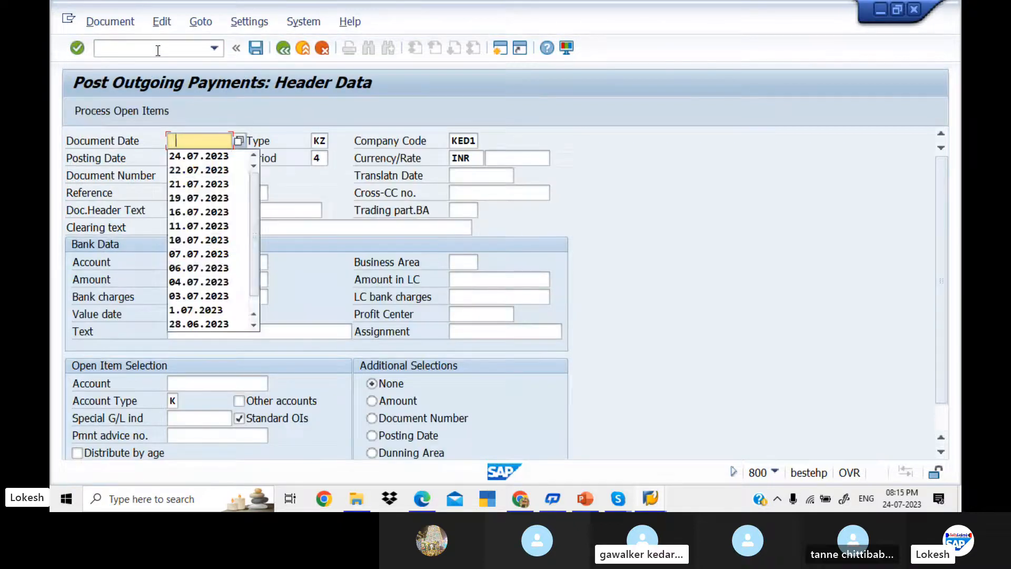
{"action": "key", "text": "Down"}
{"action": "key", "text": "Tab"}
{"action": "key", "text": "Tab"}
{"action": "key", "text": "Tab"}
{"action": "key", "text": "Tab"}
{"action": "key", "text": "Tab"}
{"action": "key", "text": "Tab"}
{"action": "key", "text": "Tab"}
{"action": "key", "text": "Tab"}
{"action": "key", "text": "Tab"}
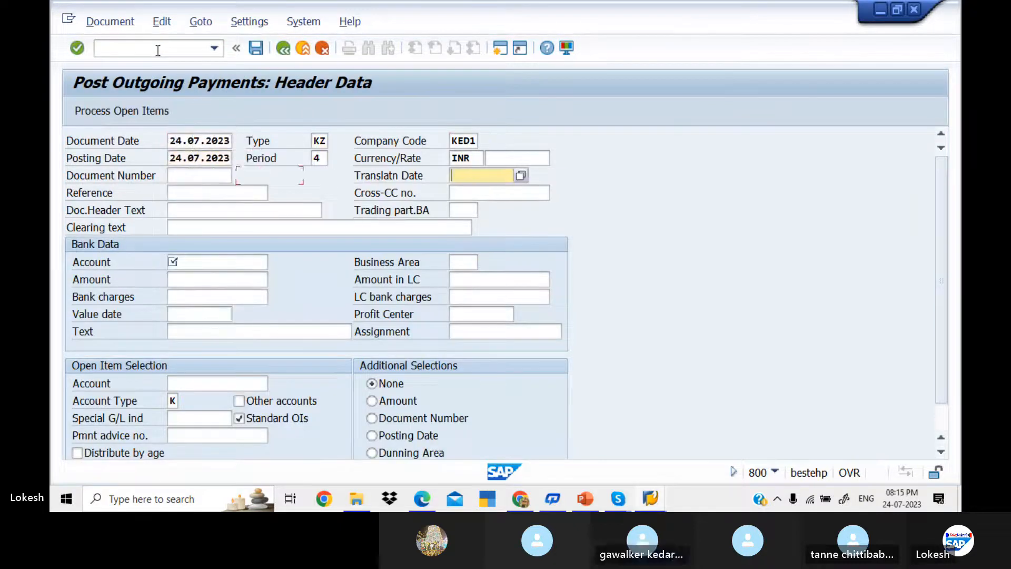
{"action": "key", "text": "space"}
{"action": "key", "text": "Down"}
{"action": "key", "text": "Tab"}
{"action": "key", "text": "Tab"}
{"action": "key", "text": "space"}
{"action": "key", "text": "Down"}
Step: Enter bank 200001, amount 50000, value date 24.07.2023, text VENDOR INVOICE; load vendor 700510's open items
{"action": "key", "text": "Tab"}
{"action": "key", "text": "Tab"}
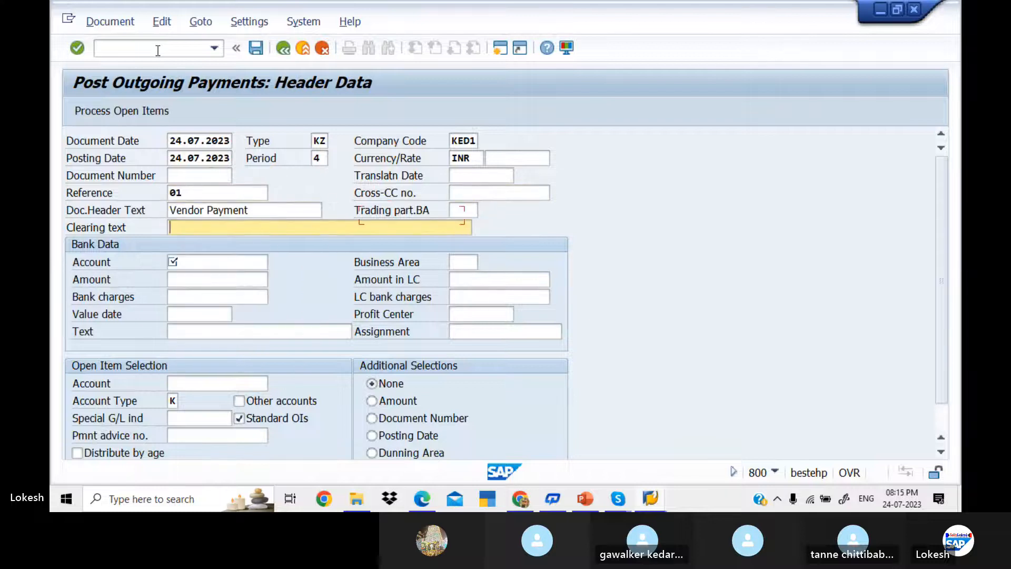
{"action": "key", "text": "Tab"}
{"action": "key", "text": "space"}
{"action": "key", "text": "Down"}
{"action": "key", "text": "Tab"}
{"action": "key", "text": "Tab"}
{"action": "key", "text": "space"}
{"action": "key", "text": "Down"}
{"action": "key", "text": "Tab"}
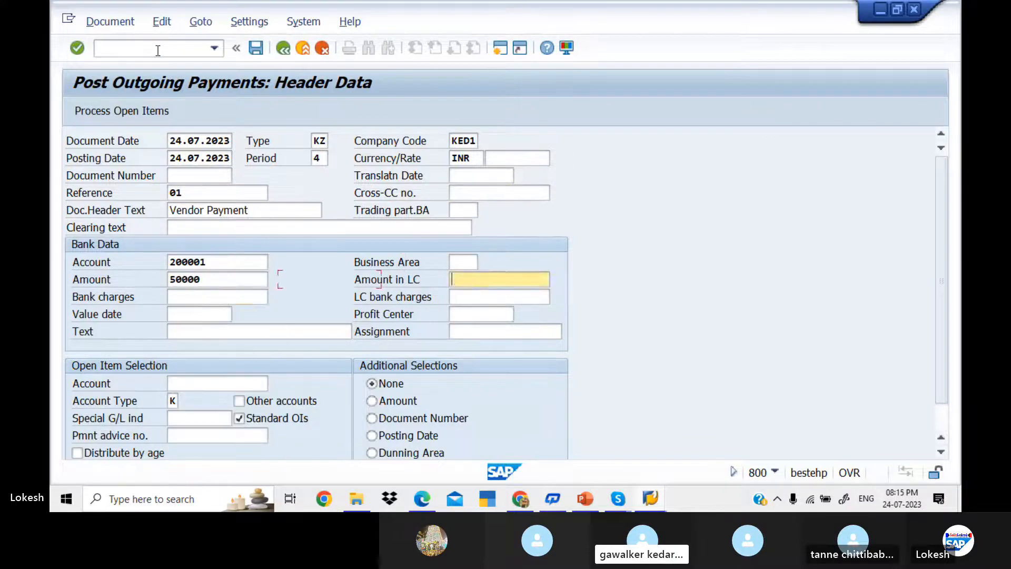
{"action": "key", "text": "Tab"}
{"action": "key", "text": "Tab"}
{"action": "key", "text": "Tab"}
{"action": "type", "text": "24.07.2023"}
{"action": "key", "text": "Tab"}
{"action": "key", "text": "Tab"}
{"action": "key", "text": "space"}
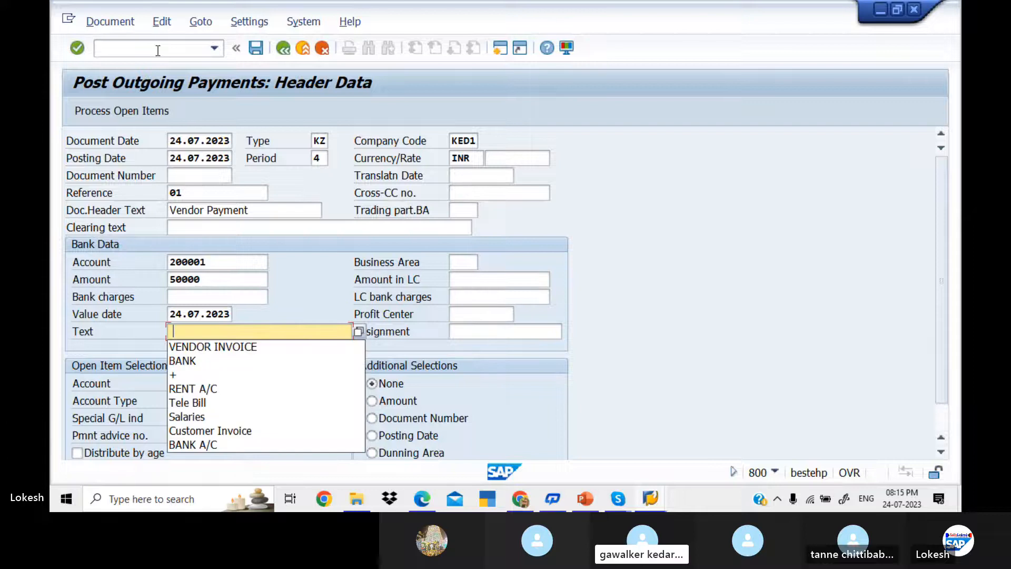
{"action": "key", "text": "Down"}
{"action": "key", "text": "Tab"}
{"action": "key", "text": "Tab"}
{"action": "key", "text": "space"}
{"action": "key", "text": "Down"}
{"action": "key", "text": "Tab"}
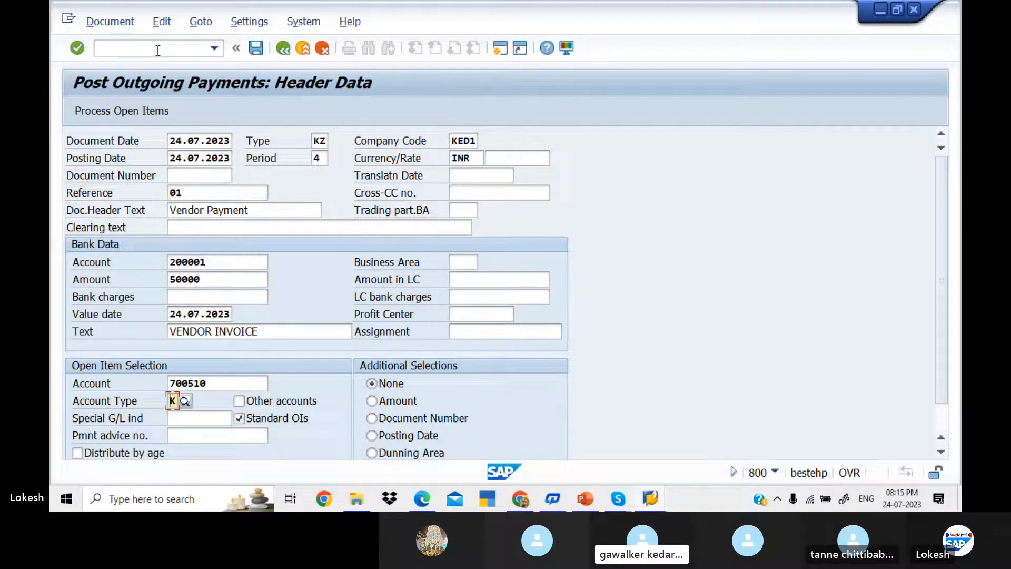
{"action": "left_click", "coordinate": [124, 115]}
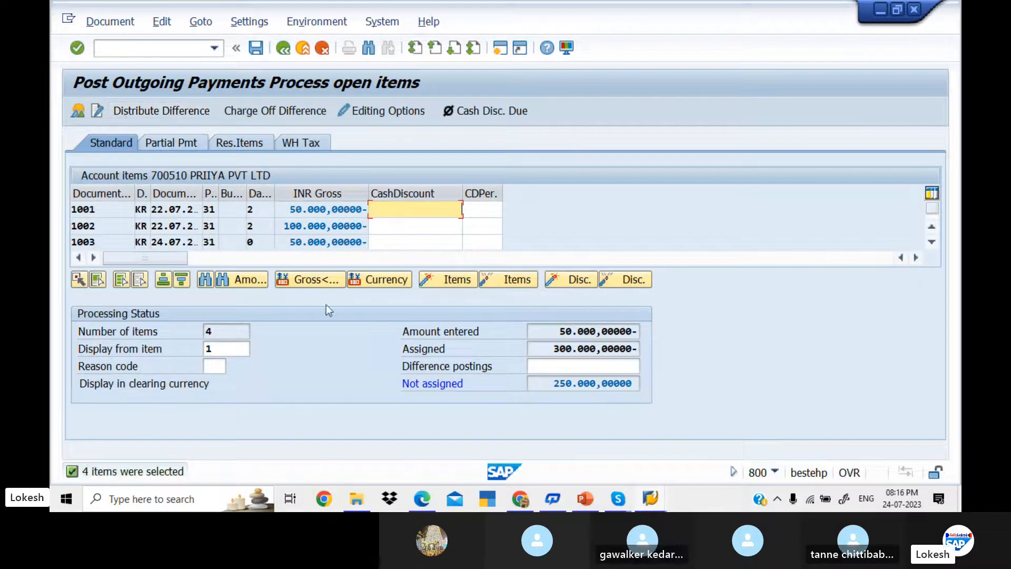
Step: Load vendor 700510's open items for clearing against the 50000 payment
{"action": "left_click", "coordinate": [216, 349]}
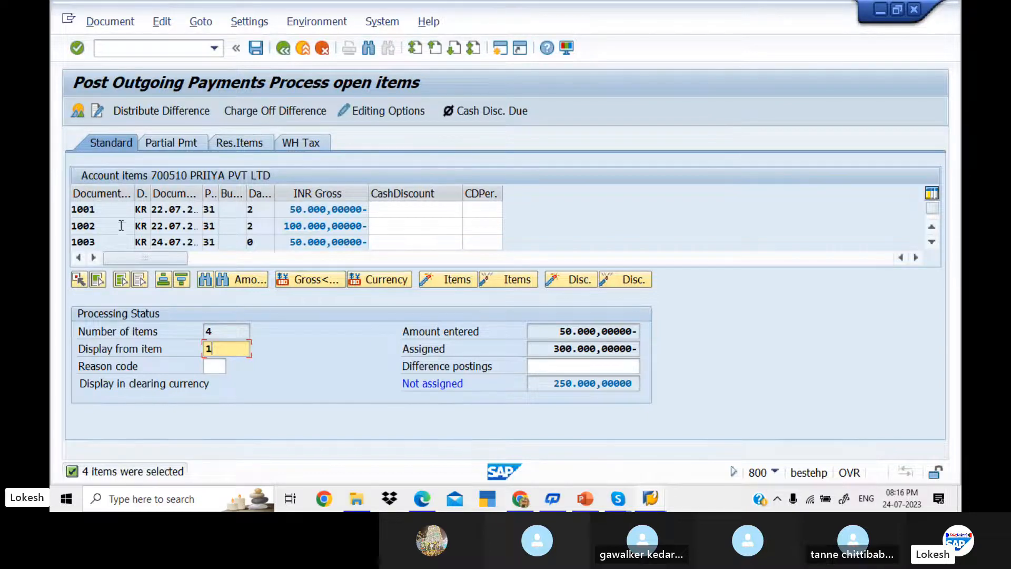
{"action": "left_click", "coordinate": [378, 243]}
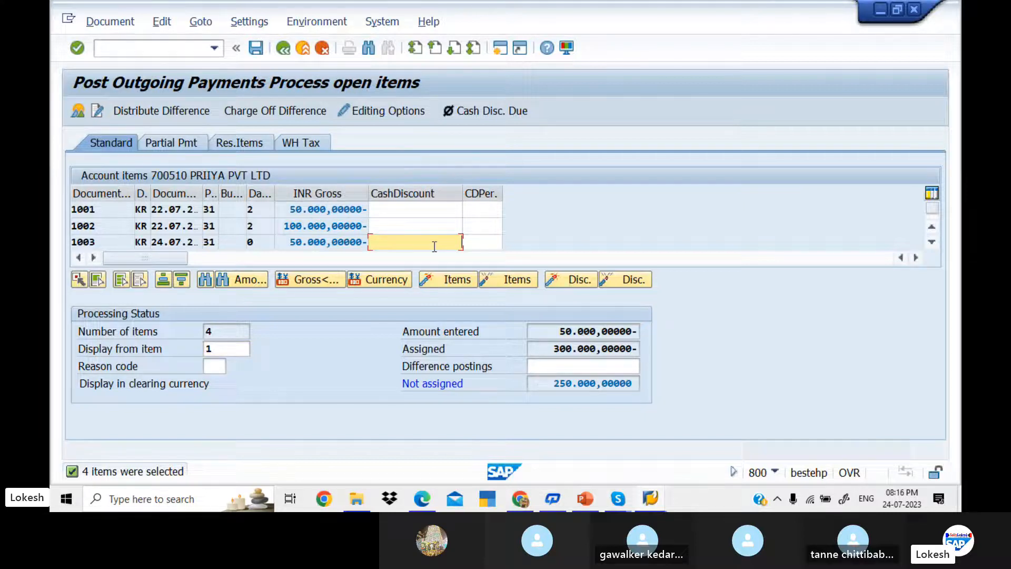
{"action": "key", "text": "Tab"}
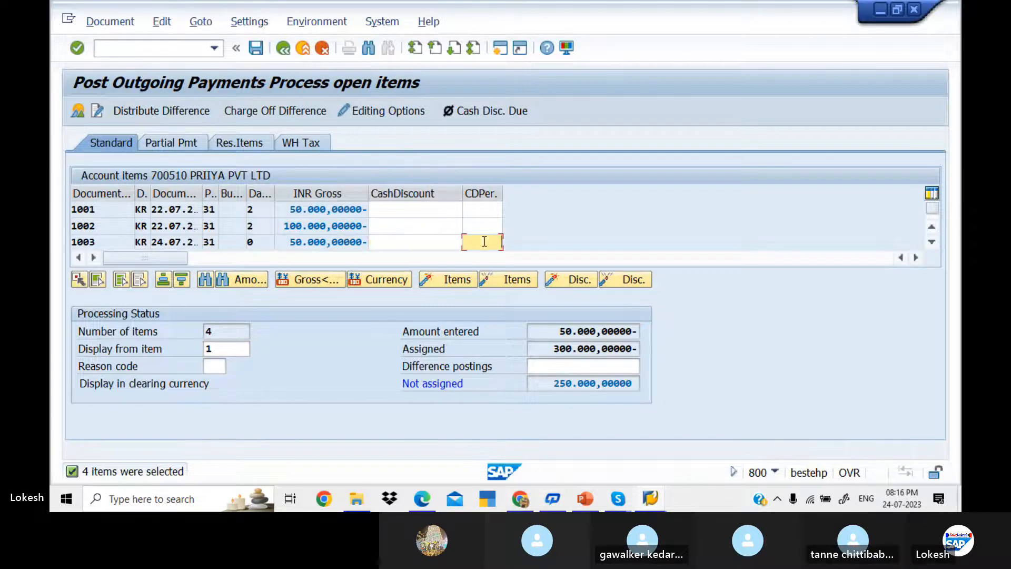
Step: Deactivate invoices 1002, 1003 and 1004, then post document 4001 clearing only invoice 1001
{"action": "double_click", "coordinate": [316, 227]}
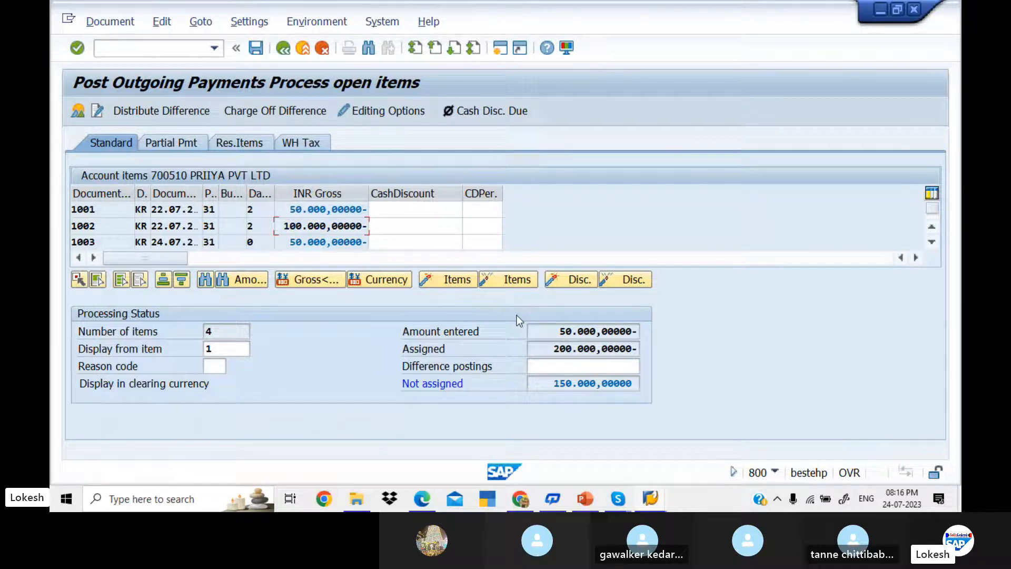
{"action": "double_click", "coordinate": [312, 241]}
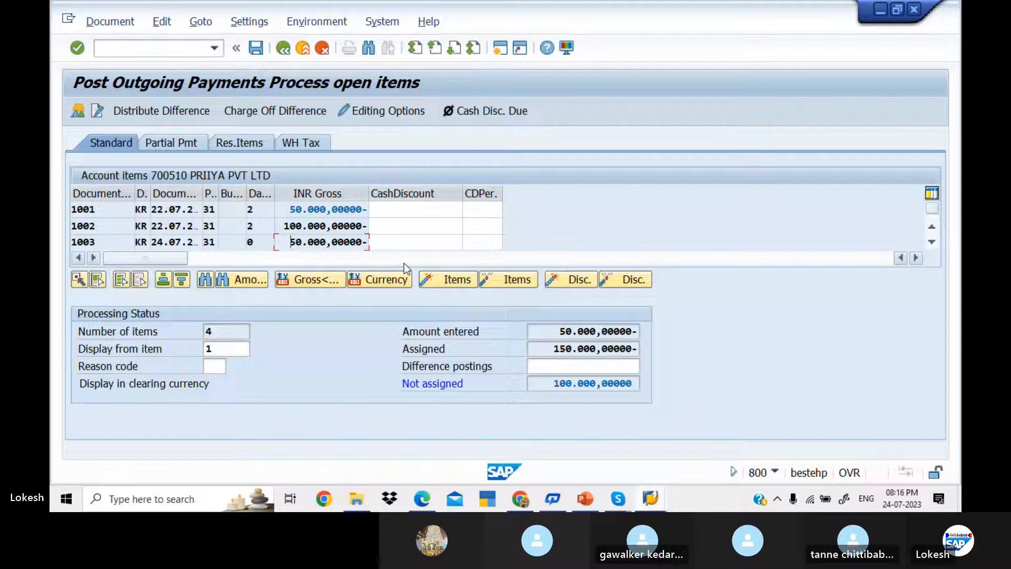
{"action": "left_click", "coordinate": [933, 220]}
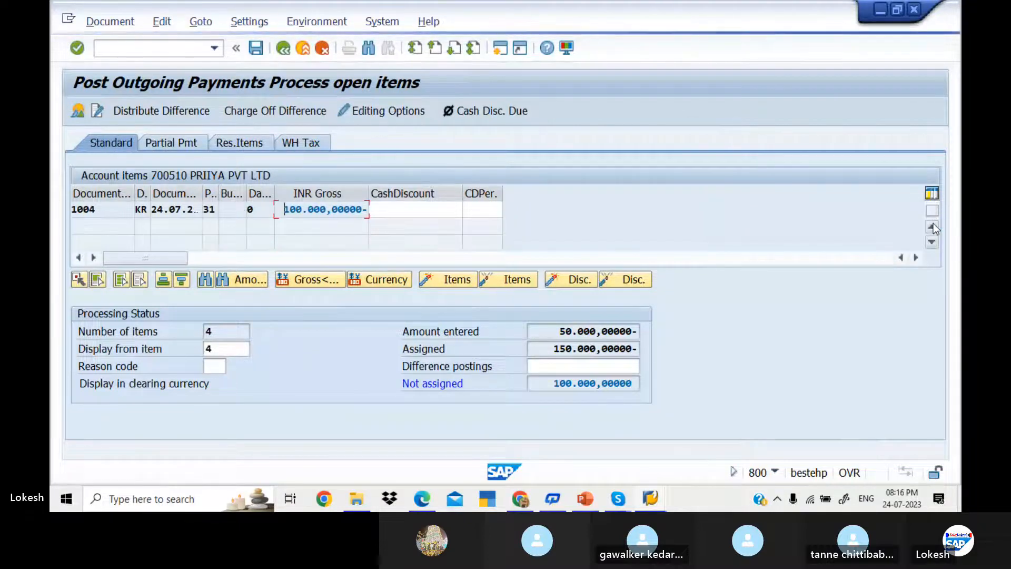
{"action": "double_click", "coordinate": [328, 212]}
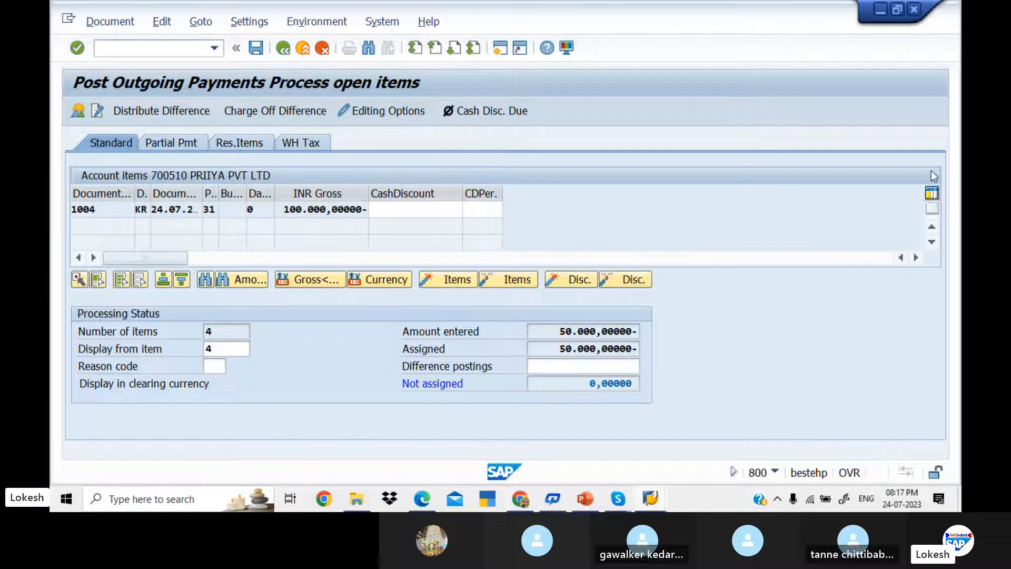
{"action": "left_click", "coordinate": [126, 145]}
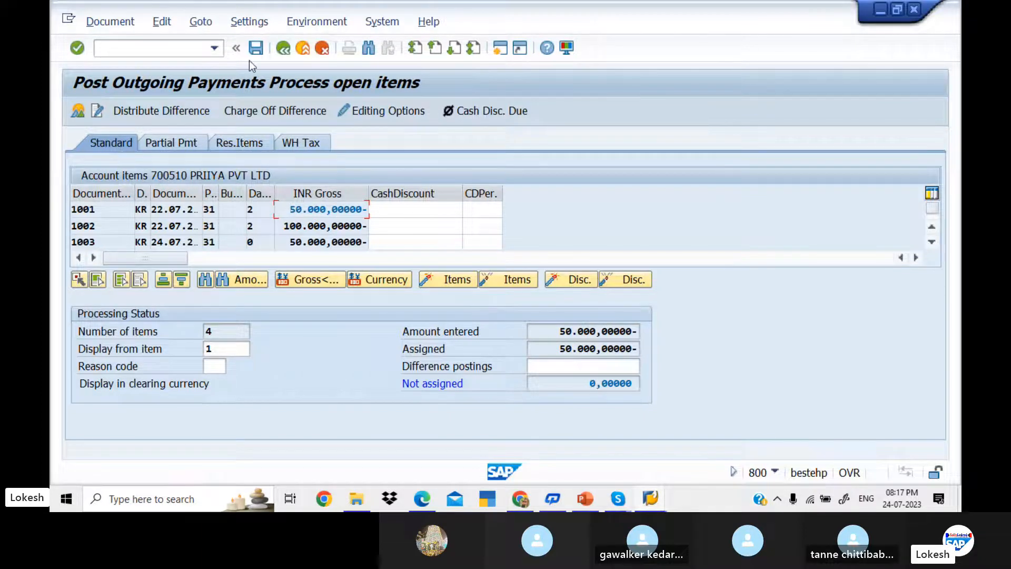
{"action": "left_click", "coordinate": [257, 49]}
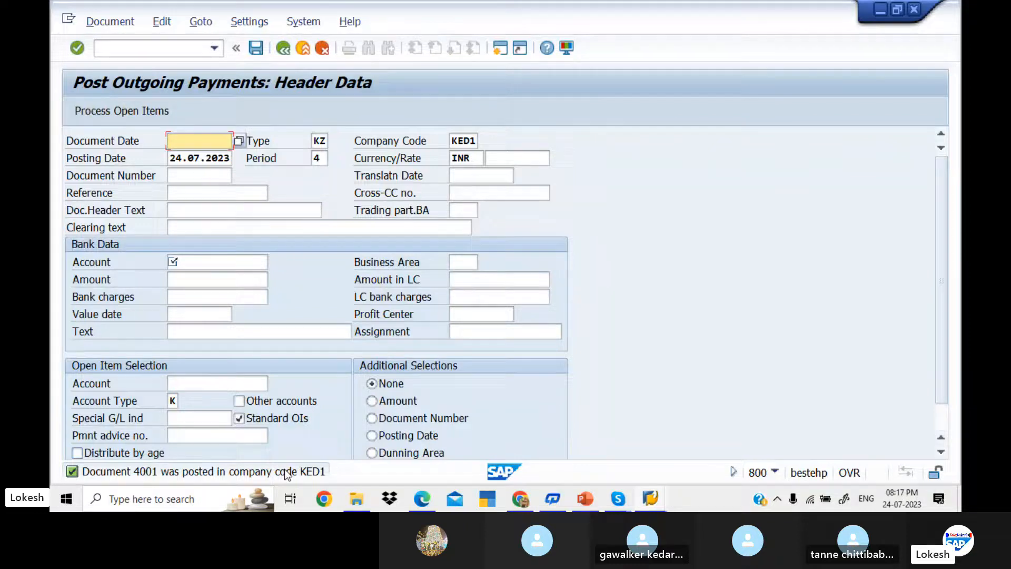
Step: Refresh the vendor line item list to show 1002–1004 totalling 250,000 INR, then return to F-53
{"action": "key", "text": "alt+Tab"}
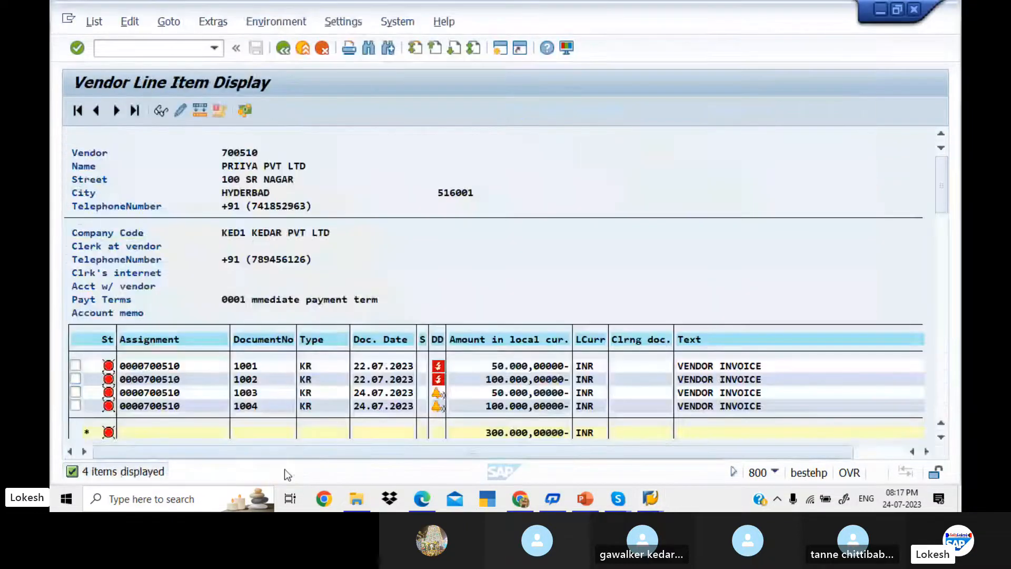
{"action": "left_click", "coordinate": [94, 21]}
{"action": "left_click", "coordinate": [126, 66]}
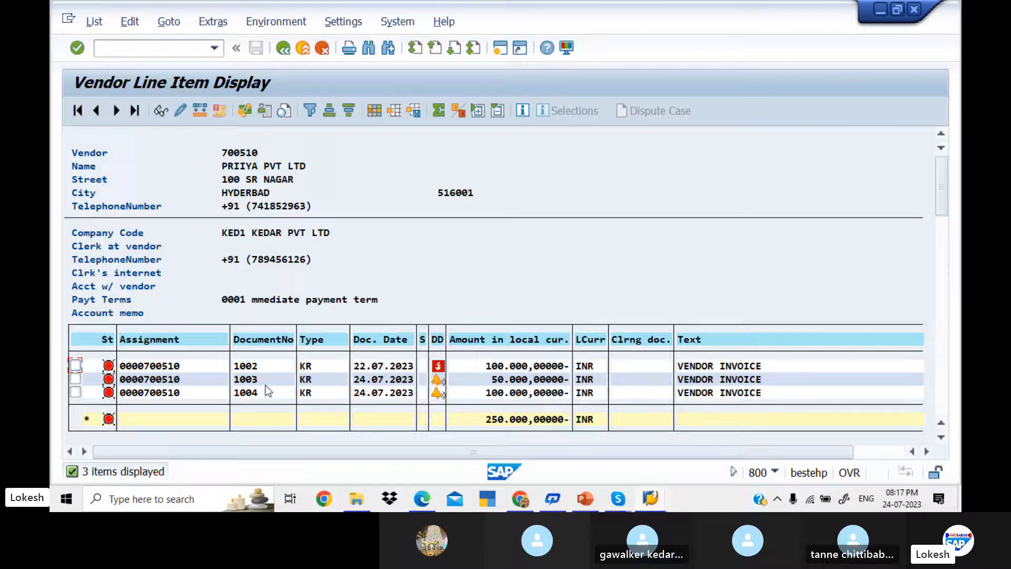
{"action": "key", "text": "alt+Tab"}
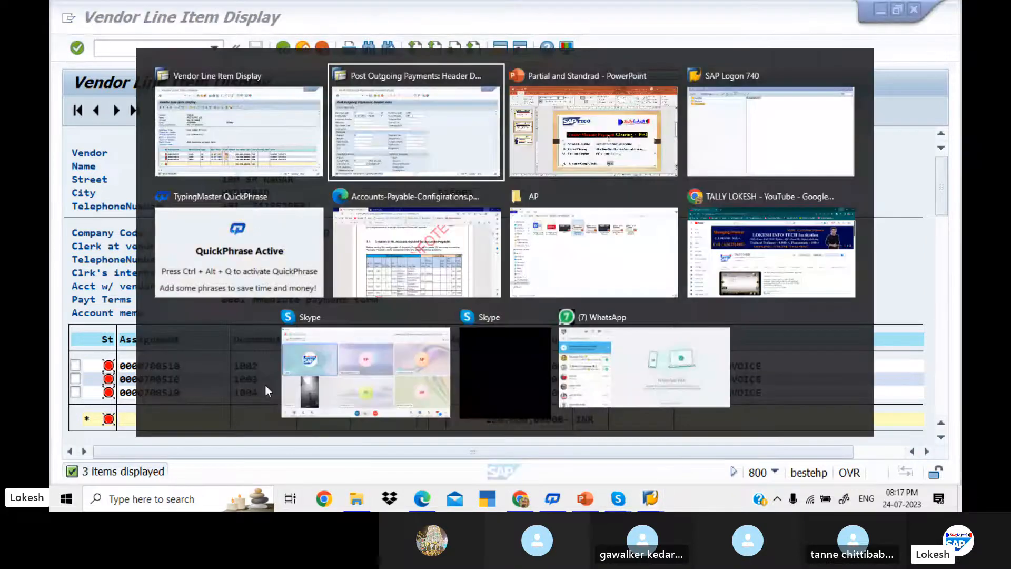
Step: Fill the header with dates 24.07.2023, reference 02 and header text Vendor Payment
{"action": "key", "text": "space"}
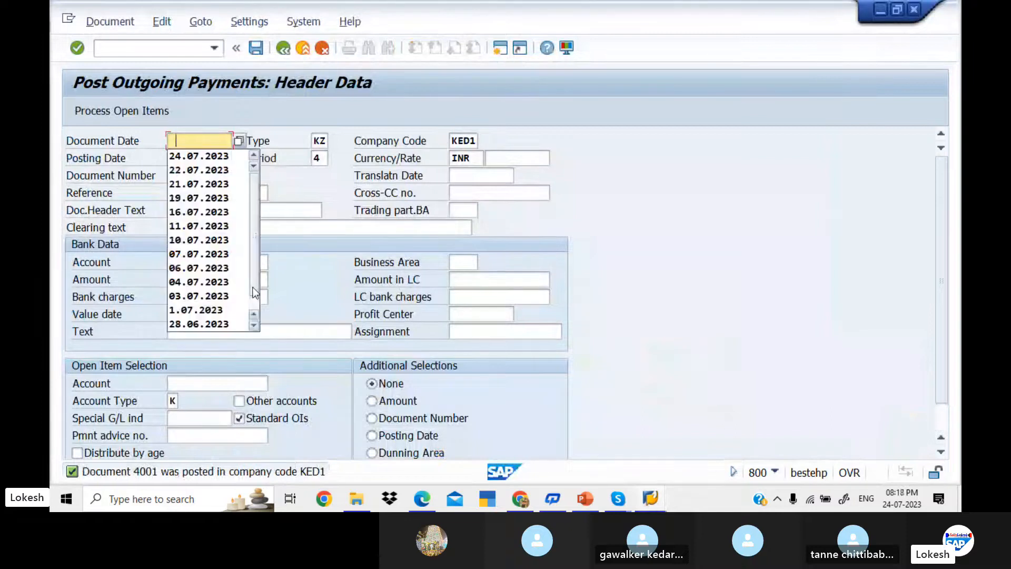
{"action": "key", "text": "Down"}
{"action": "key", "text": "Tab"}
{"action": "key", "text": "Tab"}
{"action": "key", "text": "Tab"}
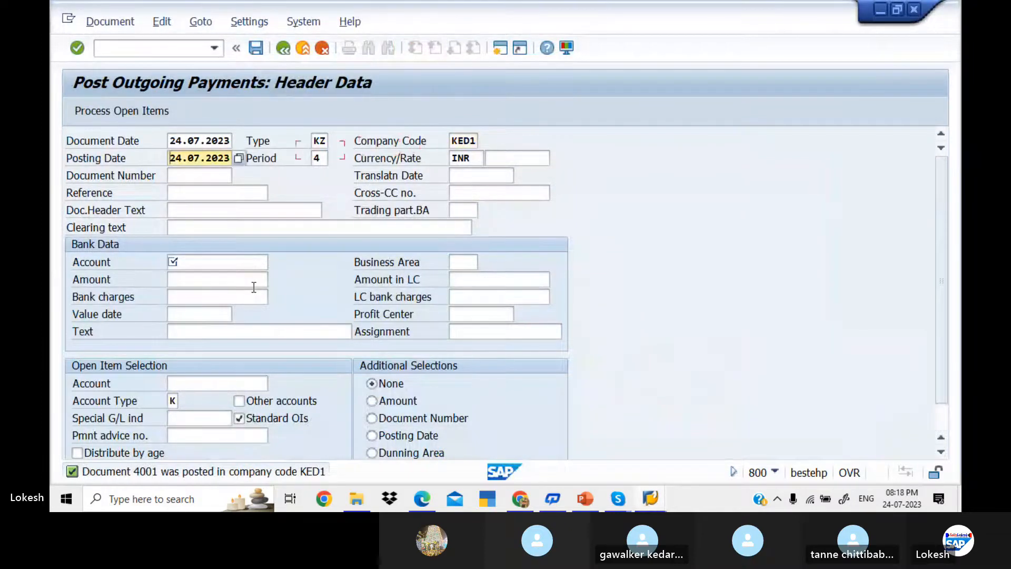
{"action": "key", "text": "Tab"}
{"action": "key", "text": "Tab"}
{"action": "key", "text": "Tab"}
{"action": "key", "text": "Tab"}
{"action": "key", "text": "Tab"}
{"action": "key", "text": "Tab"}
{"action": "key", "text": "space"}
{"action": "key", "text": "Down"}
{"action": "key", "text": "Tab"}
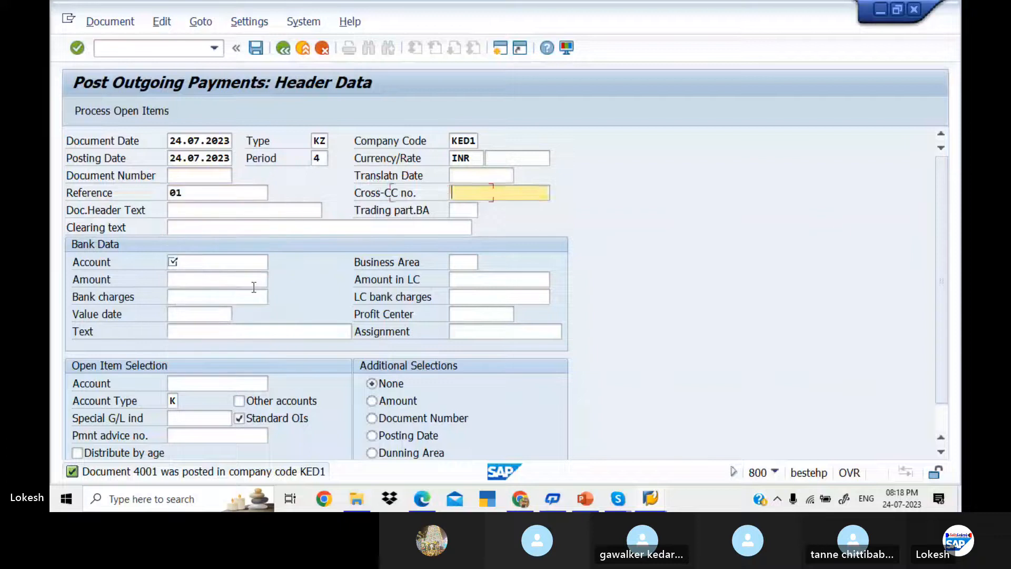
{"action": "left_click", "coordinate": [204, 192]}
{"action": "key", "text": "BackSpace"}
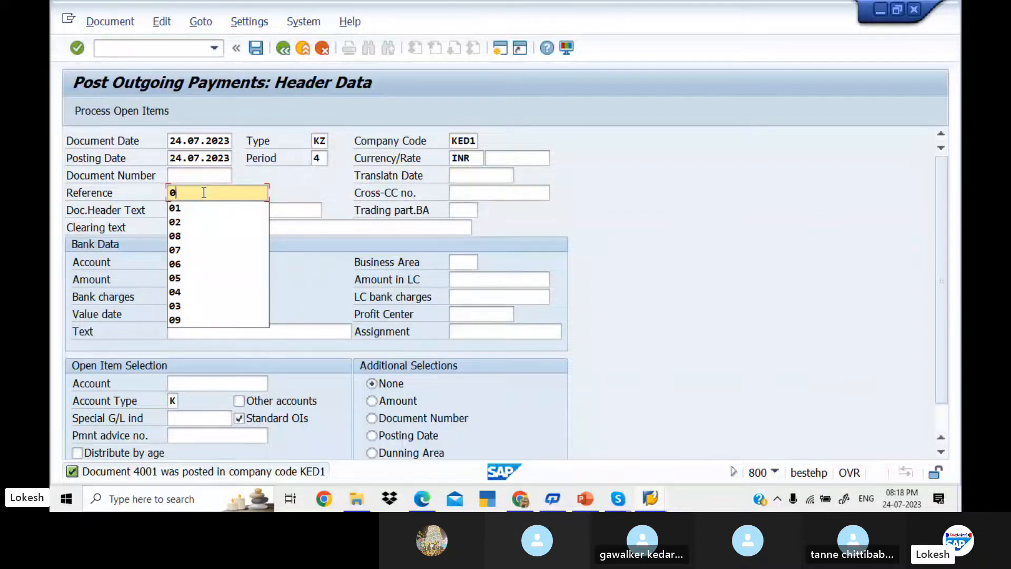
{"action": "type", "text": "2"}
{"action": "key", "text": "Tab"}
{"action": "key", "text": "Tab"}
{"action": "key", "text": "space"}
{"action": "key", "text": "Down"}
{"action": "key", "text": "Tab"}
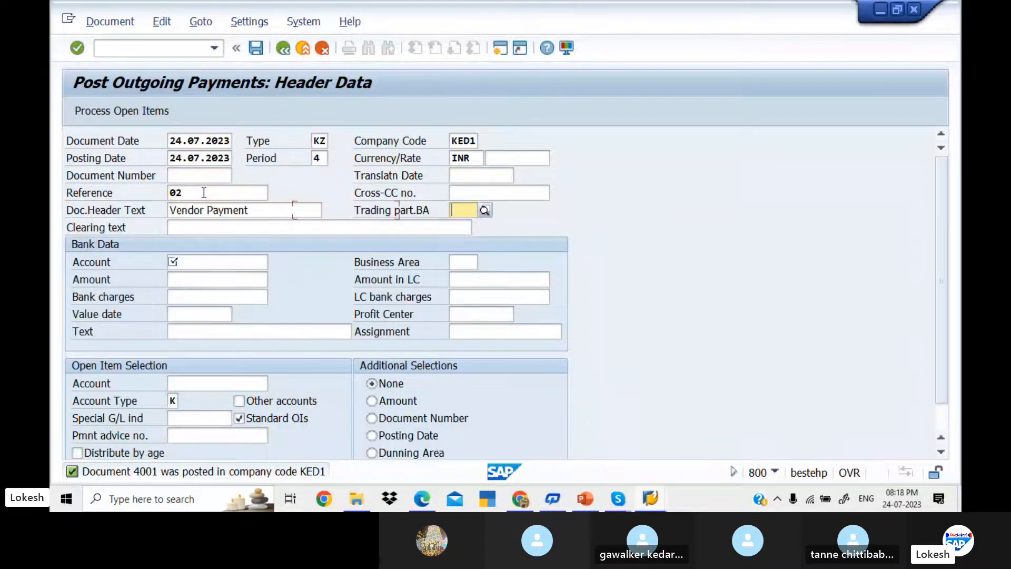
{"action": "key", "text": "Tab"}
Step: Enter bank account 200001, amount 120000, value date 24.07.2023, text VENDOR INVOICE and vendor 700510
{"action": "key", "text": "Tab"}
{"action": "key", "text": "space"}
{"action": "key", "text": "Down"}
{"action": "key", "text": "Tab"}
{"action": "key", "text": "Tab"}
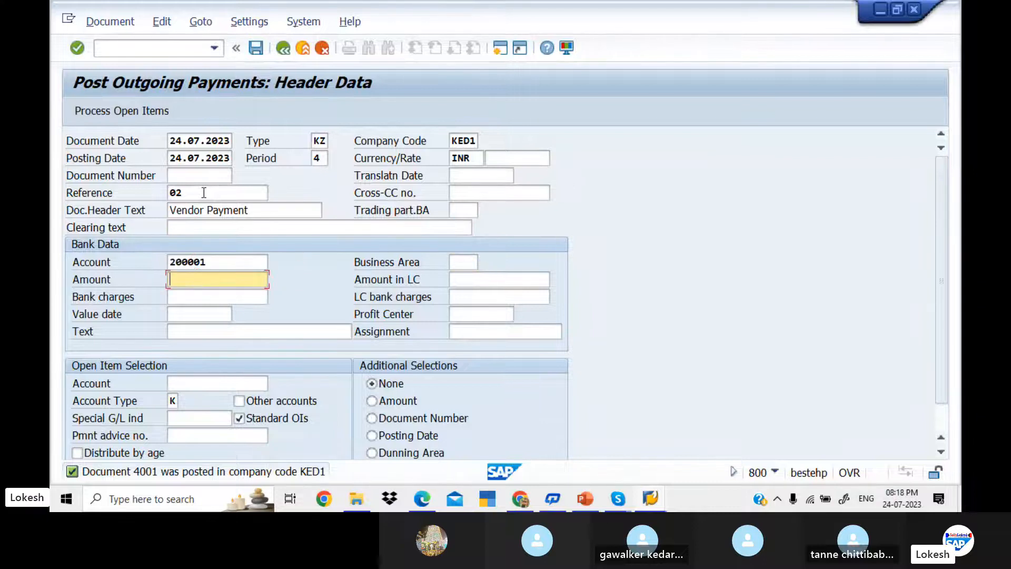
{"action": "type", "text": "120000"}
{"action": "key", "text": "Tab"}
{"action": "key", "text": "Tab"}
{"action": "key", "text": "Tab"}
{"action": "key", "text": "Tab"}
{"action": "key", "text": "Tab"}
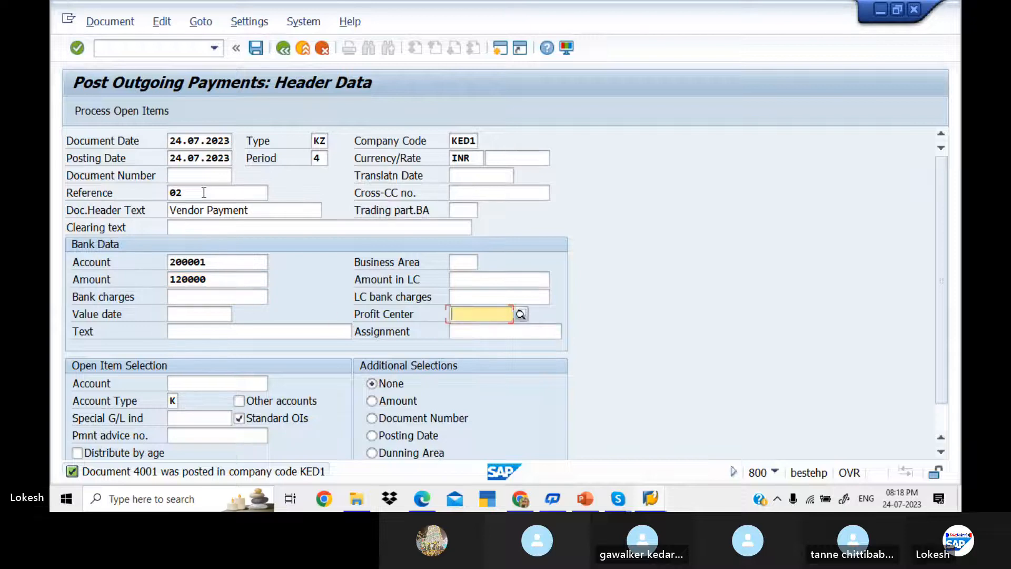
{"action": "left_click", "coordinate": [203, 315]}
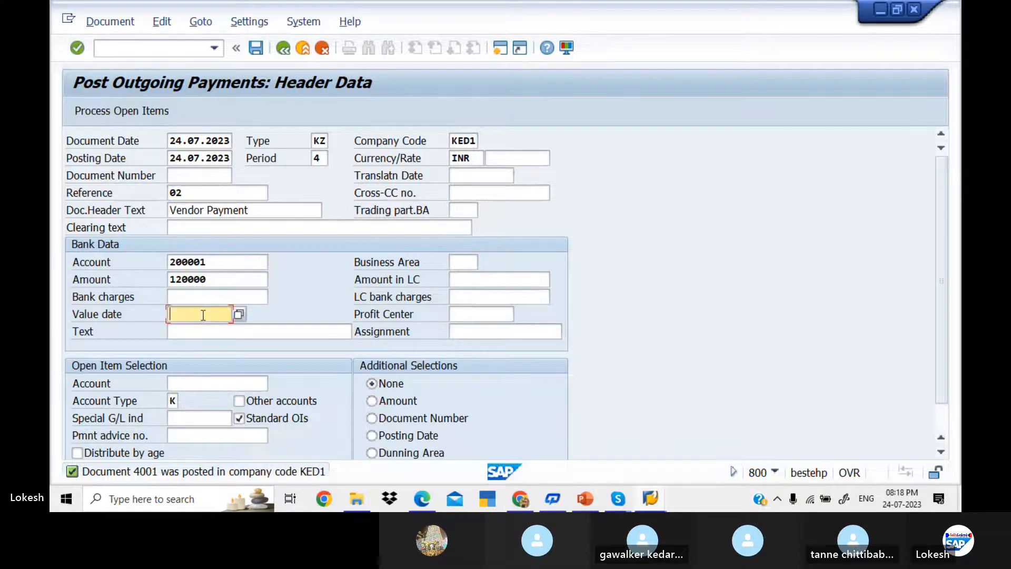
{"action": "key", "text": "Tab"}
{"action": "key", "text": "Tab"}
{"action": "key", "text": "space"}
{"action": "key", "text": "Down"}
{"action": "key", "text": "Tab"}
{"action": "key", "text": "Tab"}
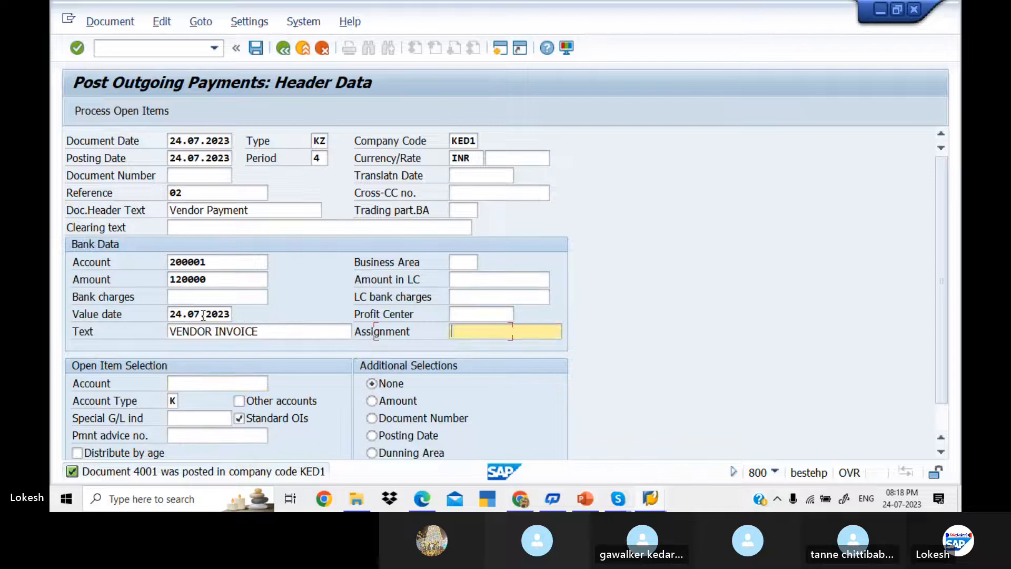
{"action": "key", "text": "space"}
{"action": "key", "text": "Down"}
{"action": "key", "text": "Tab"}
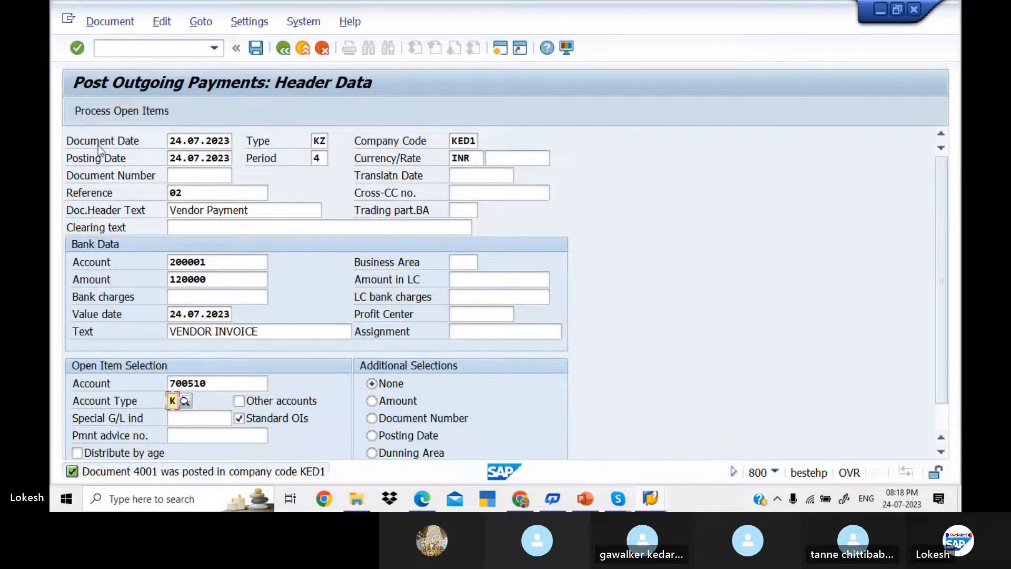
Step: Load vendor 700510's open items, deactivate invoice 1004, and switch to partial payment entry
{"action": "left_click", "coordinate": [154, 113]}
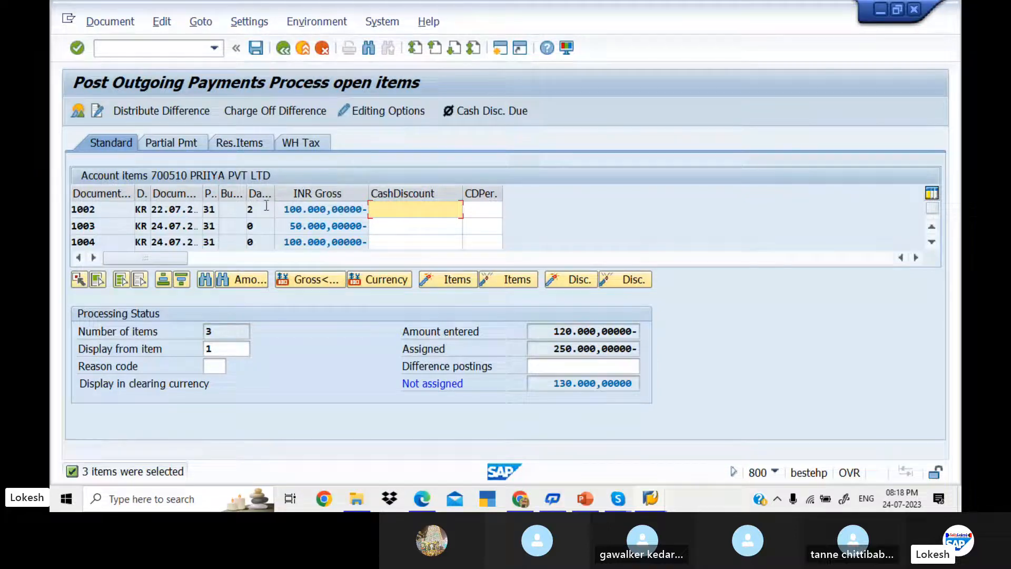
{"action": "double_click", "coordinate": [309, 243]}
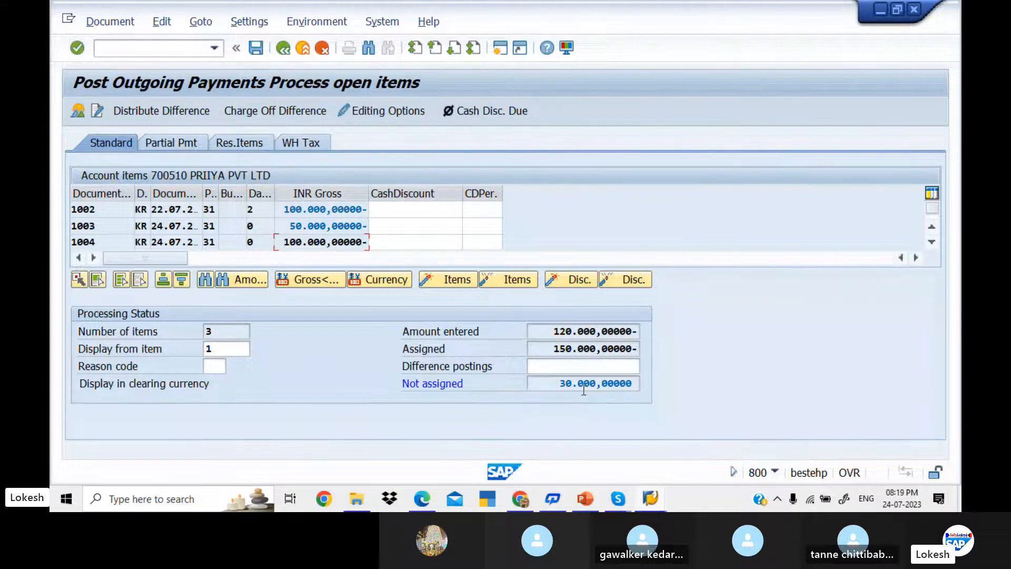
{"action": "left_click", "coordinate": [169, 146]}
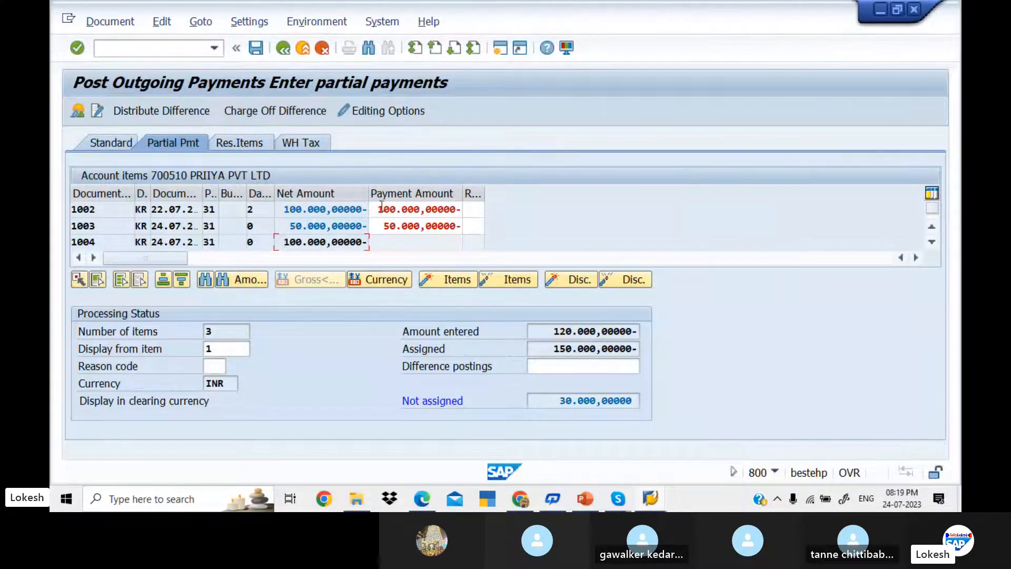
Step: Set a 20.000 partial payment on invoice 1003, check the line items, and bring up the document overview
{"action": "double_click", "coordinate": [407, 226]}
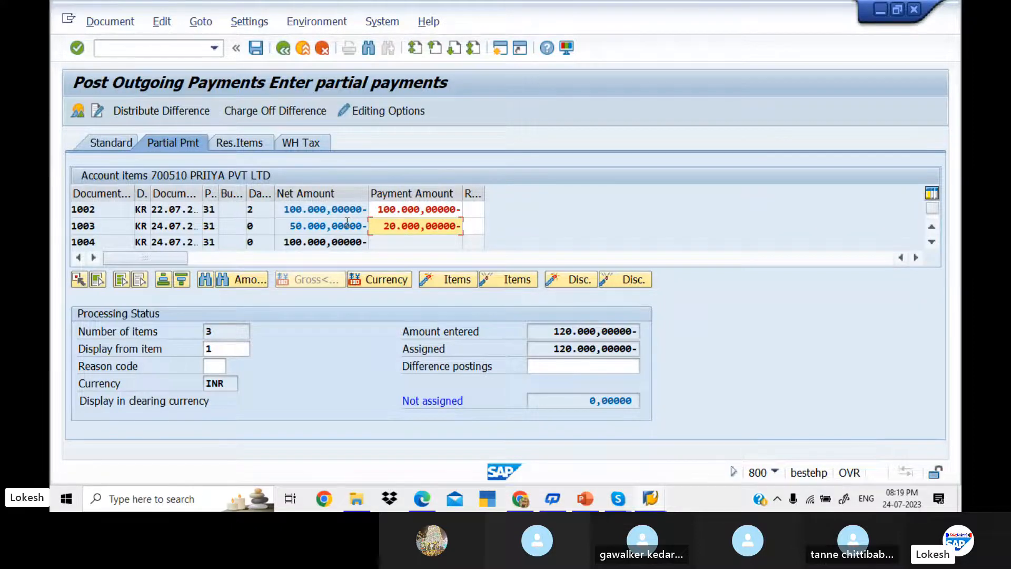
{"action": "key", "text": "alt+Tab"}
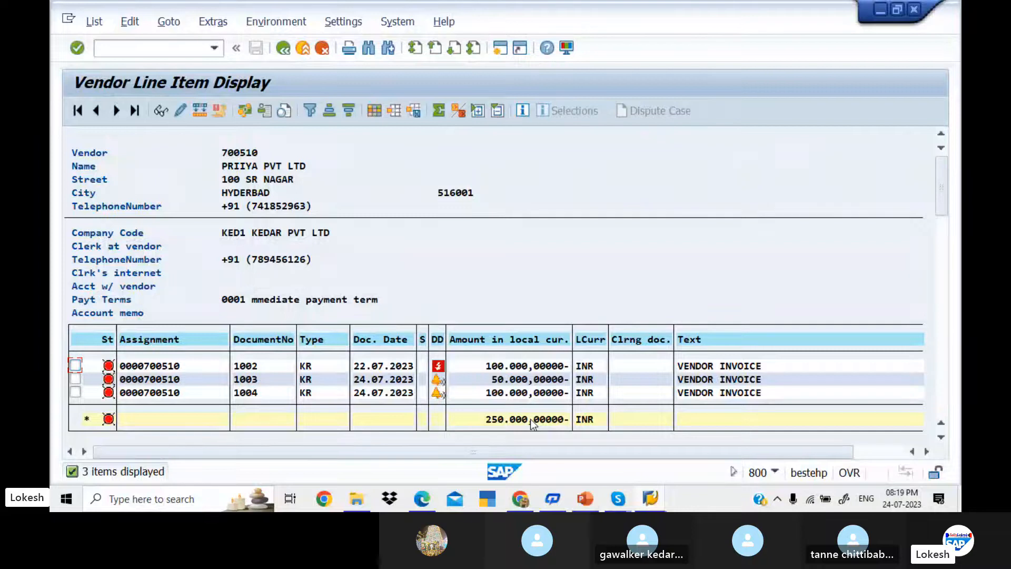
{"action": "key", "text": "alt+Tab"}
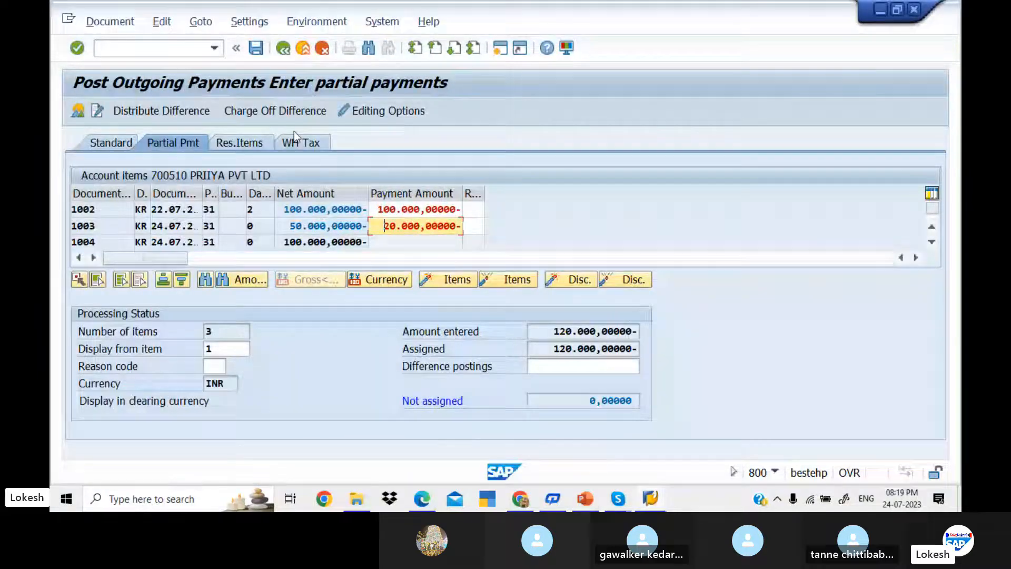
{"action": "left_click", "coordinate": [257, 48]}
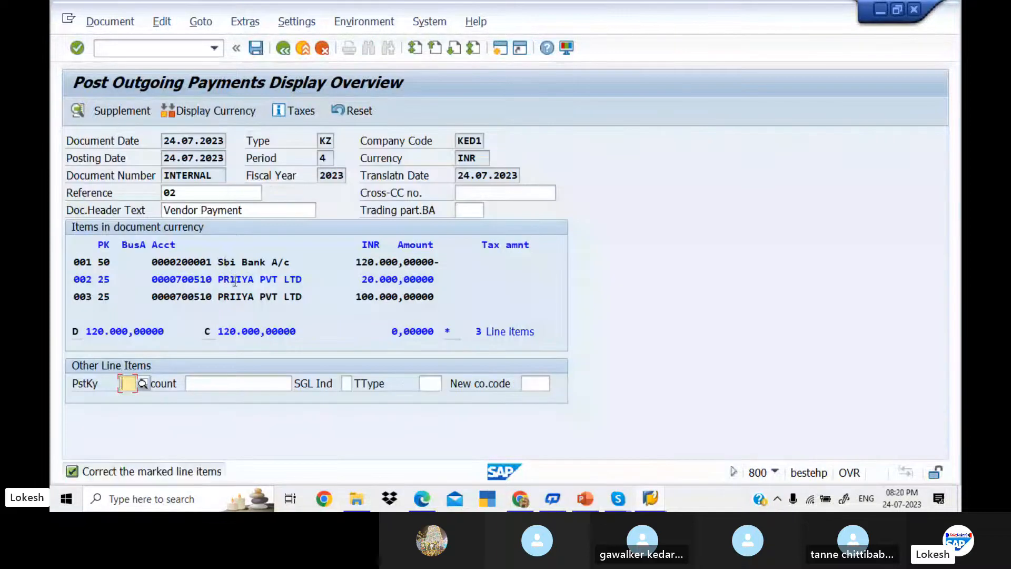
Step: Give the 20.000 vendor line the text VENDOR INVOICE and post document 4002
{"action": "double_click", "coordinate": [234, 281]}
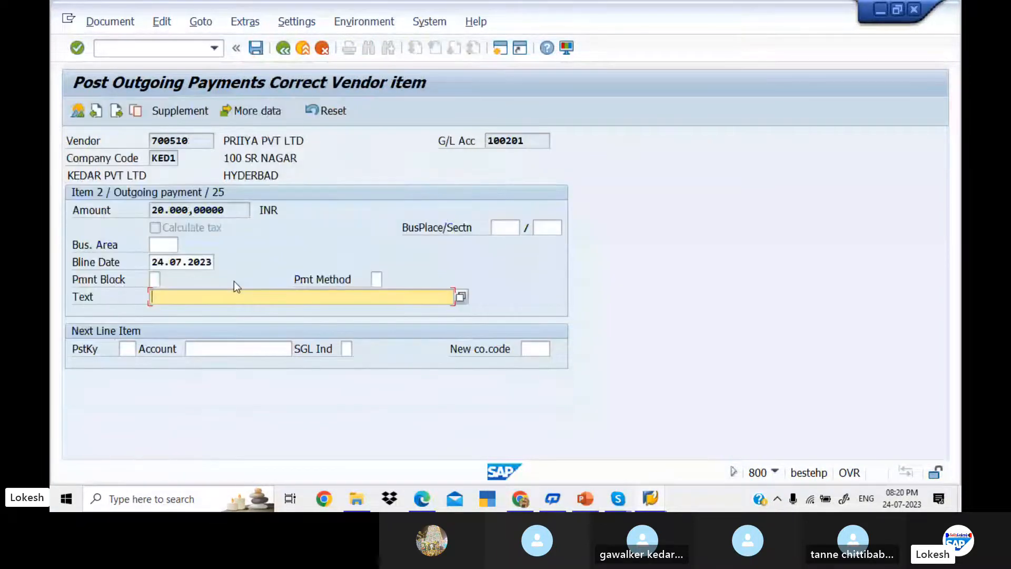
{"action": "key", "text": "Down"}
{"action": "key", "text": "Down"}
{"action": "key", "text": "Tab"}
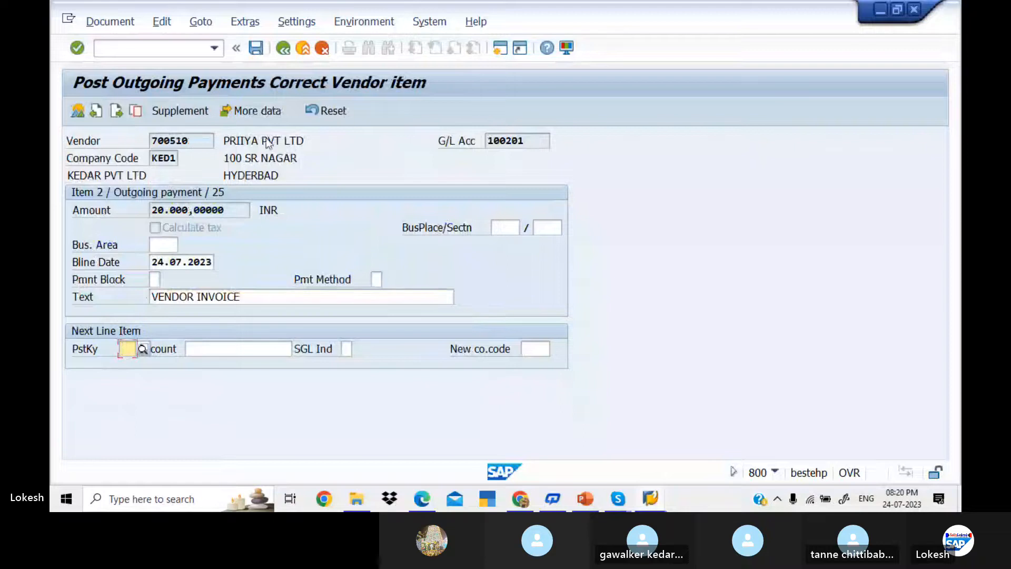
{"action": "left_click", "coordinate": [284, 48]}
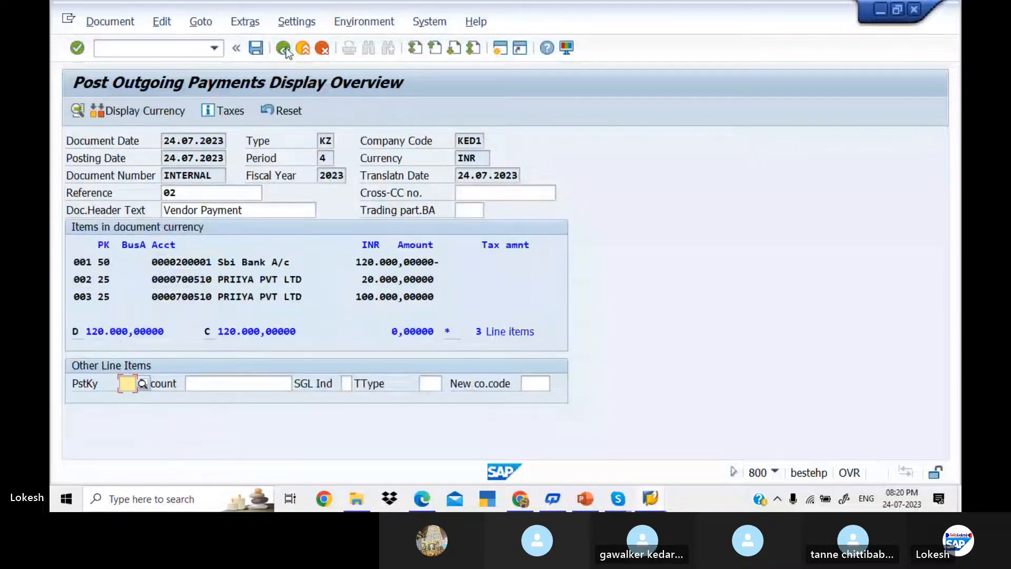
{"action": "left_click", "coordinate": [256, 48]}
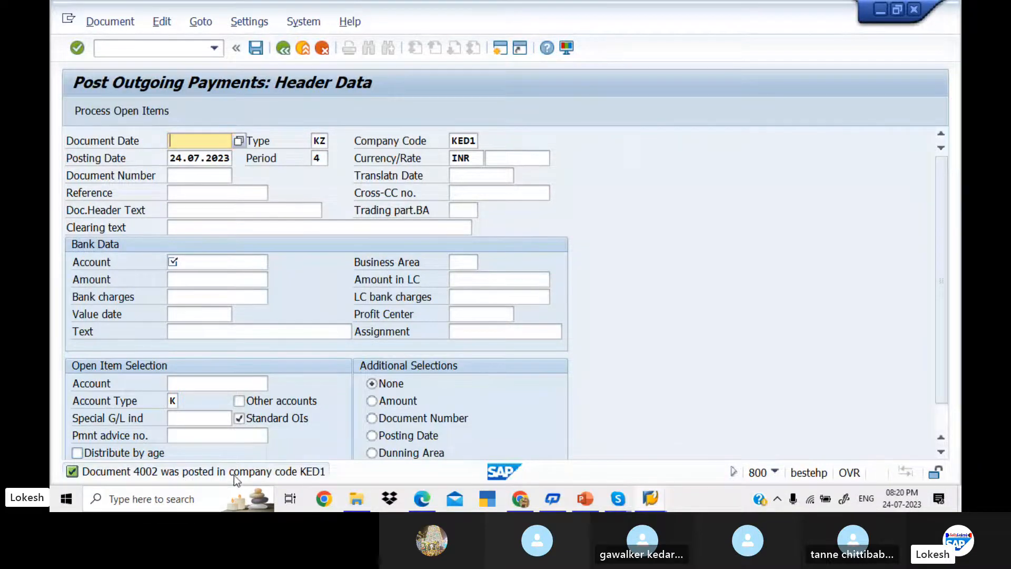
Step: Refresh vendor 700510's line items to show 1003, 1004 and 4002 totalling 130,000, then return to F-53
{"action": "key", "text": "alt+Tab"}
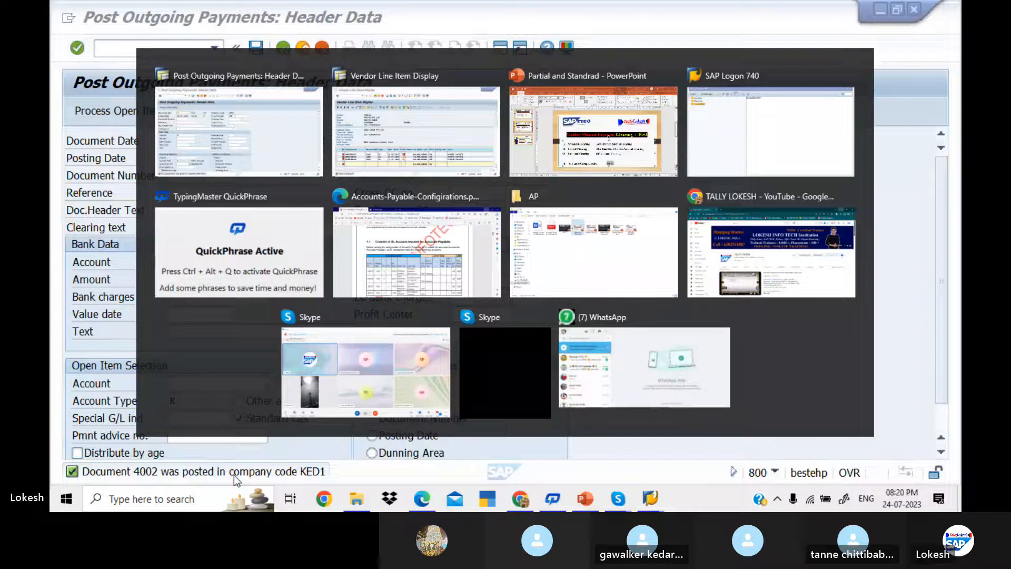
{"action": "left_click", "coordinate": [94, 21]}
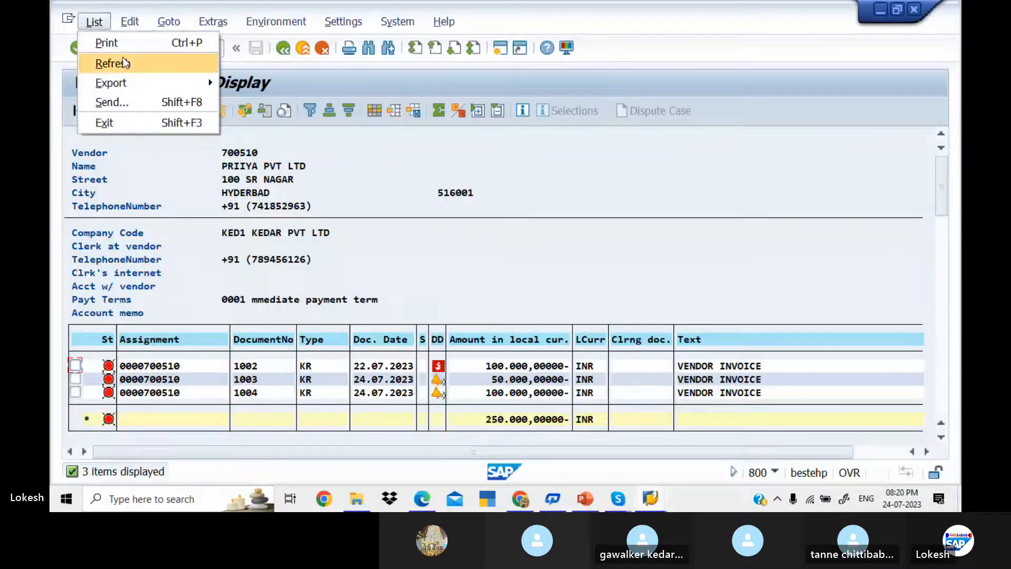
{"action": "left_click", "coordinate": [124, 59]}
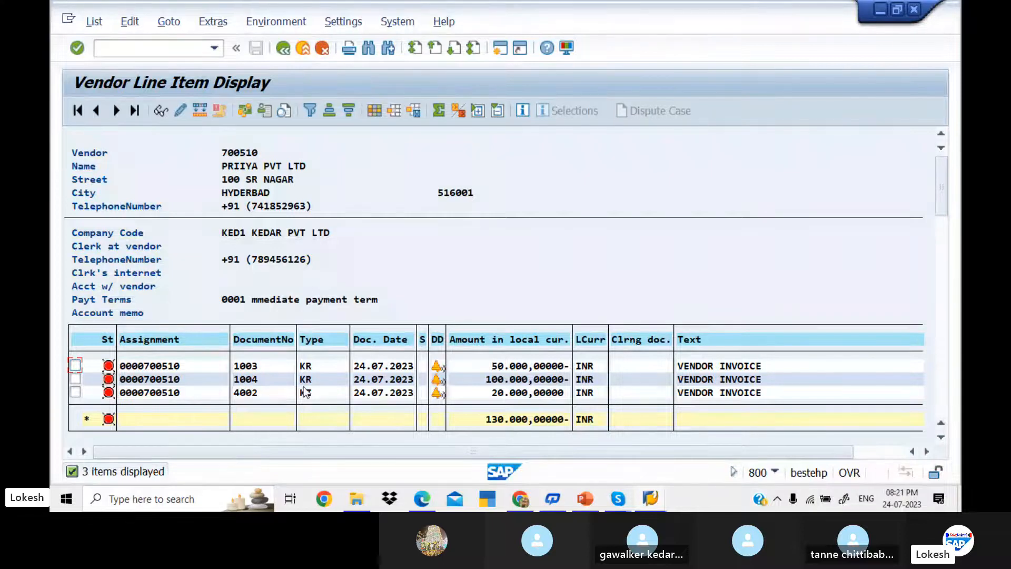
{"action": "key", "text": "alt+Tab"}
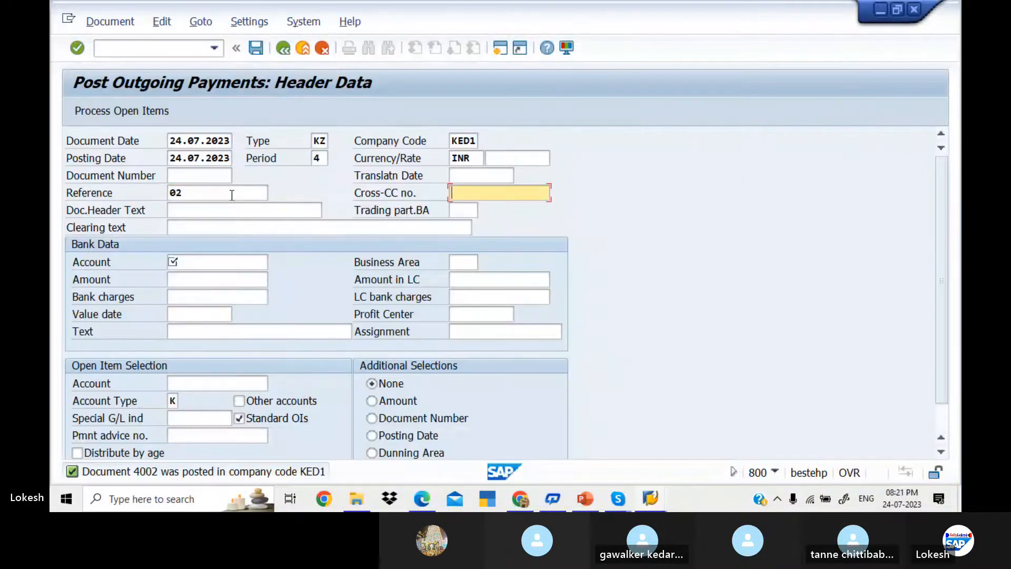
Step: Enter reference 03, header text Vendor Payment and bank account 200001 for the new payment
{"action": "left_click", "coordinate": [208, 192]}
{"action": "key", "text": "BackSpace"}
{"action": "type", "text": "3"}
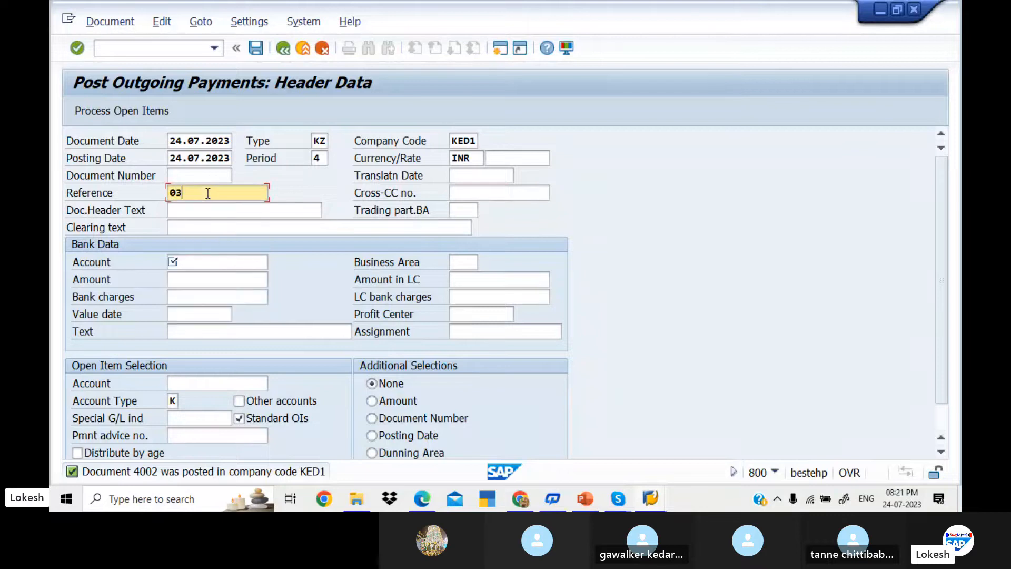
{"action": "key", "text": "Tab"}
{"action": "key", "text": "Tab"}
{"action": "key", "text": "Down"}
{"action": "key", "text": "Down"}
{"action": "key", "text": "Tab"}
{"action": "key", "text": "Tab"}
{"action": "key", "text": "Tab"}
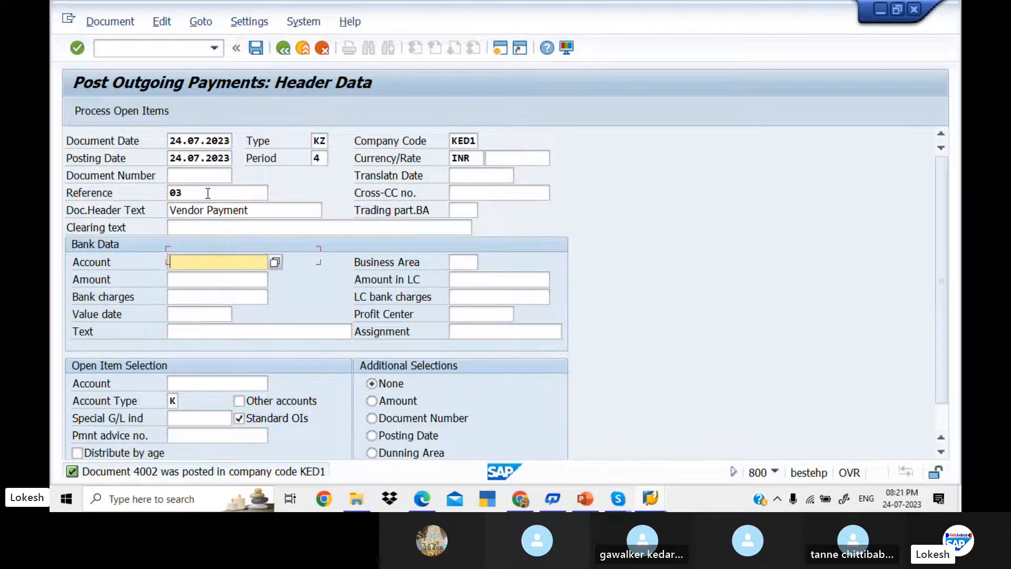
{"action": "key", "text": "Down"}
{"action": "key", "text": "Down"}
{"action": "key", "text": "Tab"}
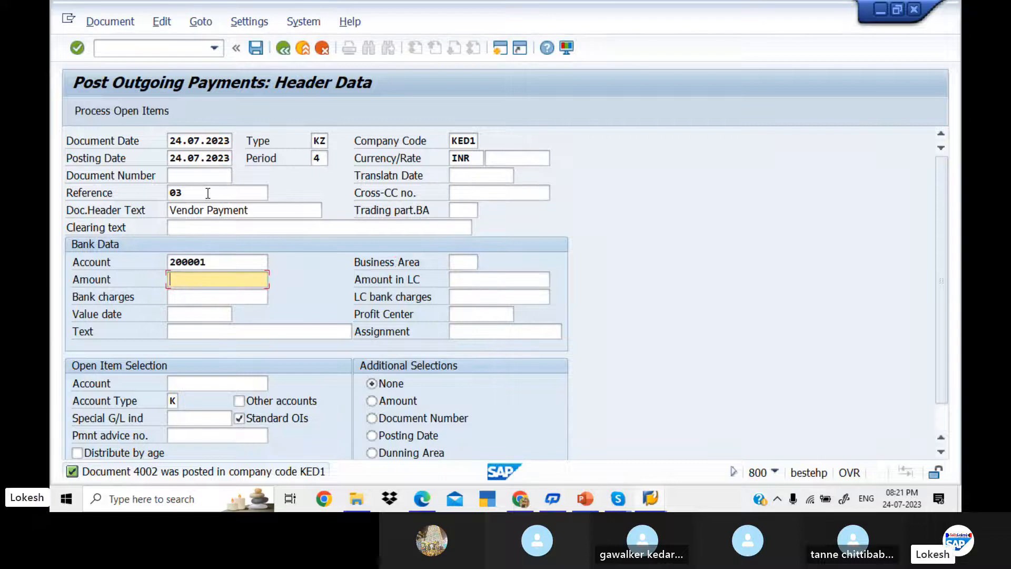
{"action": "type", "text": "5"}
{"action": "key", "text": "Down"}
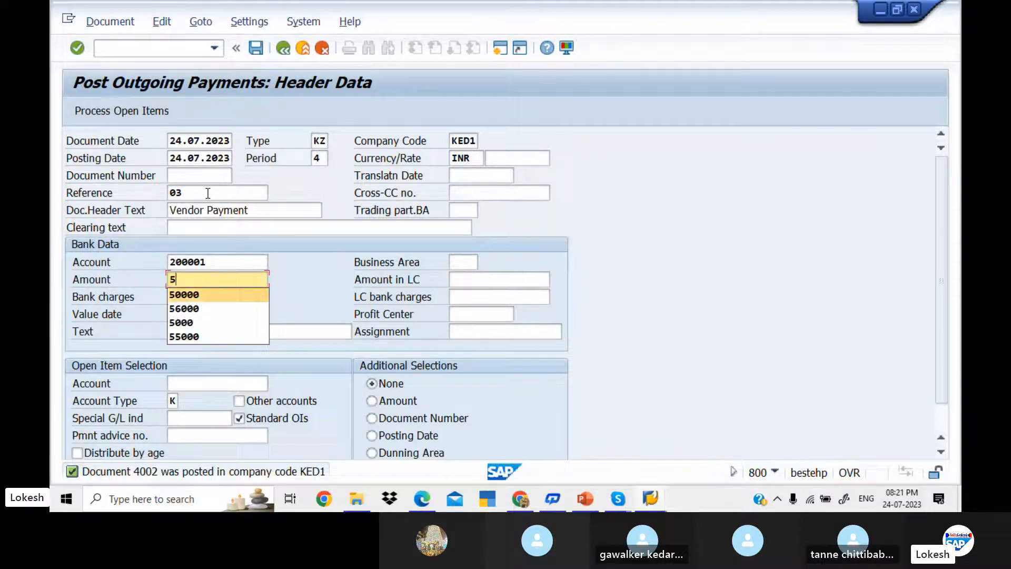
{"action": "key", "text": "Tab"}
{"action": "key", "text": "Tab"}
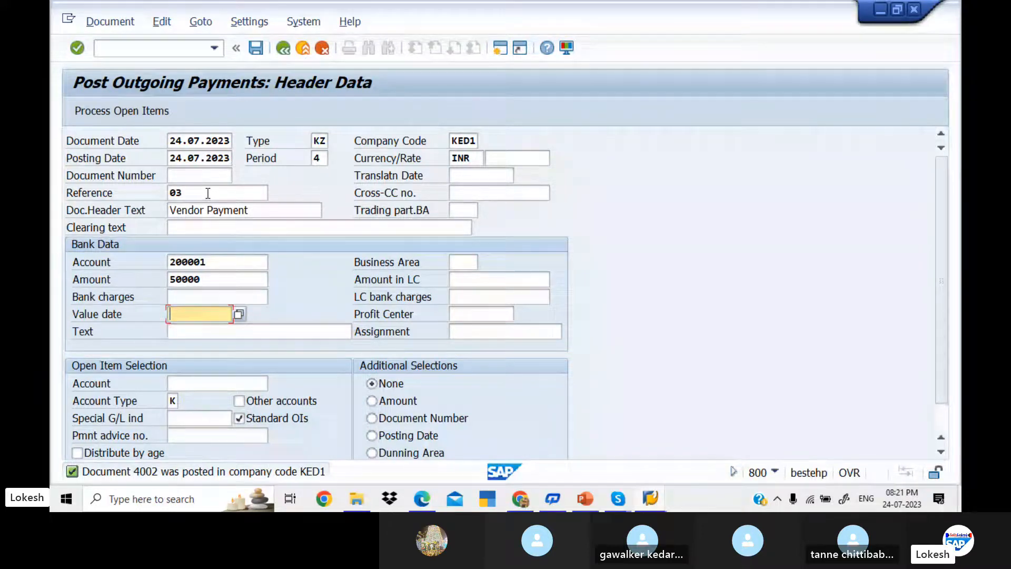
{"action": "key", "text": "Tab"}
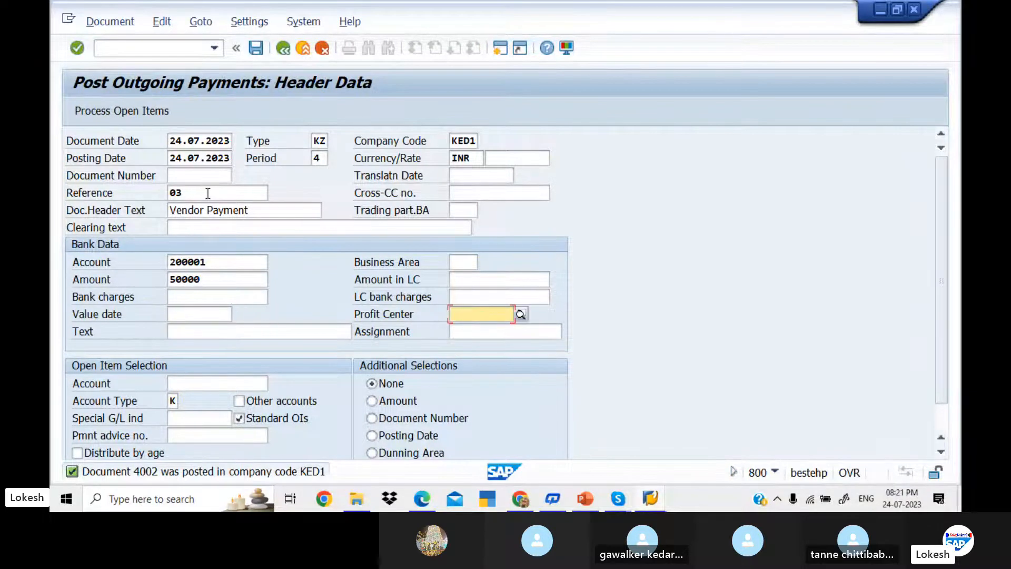
Step: Set amount 70000, value date 24.07.2023, text VENDOR INVOICE and vendor 700510, then load open items
{"action": "left_click", "coordinate": [199, 316]}
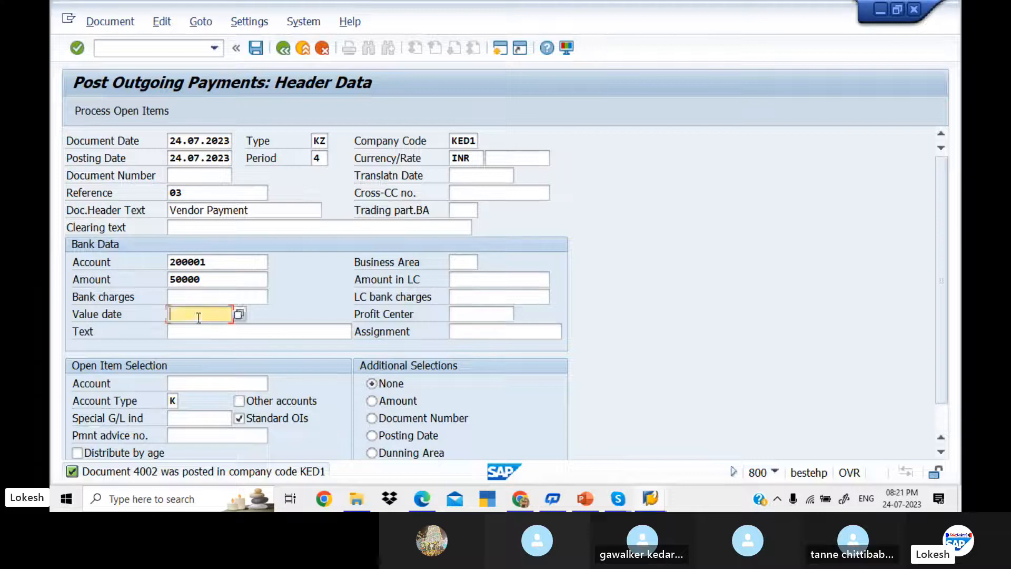
{"action": "left_click", "coordinate": [203, 277]}
{"action": "key", "text": "BackSpace"}
{"action": "key", "text": "BackSpace"}
{"action": "key", "text": "BackSpace"}
{"action": "key", "text": "BackSpace"}
{"action": "key", "text": "BackSpace"}
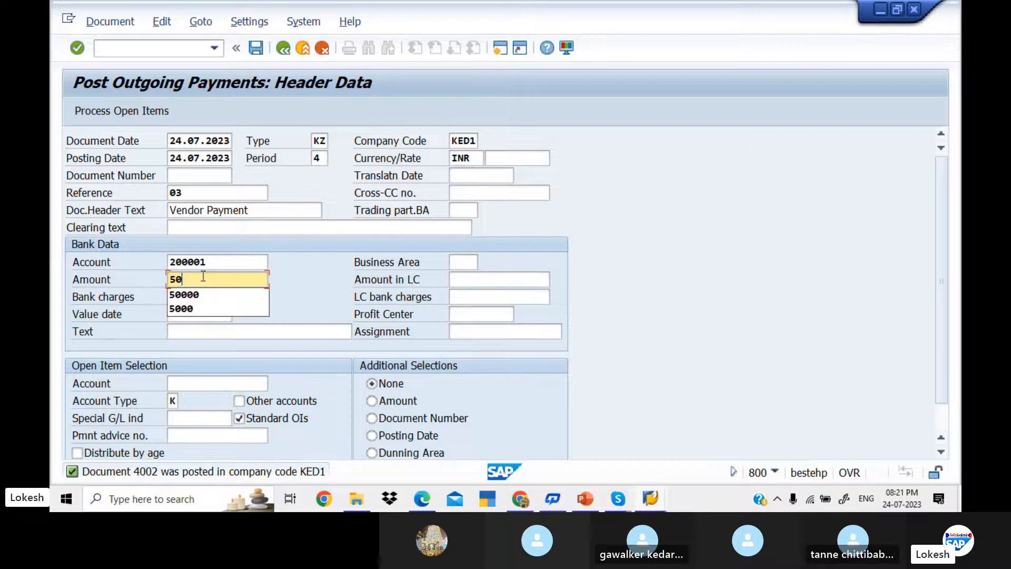
{"action": "type", "text": "70000"}
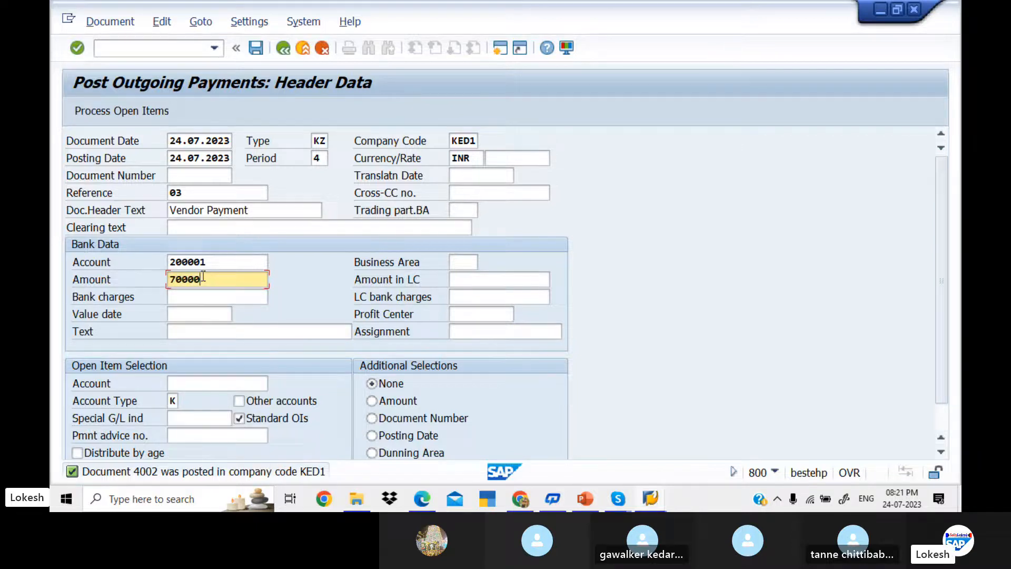
{"action": "key", "text": "Tab"}
{"action": "key", "text": "Tab"}
{"action": "key", "text": "Tab"}
{"action": "key", "text": "Tab"}
{"action": "key", "text": "Down"}
{"action": "key", "text": "Down"}
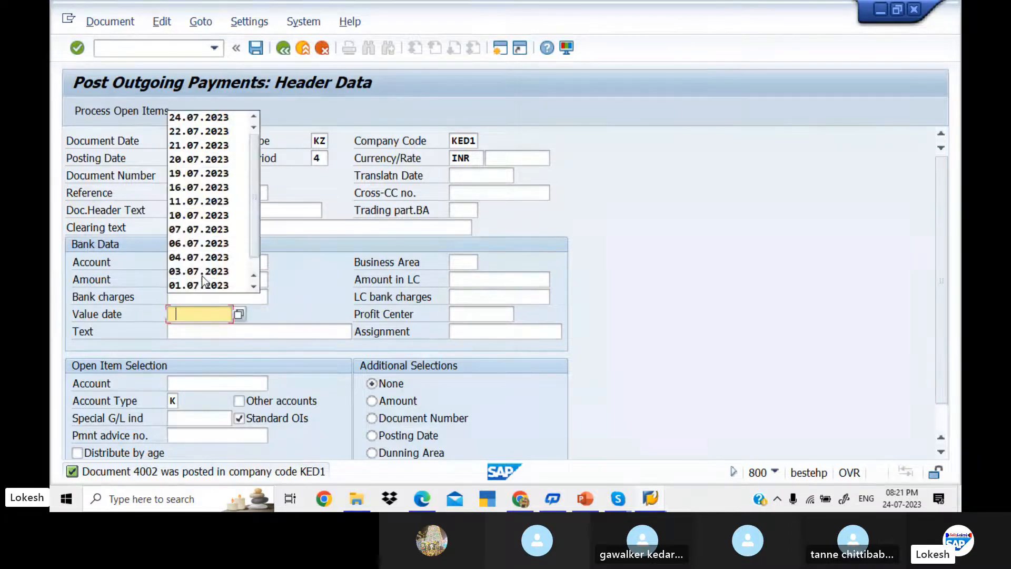
{"action": "key", "text": "Tab"}
{"action": "key", "text": "Tab"}
{"action": "key", "text": "Down"}
{"action": "key", "text": "Down"}
{"action": "key", "text": "Tab"}
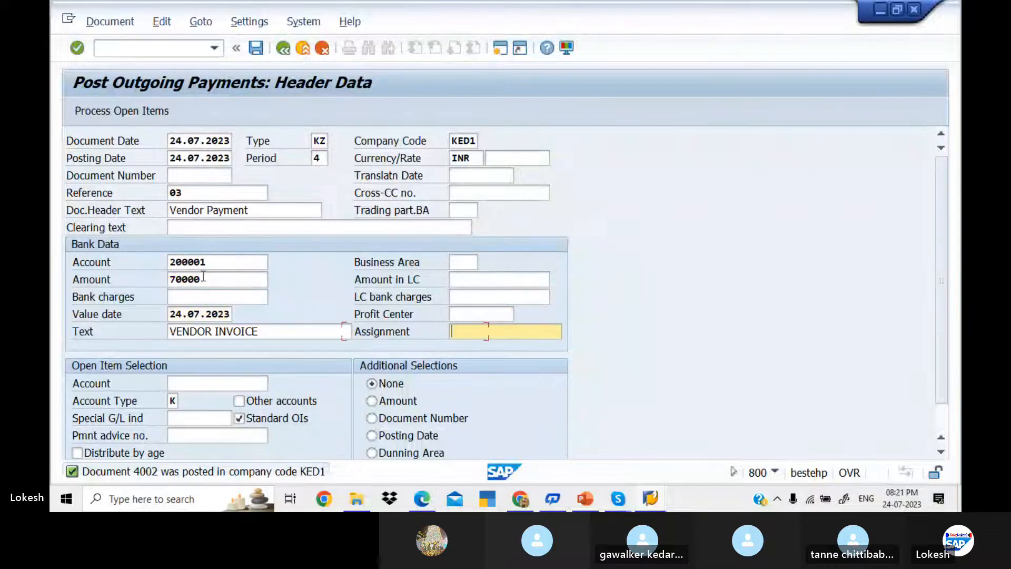
{"action": "key", "text": "Tab"}
{"action": "key", "text": "Down"}
{"action": "key", "text": "Down"}
{"action": "key", "text": "Tab"}
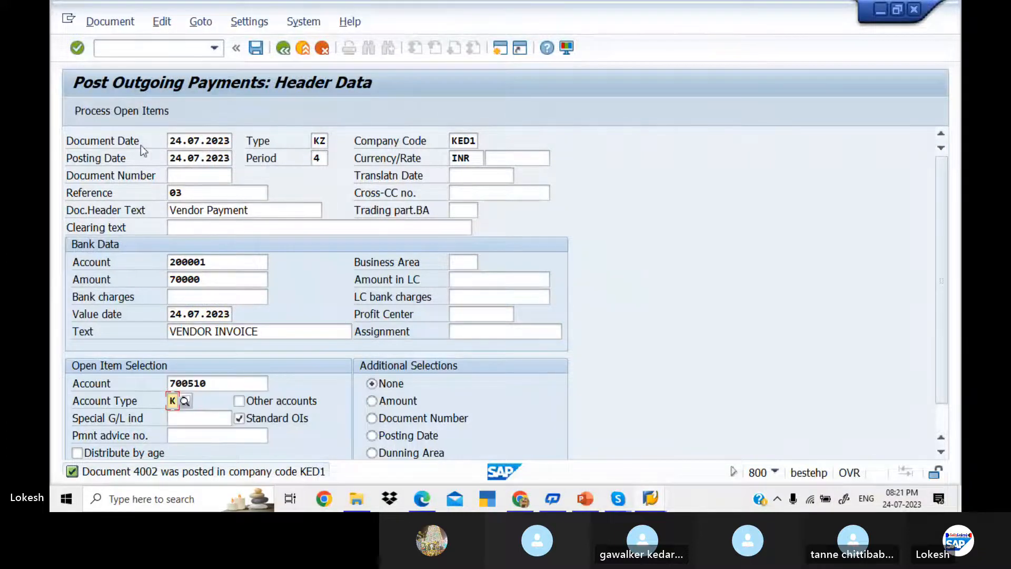
{"action": "left_click", "coordinate": [131, 110]}
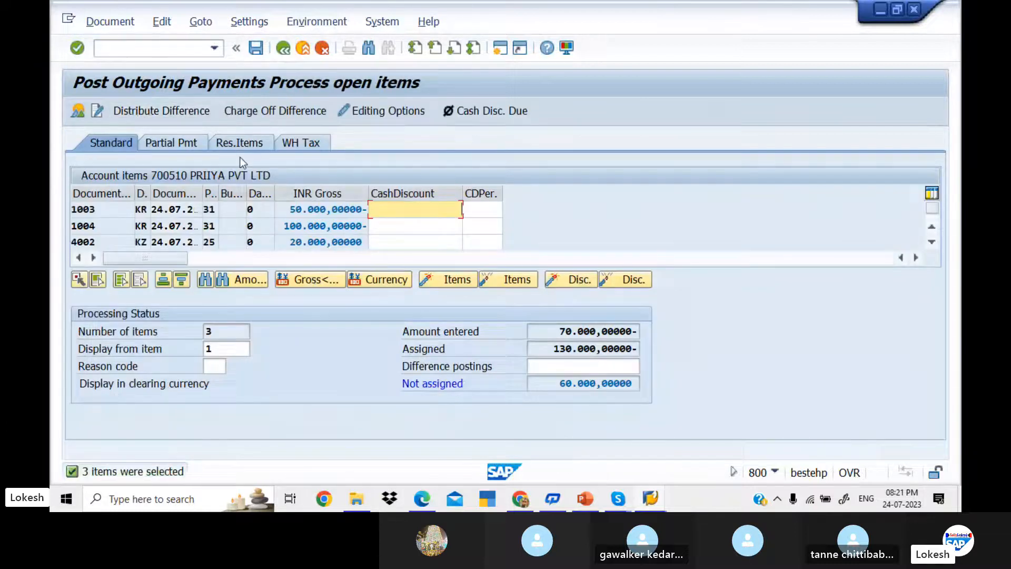
Step: Switch to the Partial Pmt tab for items 1003, 1004 and 4002
{"action": "left_click", "coordinate": [183, 142]}
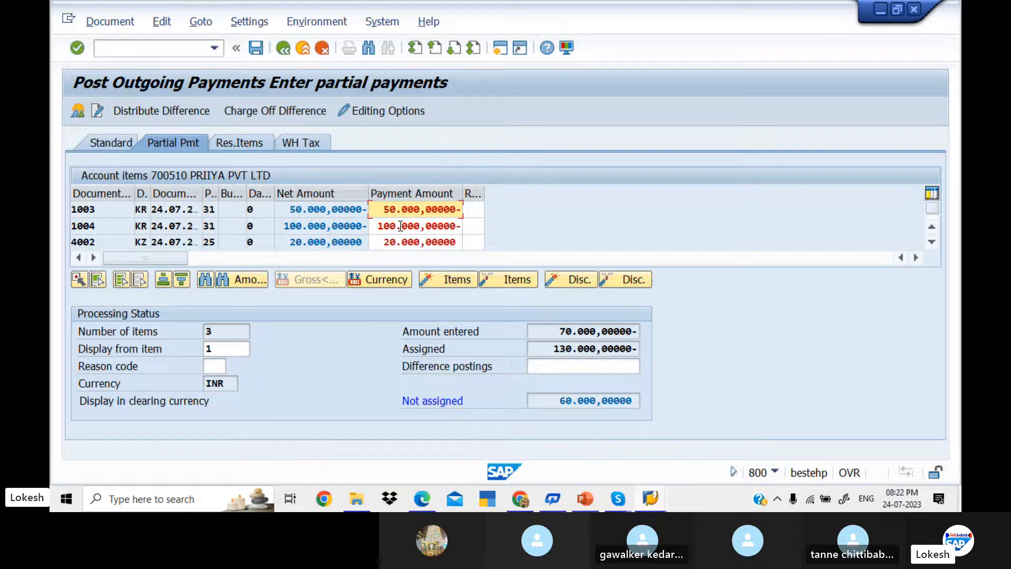
Step: Keep 1003 at 50.000 and credit 4002 at 20.000, and pay 40.000 against invoice 1004
{"action": "double_click", "coordinate": [349, 242]}
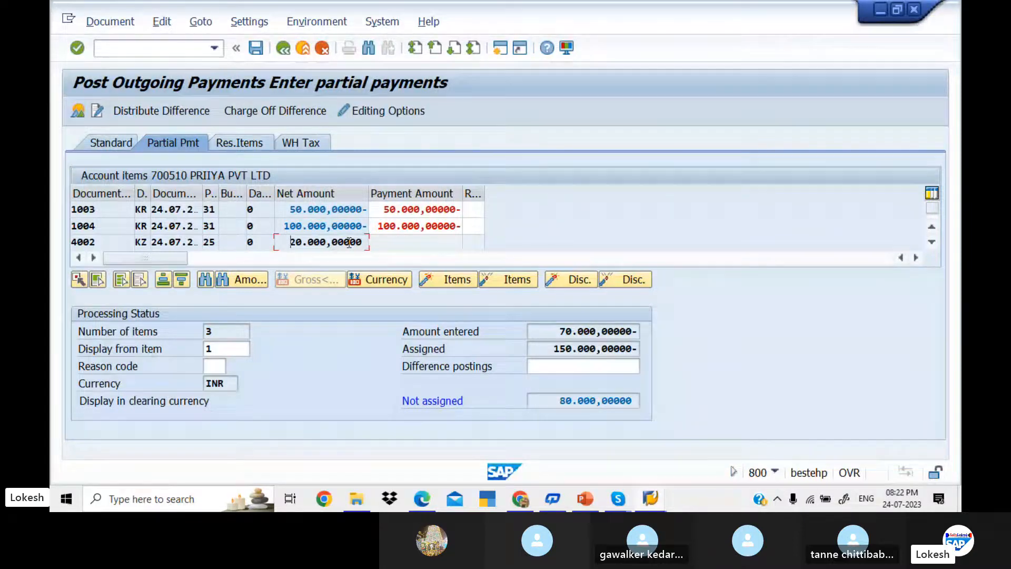
{"action": "left_click", "coordinate": [397, 212]}
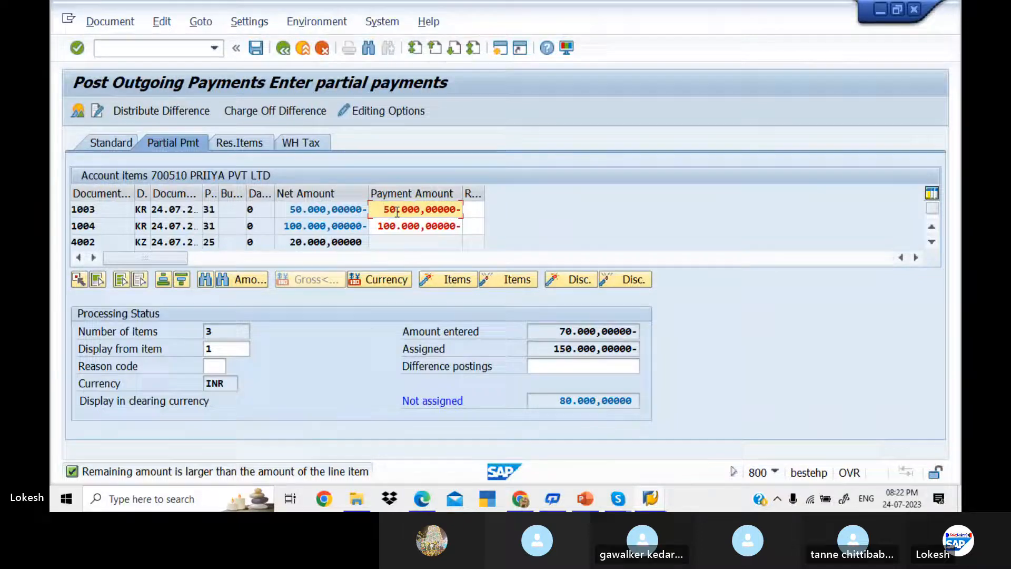
{"action": "double_click", "coordinate": [356, 239]}
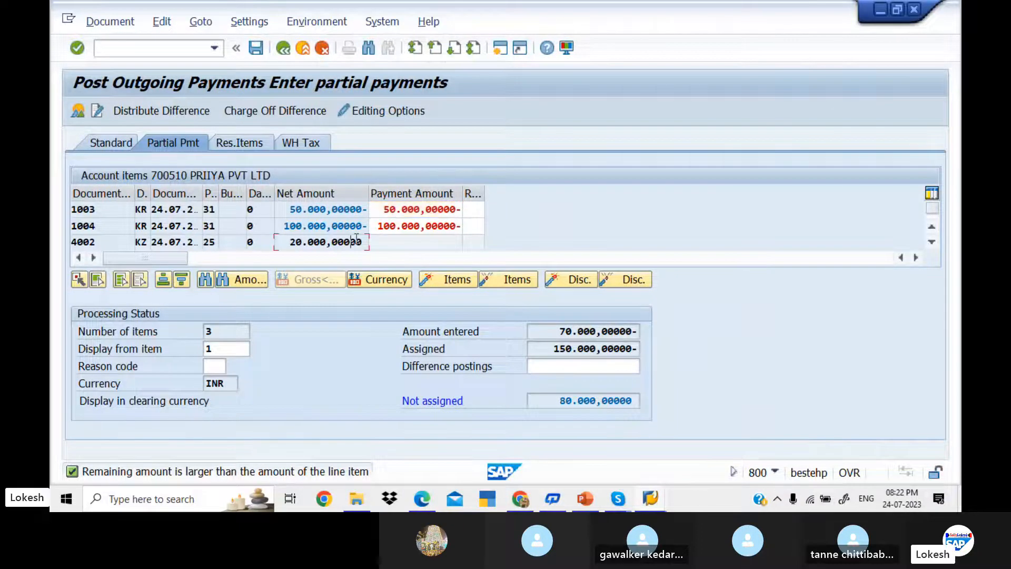
{"action": "double_click", "coordinate": [394, 212]}
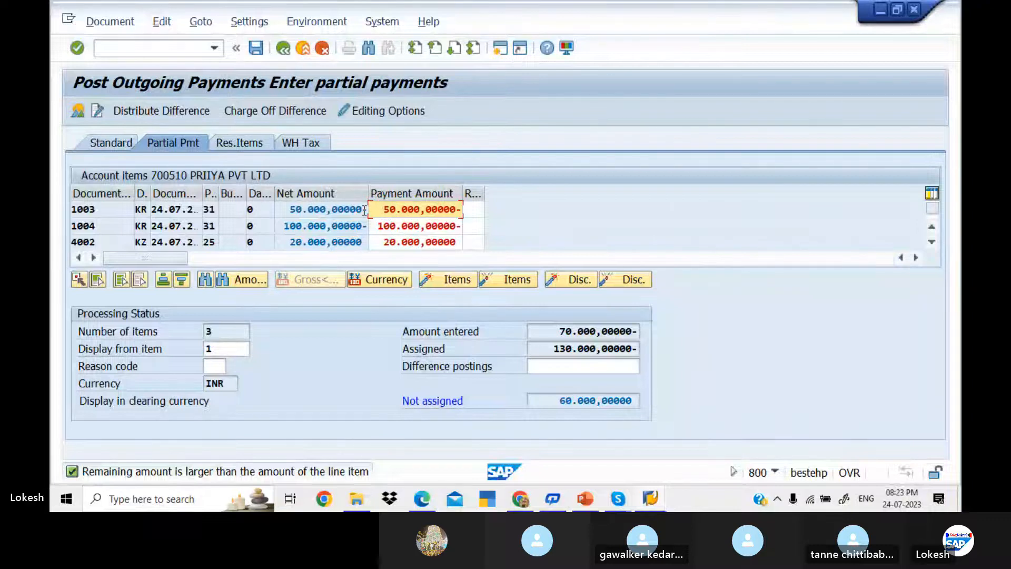
{"action": "double_click", "coordinate": [400, 226]}
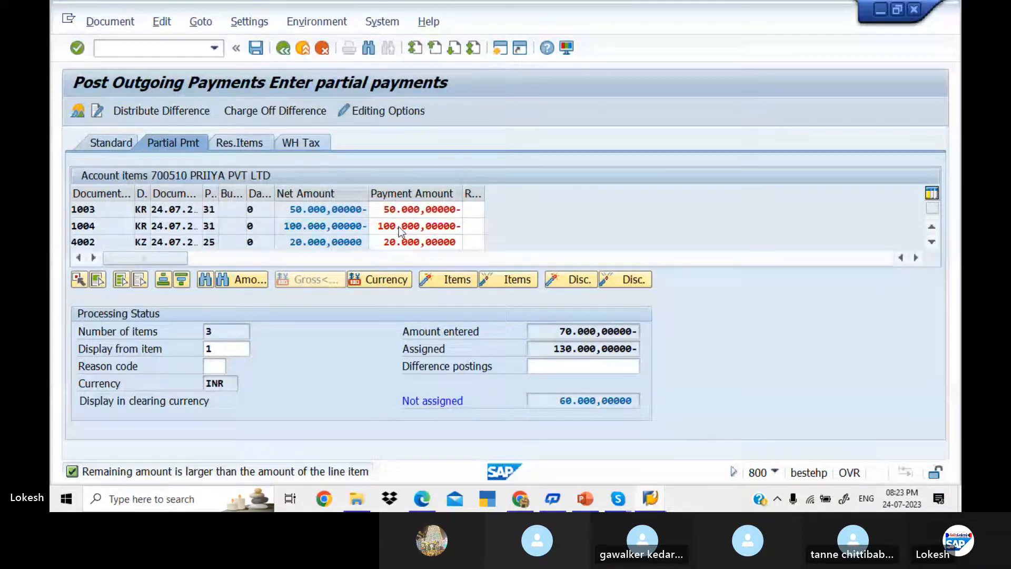
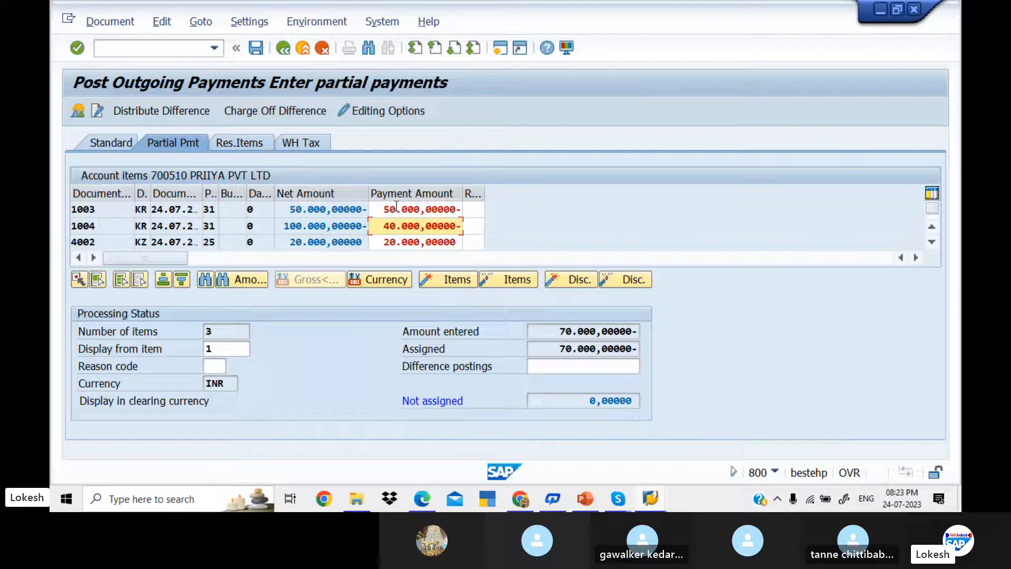
Step: Post the 40,000 partial payment on invoice 1004, with VENDOR INVOICE as vendor line 002's text
{"action": "left_click", "coordinate": [264, 53]}
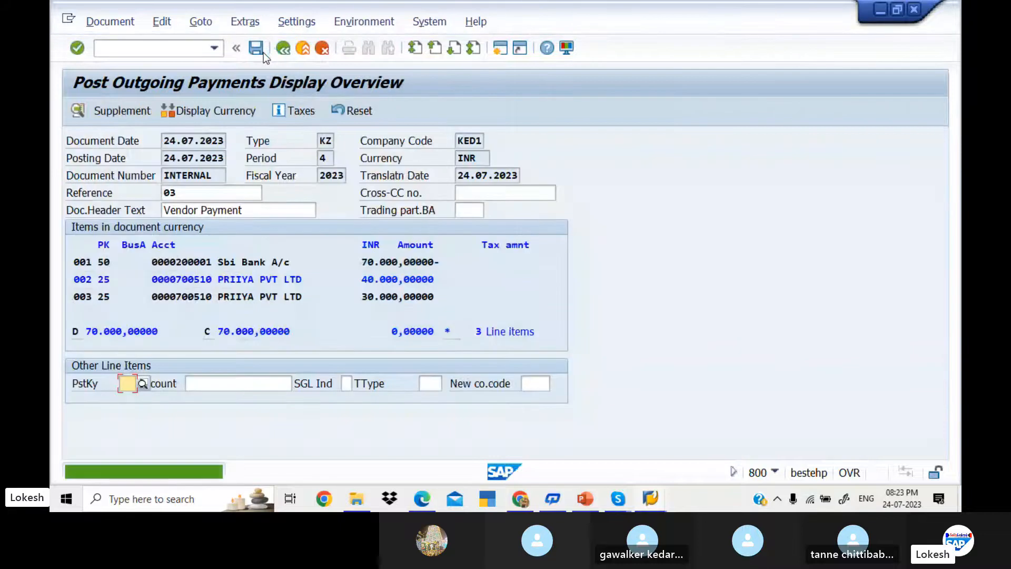
{"action": "double_click", "coordinate": [256, 282]}
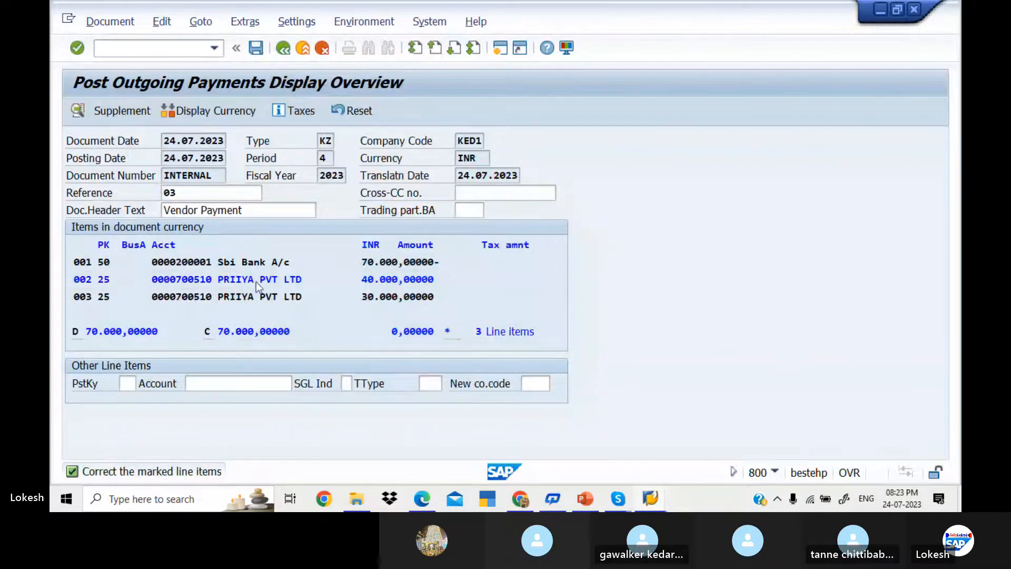
{"action": "key", "text": "space"}
{"action": "key", "text": "Down"}
{"action": "key", "text": "Tab"}
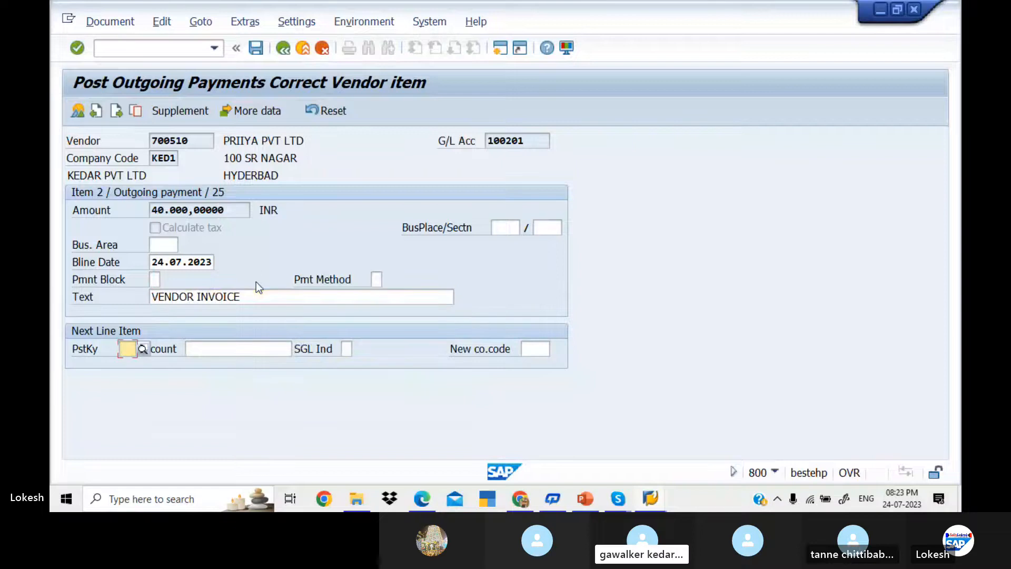
{"action": "left_click", "coordinate": [256, 50]}
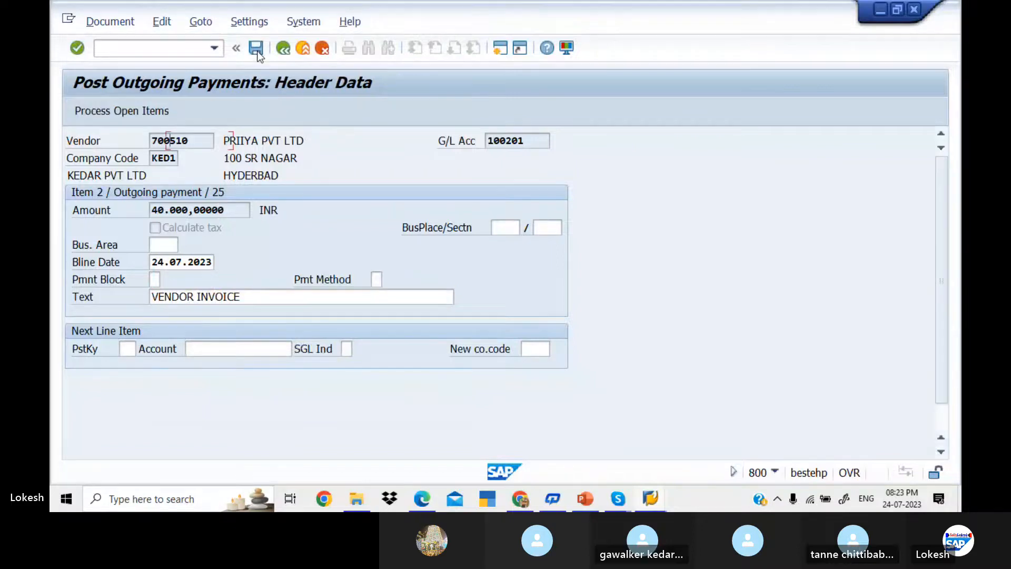
Step: Refresh vendor 700510's line item list to show invoice 1004 and partial payment 4003
{"action": "key", "text": "alt+Tab"}
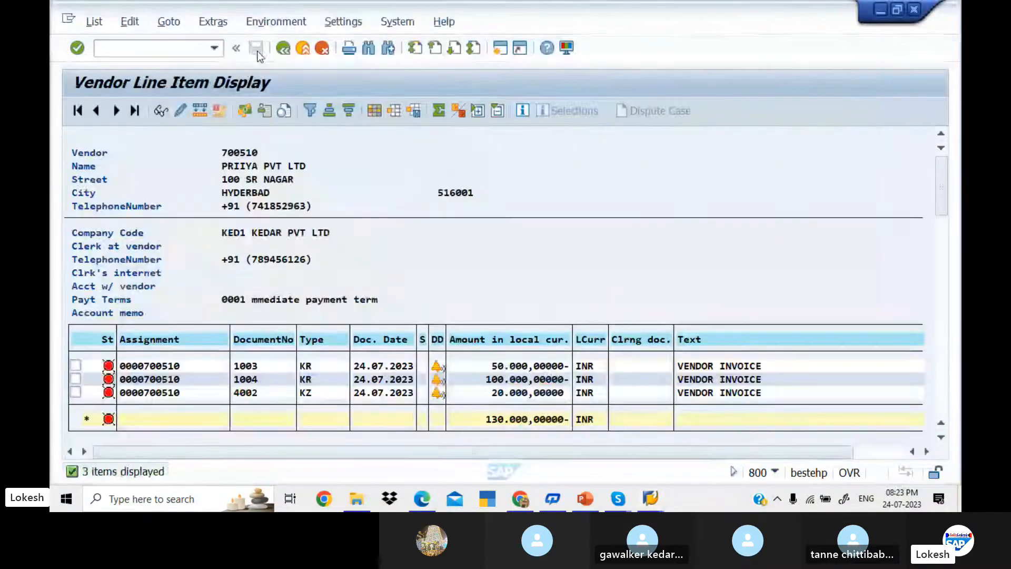
{"action": "left_click", "coordinate": [94, 22]}
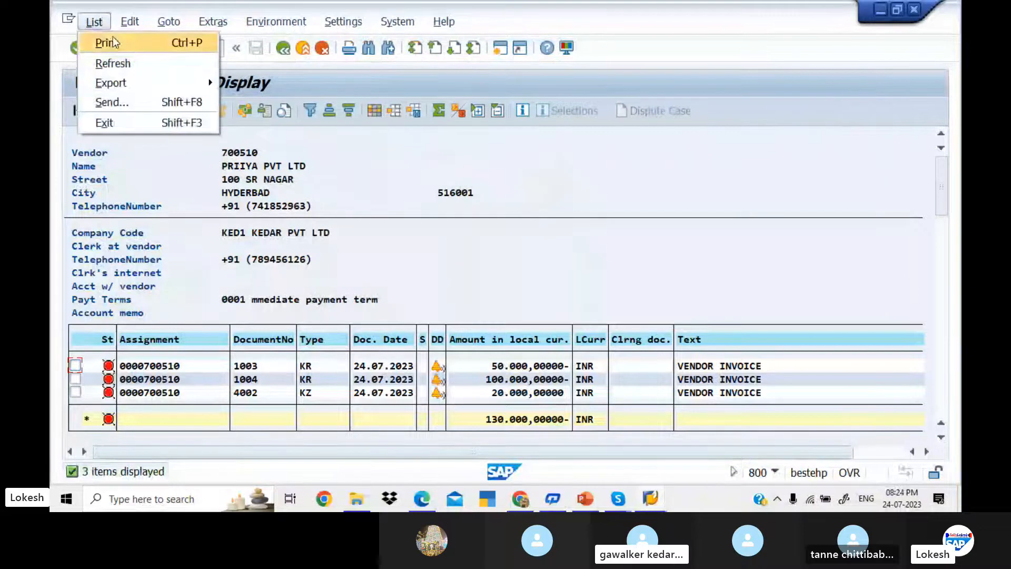
{"action": "left_click", "coordinate": [130, 65]}
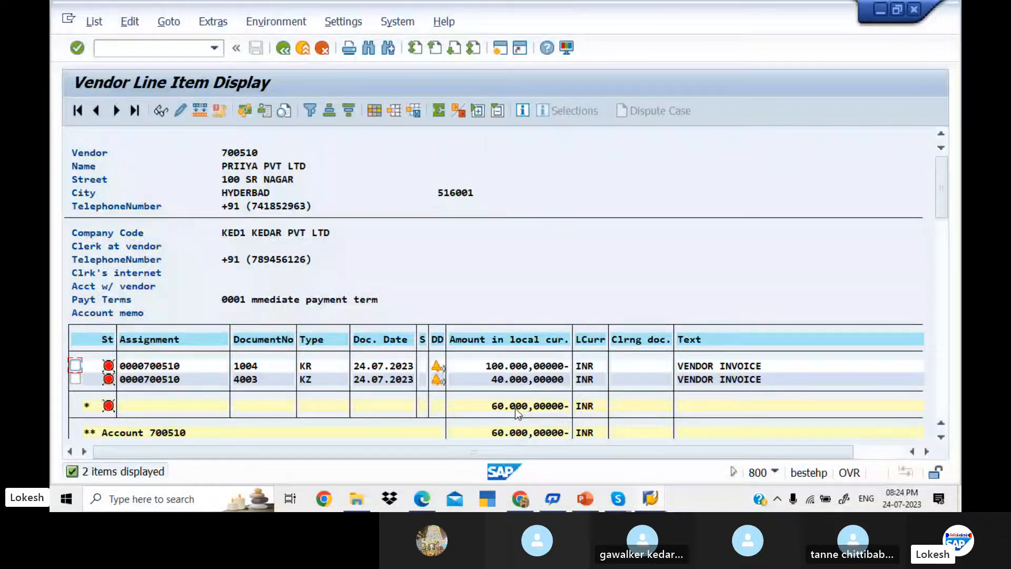
Step: Back in F-53, set the new payment's document date to 24.07.2023
{"action": "key", "text": "alt+Tab"}
{"action": "key", "text": "space"}
{"action": "left_click", "coordinate": [213, 156]}
Step: Enter reference 04 and header text Vendor Payment
{"action": "key", "text": "Tab"}
{"action": "key", "text": "Tab"}
{"action": "key", "text": "Tab"}
{"action": "key", "text": "Tab"}
{"action": "key", "text": "Tab"}
{"action": "key", "text": "Tab"}
{"action": "key", "text": "Tab"}
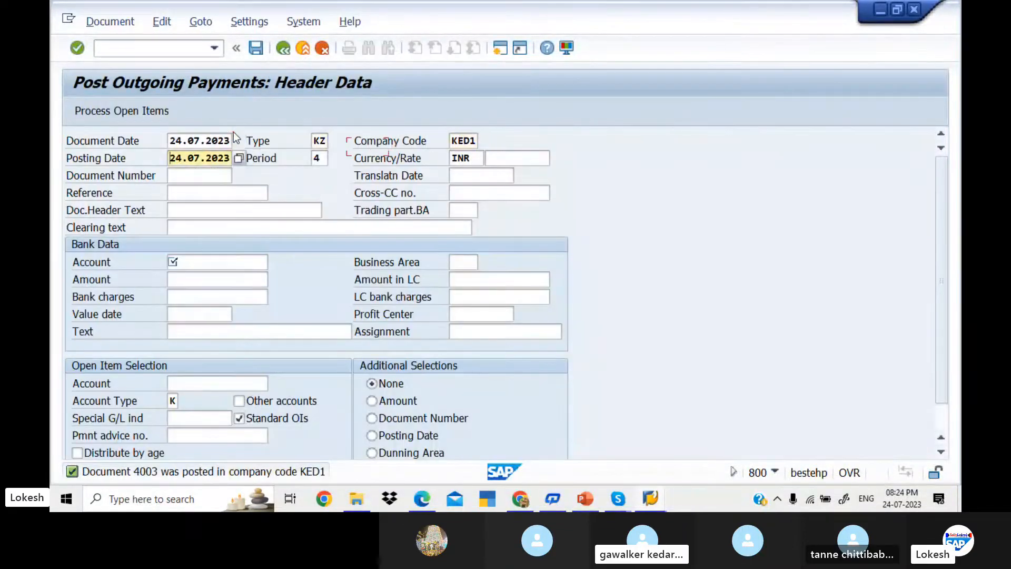
{"action": "key", "text": "Tab"}
{"action": "key", "text": "space"}
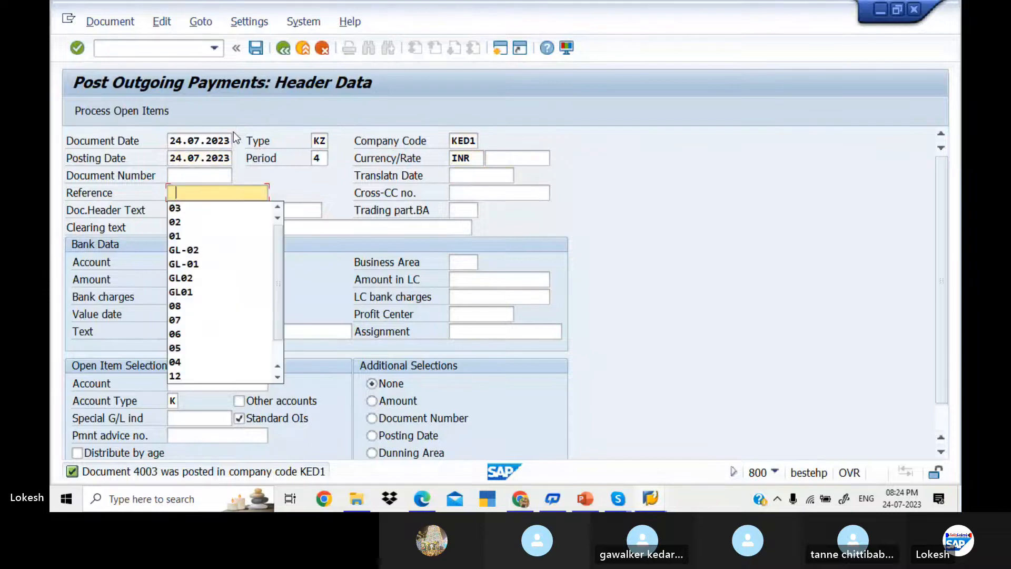
{"action": "key", "text": "Down"}
{"action": "key", "text": "Tab"}
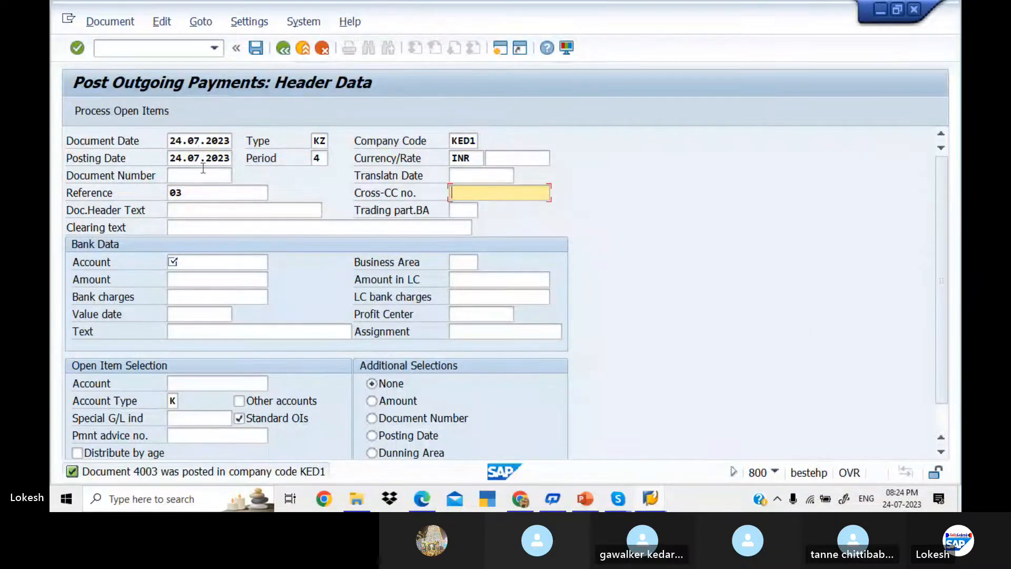
{"action": "left_click", "coordinate": [208, 192]}
{"action": "key", "text": "BackSpace"}
{"action": "type", "text": "4"}
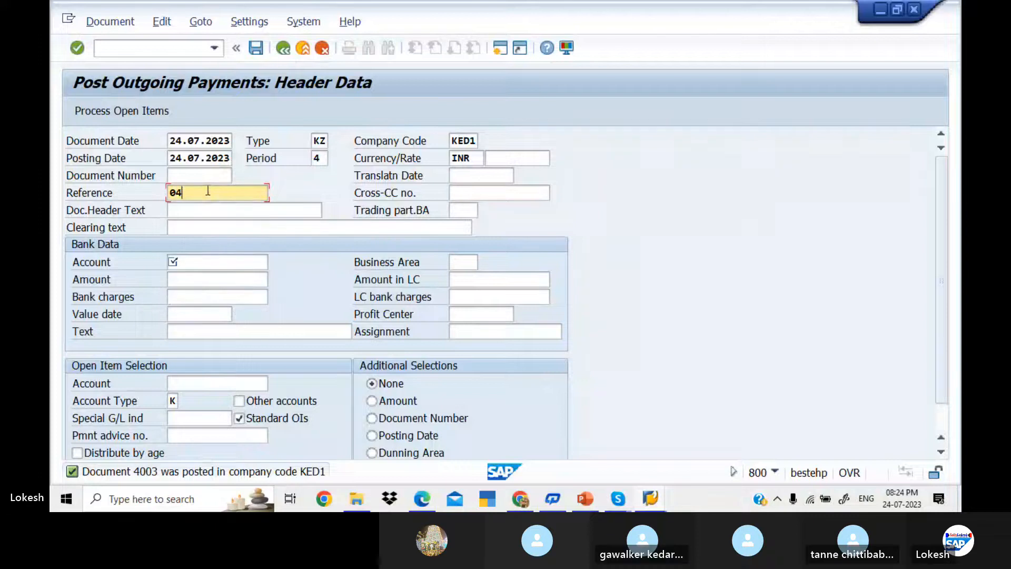
{"action": "key", "text": "Tab"}
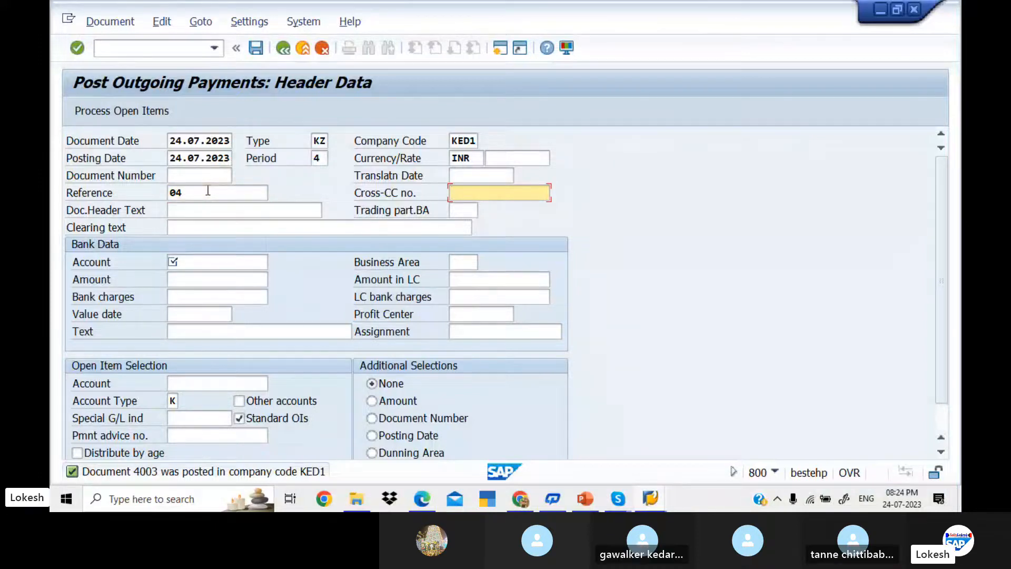
{"action": "key", "text": "Tab"}
{"action": "key", "text": "Down"}
{"action": "key", "text": "Down"}
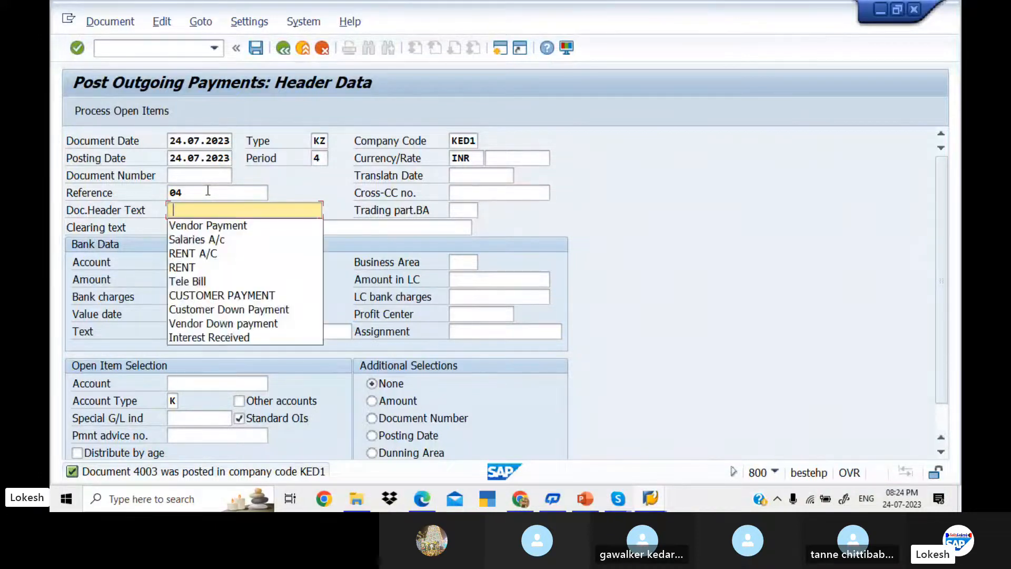
{"action": "key", "text": "Tab"}
{"action": "key", "text": "Tab"}
{"action": "key", "text": "Tab"}
Step: Set bank account 200001, amount 30000 and value date 24.07.2023
{"action": "key", "text": "Down"}
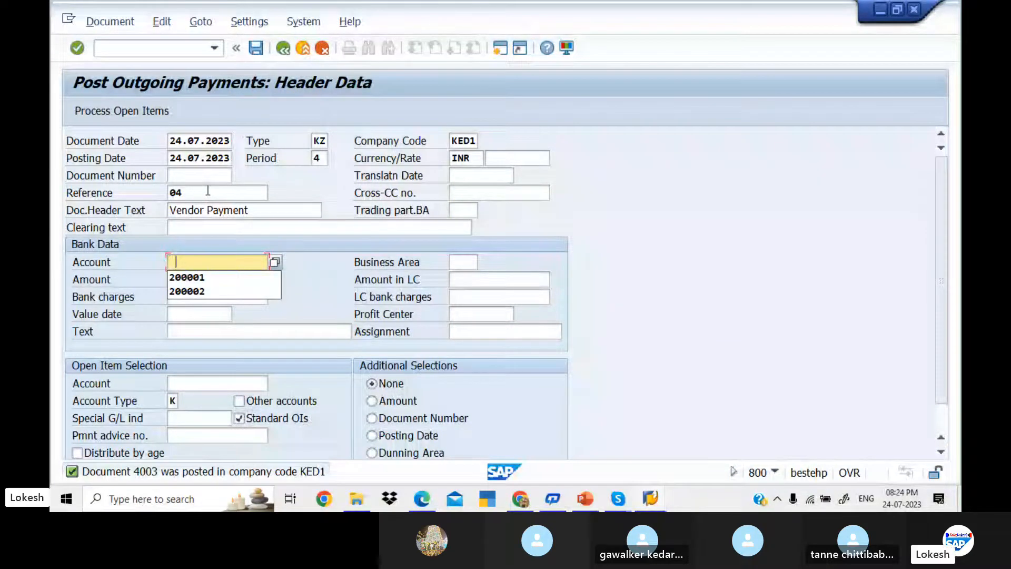
{"action": "key", "text": "Down"}
{"action": "key", "text": "Tab"}
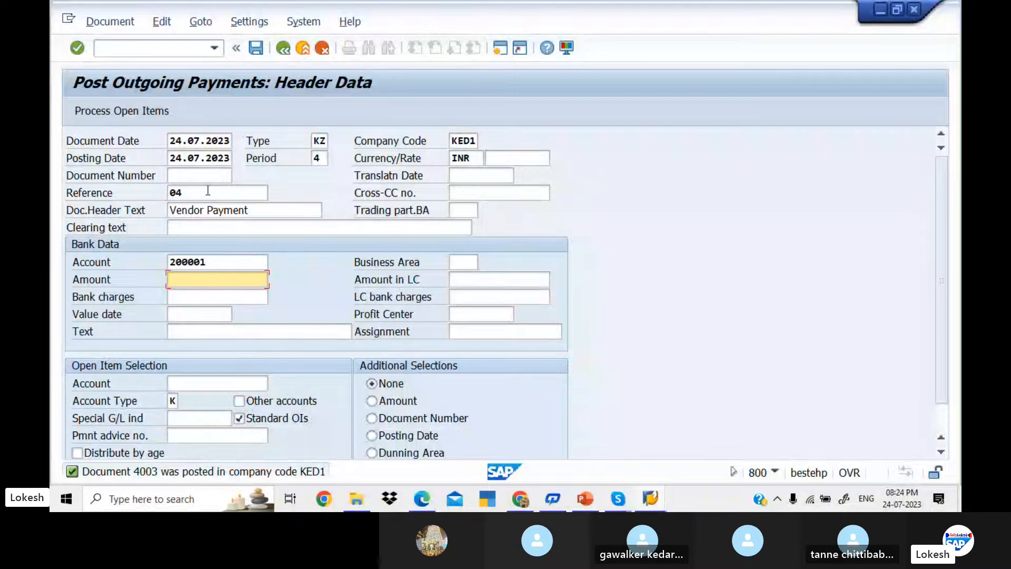
{"action": "type", "text": "3"}
{"action": "key", "text": "Down"}
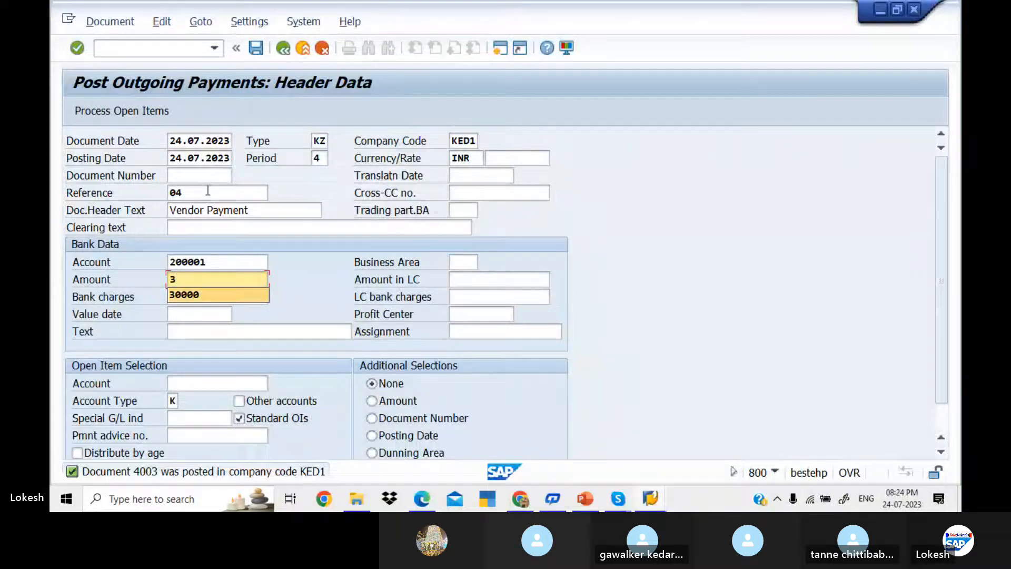
{"action": "key", "text": "Tab"}
{"action": "key", "text": "Tab"}
{"action": "key", "text": "Tab"}
{"action": "type", "text": "24.07.2023"}
{"action": "key", "text": "Tab"}
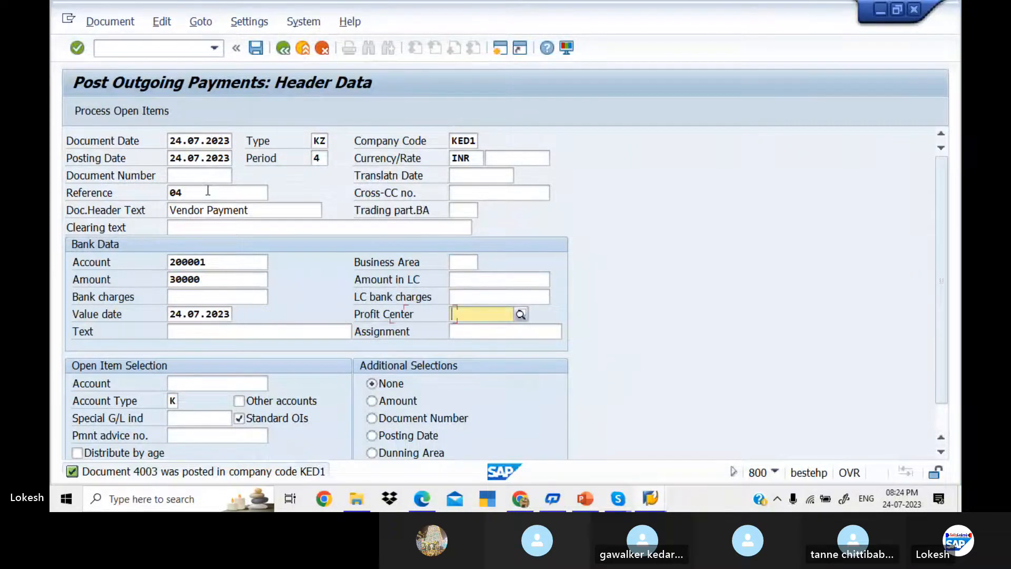
Step: Add text VENDOR INVOICE and account 700510, then load its open items
{"action": "key", "text": "Tab"}
{"action": "key", "text": "space"}
{"action": "key", "text": "Down"}
{"action": "key", "text": "Tab"}
{"action": "key", "text": "Tab"}
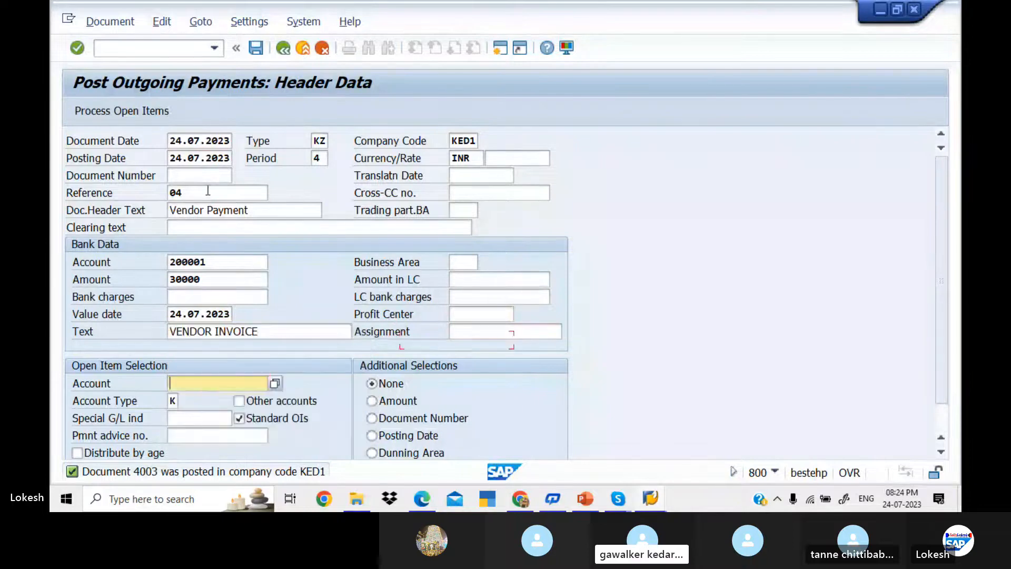
{"action": "key", "text": "space"}
{"action": "key", "text": "Down"}
{"action": "key", "text": "Tab"}
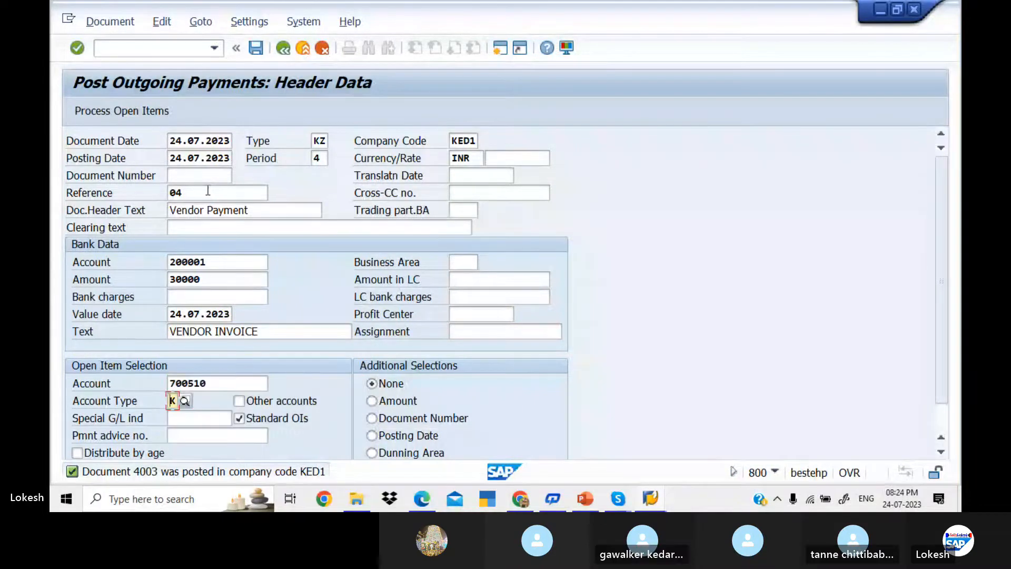
{"action": "left_click", "coordinate": [127, 109]}
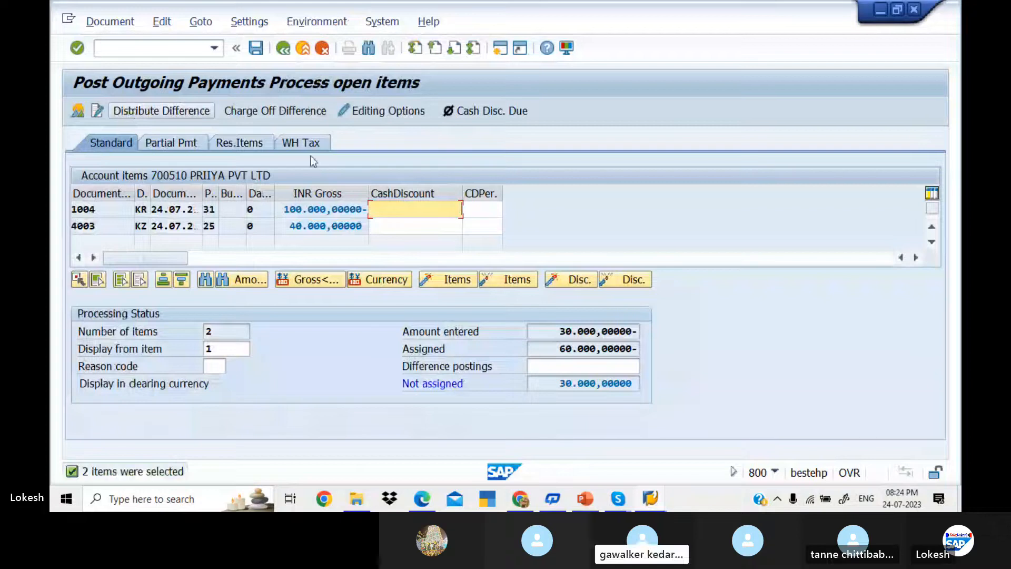
Step: On the Res.Items tab, carry a 30,000 residual on invoice 1004 and proceed to posting
{"action": "left_click", "coordinate": [239, 142]}
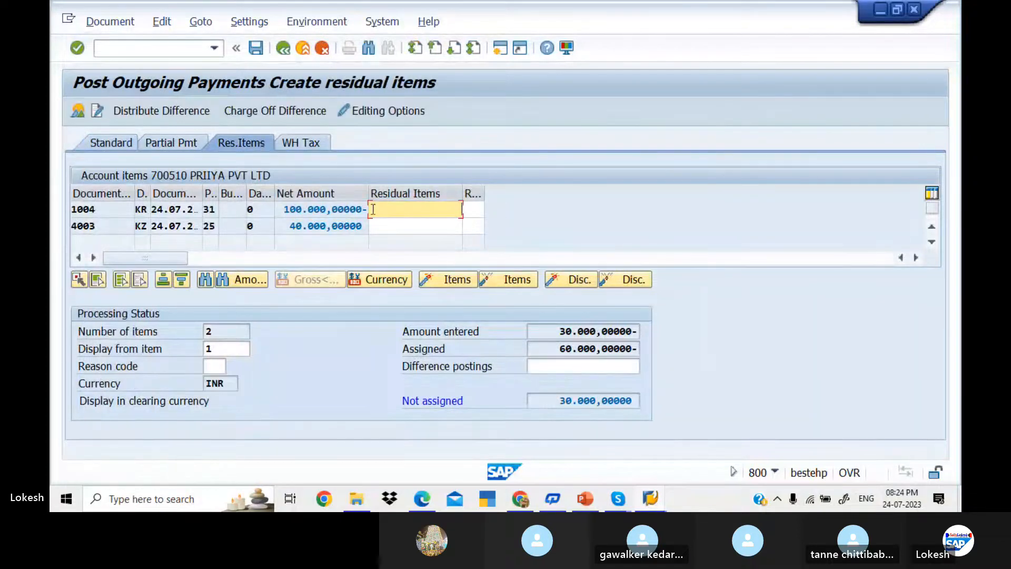
{"action": "double_click", "coordinate": [344, 225]}
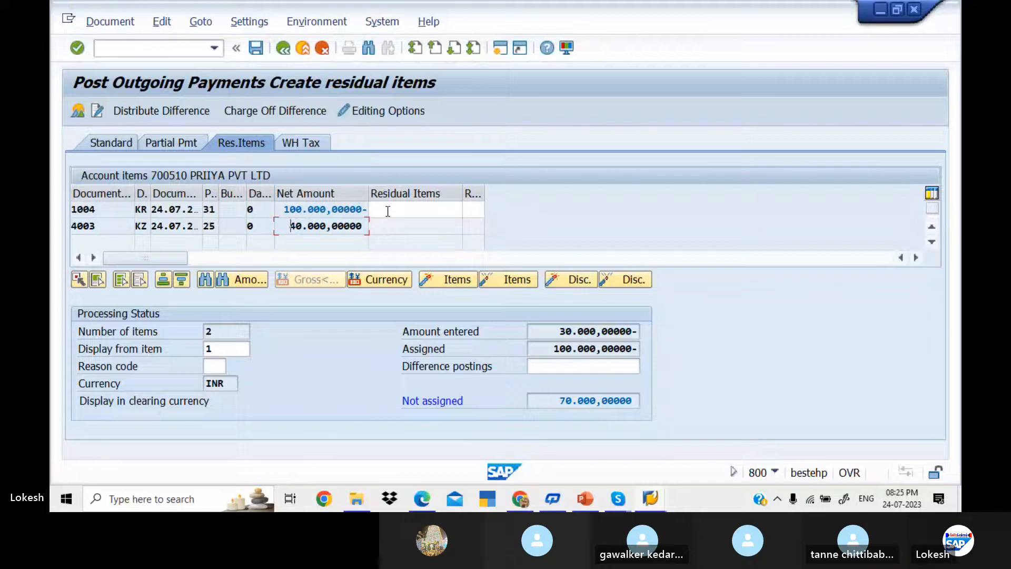
{"action": "double_click", "coordinate": [354, 223]}
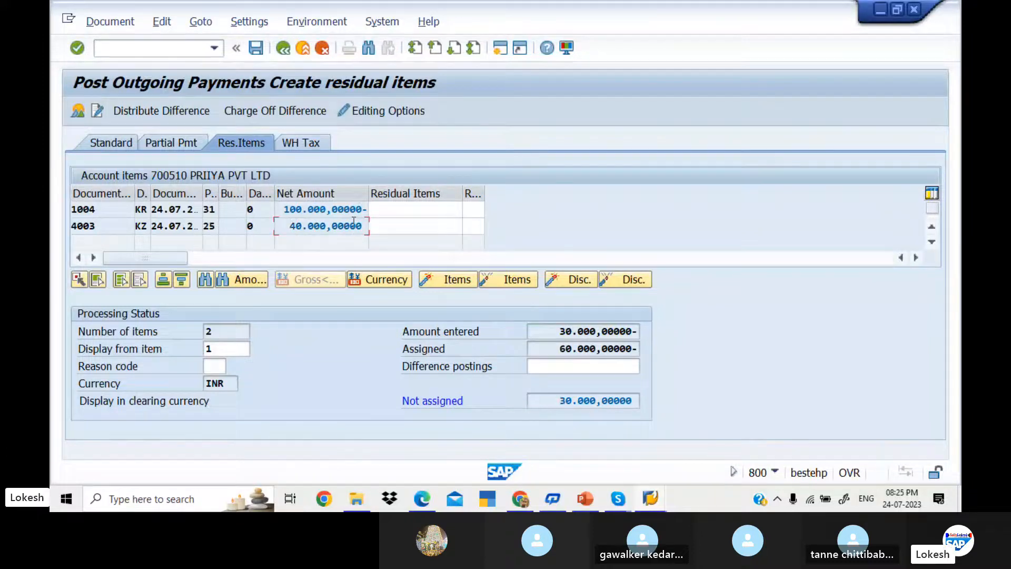
{"action": "double_click", "coordinate": [402, 210]}
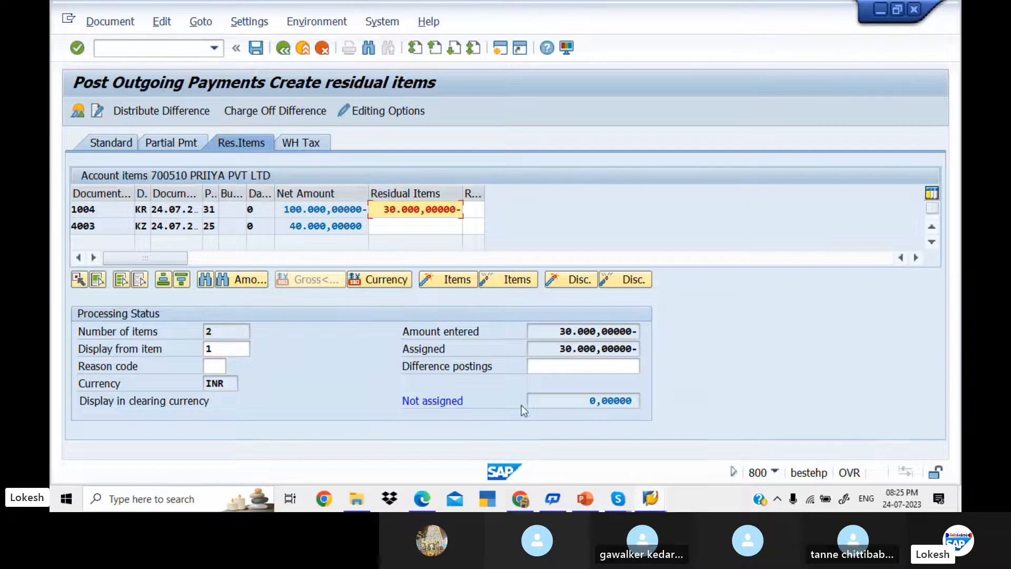
{"action": "left_click", "coordinate": [256, 48]}
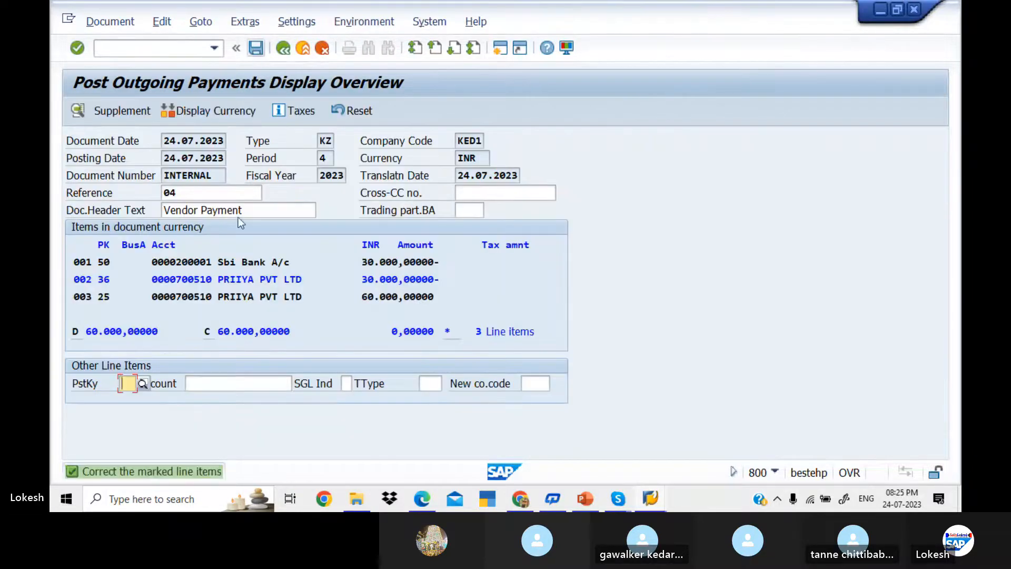
Step: Give vendor line 002 the text VENDOR INVOICE and post the residual payment
{"action": "double_click", "coordinate": [251, 280]}
{"action": "left_click", "coordinate": [252, 281]}
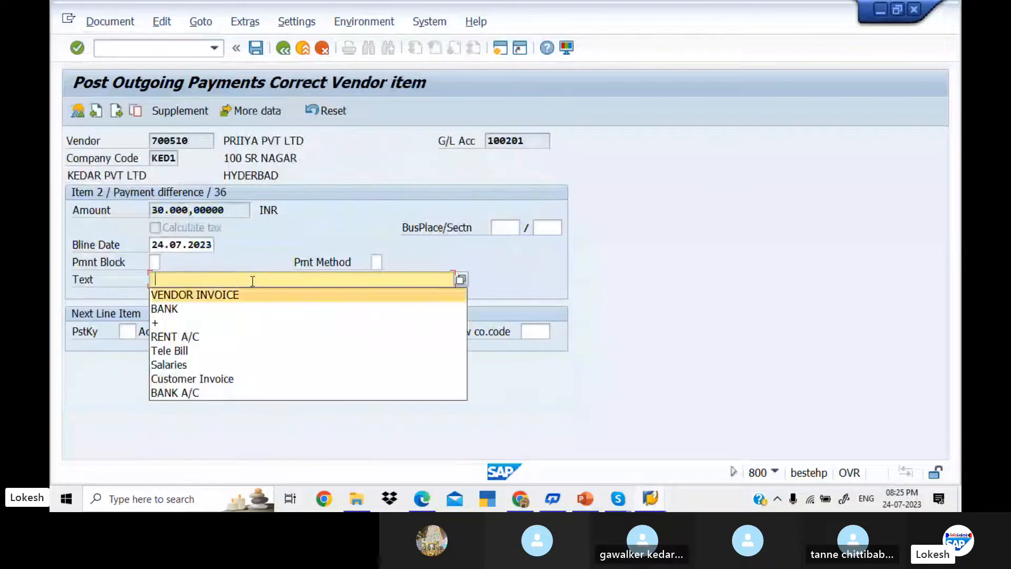
{"action": "key", "text": "Return"}
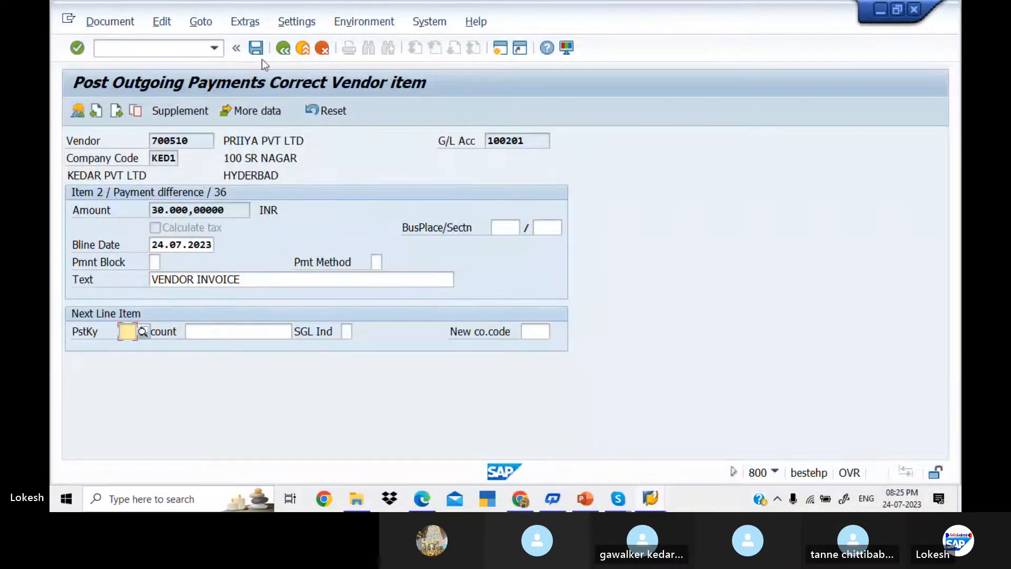
{"action": "left_click", "coordinate": [260, 52]}
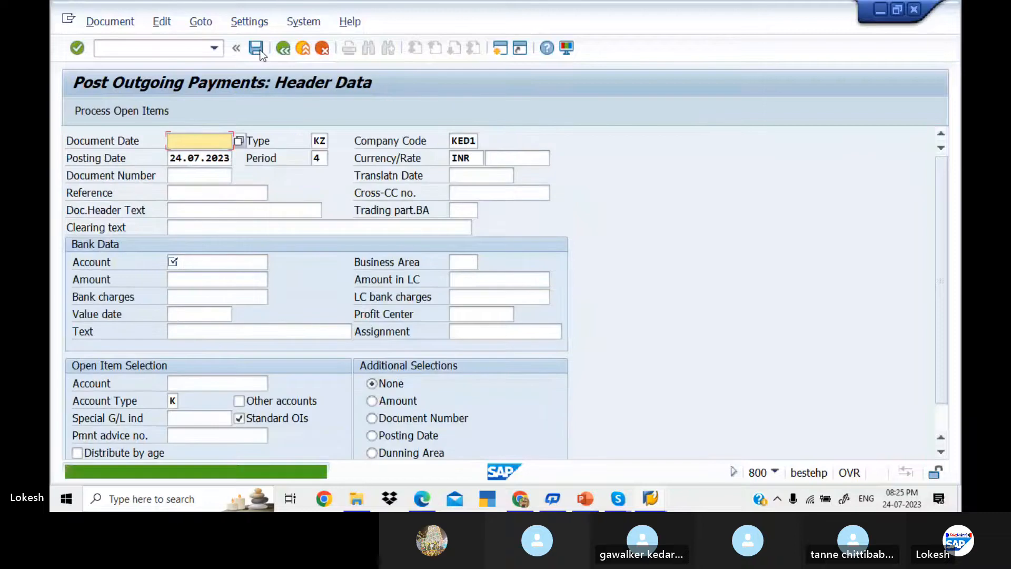
Step: Refresh vendor 700510's open item list in FBL1N
{"action": "key", "text": "alt+Tab"}
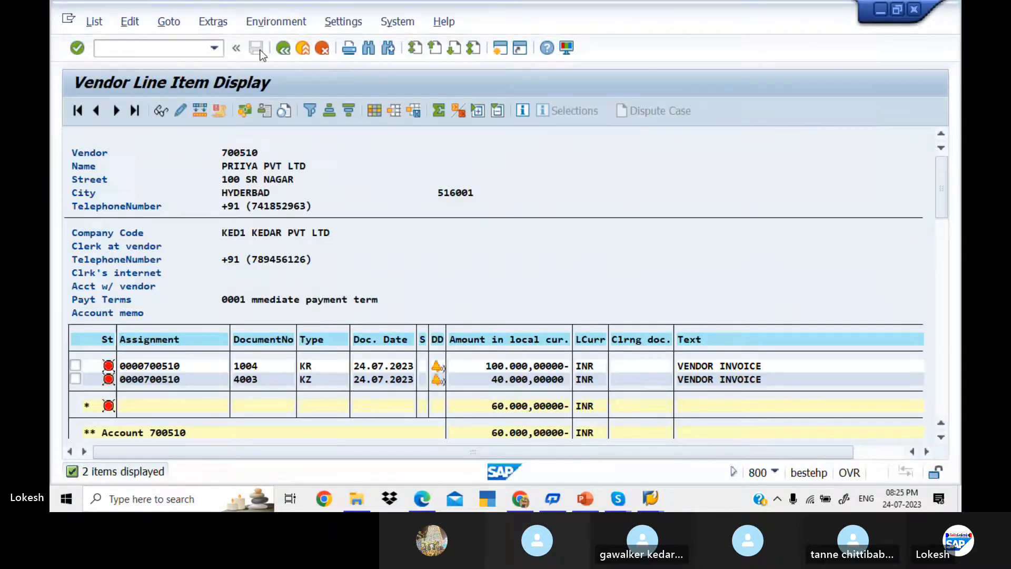
{"action": "left_click", "coordinate": [94, 21]}
{"action": "left_click", "coordinate": [124, 63]}
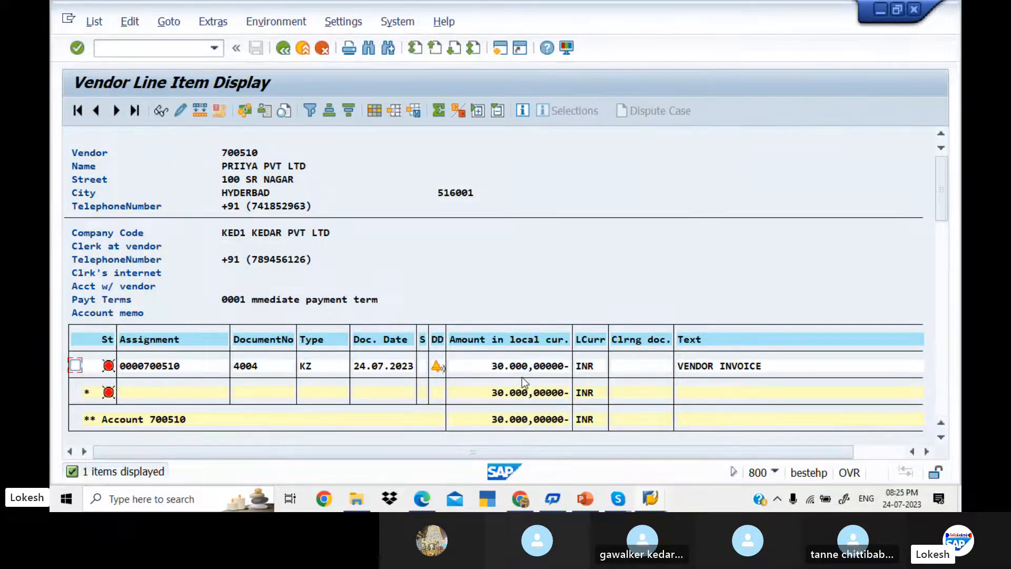
Step: In F-53, set document date 24.07.2023 and reference 05
{"action": "key", "text": "alt+Tab"}
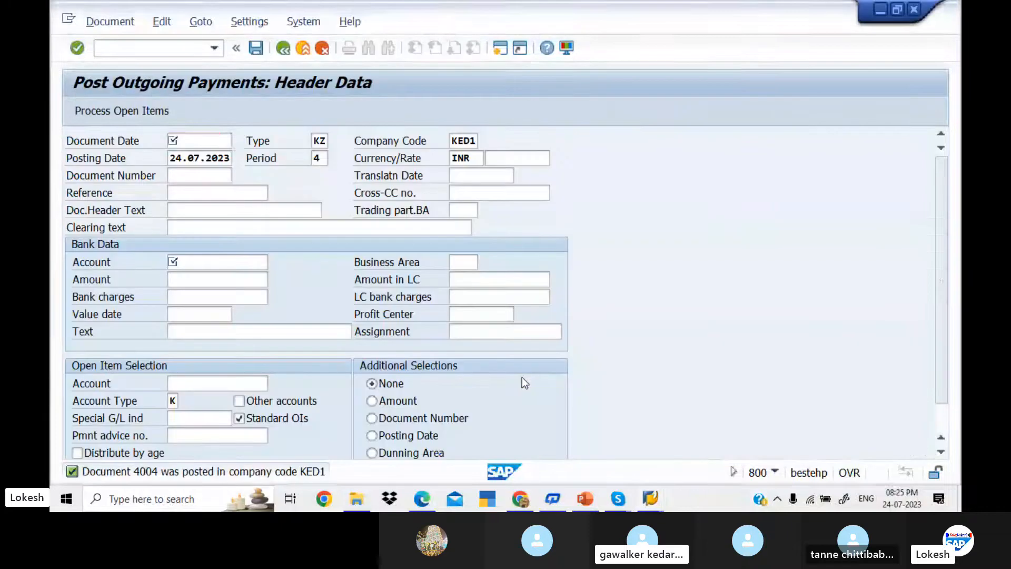
{"action": "key", "text": "Down"}
{"action": "key", "text": "Return"}
{"action": "key", "text": "Tab"}
{"action": "key", "text": "Tab"}
{"action": "key", "text": "Tab"}
{"action": "key", "text": "Tab"}
{"action": "key", "text": "Tab"}
{"action": "key", "text": "Tab"}
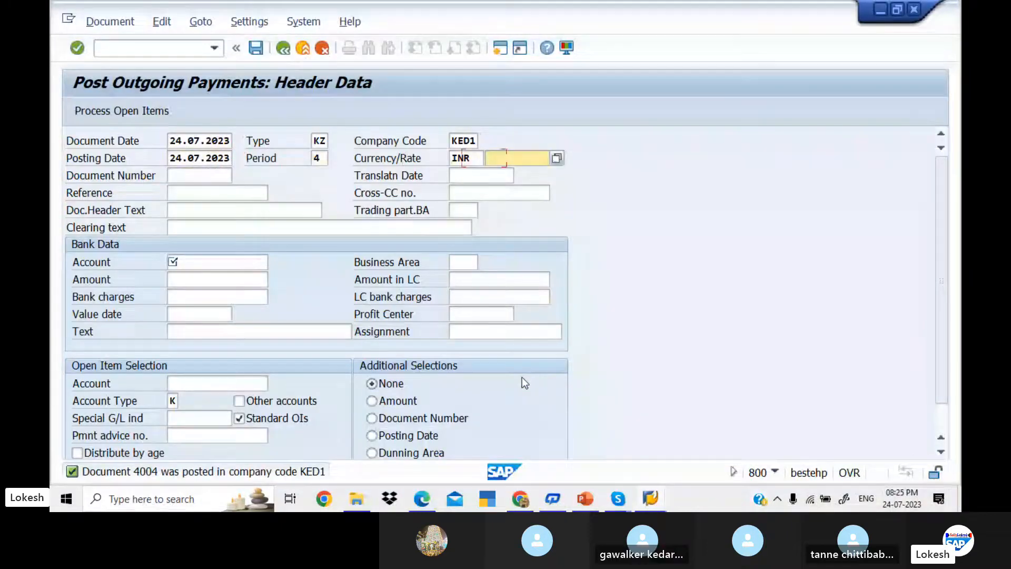
{"action": "key", "text": "Down"}
{"action": "key", "text": "Return"}
{"action": "key", "text": "Tab"}
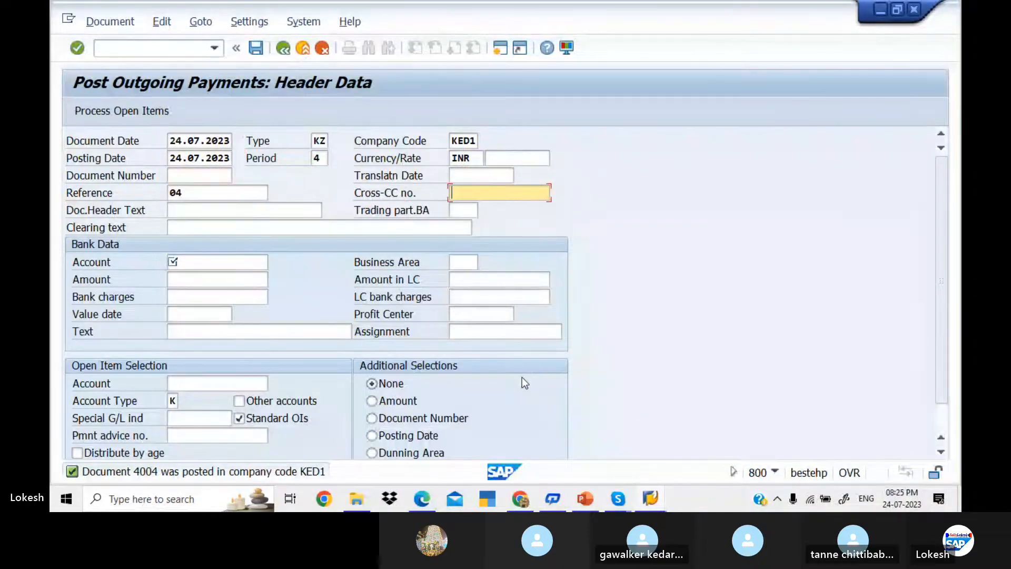
{"action": "left_click", "coordinate": [192, 194]}
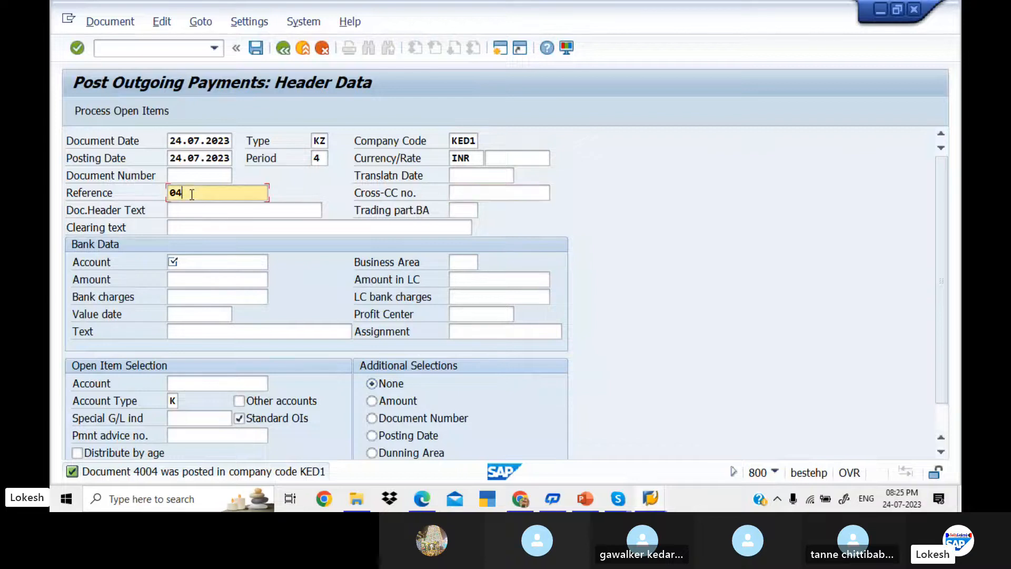
{"action": "key", "text": "BackSpace"}
{"action": "type", "text": "5"}
{"action": "key", "text": "Tab"}
{"action": "key", "text": "Tab"}
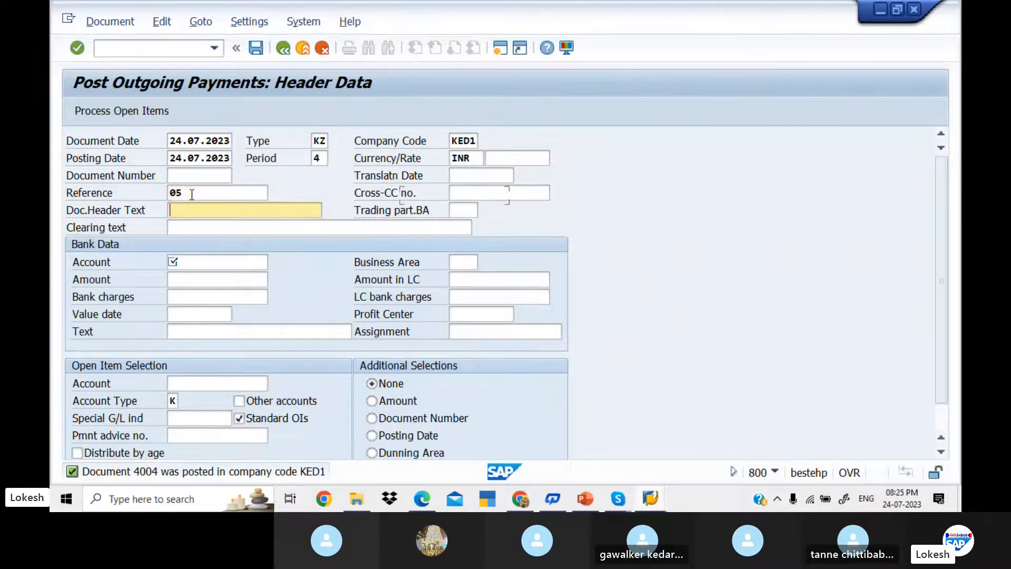
Step: Fill header text Vendor Payment, bank account 200001 and amount 30000
{"action": "key", "text": "Down"}
{"action": "key", "text": "Return"}
{"action": "key", "text": "Tab"}
{"action": "key", "text": "Tab"}
{"action": "key", "text": "Tab"}
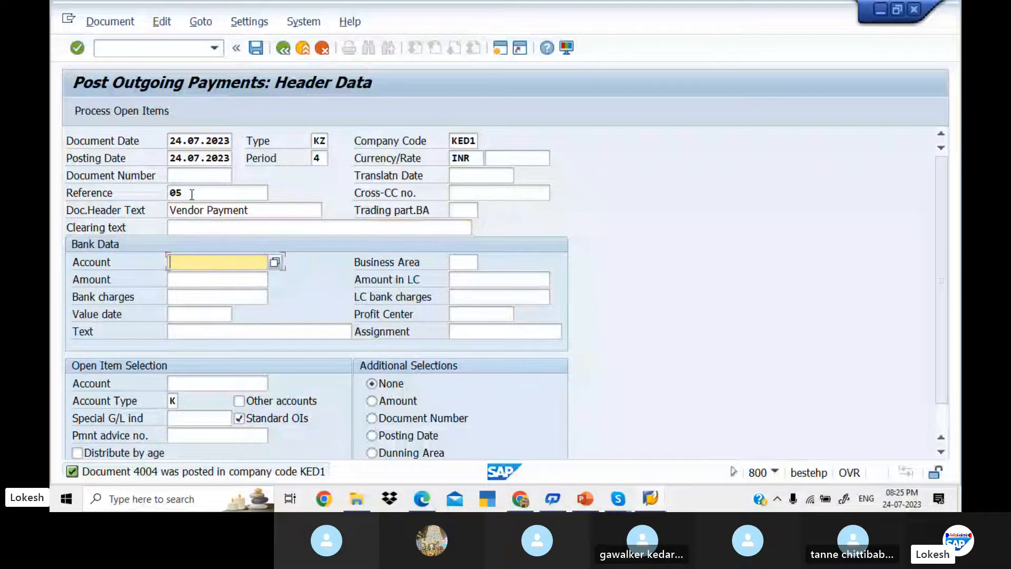
{"action": "key", "text": "Down"}
{"action": "key", "text": "Tab"}
{"action": "key", "text": "Tab"}
{"action": "key", "text": "Down"}
{"action": "key", "text": "Tab"}
{"action": "key", "text": "Tab"}
{"action": "key", "text": "Tab"}
{"action": "key", "text": "Tab"}
{"action": "key", "text": "Tab"}
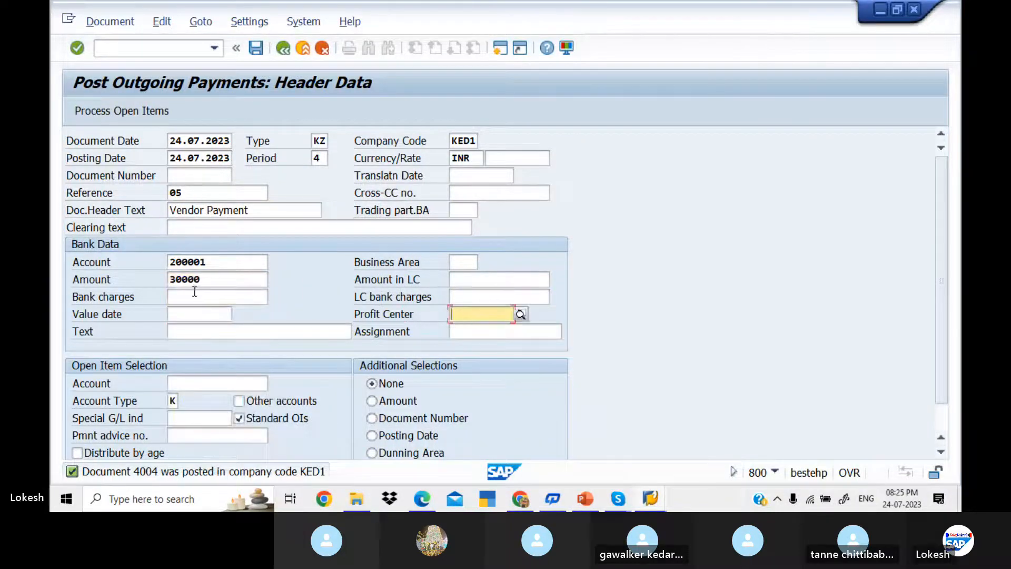
Step: Set value date 24.07.2023, text VENDOR INVOICE and vendor account 700510
{"action": "left_click", "coordinate": [202, 313]}
{"action": "key", "text": "Down"}
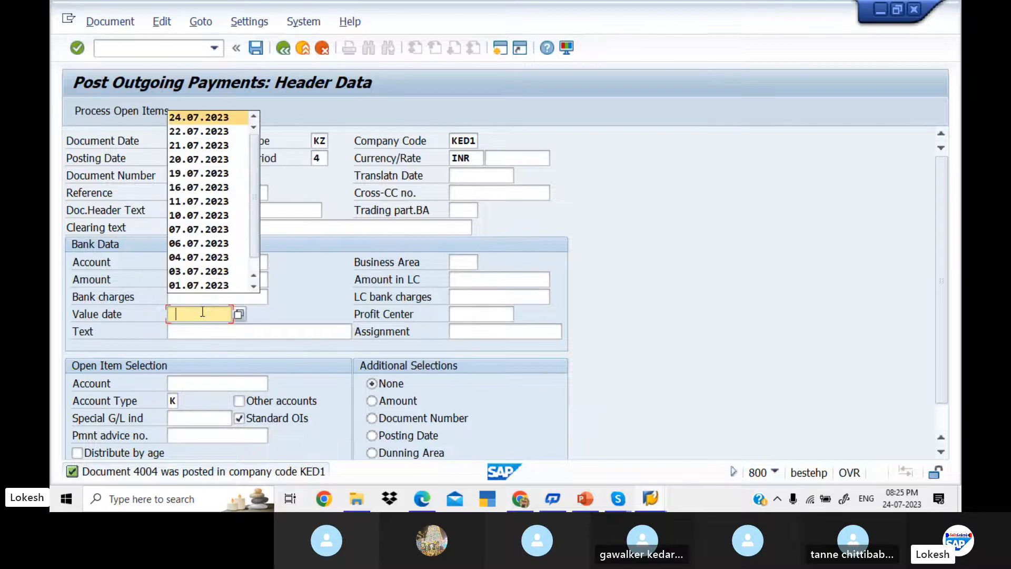
{"action": "key", "text": "Return"}
{"action": "key", "text": "Tab"}
{"action": "key", "text": "Tab"}
{"action": "key", "text": "Down"}
{"action": "key", "text": "Return"}
{"action": "key", "text": "Tab"}
{"action": "key", "text": "Tab"}
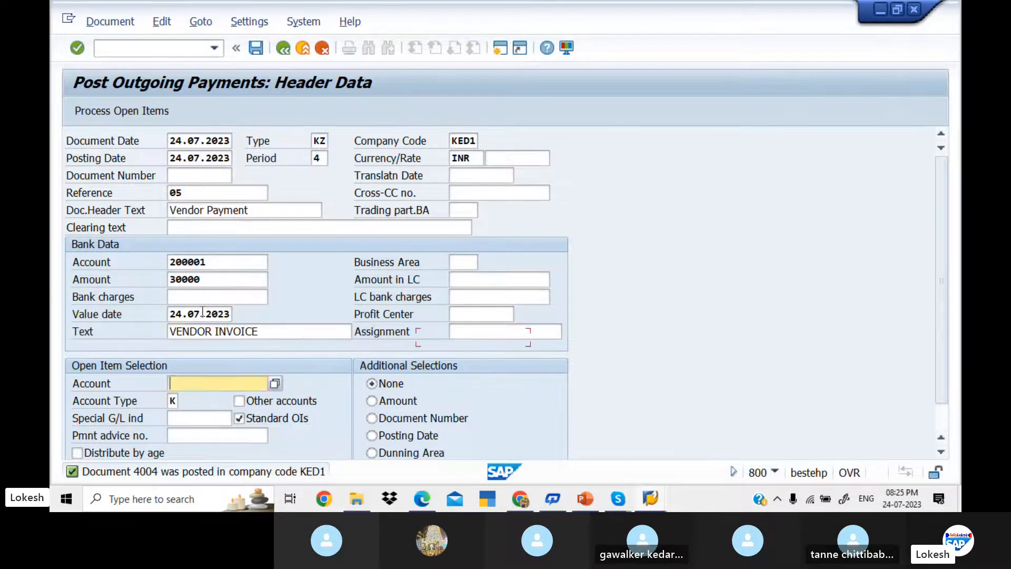
{"action": "key", "text": "Down"}
{"action": "key", "text": "Return"}
{"action": "key", "text": "Tab"}
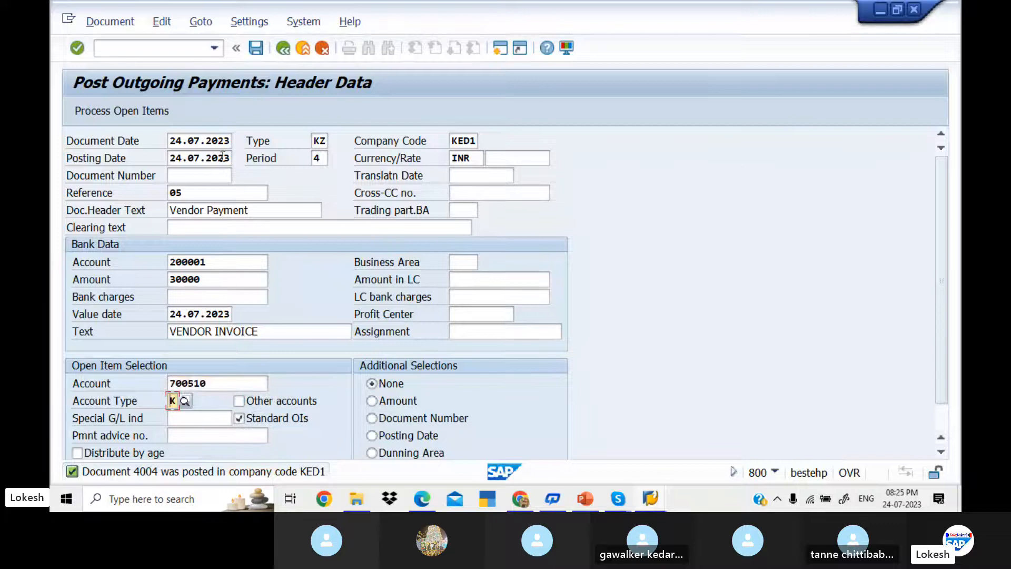
Step: Load the open items, clear item 4004 on Res.Items, and post
{"action": "left_click", "coordinate": [147, 116]}
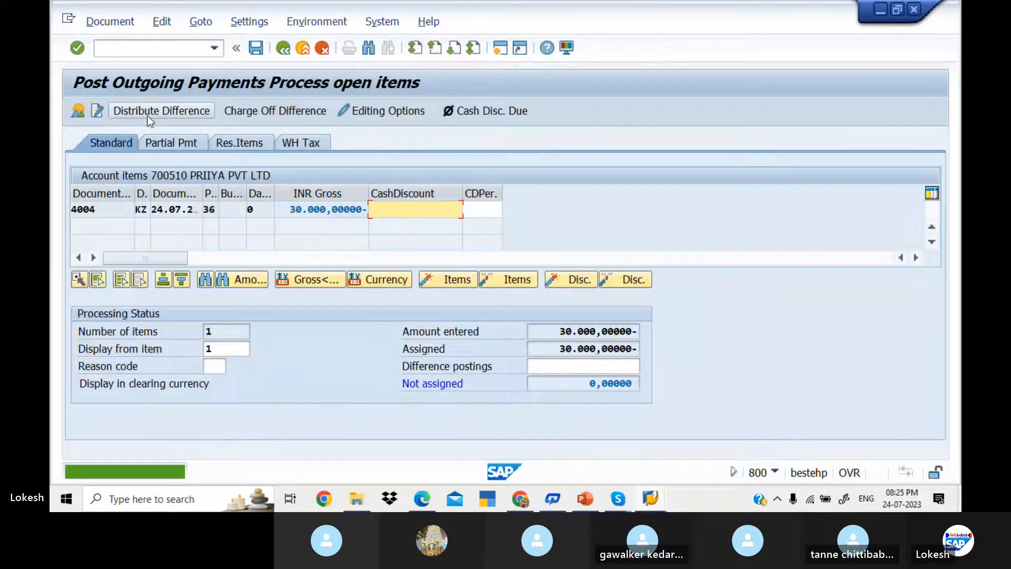
{"action": "left_click", "coordinate": [241, 145]}
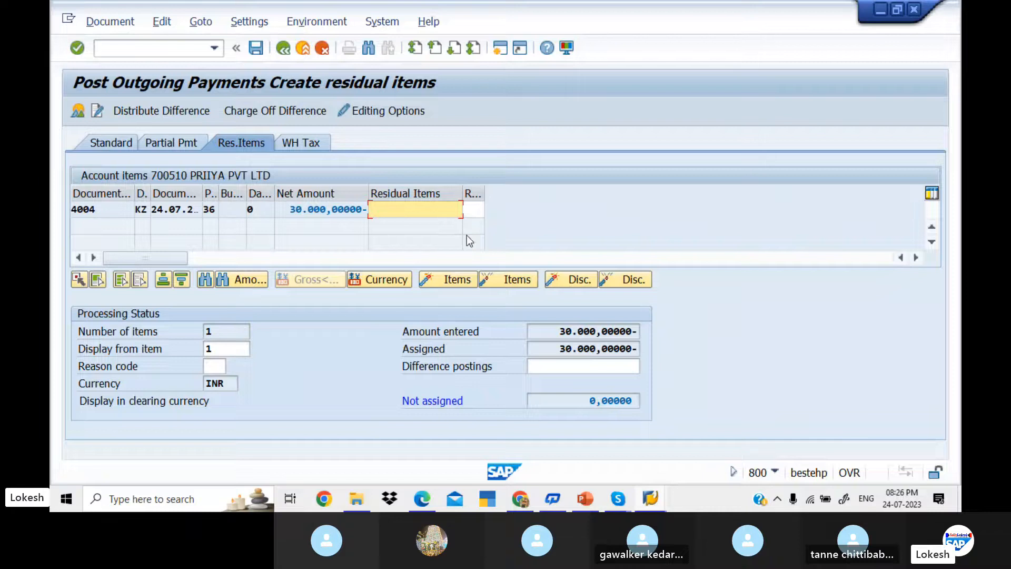
{"action": "left_click", "coordinate": [256, 49]}
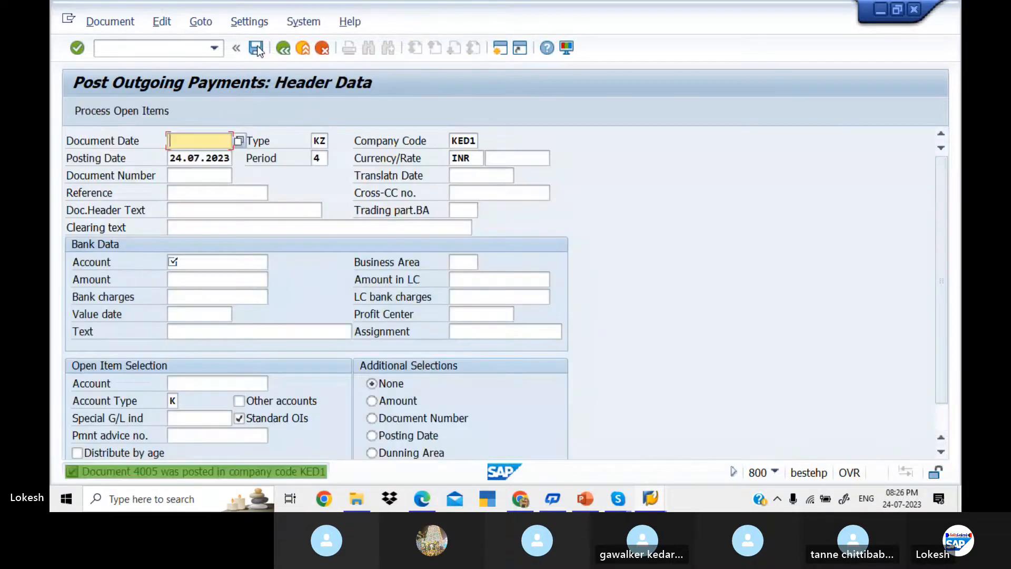
Step: Refresh FBL1N, dismiss the 'No items selected' message, and switch to cleared items
{"action": "key", "text": "alt+Tab"}
{"action": "left_click", "coordinate": [95, 22]}
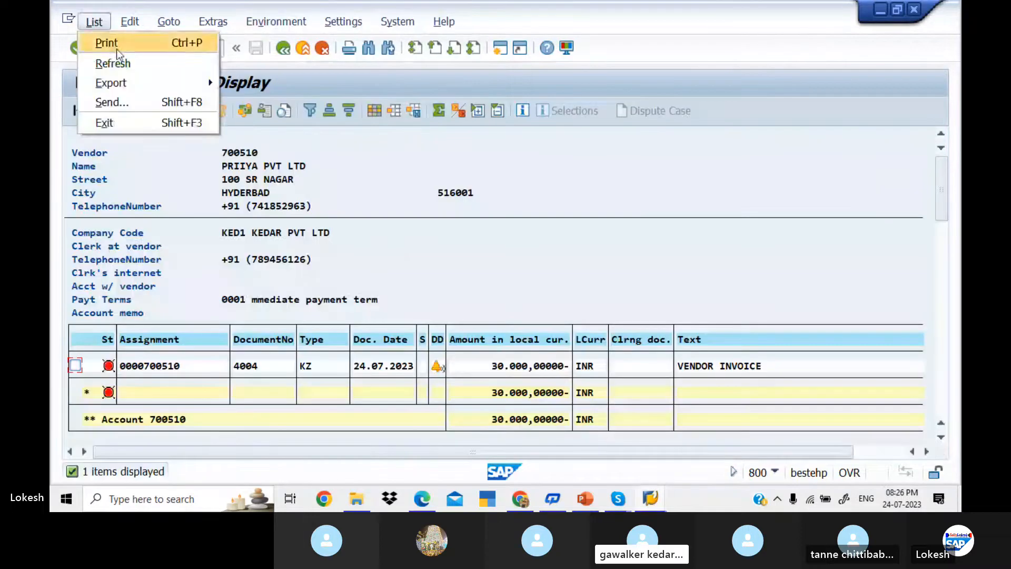
{"action": "left_click", "coordinate": [129, 65]}
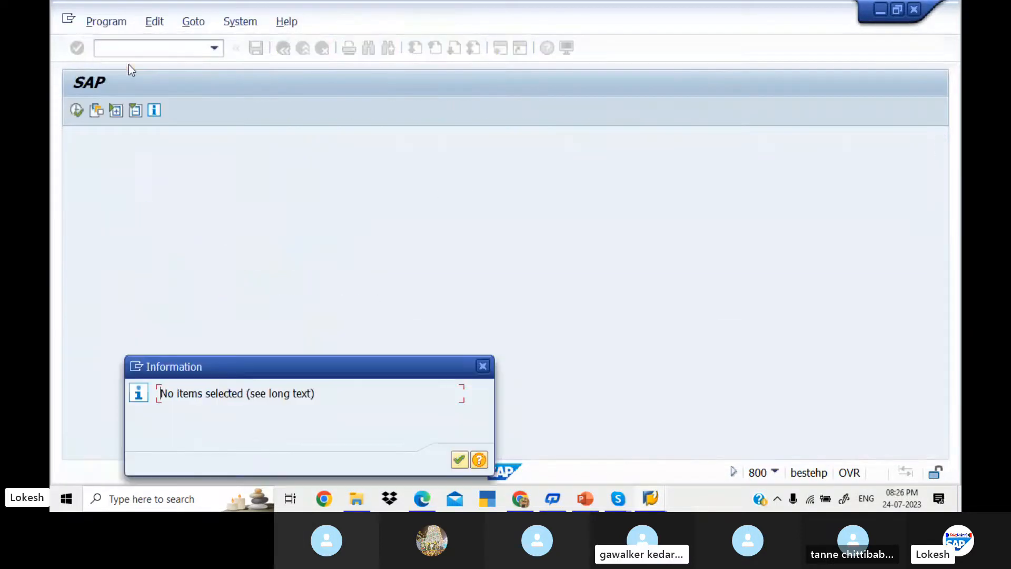
{"action": "left_click", "coordinate": [460, 459]}
{"action": "left_click", "coordinate": [96, 384]}
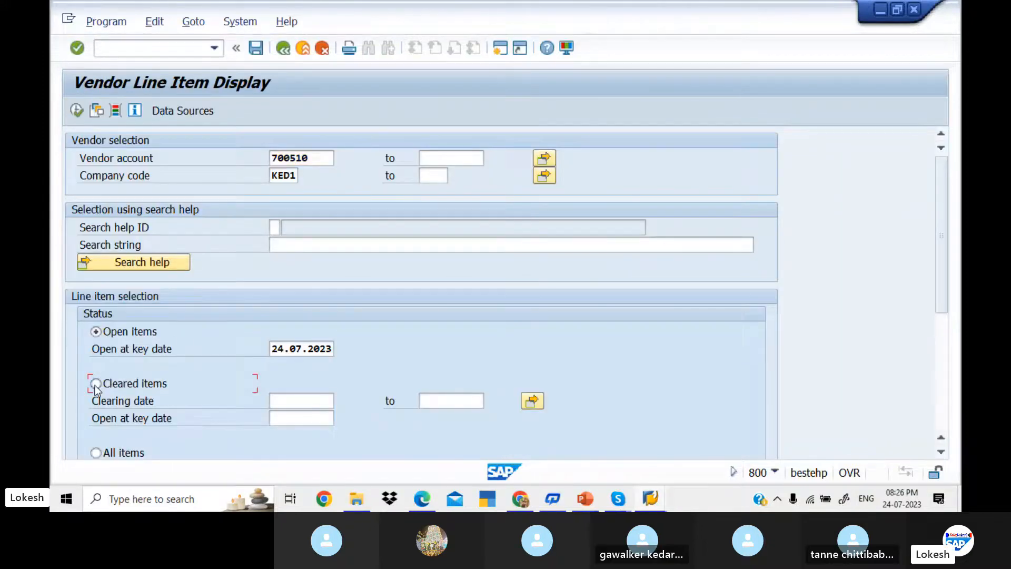
{"action": "left_click", "coordinate": [281, 401]}
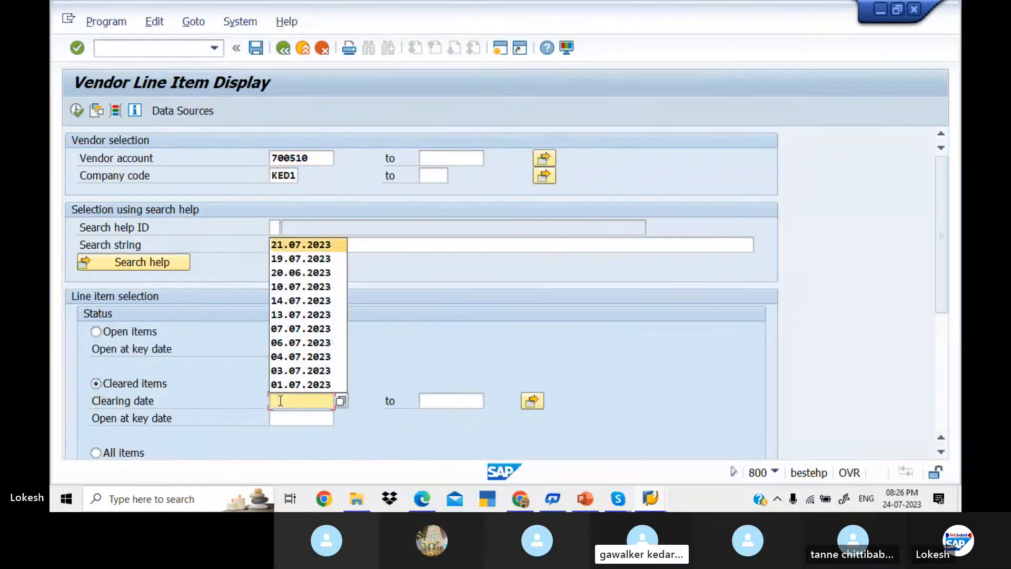
Step: Run the cleared-items report for clearing date 24.07.2023 and scroll through its 12 items
{"action": "type", "text": "24"}
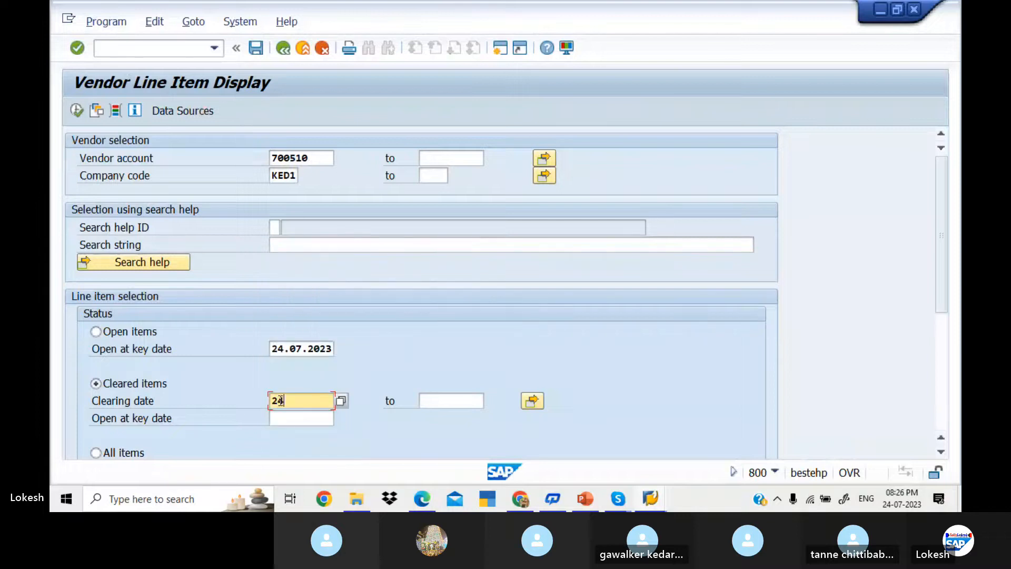
{"action": "type", "text": "."}
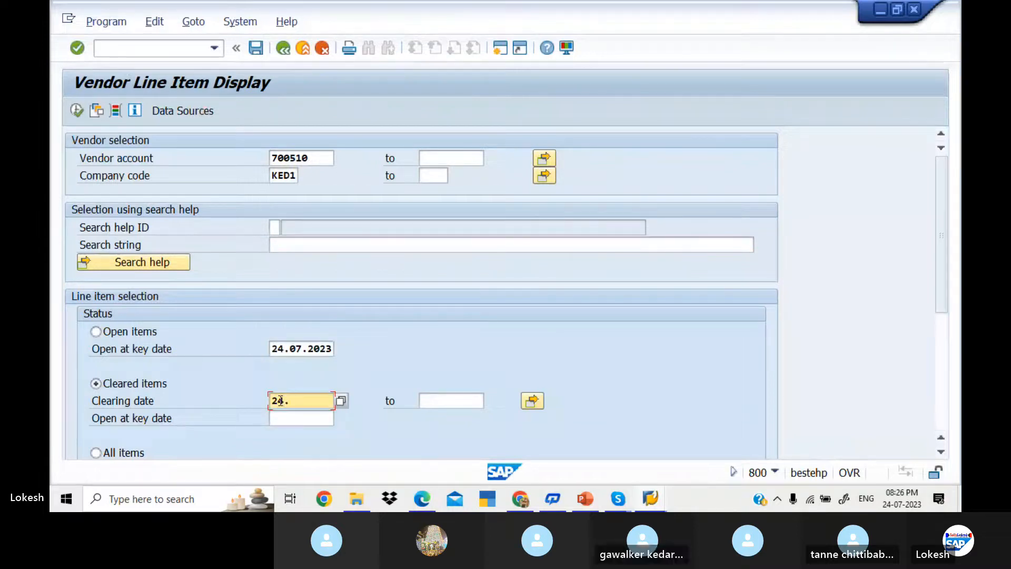
{"action": "type", "text": "07.2023"}
{"action": "key", "text": "Tab"}
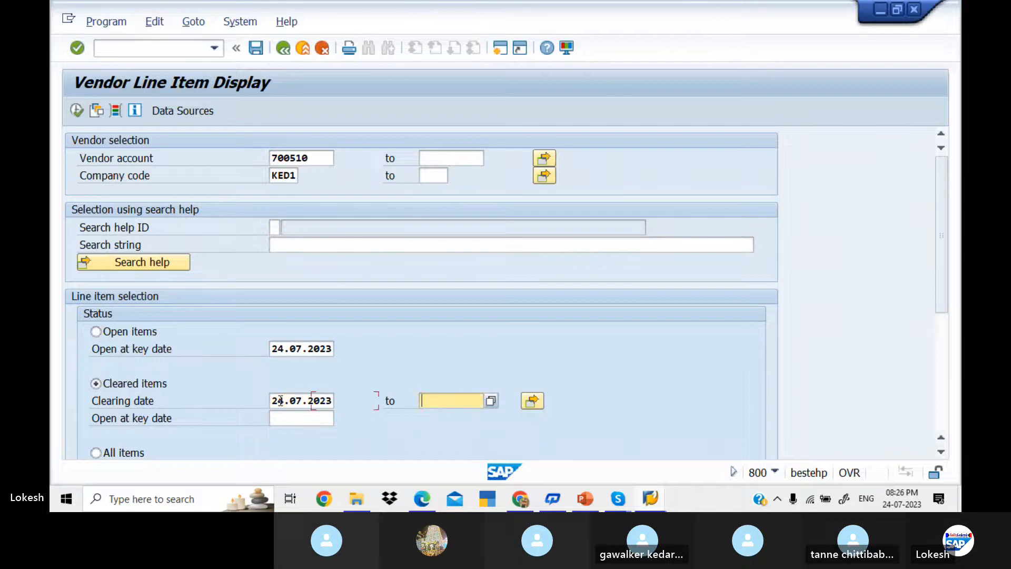
{"action": "left_click", "coordinate": [78, 108]}
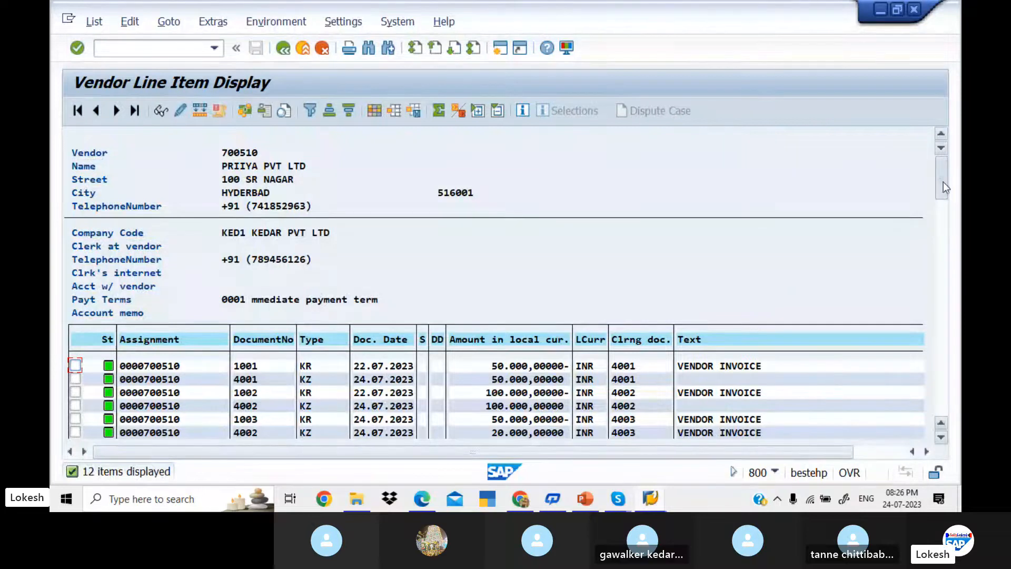
{"action": "left_click_drag", "start_coordinate": [944, 182], "coordinate": [947, 205]}
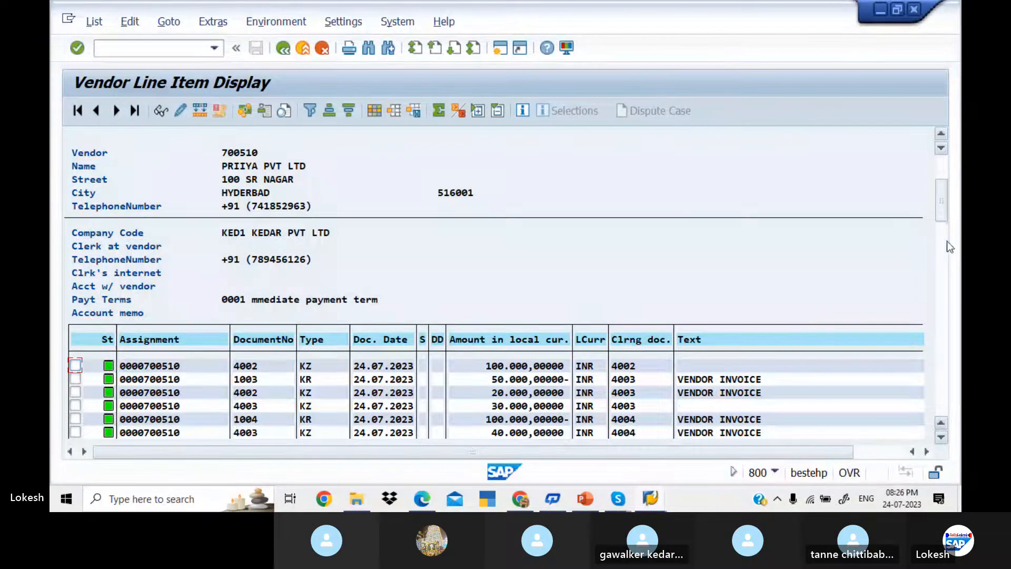
{"action": "left_click_drag", "start_coordinate": [947, 242], "coordinate": [947, 248]}
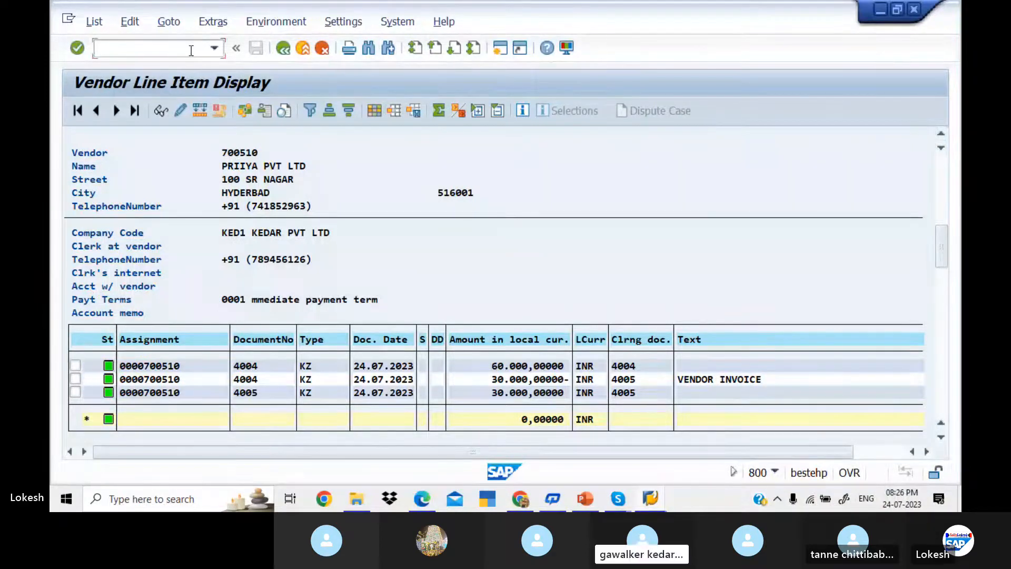
Step: In FB60, enter vendor 700510, invoice date 24.07.2023 and reference 04
{"action": "type", "text": "/"}
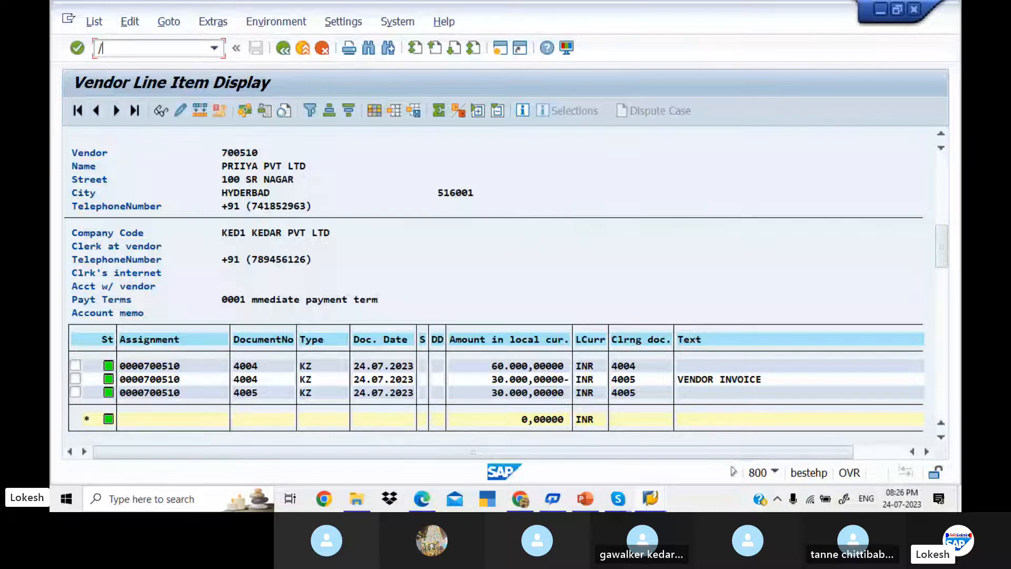
{"action": "type", "text": "n"}
{"action": "key", "text": "Return"}
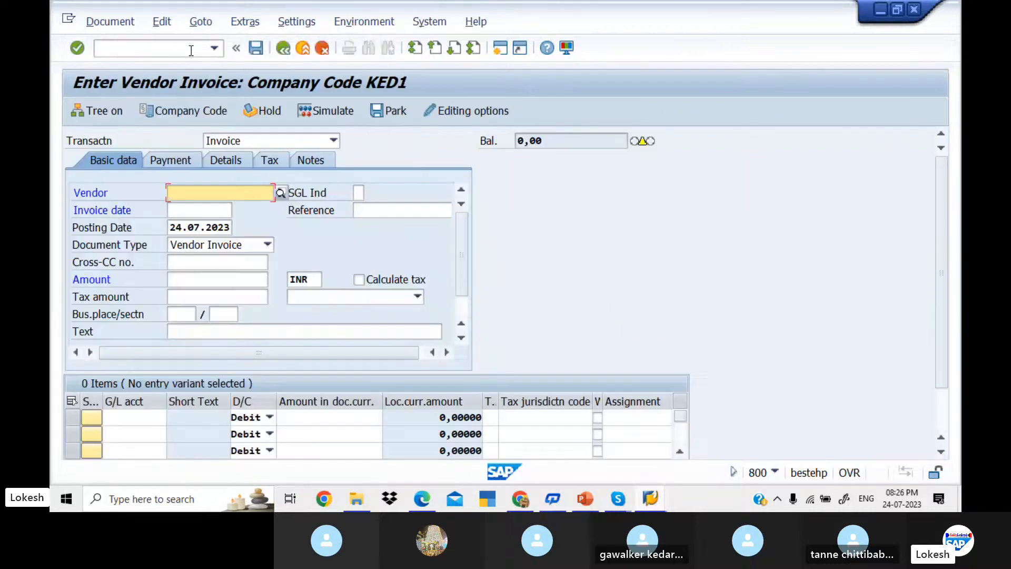
{"action": "key", "text": "Down"}
{"action": "key", "text": "Tab"}
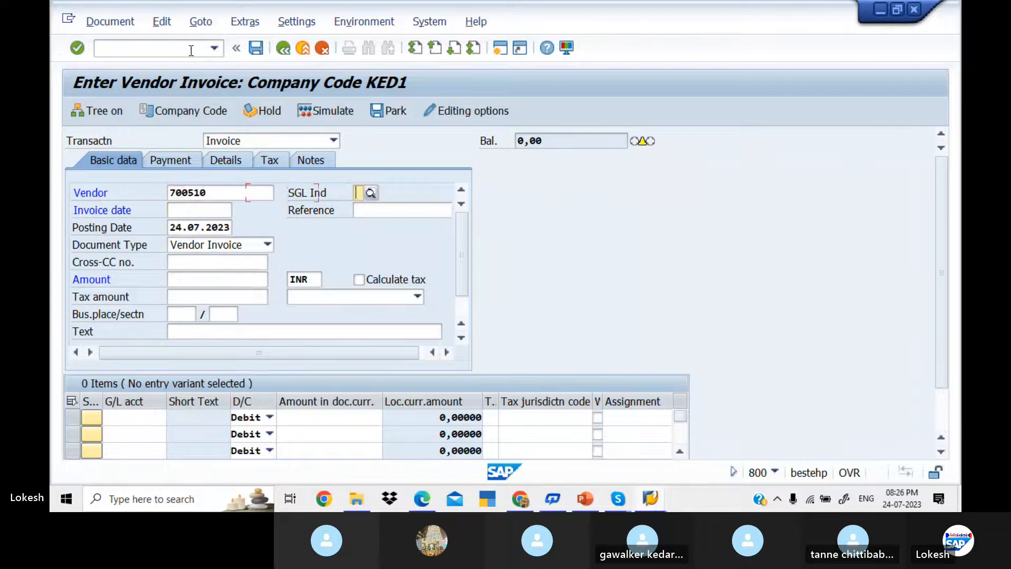
{"action": "key", "text": "Tab"}
{"action": "key", "text": "Down"}
{"action": "key", "text": "Tab"}
{"action": "key", "text": "Down"}
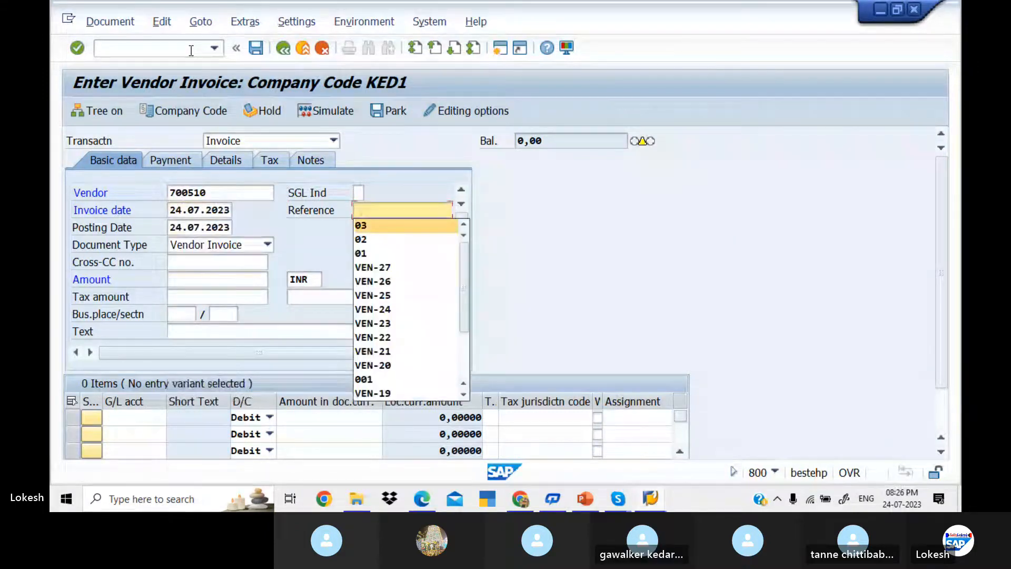
{"action": "type", "text": "04"}
{"action": "key", "text": "Tab"}
{"action": "key", "text": "Tab"}
{"action": "key", "text": "Tab"}
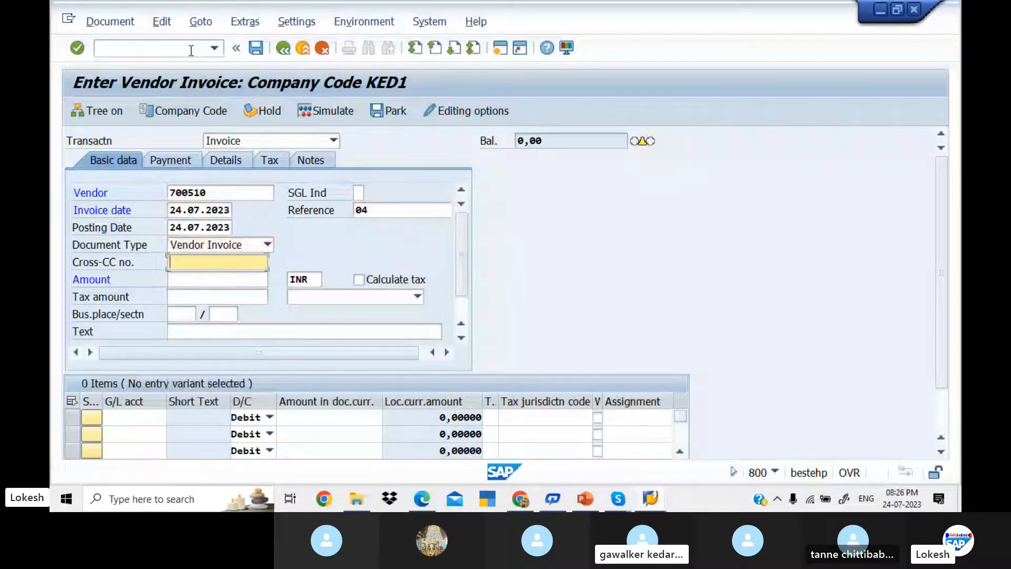
Step: Set invoice amount 100000 and header text VENDOR INVOICE
{"action": "key", "text": "Tab"}
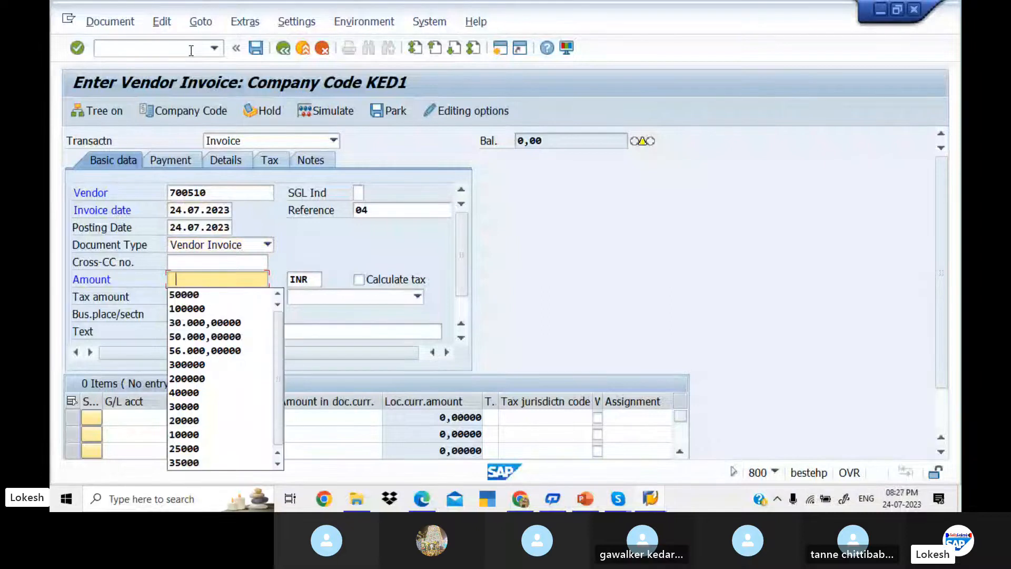
{"action": "key", "text": "Down"}
{"action": "key", "text": "Down"}
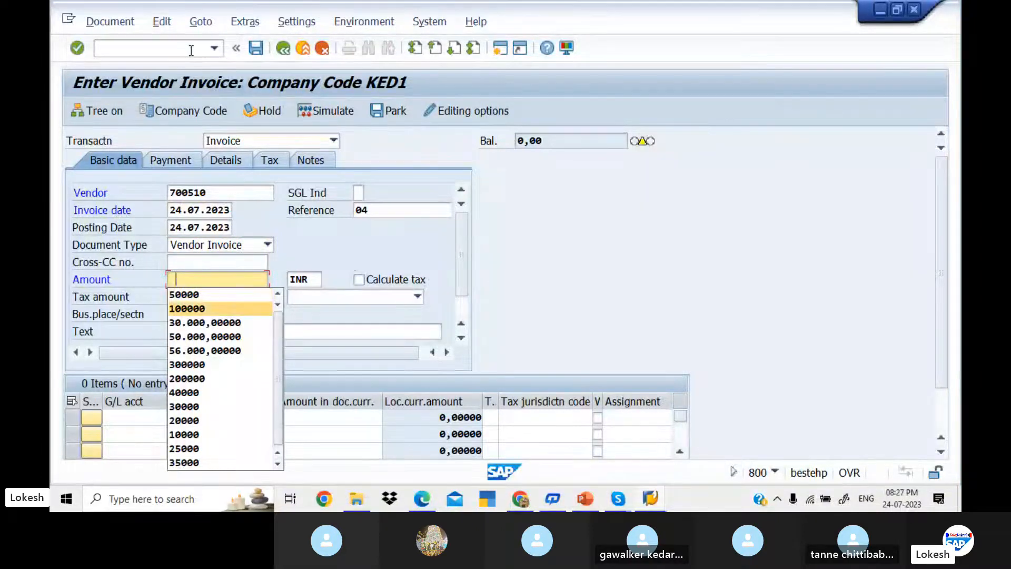
{"action": "key", "text": "Tab"}
{"action": "key", "text": "Tab"}
{"action": "key", "text": "Tab"}
{"action": "key", "text": "Tab"}
{"action": "key", "text": "Tab"}
{"action": "key", "text": "Tab"}
{"action": "key", "text": "Tab"}
{"action": "key", "text": "Down"}
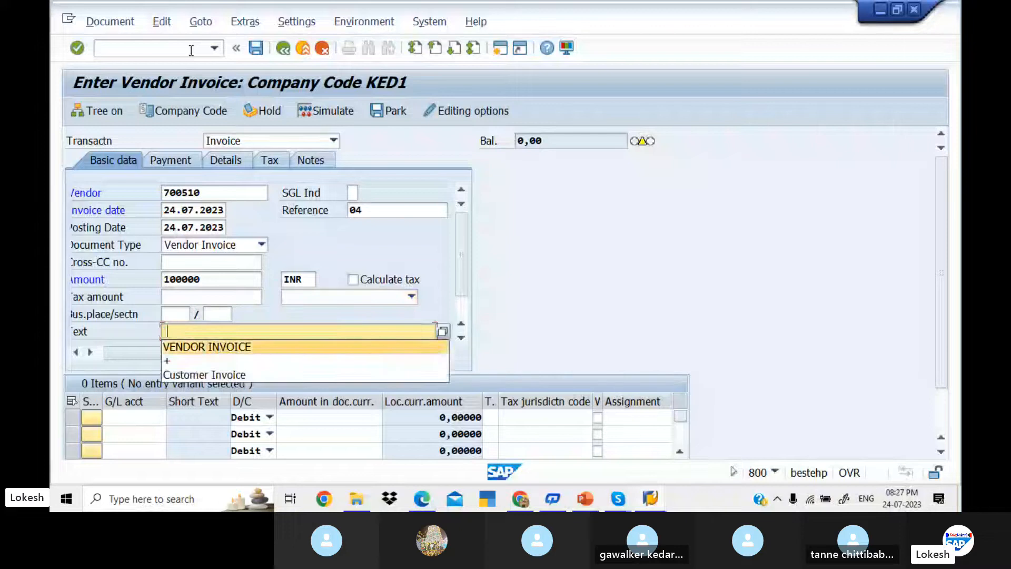
{"action": "key", "text": "Tab"}
Step: Add a G/L 400005 line for 100000, value date 24.07.2023, text Purchase
{"action": "key", "text": "Down"}
{"action": "key", "text": "Tab"}
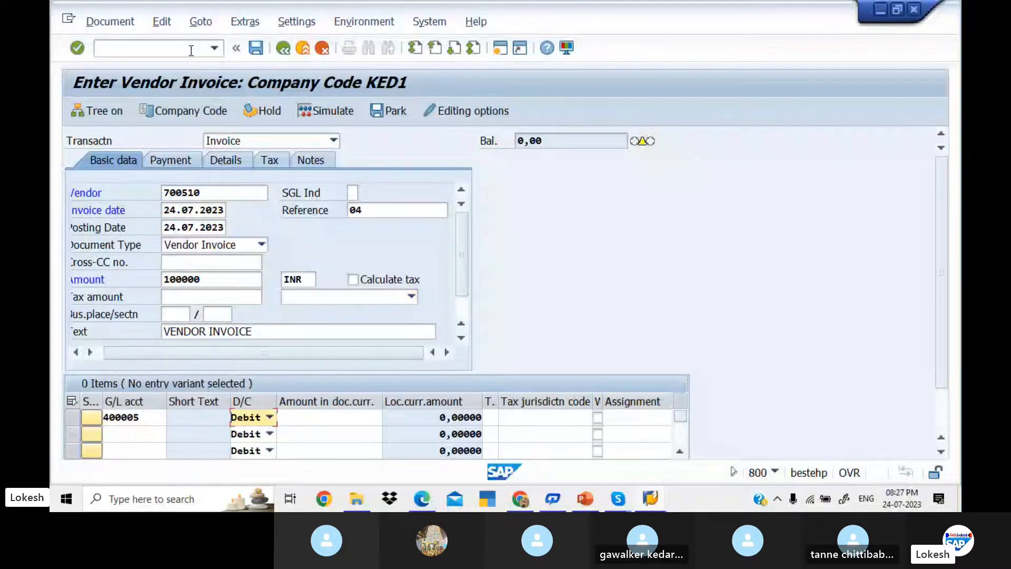
{"action": "key", "text": "Tab"}
{"action": "key", "text": "Down"}
{"action": "key", "text": "Tab"}
{"action": "key", "text": "Tab"}
{"action": "key", "text": "Tab"}
{"action": "key", "text": "Tab"}
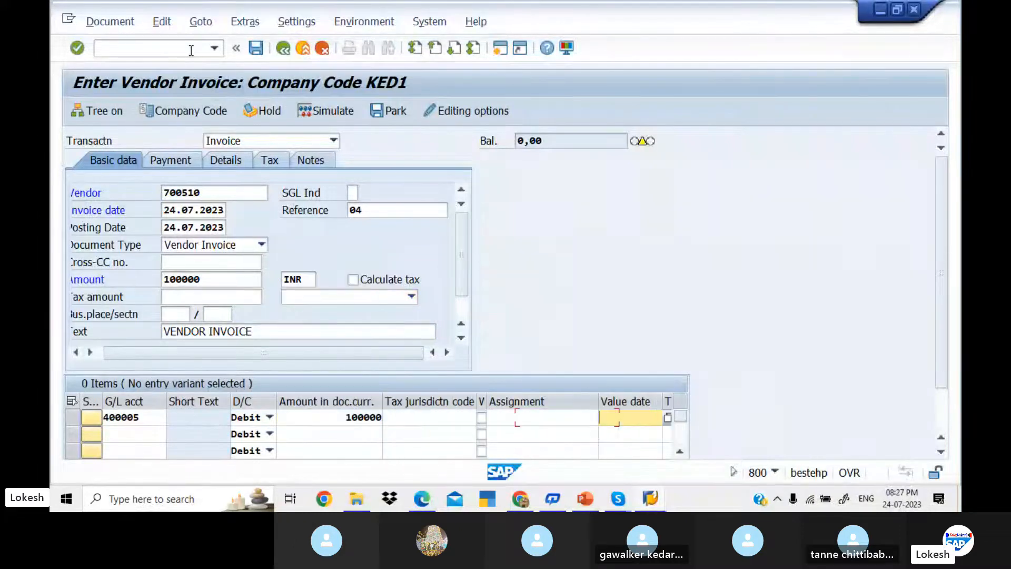
{"action": "key", "text": "Down"}
{"action": "key", "text": "Tab"}
{"action": "key", "text": "Down"}
{"action": "key", "text": "Return"}
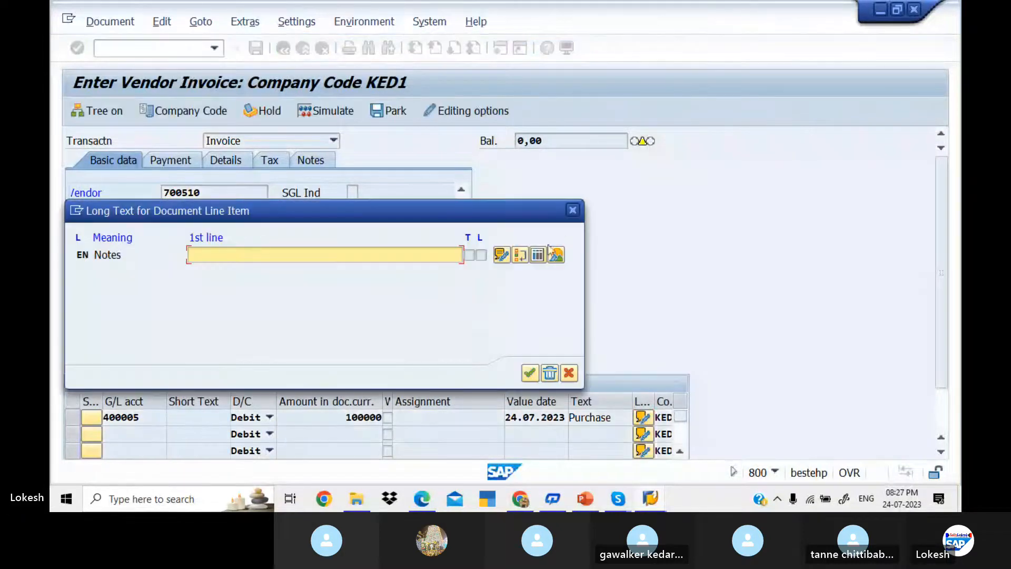
Step: Close the long text, simulate, and post the invoice as document 1005
{"action": "left_click", "coordinate": [573, 212]}
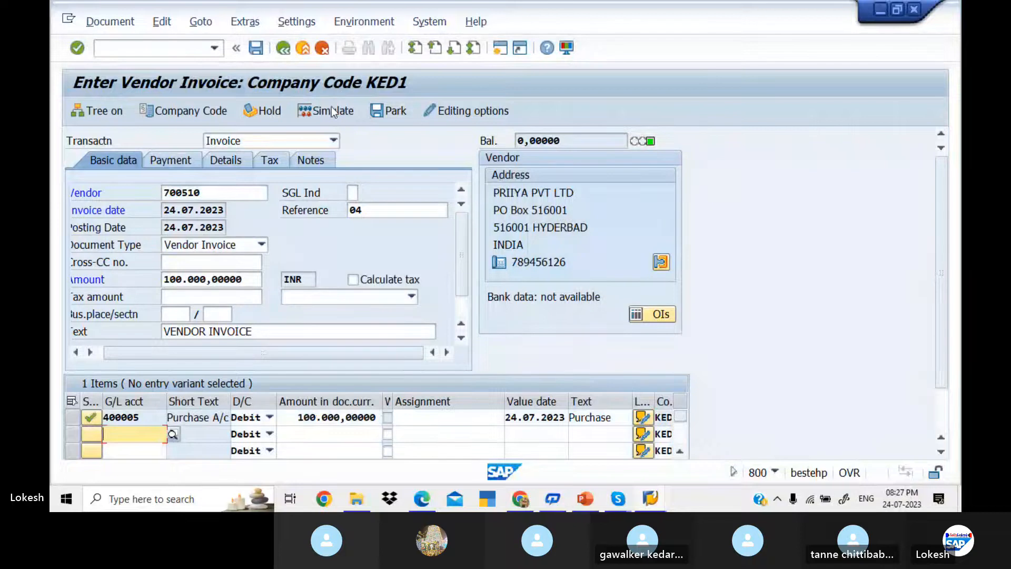
{"action": "left_click", "coordinate": [332, 110]}
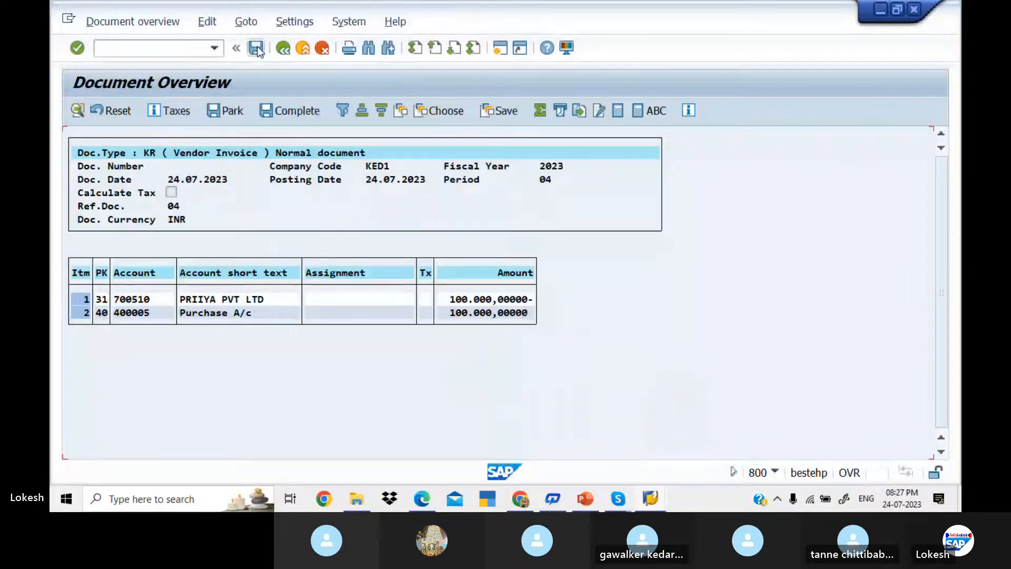
{"action": "left_click", "coordinate": [256, 48]}
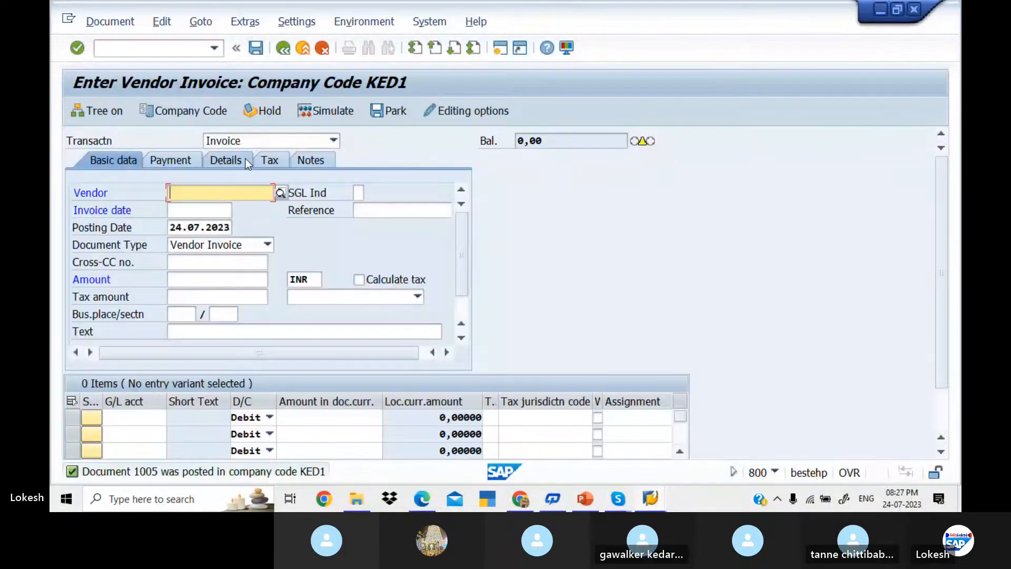
Step: Refill vendor and invoice date from history and change the reference to 05
{"action": "key", "text": "Tab"}
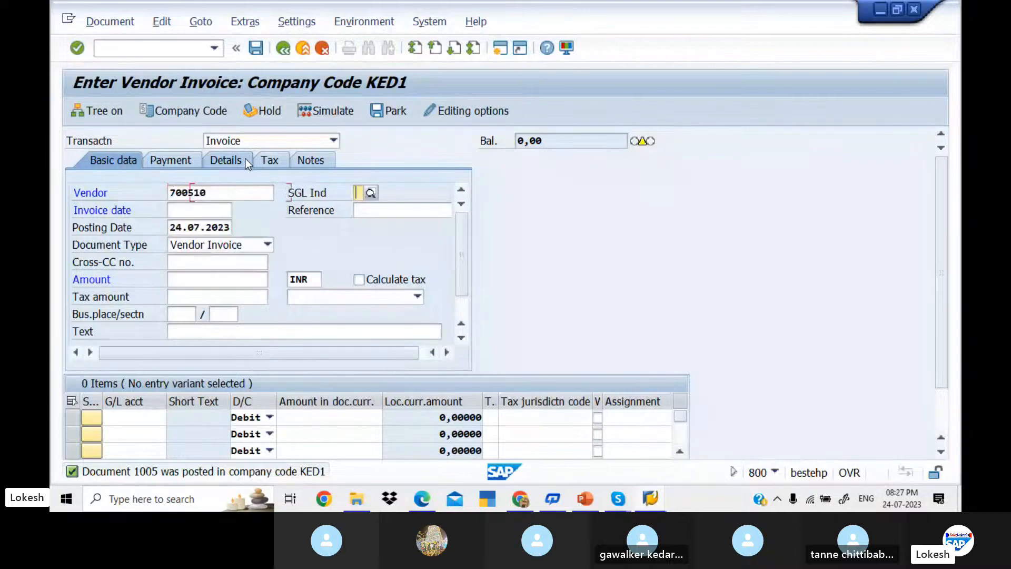
{"action": "key", "text": "Tab"}
{"action": "key", "text": "Tab"}
{"action": "key", "text": "Tab"}
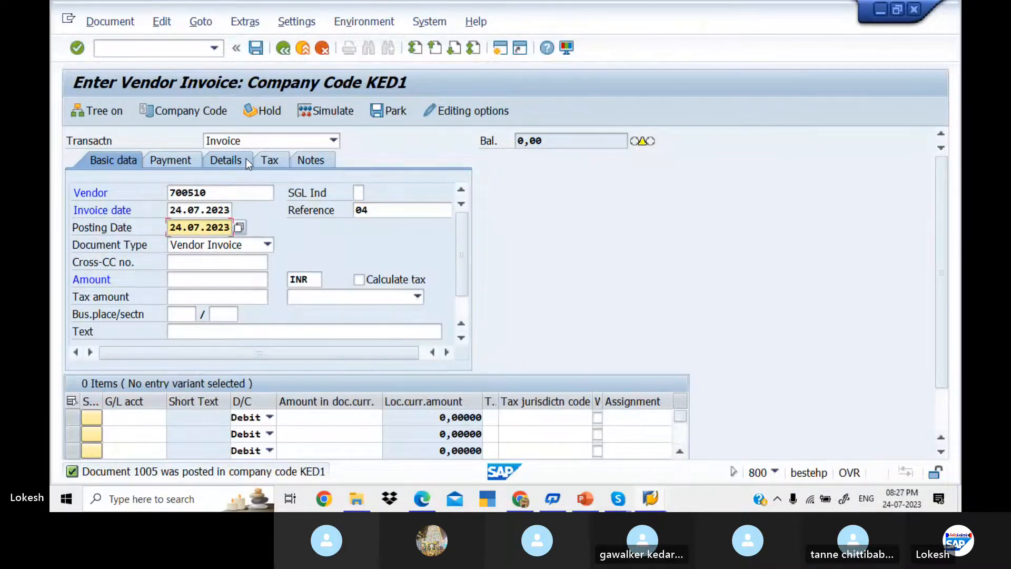
{"action": "left_click", "coordinate": [382, 208]}
{"action": "key", "text": "BackSpace"}
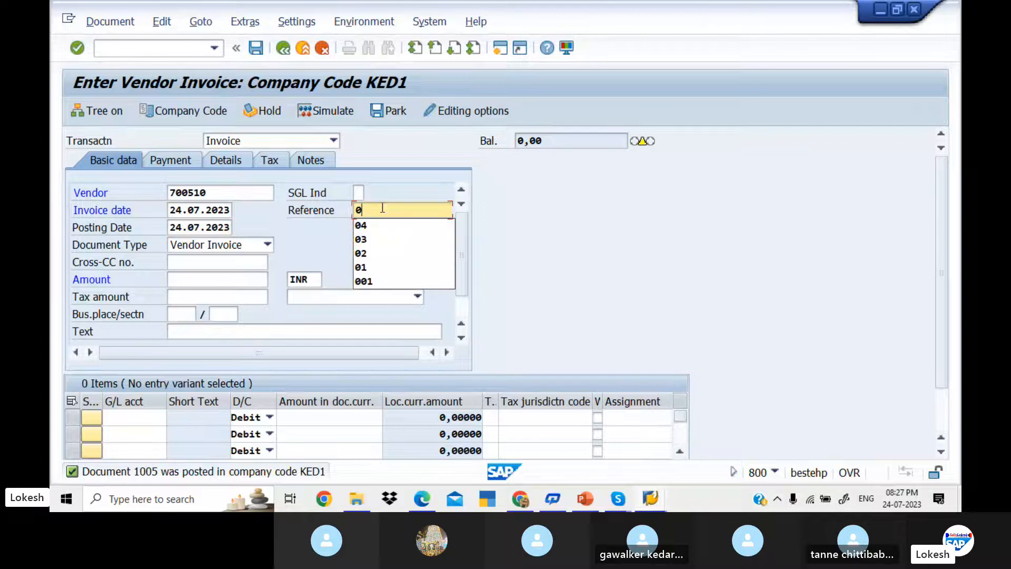
{"action": "type", "text": "5"}
{"action": "key", "text": "Tab"}
{"action": "key", "text": "Tab"}
{"action": "key", "text": "Tab"}
{"action": "key", "text": "Tab"}
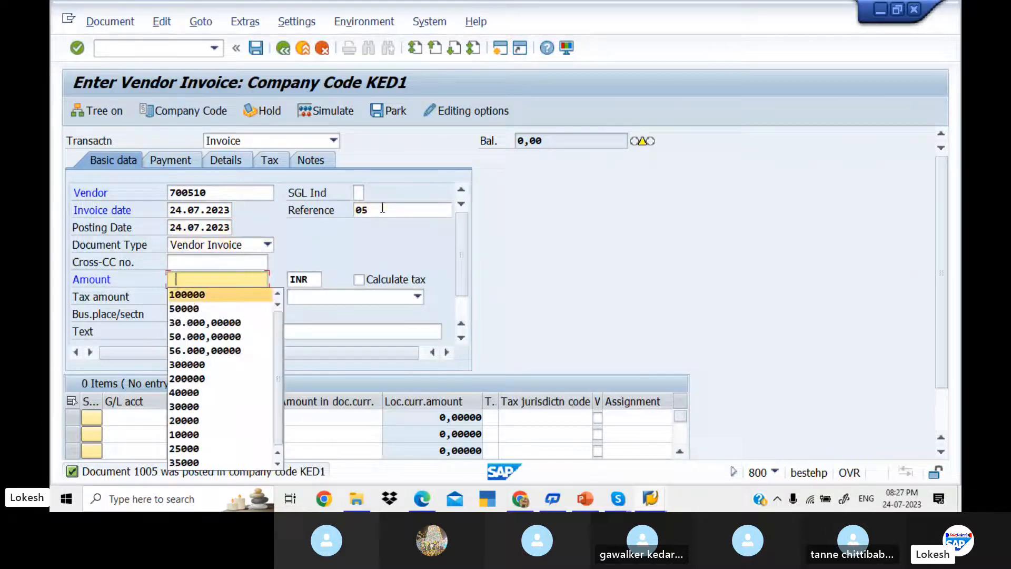
Step: Complete the 100000 amount and G/L line, simulate, and post the invoice
{"action": "key", "text": "Tab"}
{"action": "key", "text": "Tab"}
{"action": "key", "text": "Tab"}
{"action": "key", "text": "Tab"}
{"action": "key", "text": "Tab"}
{"action": "key", "text": "Tab"}
{"action": "key", "text": "Tab"}
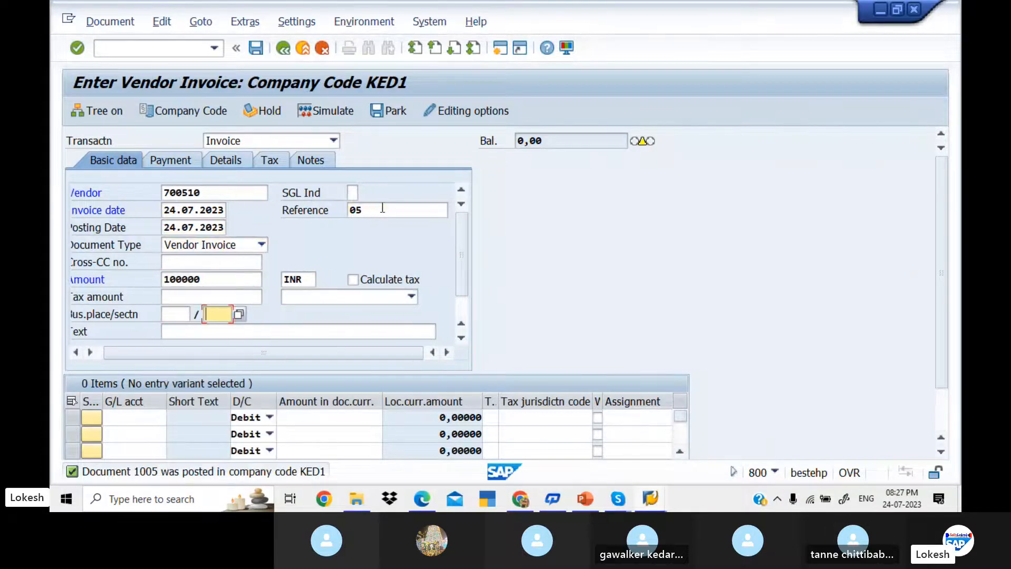
{"action": "key", "text": "Tab"}
{"action": "key", "text": "Tab"}
{"action": "key", "text": "Tab"}
{"action": "key", "text": "Tab"}
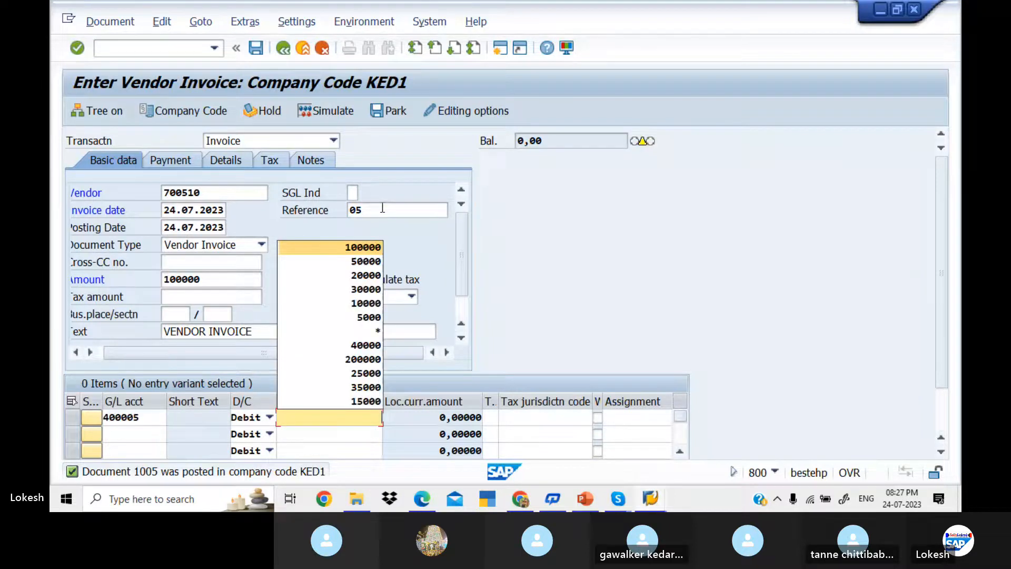
{"action": "key", "text": "Tab"}
{"action": "key", "text": "Tab"}
{"action": "key", "text": "Tab"}
{"action": "key", "text": "Tab"}
{"action": "key", "text": "Tab"}
{"action": "key", "text": "Tab"}
{"action": "key", "text": "Tab"}
{"action": "key", "text": "Return"}
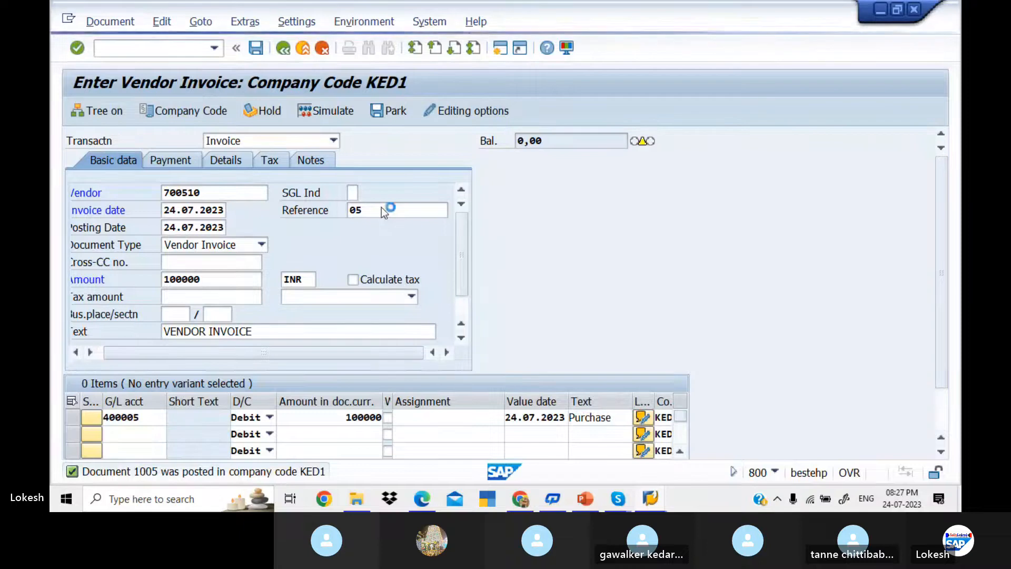
{"action": "left_click", "coordinate": [573, 215]}
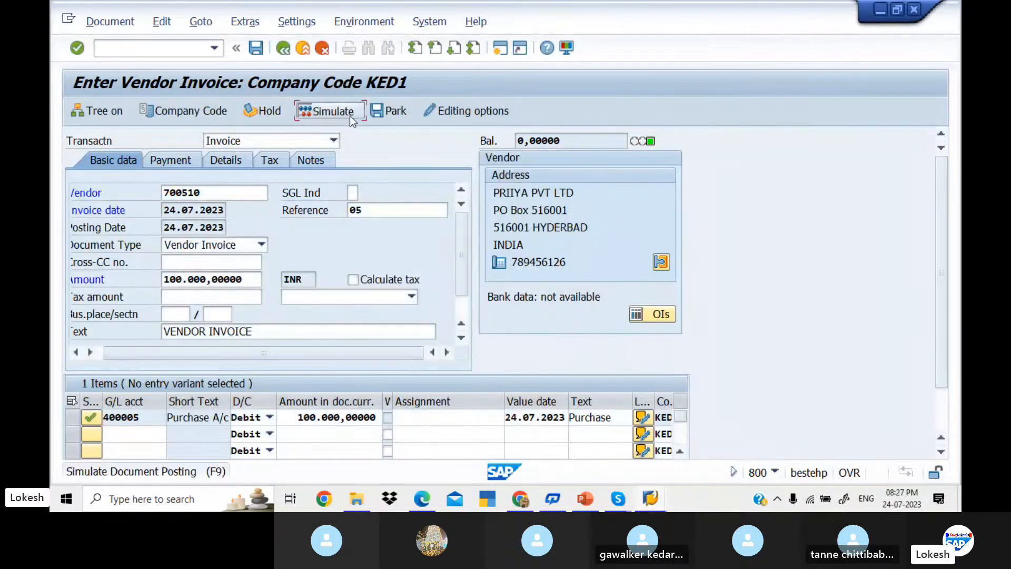
{"action": "left_click", "coordinate": [349, 116]}
{"action": "left_click", "coordinate": [257, 48]}
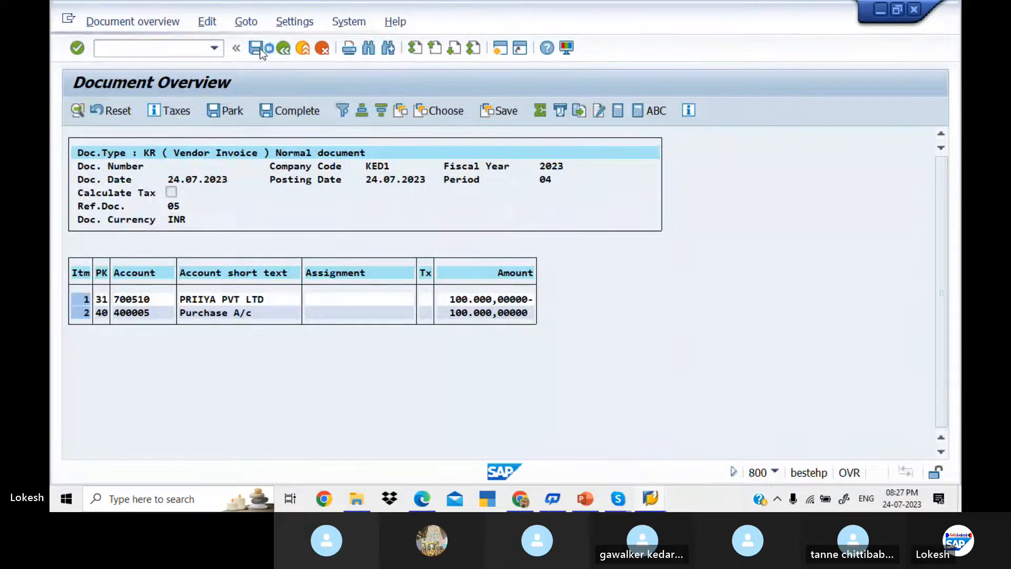
Step: Fill the invoice header: vendor 700510, date 24.07.2023, reference 06, amount 100000, text VENDOR INVOICE
{"action": "key", "text": "Down"}
{"action": "key", "text": "Down"}
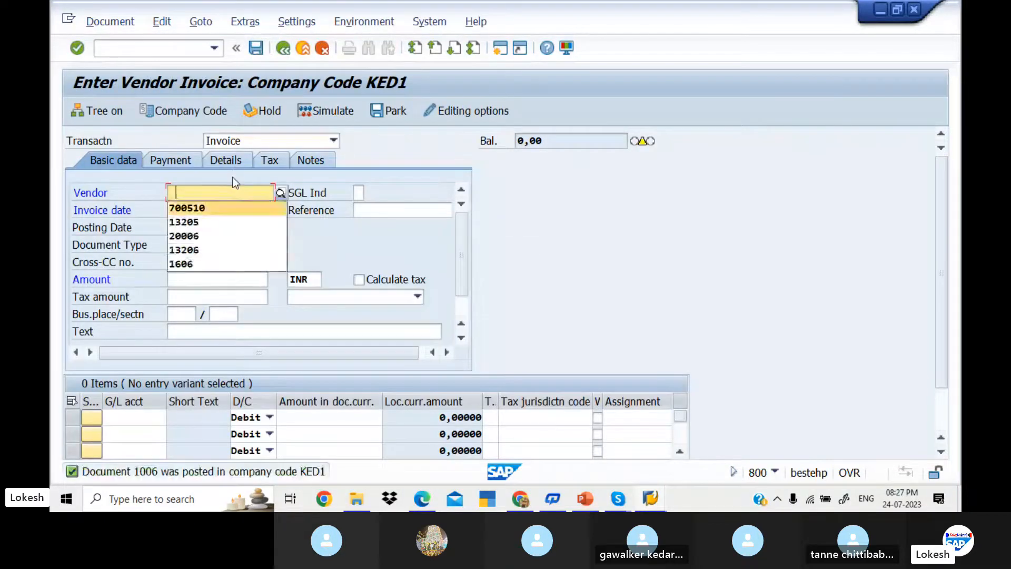
{"action": "key", "text": "Tab"}
{"action": "key", "text": "Tab"}
{"action": "key", "text": "Down"}
{"action": "key", "text": "Down"}
{"action": "key", "text": "Tab"}
{"action": "key", "text": "Down"}
{"action": "key", "text": "Down"}
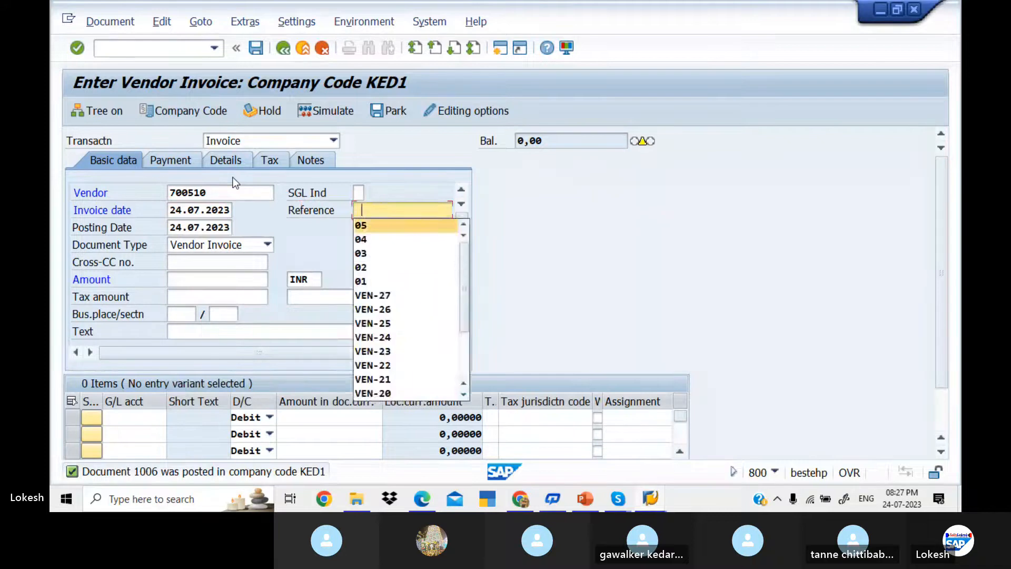
{"action": "key", "text": "Tab"}
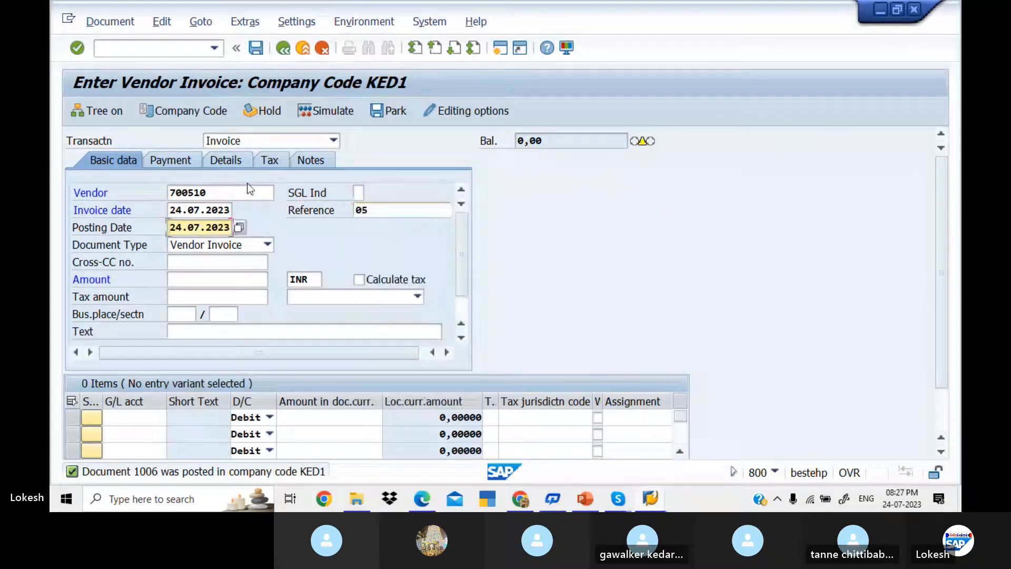
{"action": "left_click", "coordinate": [371, 210]}
{"action": "type", "text": "06"}
{"action": "key", "text": "Tab"}
{"action": "key", "text": "Tab"}
{"action": "key", "text": "Tab"}
{"action": "key", "text": "Tab"}
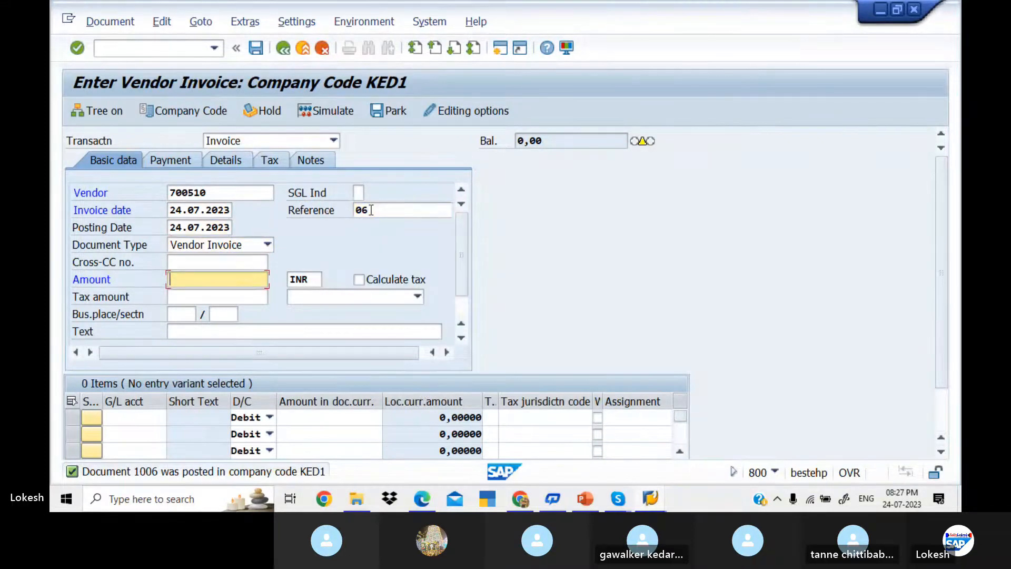
{"action": "key", "text": "Down"}
{"action": "key", "text": "Down"}
{"action": "key", "text": "Tab"}
{"action": "key", "text": "Tab"}
{"action": "key", "text": "Tab"}
{"action": "key", "text": "Tab"}
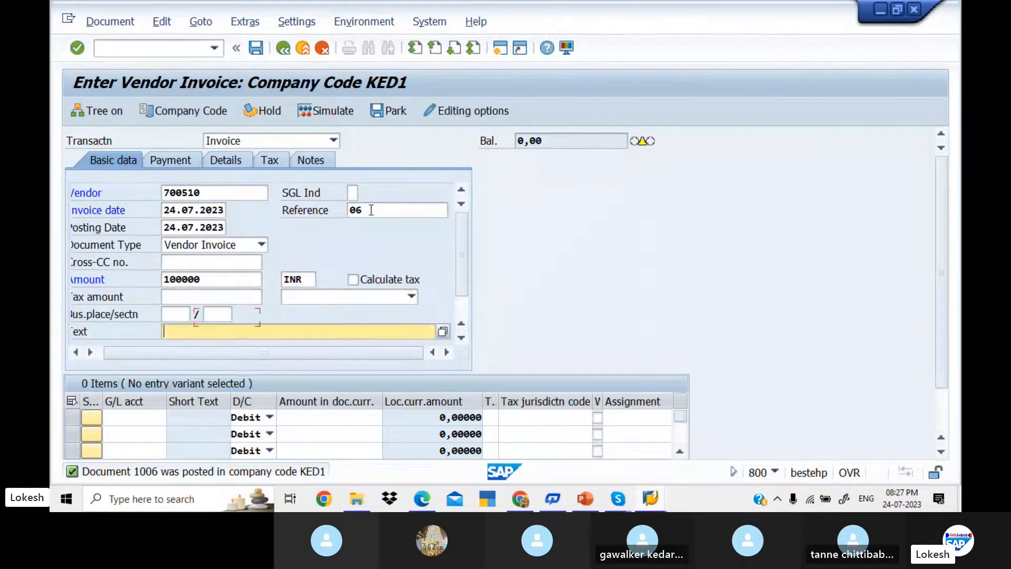
{"action": "key", "text": "Down"}
{"action": "key", "text": "Down"}
Step: Add line item G/L 400005 for 100000 with text Purchase, simulate, and post as document 1007
{"action": "key", "text": "Tab"}
{"action": "key", "text": "Down"}
{"action": "key", "text": "Down"}
{"action": "key", "text": "Tab"}
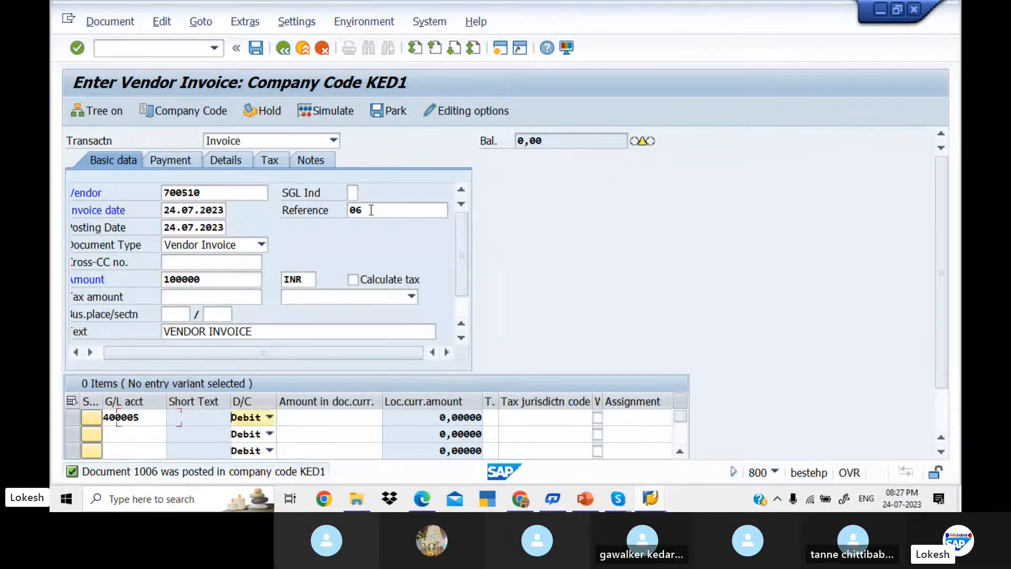
{"action": "key", "text": "Tab"}
{"action": "key", "text": "Down"}
{"action": "key", "text": "Down"}
{"action": "key", "text": "Tab"}
{"action": "key", "text": "Tab"}
{"action": "key", "text": "Tab"}
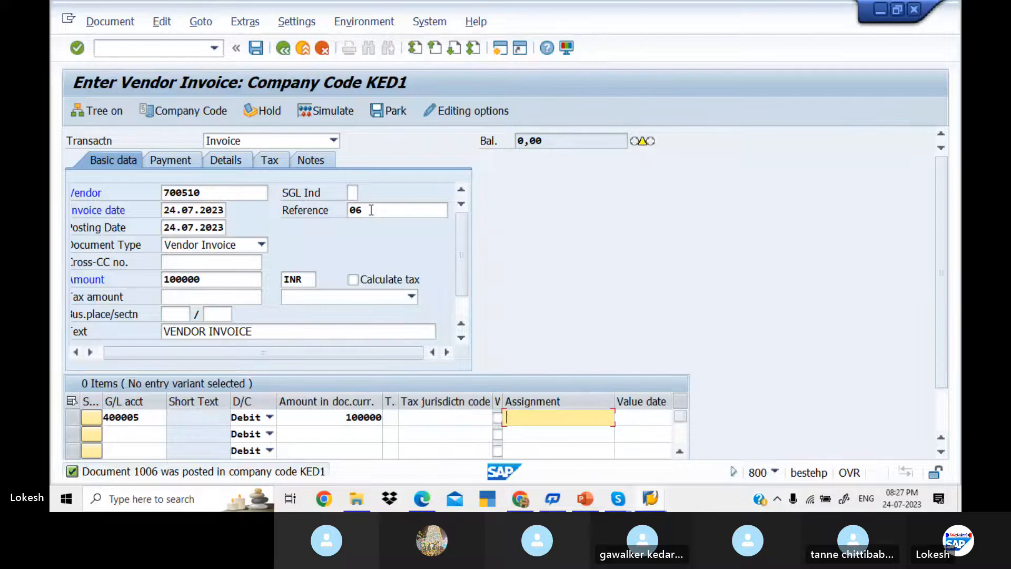
{"action": "key", "text": "Tab"}
{"action": "key", "text": "Down"}
{"action": "key", "text": "Down"}
{"action": "key", "text": "Tab"}
{"action": "key", "text": "Down"}
{"action": "key", "text": "Down"}
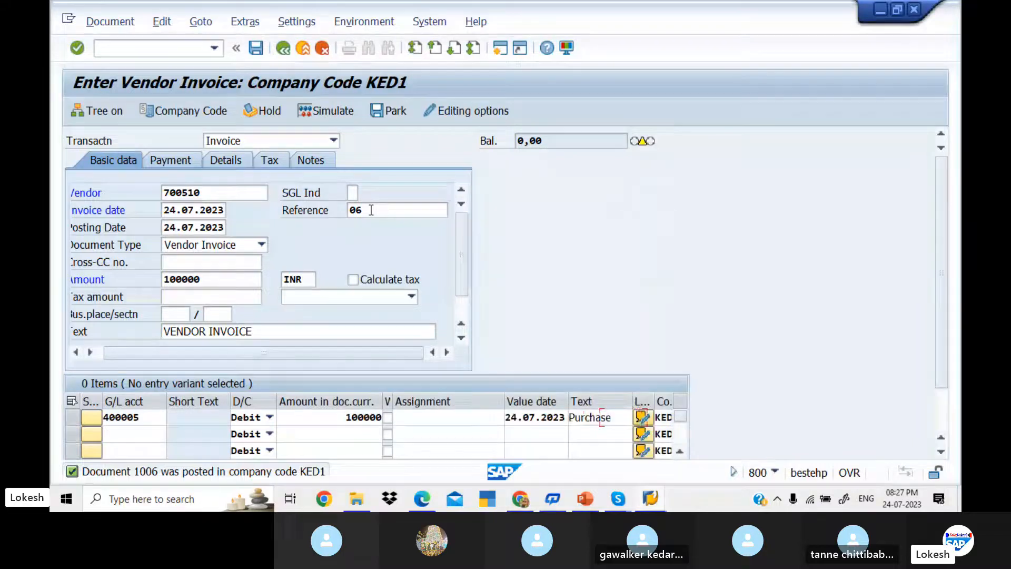
{"action": "key", "text": "Tab"}
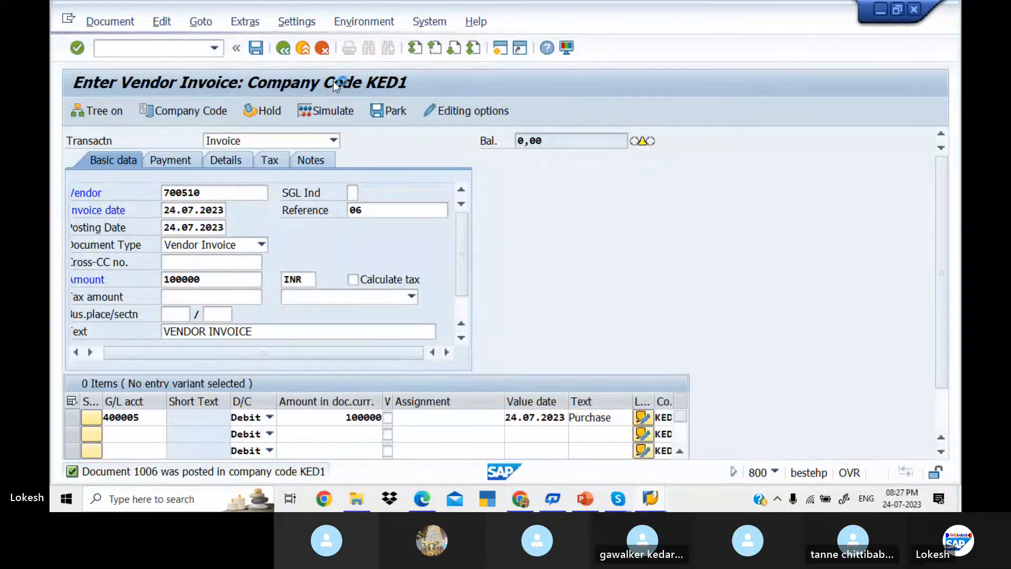
{"action": "key", "text": "Return"}
{"action": "left_click", "coordinate": [572, 210]}
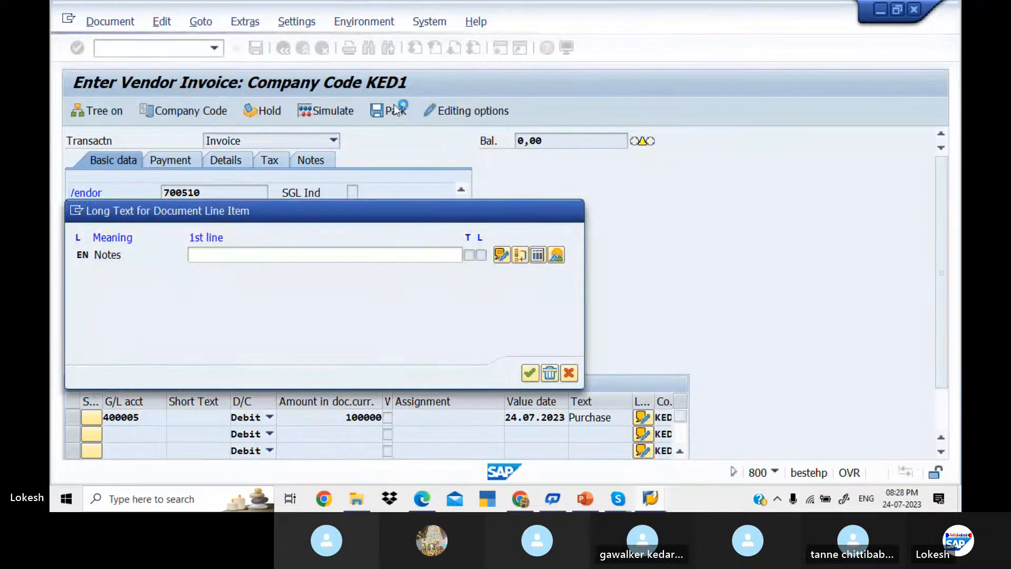
{"action": "left_click", "coordinate": [338, 116]}
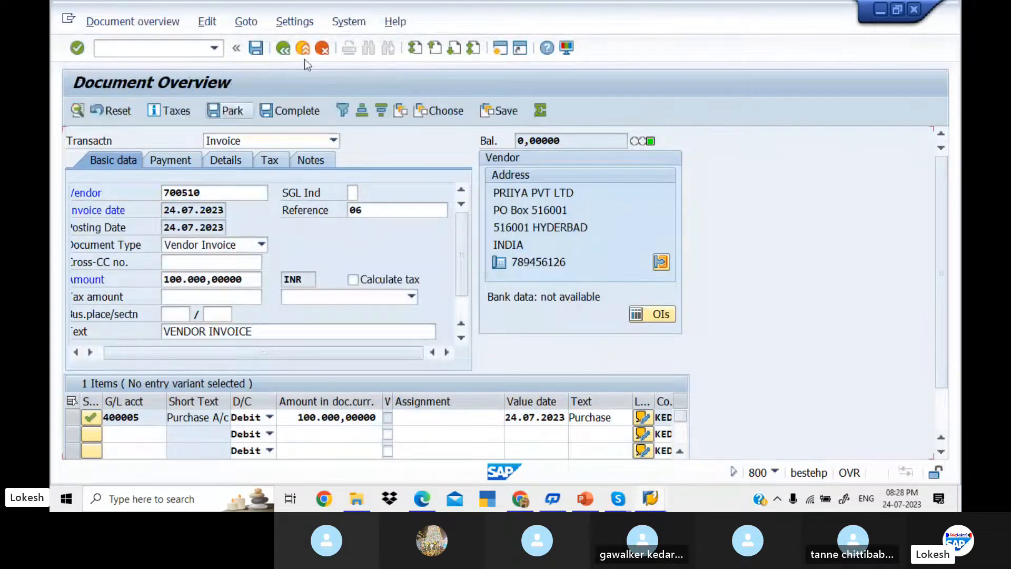
{"action": "left_click", "coordinate": [256, 49]}
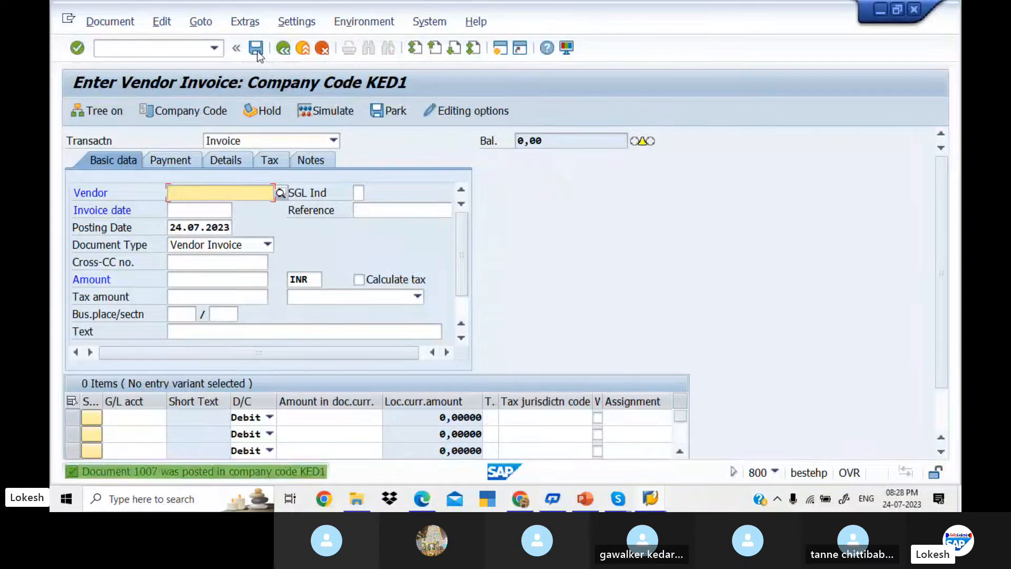
Step: Recall vendor 700510, invoice date 24.07.2023 and the previous reference from past entries
{"action": "key", "text": "space"}
{"action": "key", "text": "Down"}
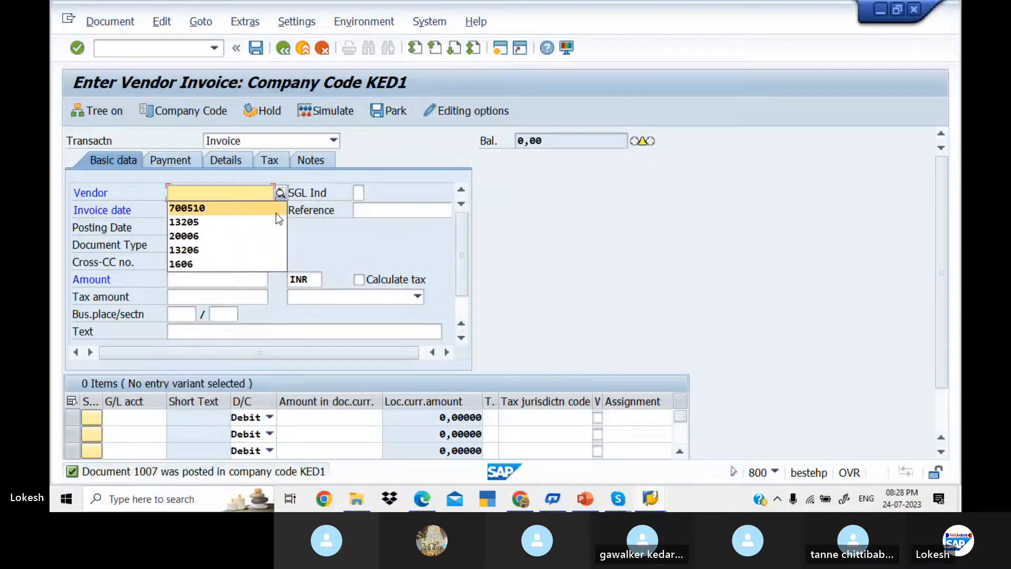
{"action": "key", "text": "Tab"}
{"action": "key", "text": "Tab"}
{"action": "key", "text": "space"}
{"action": "key", "text": "Down"}
{"action": "key", "text": "Tab"}
{"action": "key", "text": "space"}
{"action": "key", "text": "Down"}
{"action": "key", "text": "Tab"}
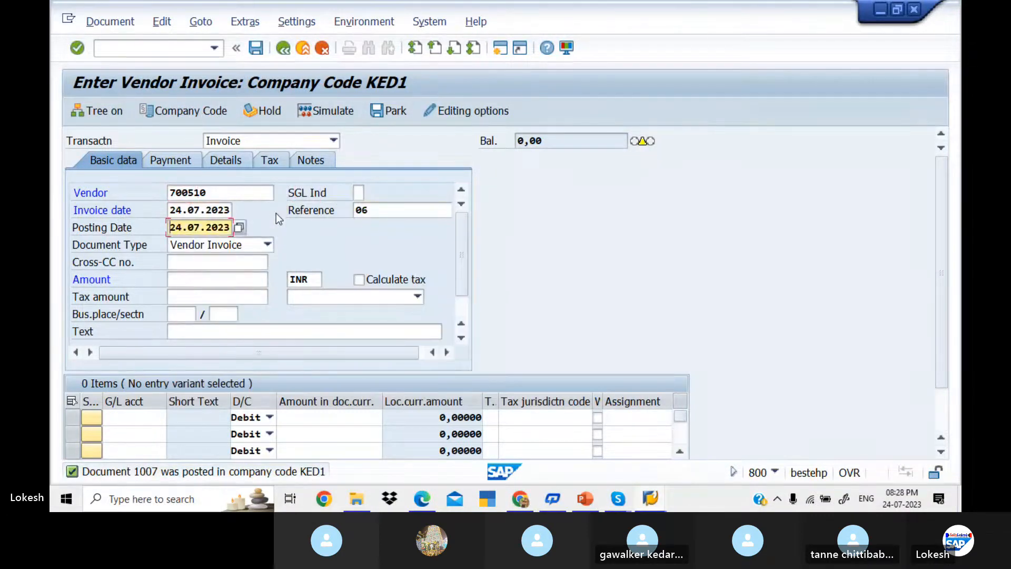
Step: Change the reference to 07 and fill amount 100000 and header text VENDOR INVOICE
{"action": "left_click", "coordinate": [389, 206]}
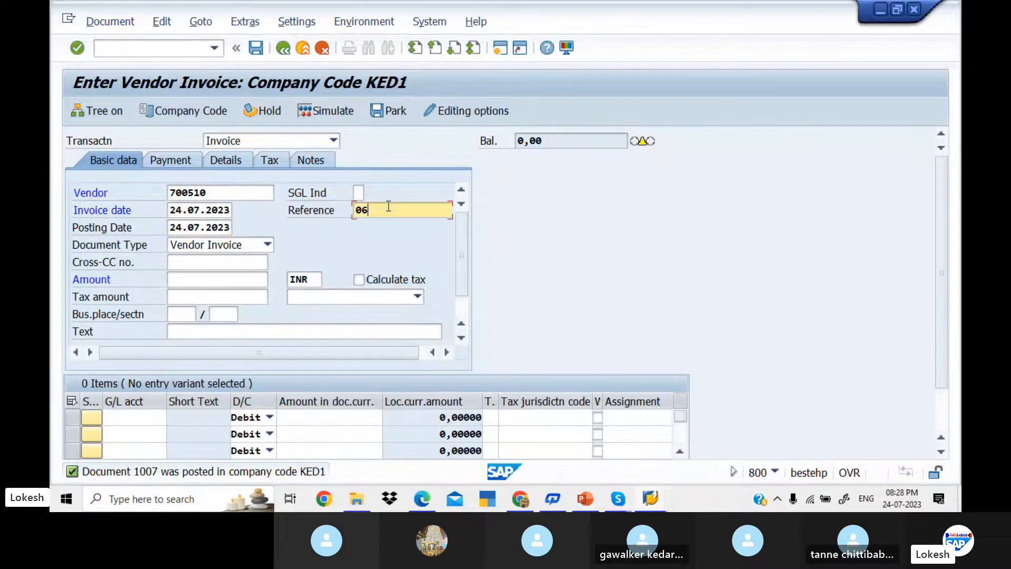
{"action": "key", "text": "BackSpace"}
{"action": "type", "text": "7"}
{"action": "key", "text": "Tab"}
{"action": "key", "text": "Tab"}
{"action": "key", "text": "Tab"}
{"action": "key", "text": "Tab"}
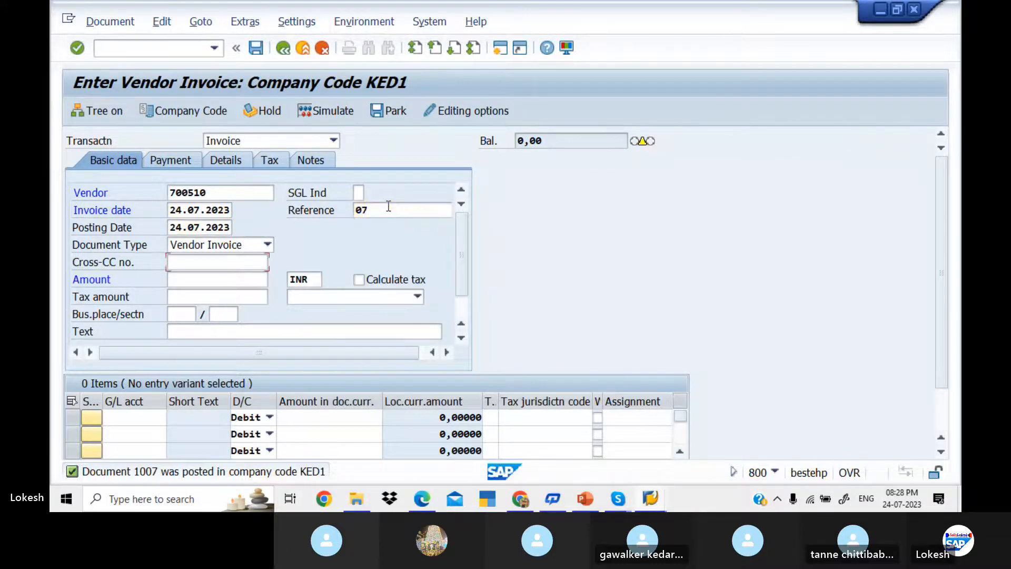
{"action": "key", "text": "space"}
{"action": "key", "text": "Down"}
{"action": "key", "text": "Tab"}
{"action": "key", "text": "Tab"}
{"action": "key", "text": "Tab"}
{"action": "key", "text": "Tab"}
{"action": "key", "text": "Tab"}
{"action": "key", "text": "Tab"}
{"action": "key", "text": "Tab"}
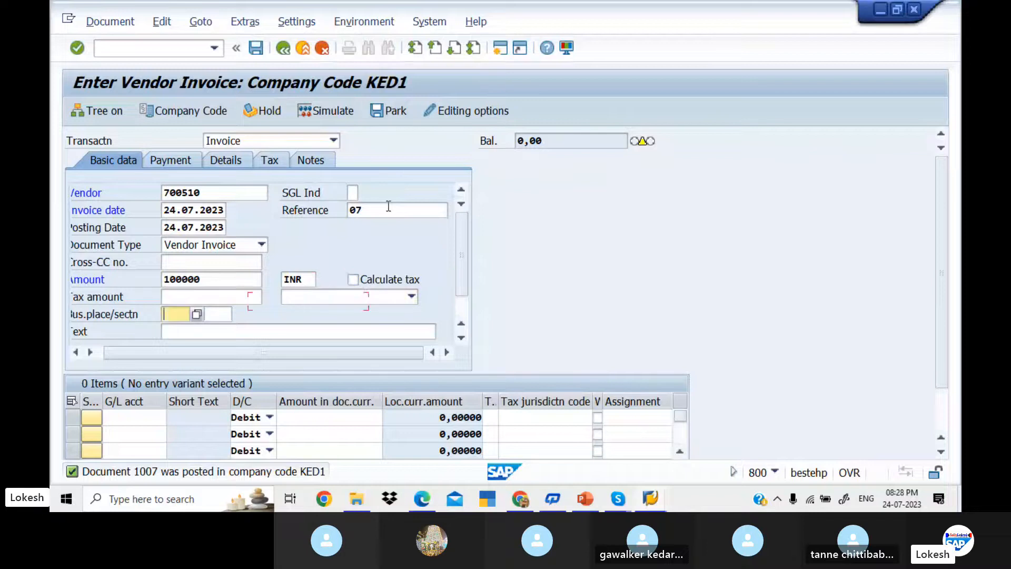
{"action": "key", "text": "space"}
{"action": "key", "text": "Down"}
{"action": "key", "text": "Tab"}
Step: Enter line item G/L 400005 for 100000 with text Purchase, simulate, and post as document 1008
{"action": "key", "text": "Tab"}
{"action": "type", "text": "400005"}
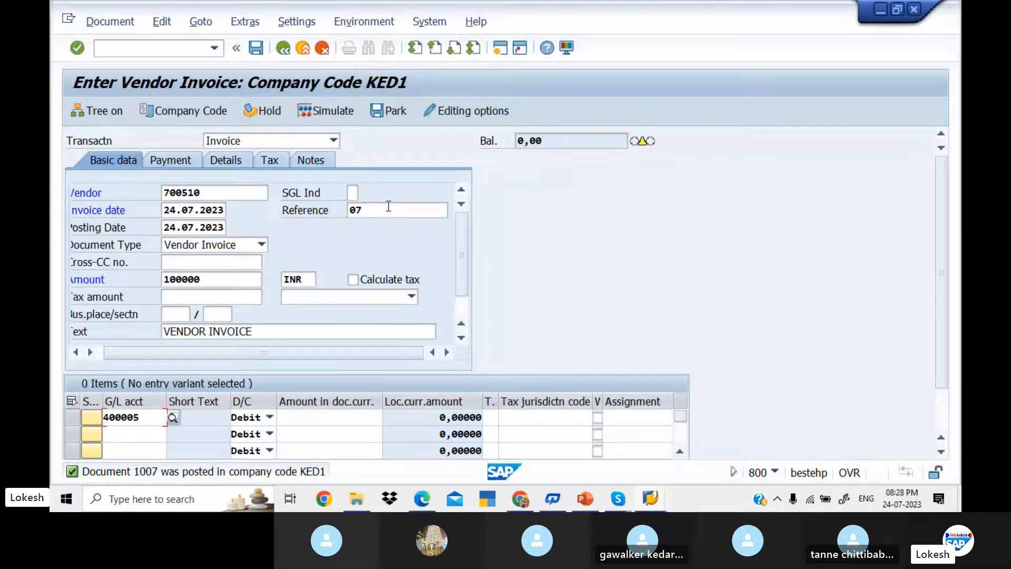
{"action": "key", "text": "Tab"}
{"action": "key", "text": "Tab"}
{"action": "type", "text": "100000"}
{"action": "key", "text": "Tab"}
{"action": "key", "text": "Tab"}
{"action": "key", "text": "Tab"}
{"action": "key", "text": "Tab"}
{"action": "key", "text": "Tab"}
{"action": "key", "text": "Tab"}
{"action": "key", "text": "Tab"}
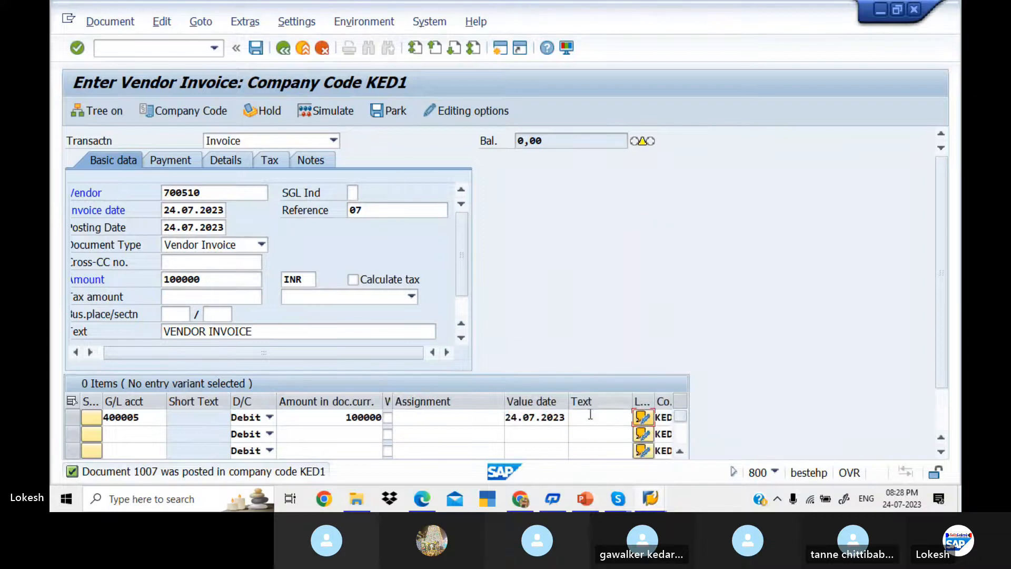
{"action": "left_click", "coordinate": [590, 419]}
{"action": "key", "text": "space"}
{"action": "key", "text": "Down"}
{"action": "key", "text": "Tab"}
{"action": "key", "text": "Return"}
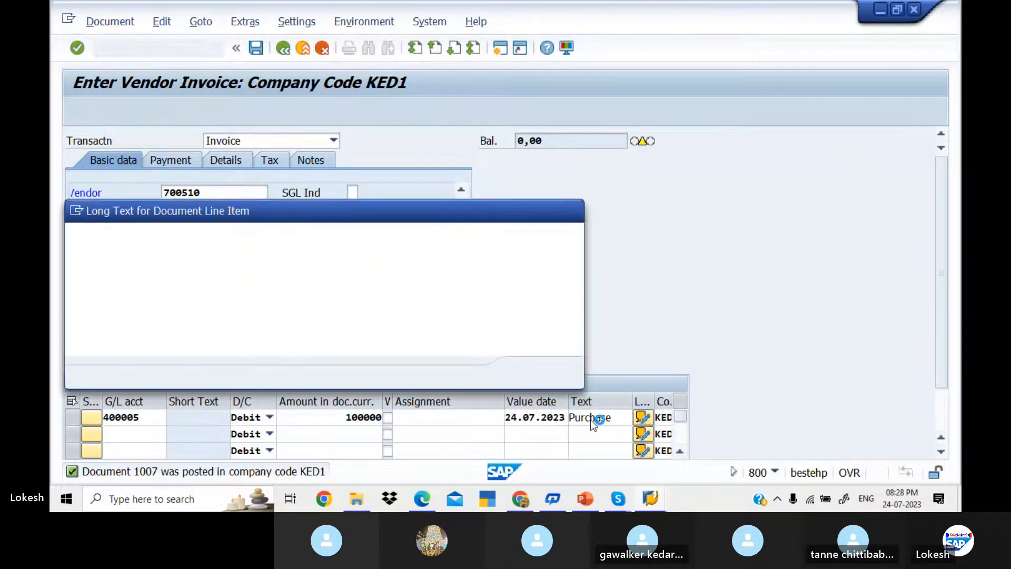
{"action": "left_click", "coordinate": [573, 212]}
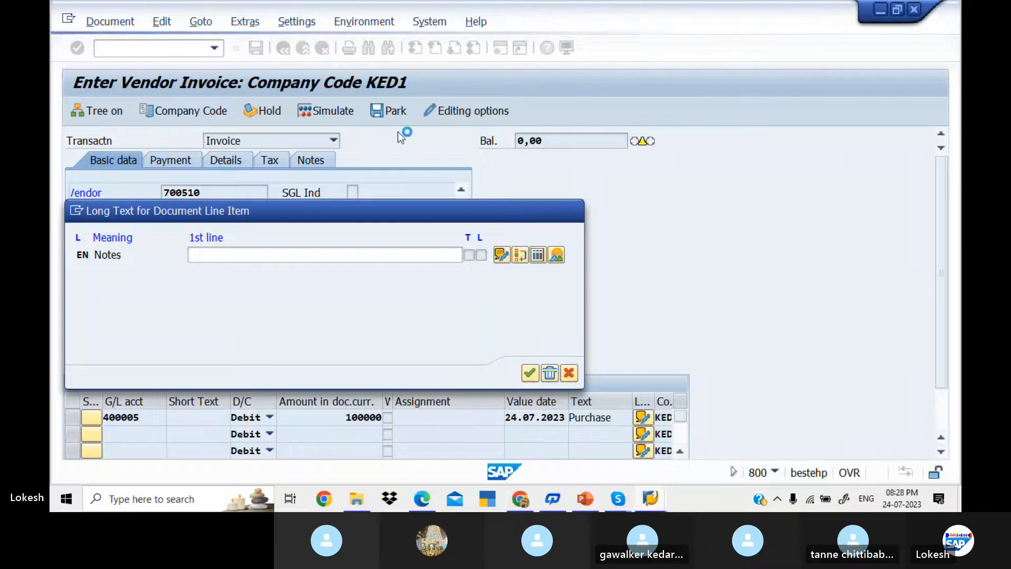
{"action": "left_click", "coordinate": [341, 113]}
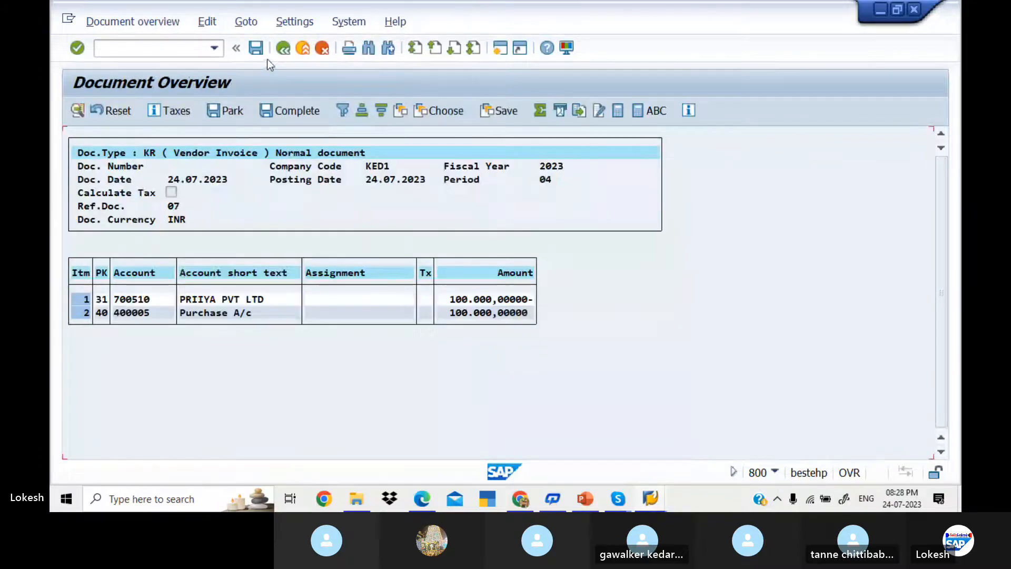
{"action": "left_click", "coordinate": [256, 46]}
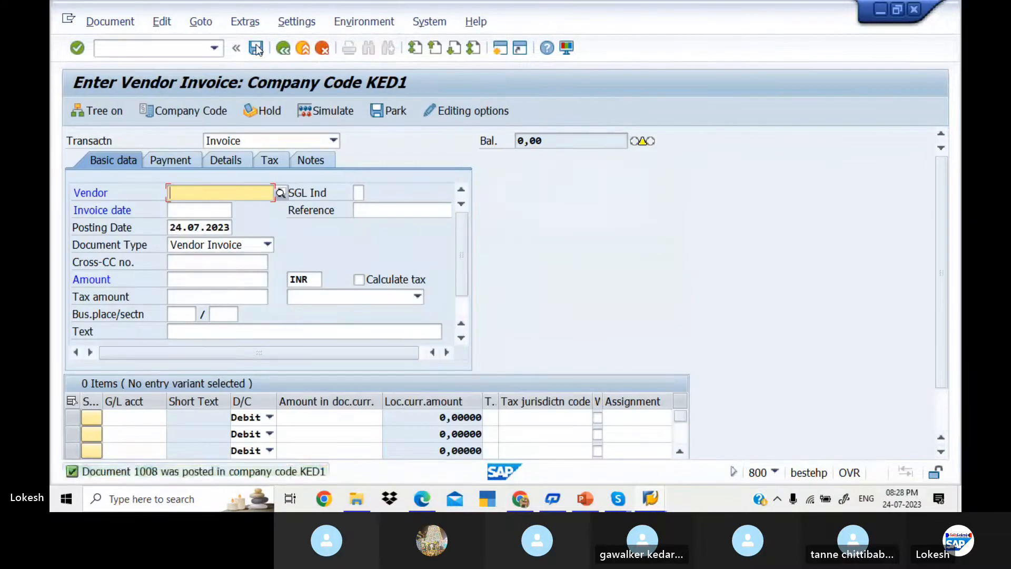
{"action": "key", "text": "alt+Tab"}
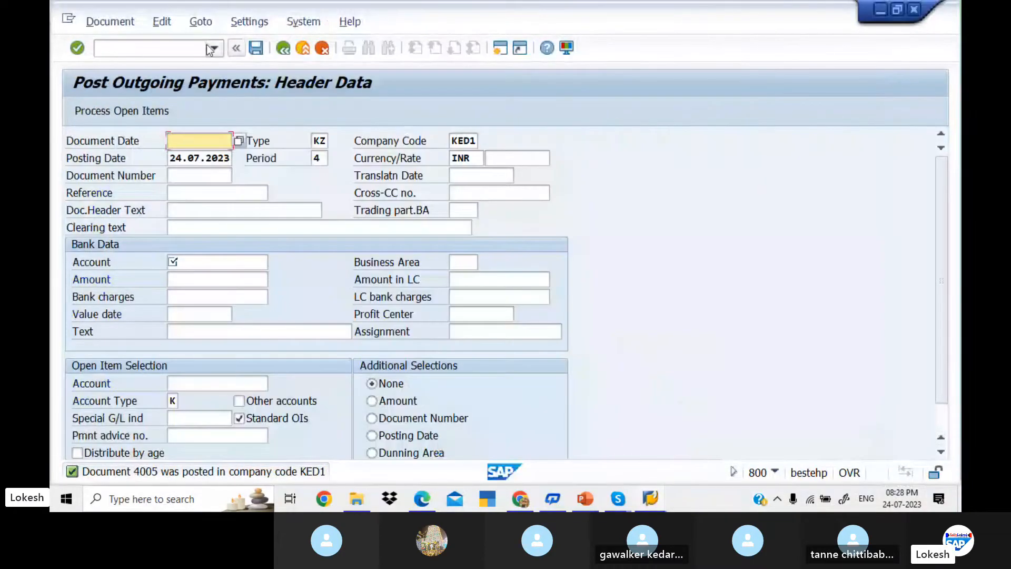
{"action": "left_click", "coordinate": [189, 46]}
{"action": "type", "text": "NFB"}
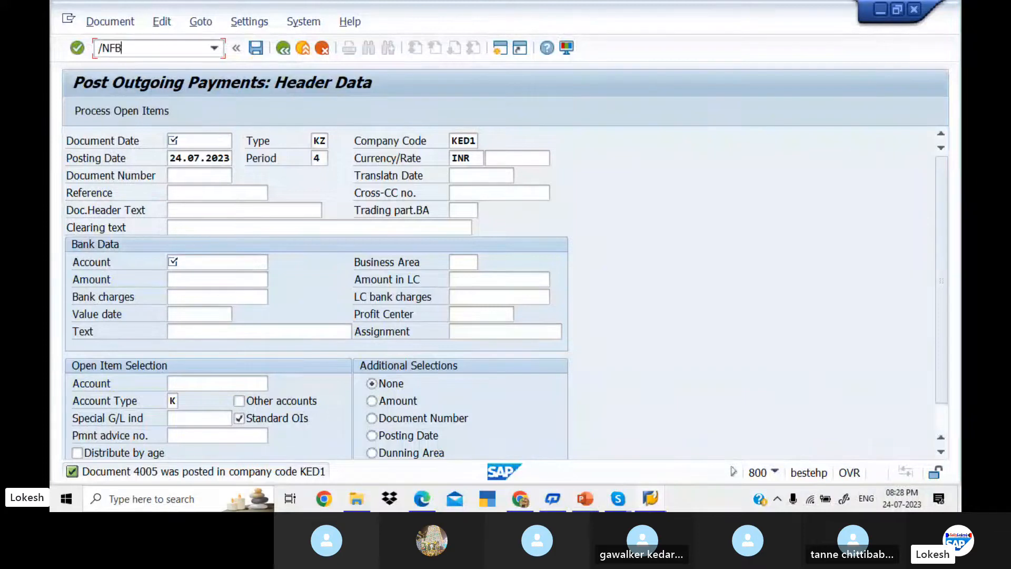
{"action": "type", "text": "L1"}
{"action": "key", "text": "Return"}
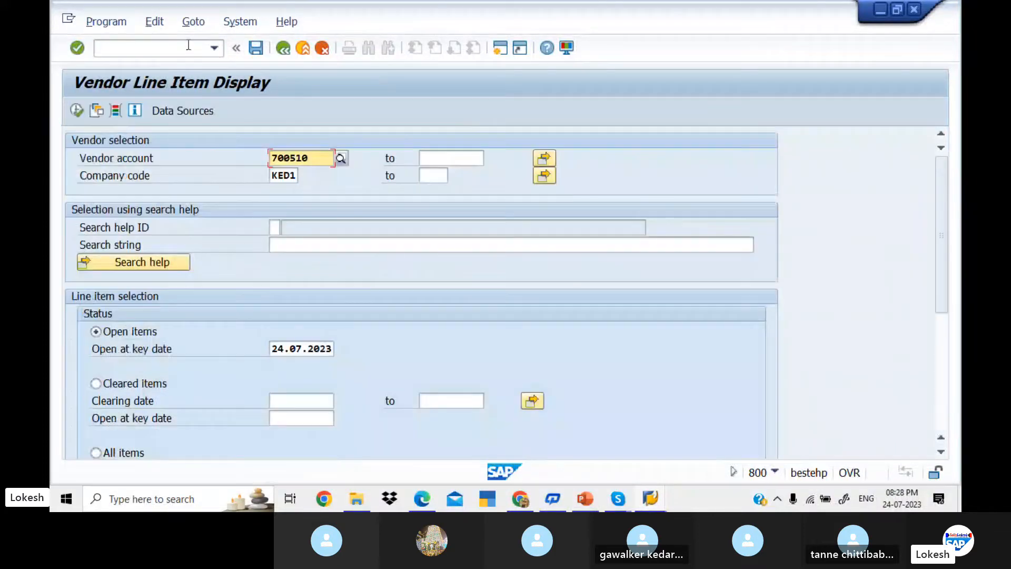
{"action": "left_click", "coordinate": [76, 110]}
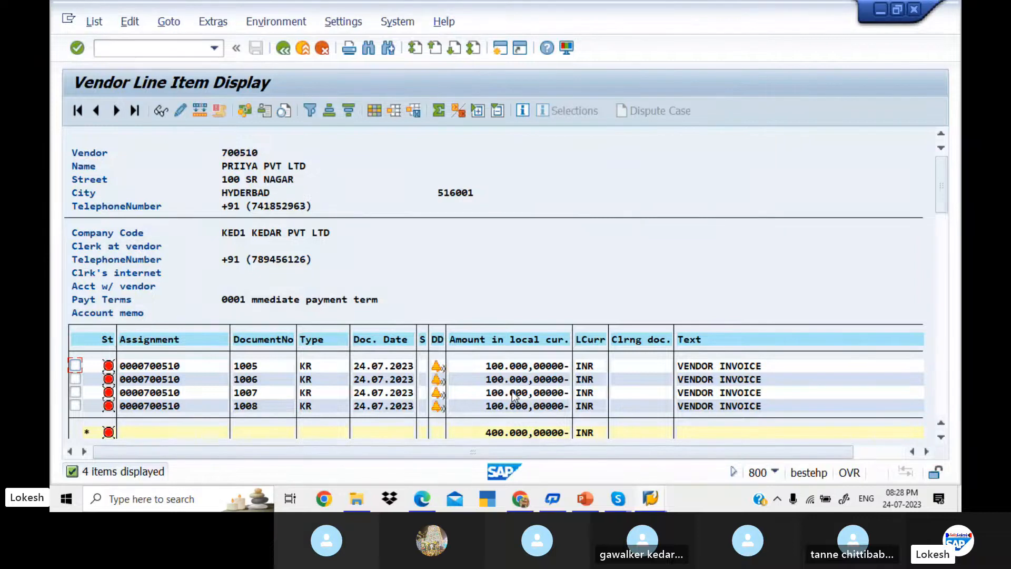
{"action": "key", "text": "F3"}
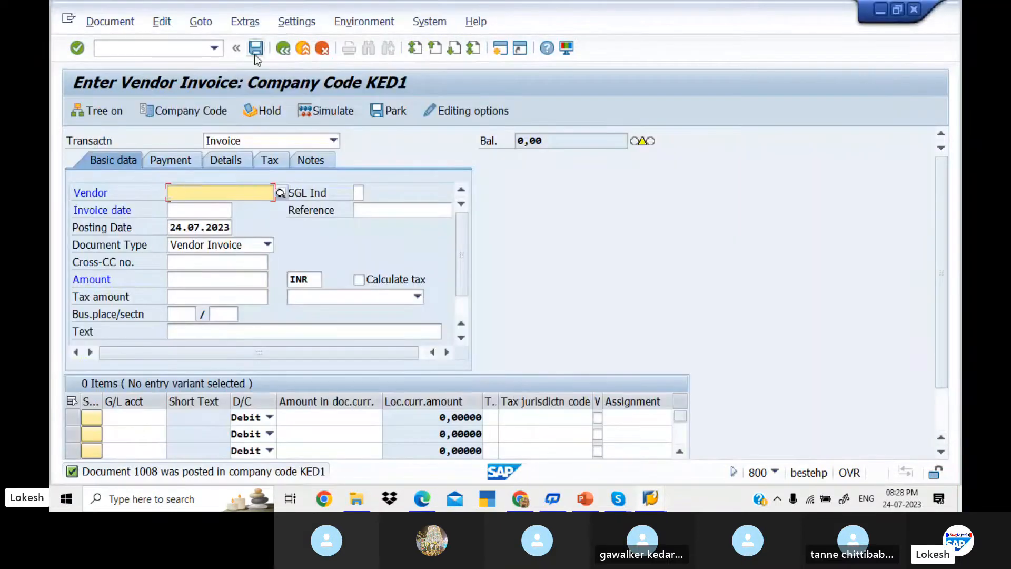
Step: Start transaction F-53 to post an outgoing vendor payment
{"action": "key", "text": "ctrl+slash"}
{"action": "type", "text": "/N"}
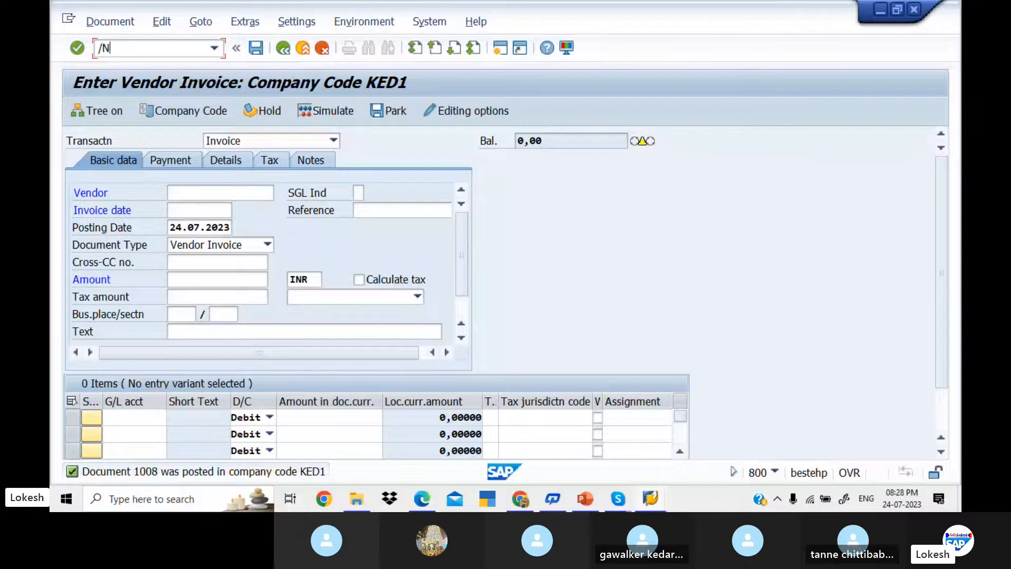
{"action": "type", "text": "F-53"}
{"action": "key", "text": "Return"}
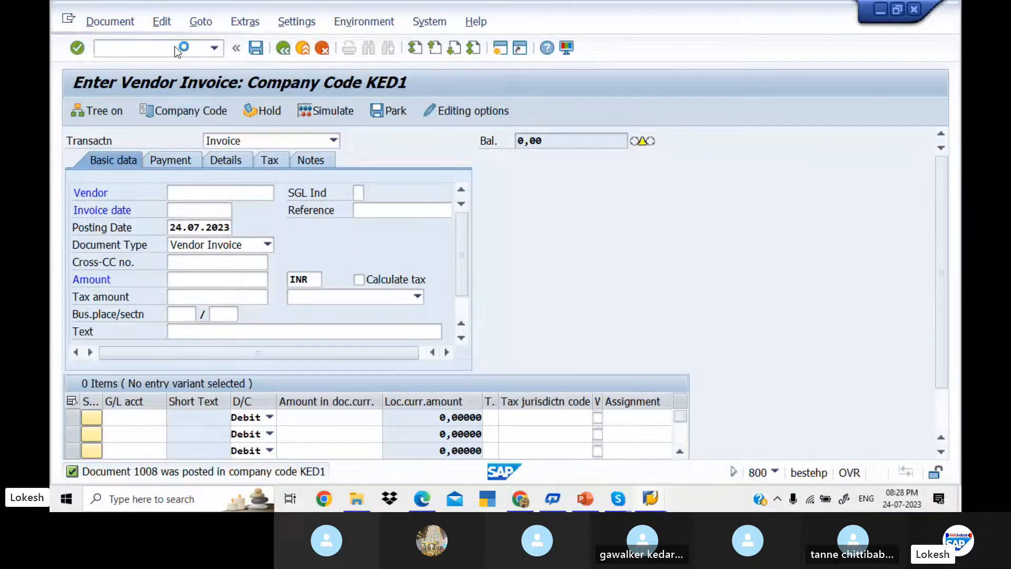
Step: Enter document date 24.07.2023, reference 06, header text Vendor Payment and bank account 200001
{"action": "key", "text": "Tab"}
{"action": "key", "text": "Tab"}
{"action": "key", "text": "Tab"}
{"action": "key", "text": "Tab"}
{"action": "key", "text": "Tab"}
{"action": "key", "text": "Tab"}
{"action": "key", "text": "Tab"}
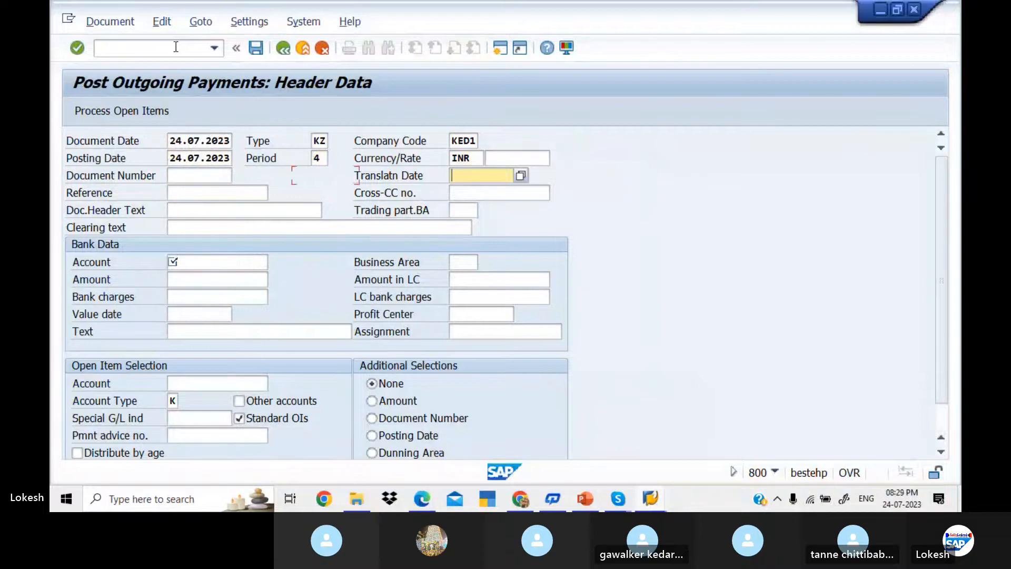
{"action": "key", "text": "Tab"}
{"action": "type", "text": "06"}
{"action": "key", "text": "Tab"}
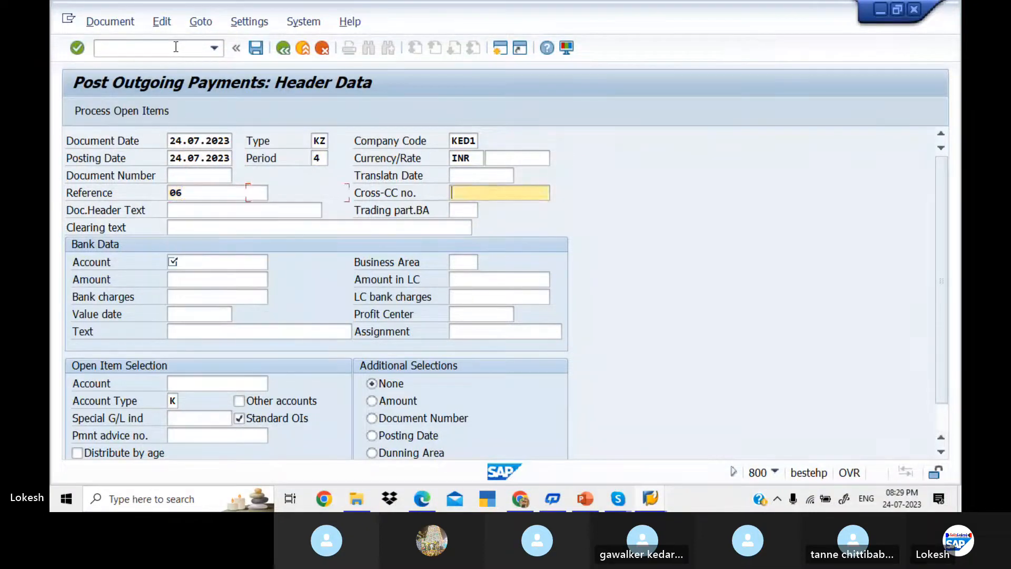
{"action": "key", "text": "Tab"}
{"action": "key", "text": "Down"}
{"action": "key", "text": "Return"}
{"action": "key", "text": "Tab"}
{"action": "key", "text": "Tab"}
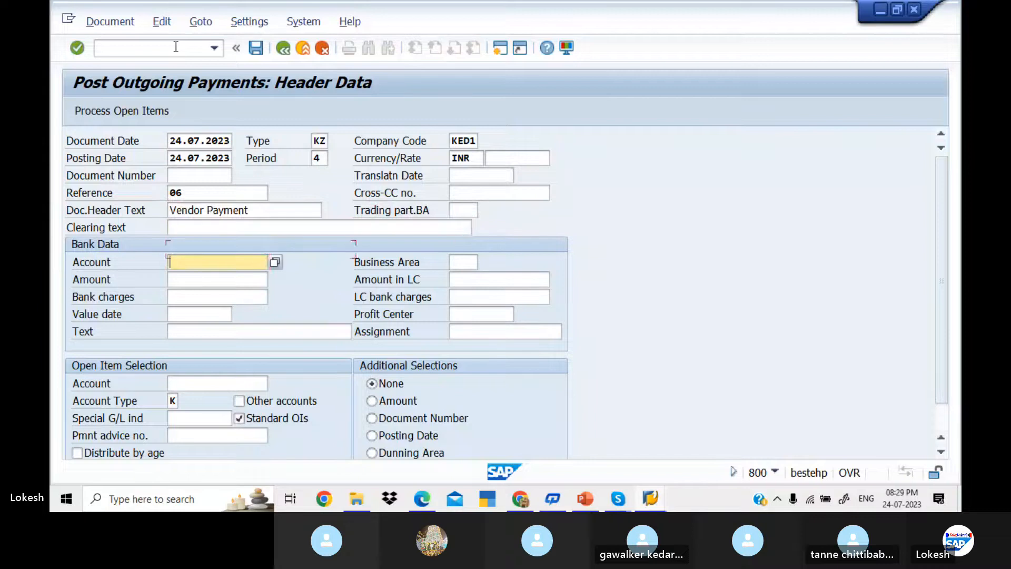
{"action": "key", "text": "space"}
{"action": "key", "text": "Down"}
{"action": "key", "text": "Tab"}
{"action": "key", "text": "Tab"}
Step: Enter amount 100000, value date 24.07.2023, text VENDOR INVOICE, vendor 700510, and process open items
{"action": "key", "text": "space"}
{"action": "key", "text": "Down"}
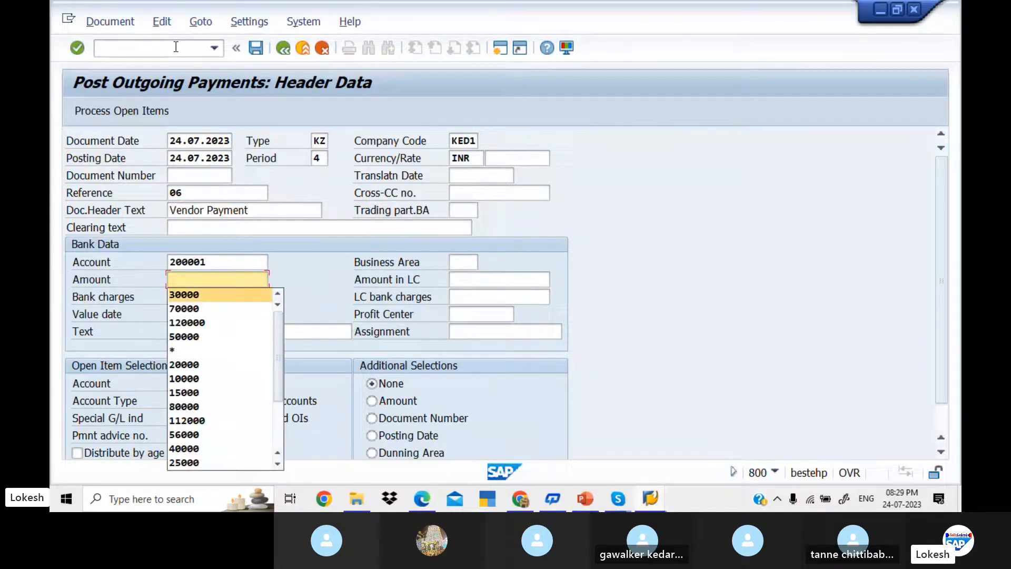
{"action": "key", "text": "Down"}
{"action": "key", "text": "Down"}
{"action": "key", "text": "Down"}
{"action": "key", "text": "Down"}
{"action": "key", "text": "Down"}
{"action": "key", "text": "Down"}
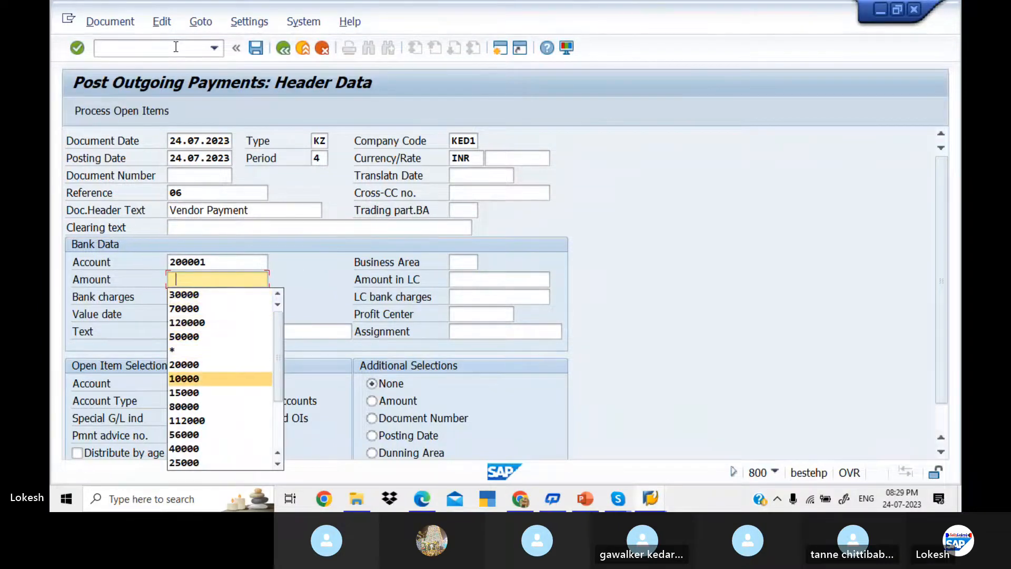
{"action": "key", "text": "Up"}
{"action": "key", "text": "Up"}
{"action": "key", "text": "Up"}
{"action": "key", "text": "Up"}
{"action": "key", "text": "Up"}
{"action": "key", "text": "Up"}
{"action": "key", "text": "Up"}
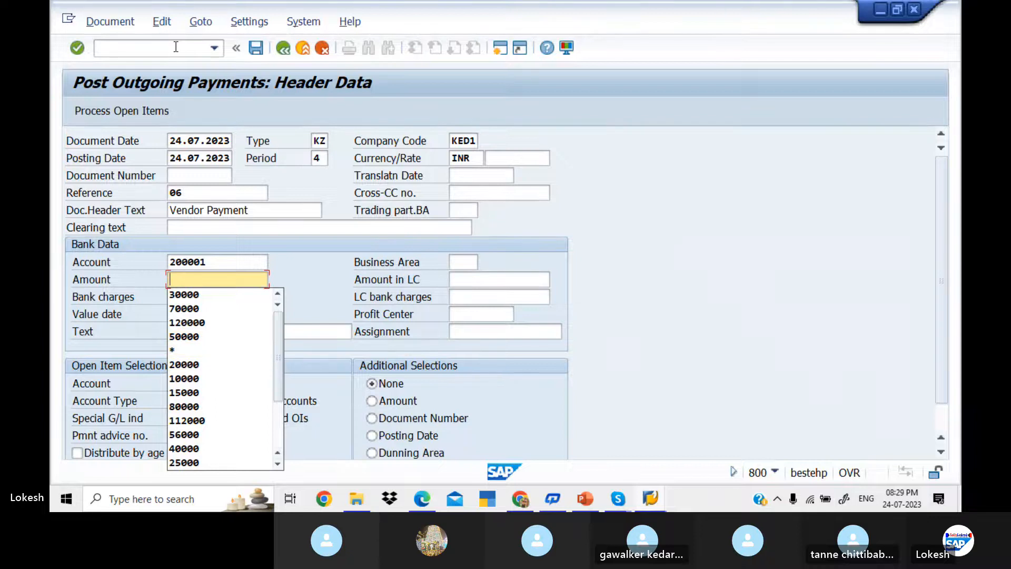
{"action": "type", "text": "100000"}
{"action": "key", "text": "Tab"}
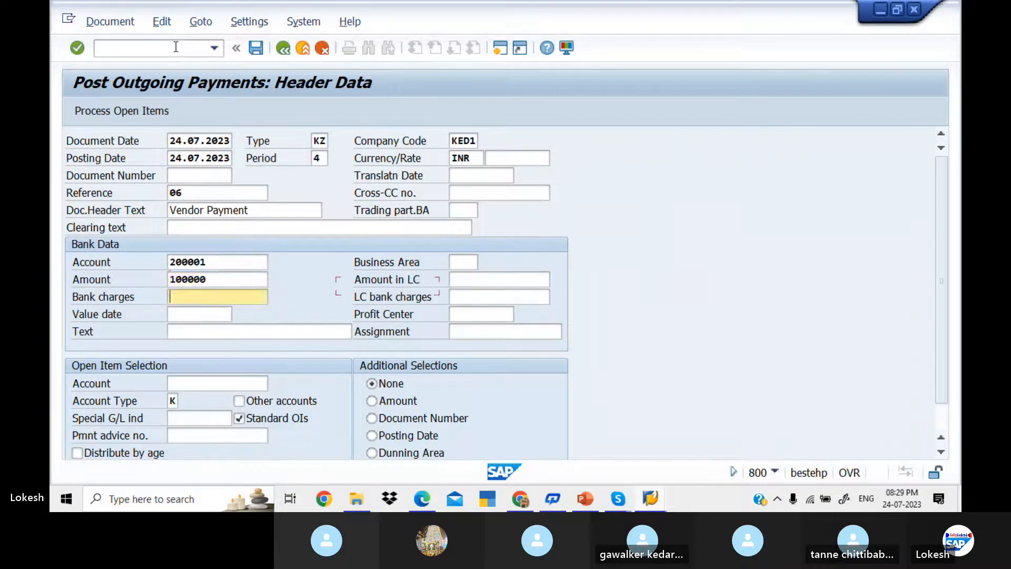
{"action": "key", "text": "Tab"}
{"action": "key", "text": "Tab"}
{"action": "key", "text": "Down"}
{"action": "key", "text": "Tab"}
{"action": "key", "text": "Tab"}
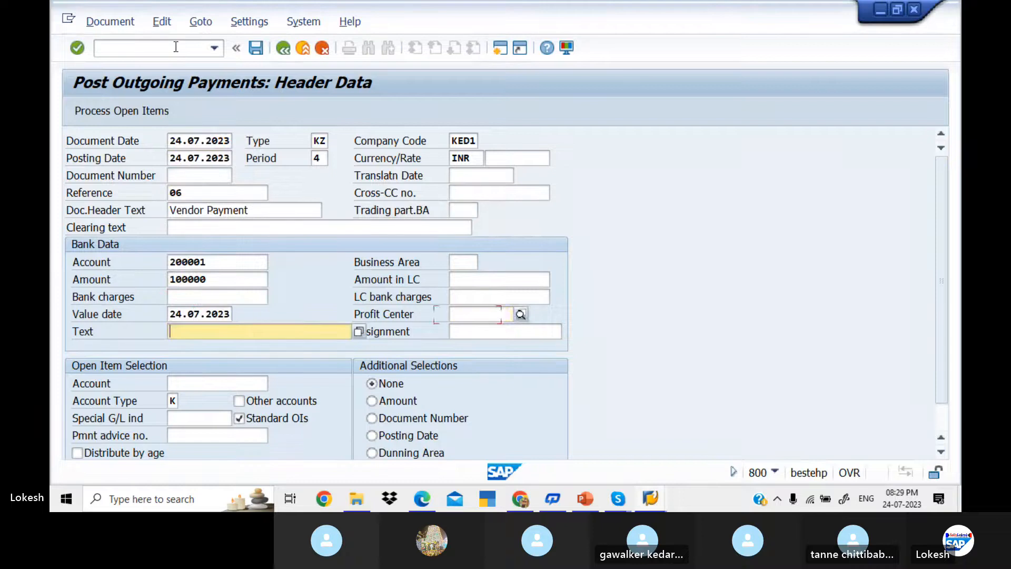
{"action": "key", "text": "Down"}
{"action": "key", "text": "Tab"}
{"action": "key", "text": "Tab"}
{"action": "key", "text": "Down"}
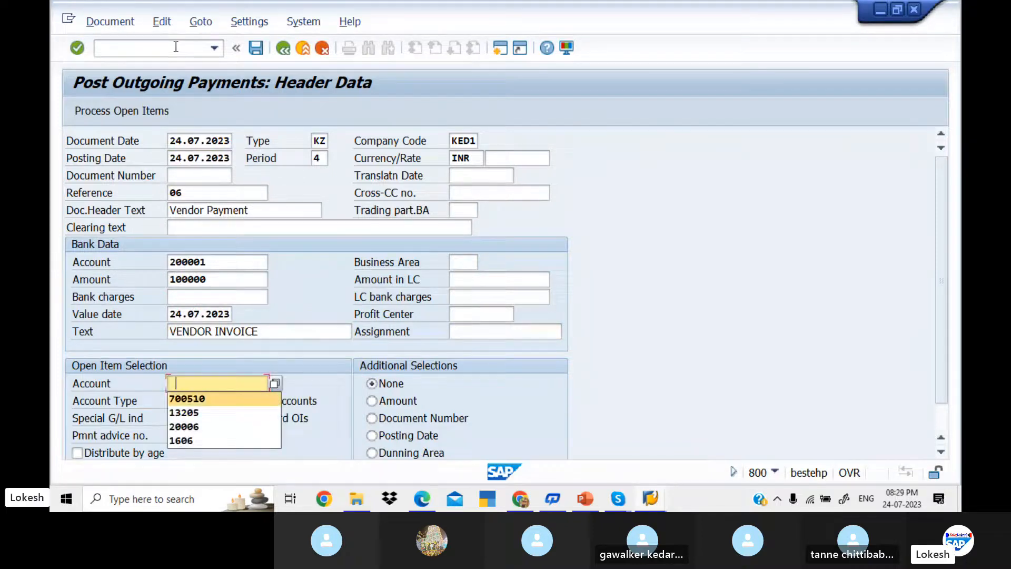
{"action": "key", "text": "Tab"}
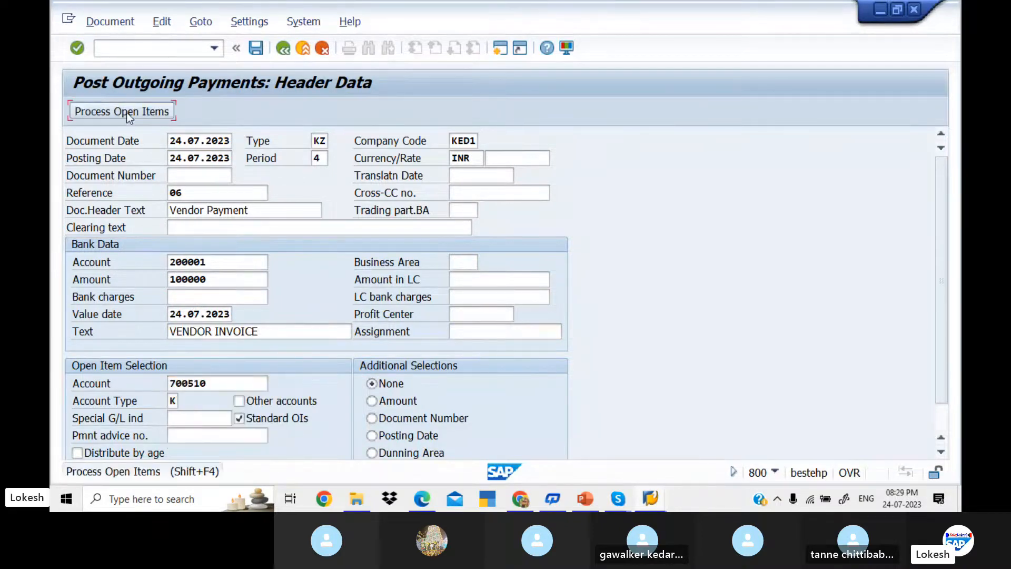
{"action": "left_click", "coordinate": [127, 111]}
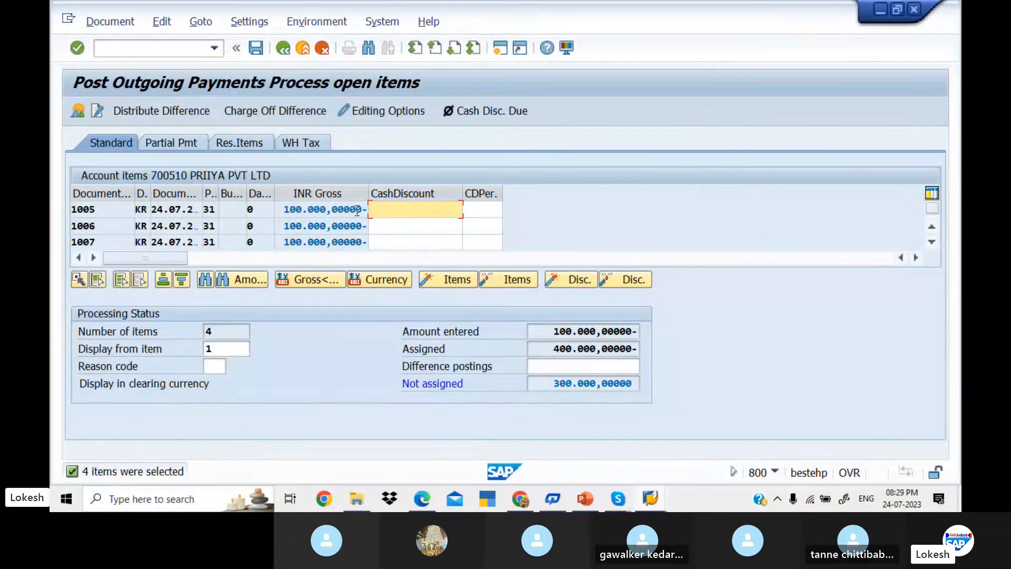
Step: Deactivate invoices 1006, 1007 and 1008 so only 1005 is cleared, then post payment document 4006
{"action": "double_click", "coordinate": [350, 225]}
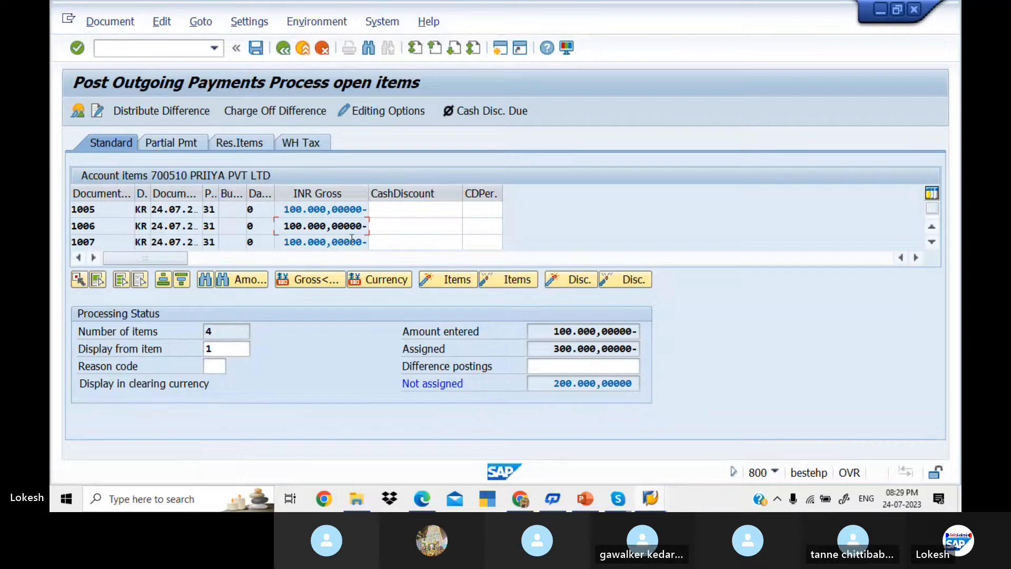
{"action": "double_click", "coordinate": [352, 242]}
{"action": "left_click", "coordinate": [934, 214]}
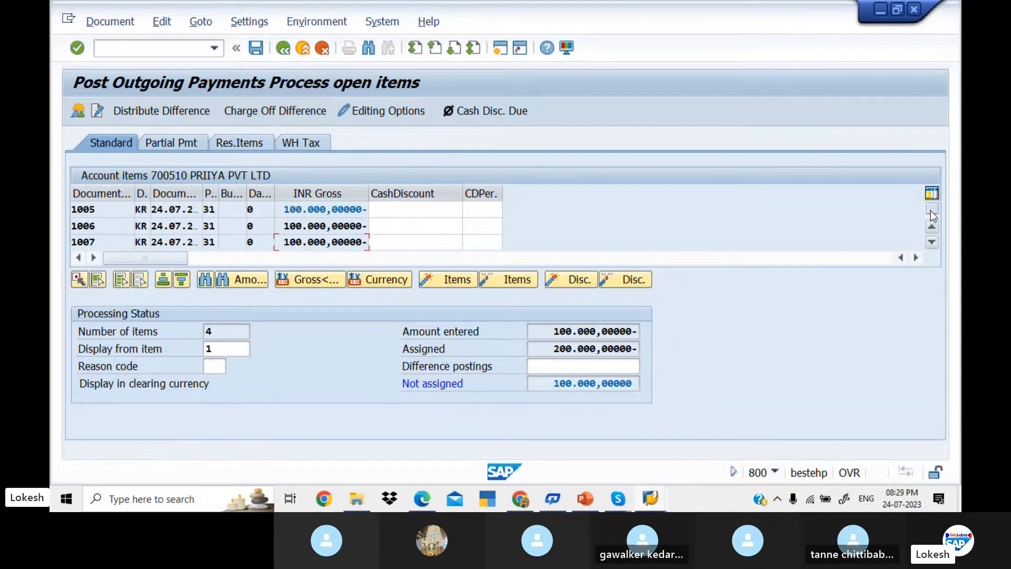
{"action": "double_click", "coordinate": [350, 210]}
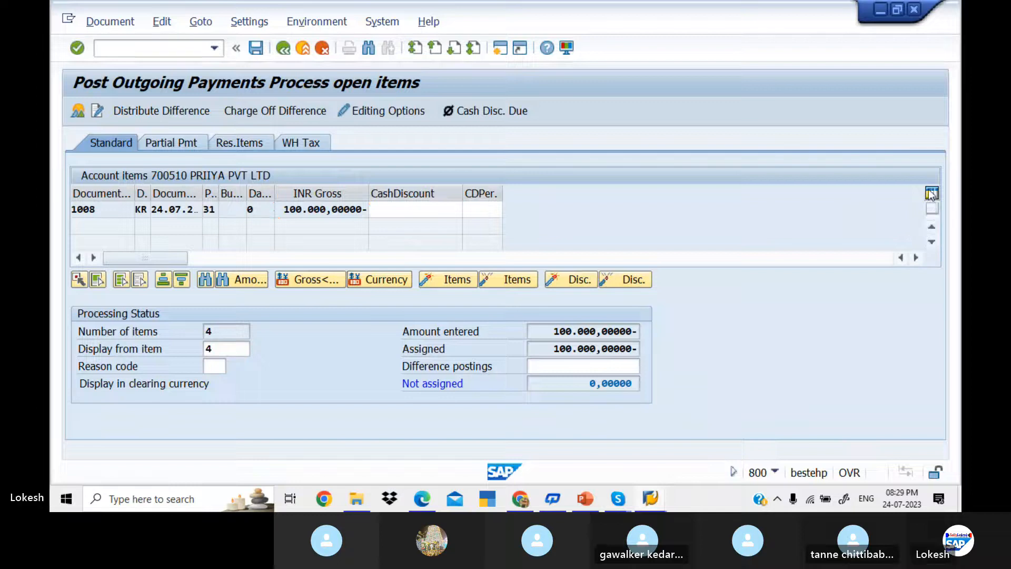
{"action": "scroll", "coordinate": [931, 195], "scroll_direction": "up", "scroll_amount": 1}
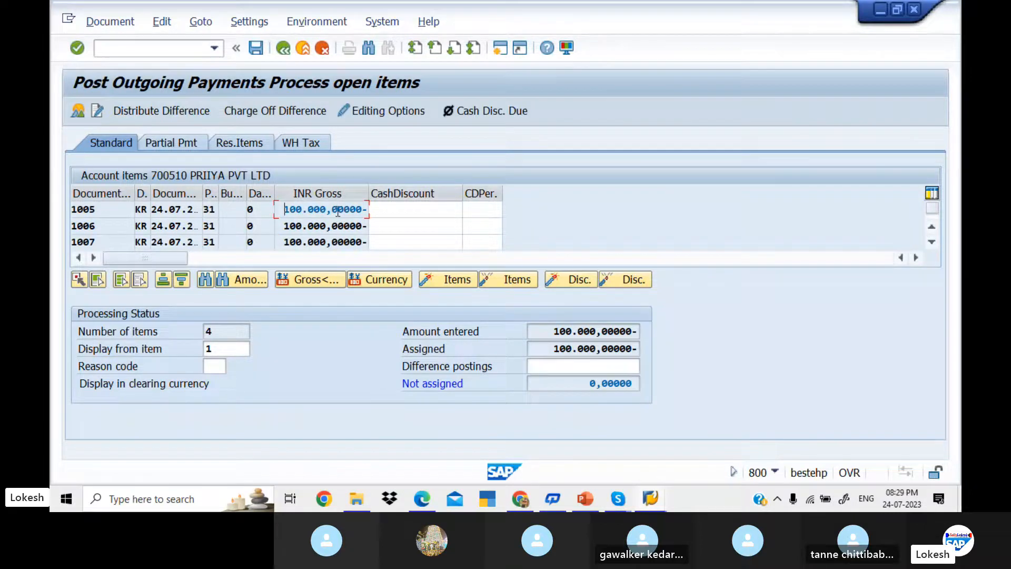
{"action": "left_click", "coordinate": [256, 48]}
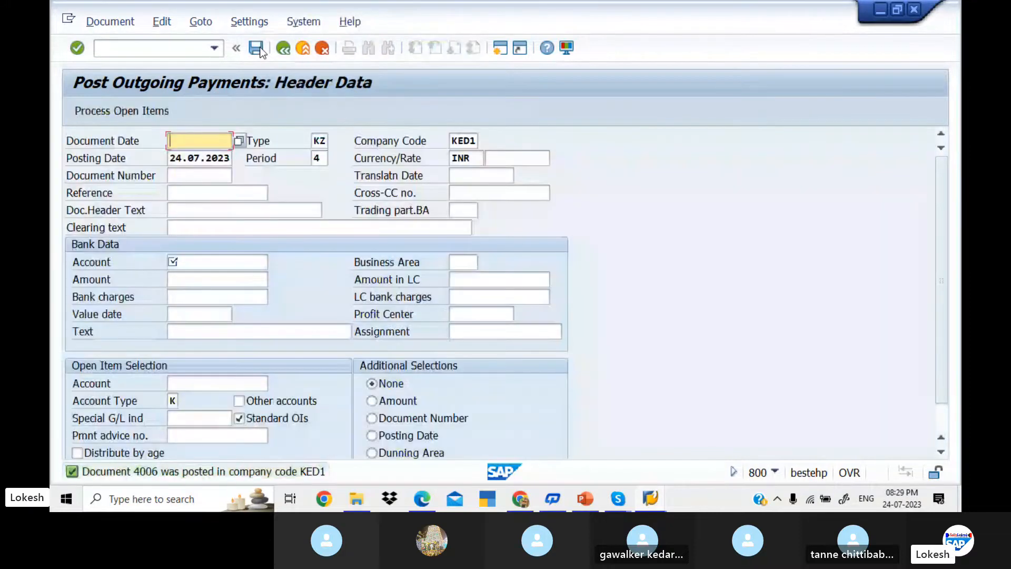
Step: Refresh vendor 700510's FBL1N line item list via List > Refresh
{"action": "key", "text": "alt+Tab"}
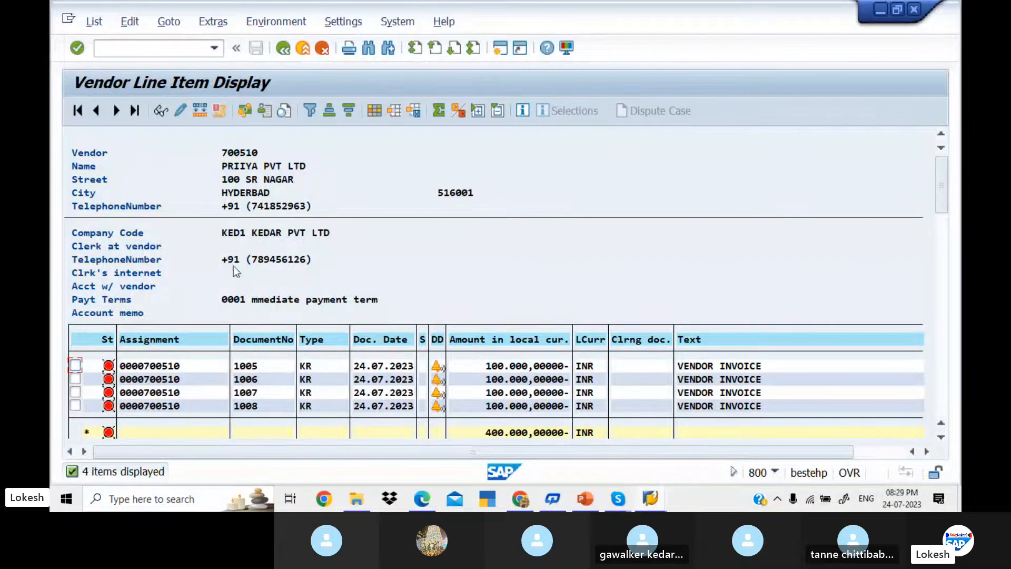
{"action": "left_click", "coordinate": [98, 23]}
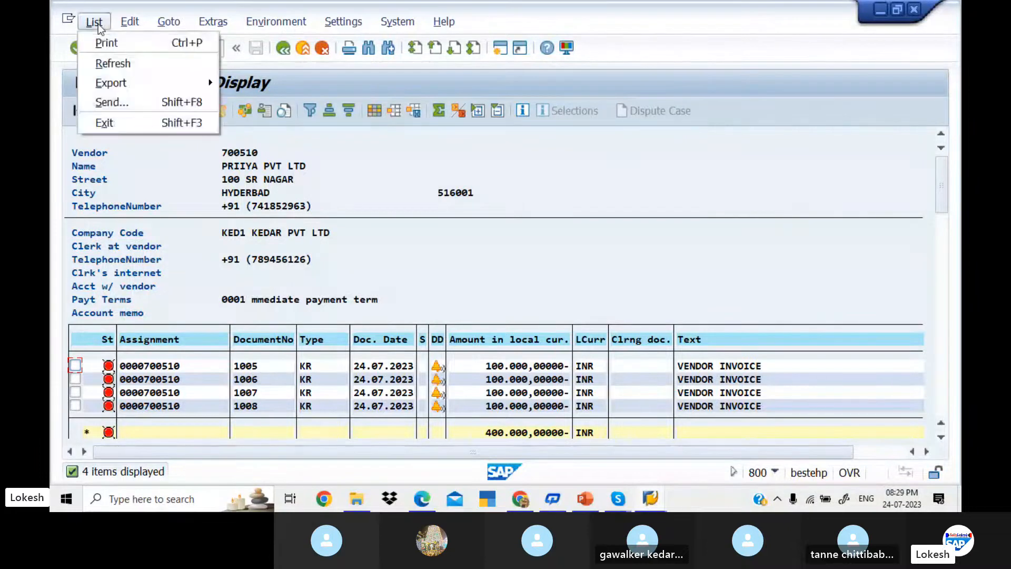
{"action": "left_click", "coordinate": [132, 65]}
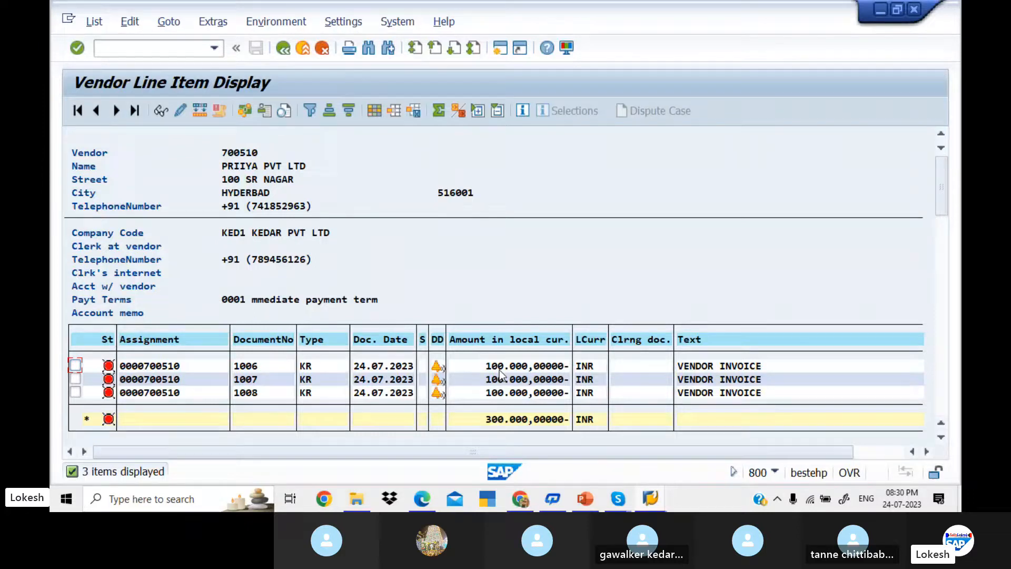
Step: Return to F-53 and accept document date 24.07.2023
{"action": "key", "text": "alt+Tab"}
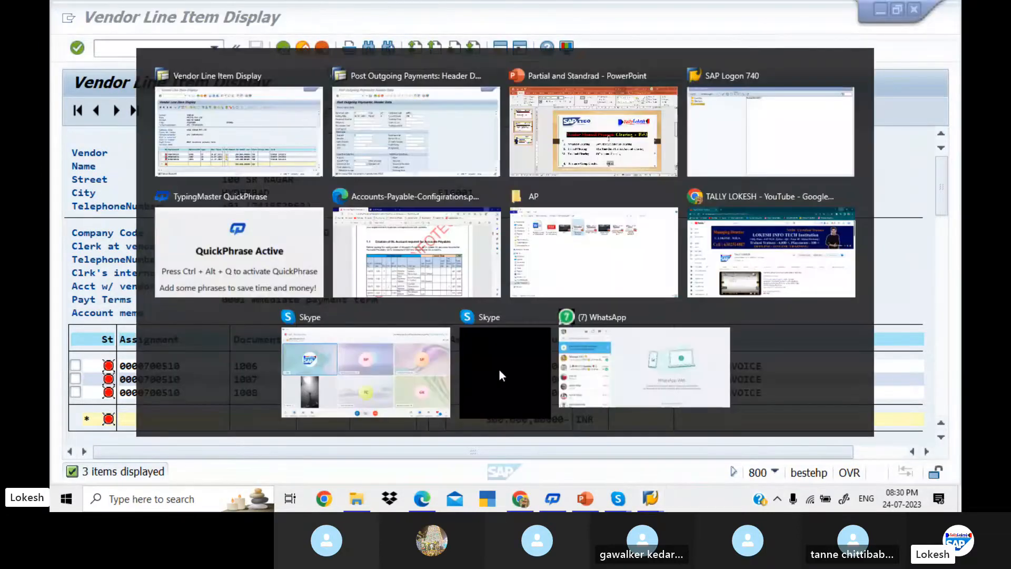
{"action": "key", "text": "Down"}
{"action": "key", "text": "Tab"}
{"action": "key", "text": "Tab"}
{"action": "key", "text": "Tab"}
{"action": "key", "text": "Tab"}
{"action": "key", "text": "Tab"}
{"action": "key", "text": "Tab"}
{"action": "key", "text": "Tab"}
{"action": "key", "text": "Tab"}
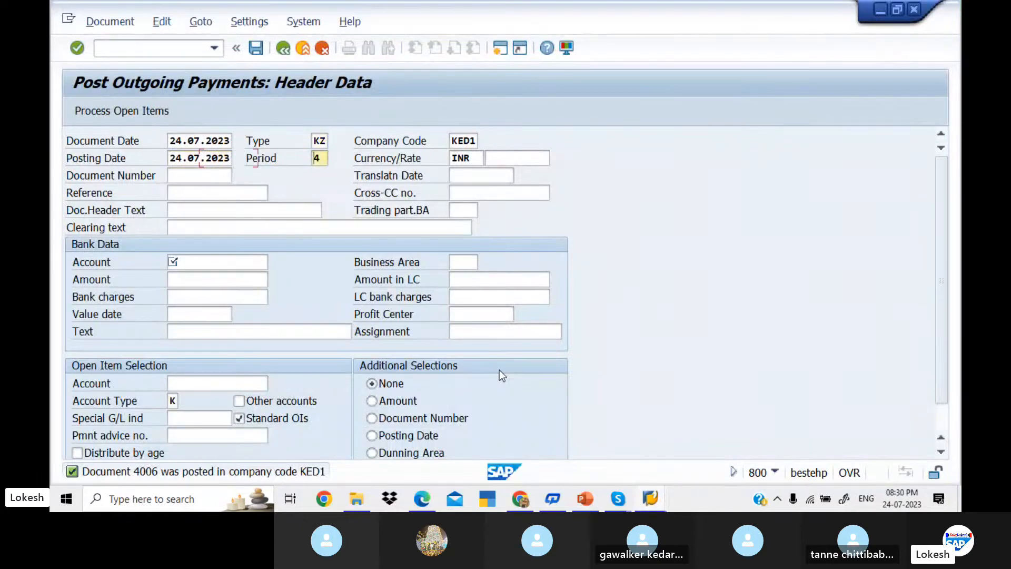
Step: Enter reference 07, header text Vendor Payment and bank account 200001
{"action": "key", "text": "Tab"}
{"action": "key", "text": "Tab"}
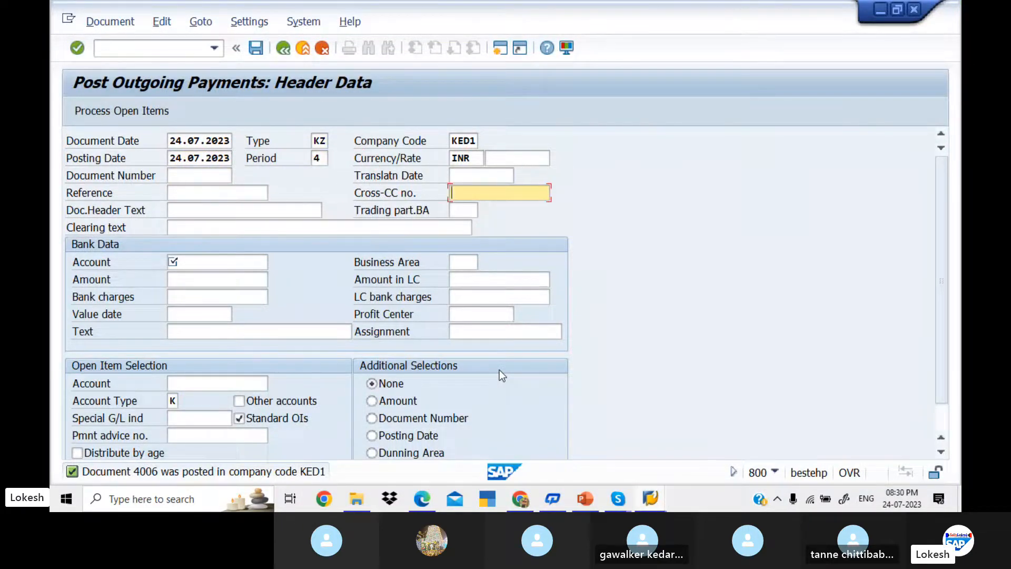
{"action": "left_click", "coordinate": [248, 193]}
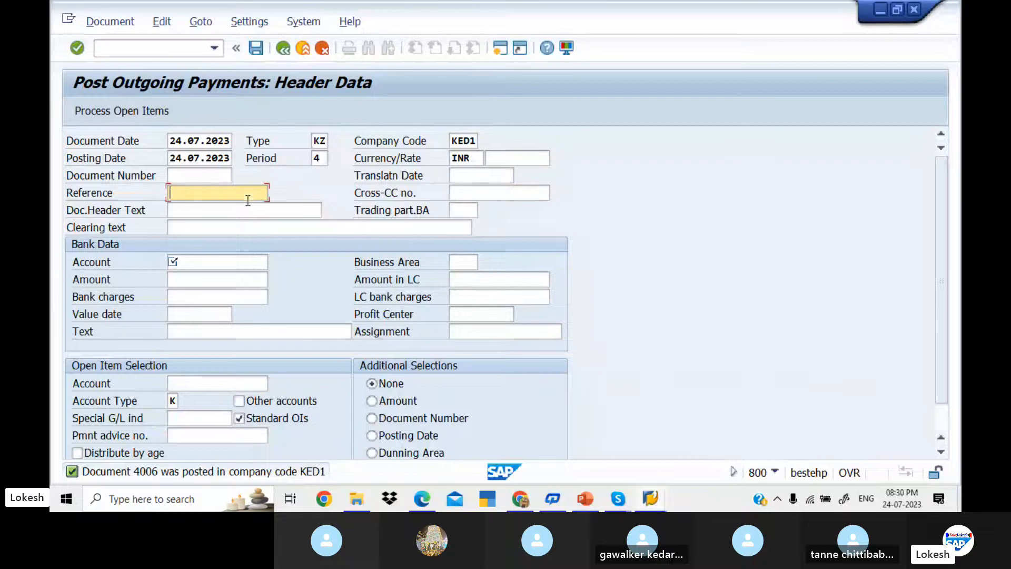
{"action": "type", "text": "0"}
{"action": "key", "text": "Escape"}
{"action": "type", "text": "7"}
{"action": "key", "text": "Tab"}
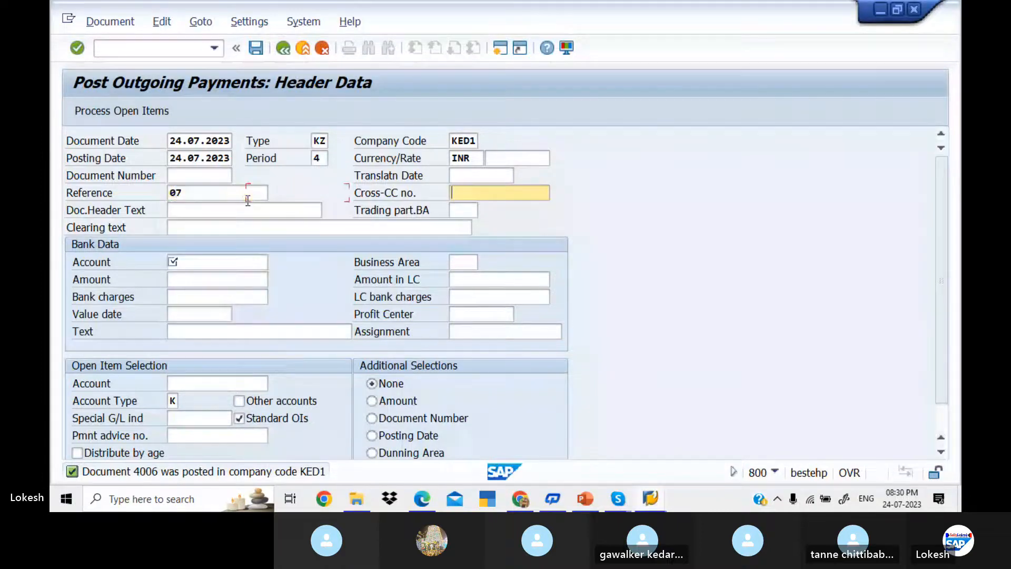
{"action": "key", "text": "Tab"}
{"action": "key", "text": "Down"}
{"action": "key", "text": "Tab"}
{"action": "key", "text": "Tab"}
{"action": "key", "text": "Tab"}
{"action": "key", "text": "Down"}
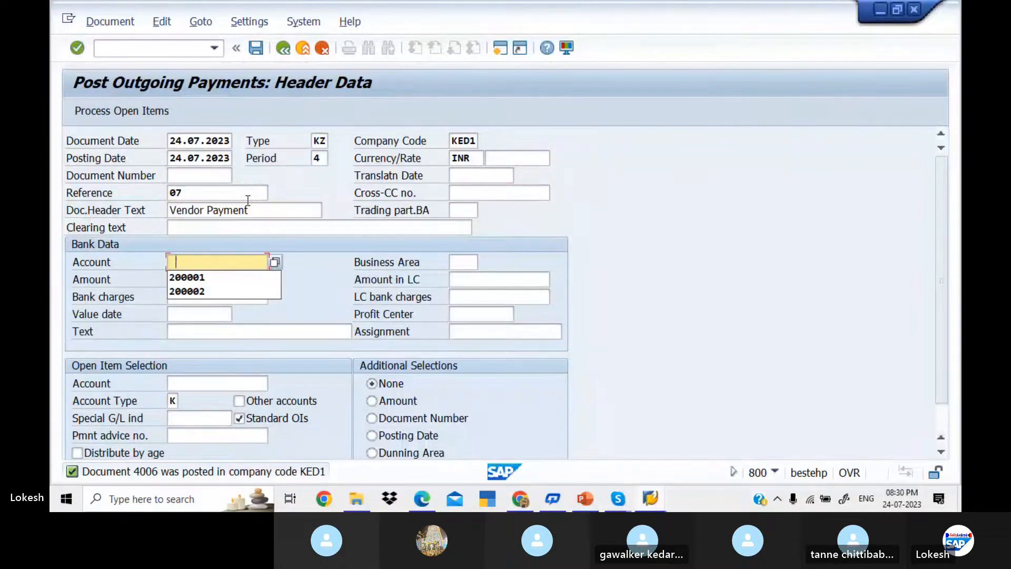
{"action": "key", "text": "Tab"}
Step: Enter amount 200000, value date 24.07.2023, text VENDOR INVOICE, vendor 700510, and process open items
{"action": "key", "text": "Tab"}
{"action": "type", "text": "200"}
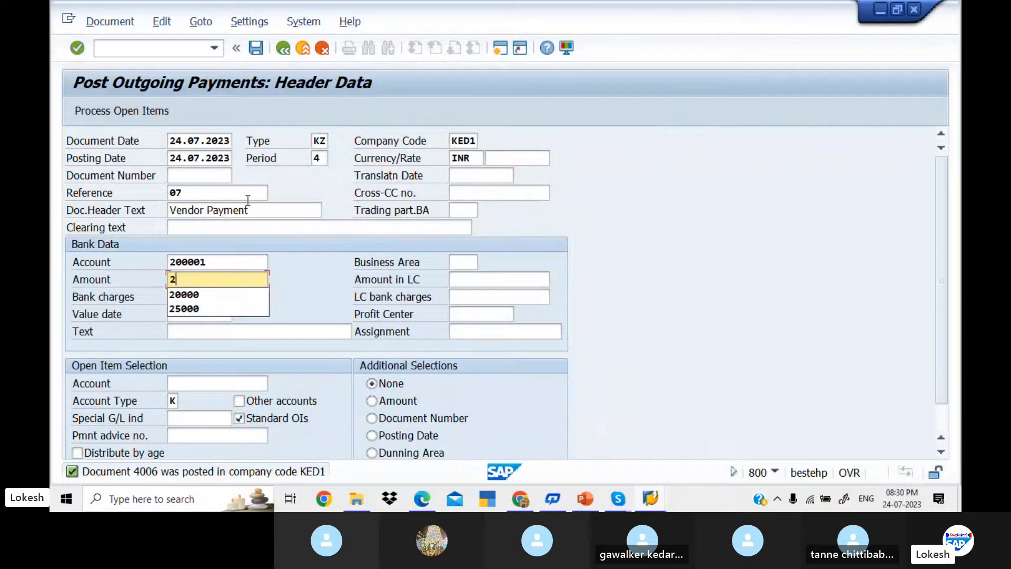
{"action": "type", "text": "000"}
{"action": "key", "text": "Tab"}
{"action": "key", "text": "Tab"}
{"action": "key", "text": "Tab"}
{"action": "key", "text": "Tab"}
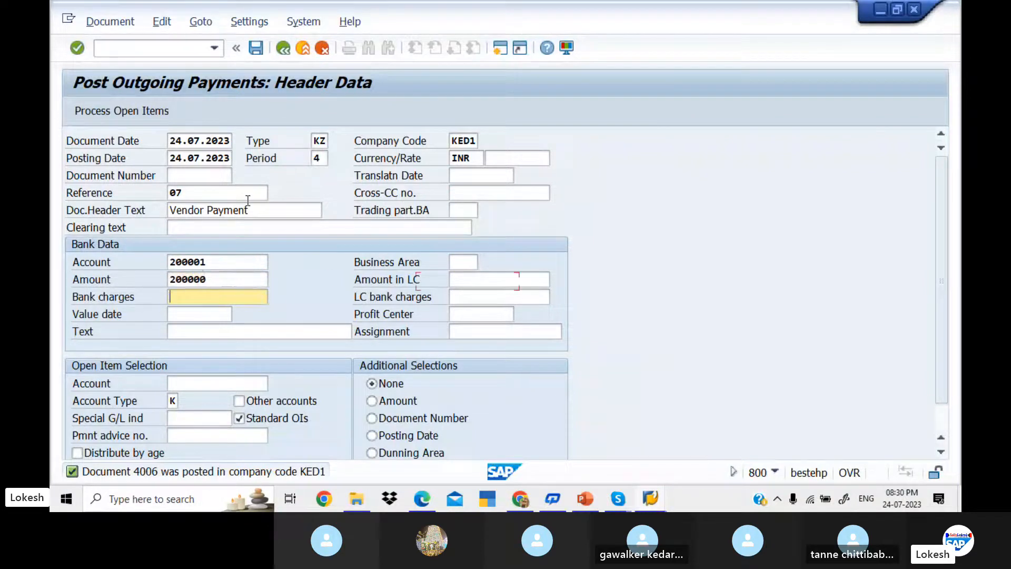
{"action": "key", "text": "Down"}
{"action": "key", "text": "Tab"}
{"action": "key", "text": "Tab"}
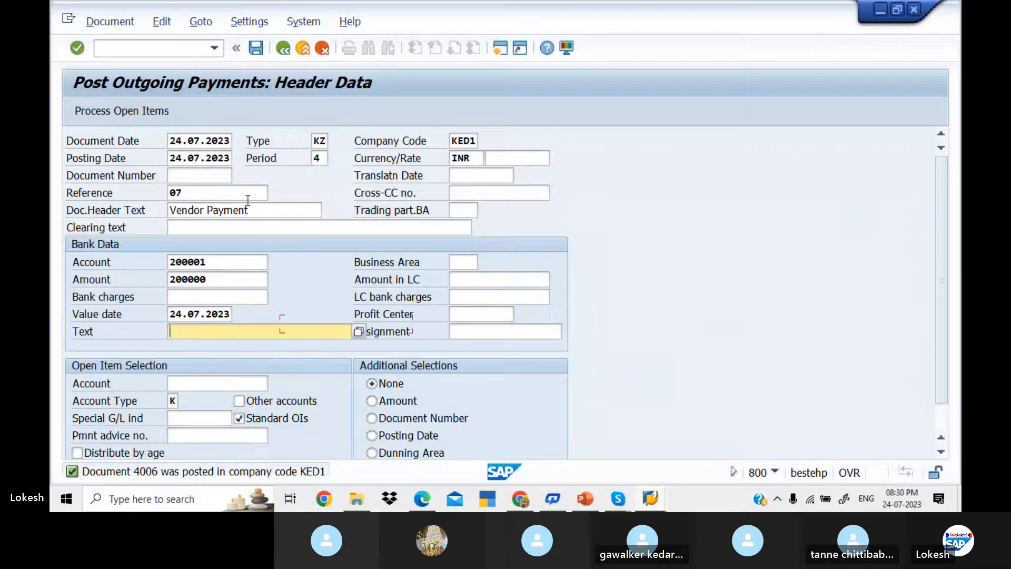
{"action": "key", "text": "Down"}
{"action": "key", "text": "Tab"}
{"action": "key", "text": "Tab"}
{"action": "type", "text": "700510"}
{"action": "key", "text": "Tab"}
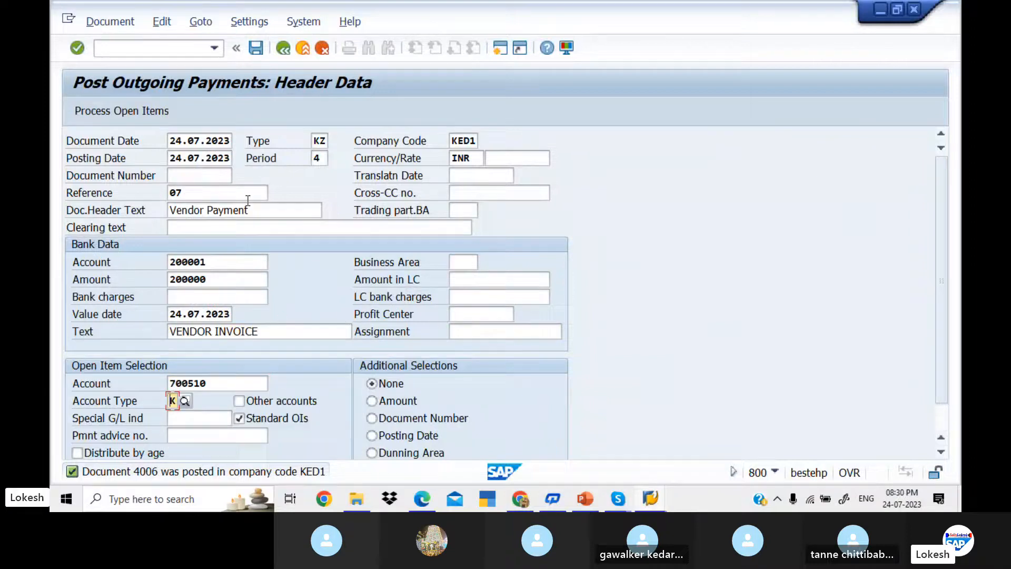
{"action": "left_click", "coordinate": [146, 111]}
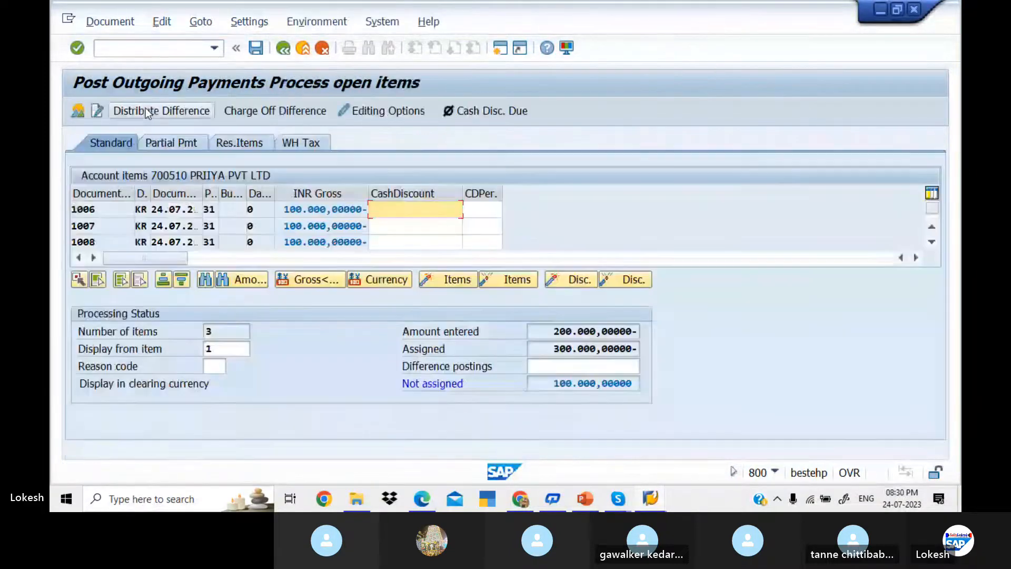
Step: On the Partial Pmt tab, exclude invoice 1008 and post the 200000 payment against 1006 and 1007
{"action": "left_click", "coordinate": [176, 147]}
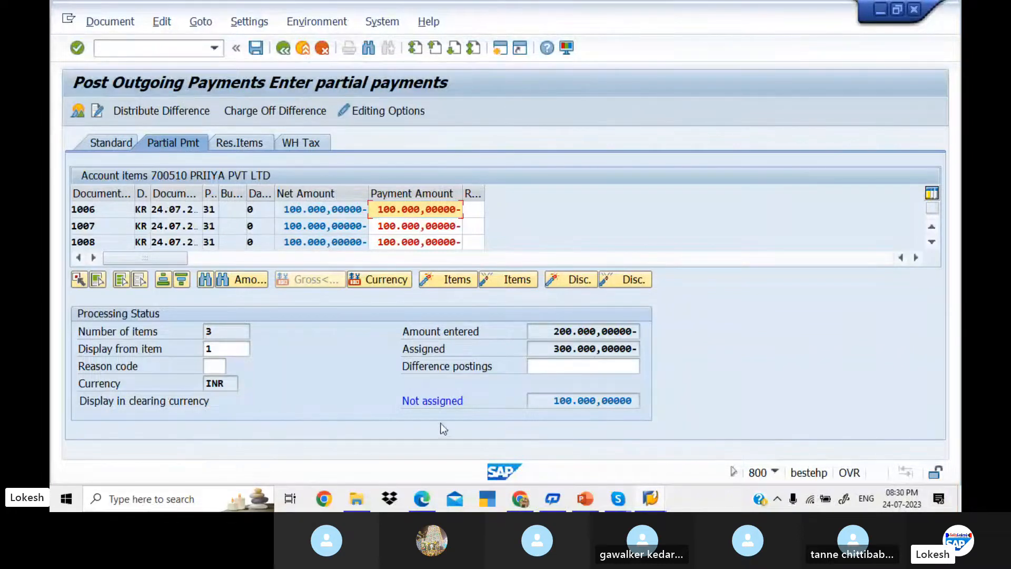
{"action": "double_click", "coordinate": [334, 241]}
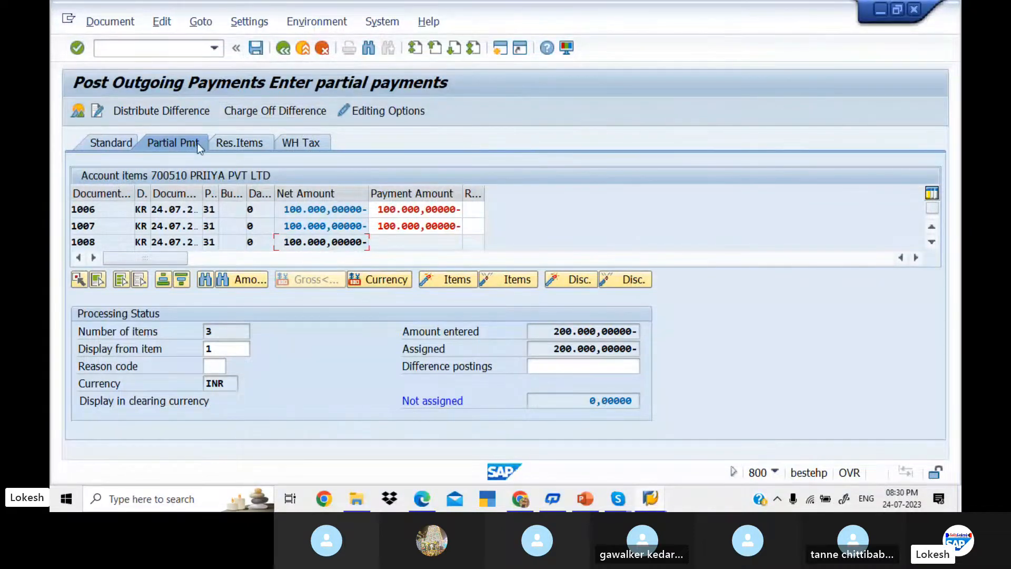
{"action": "left_click", "coordinate": [259, 48]}
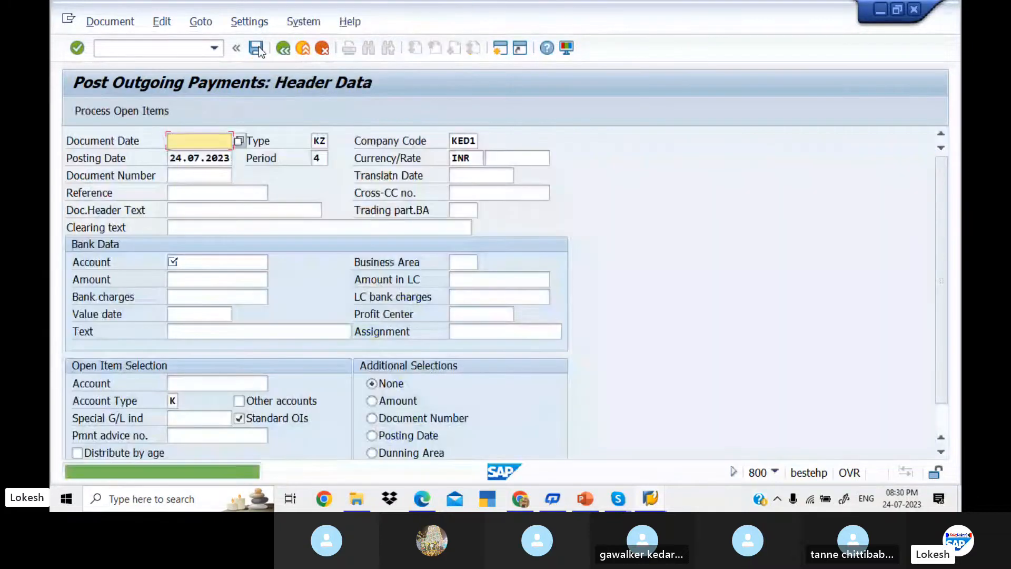
Step: Refresh vendor 700510's FBL1N list so only invoice 1008 remains open
{"action": "key", "text": "alt+Tab"}
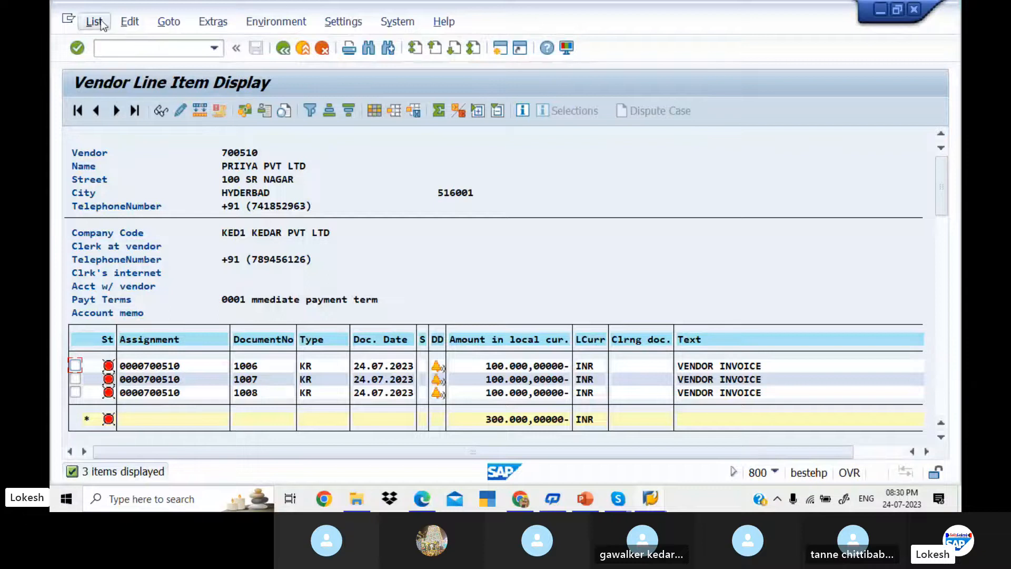
{"action": "left_click", "coordinate": [94, 21]}
{"action": "left_click", "coordinate": [129, 63]}
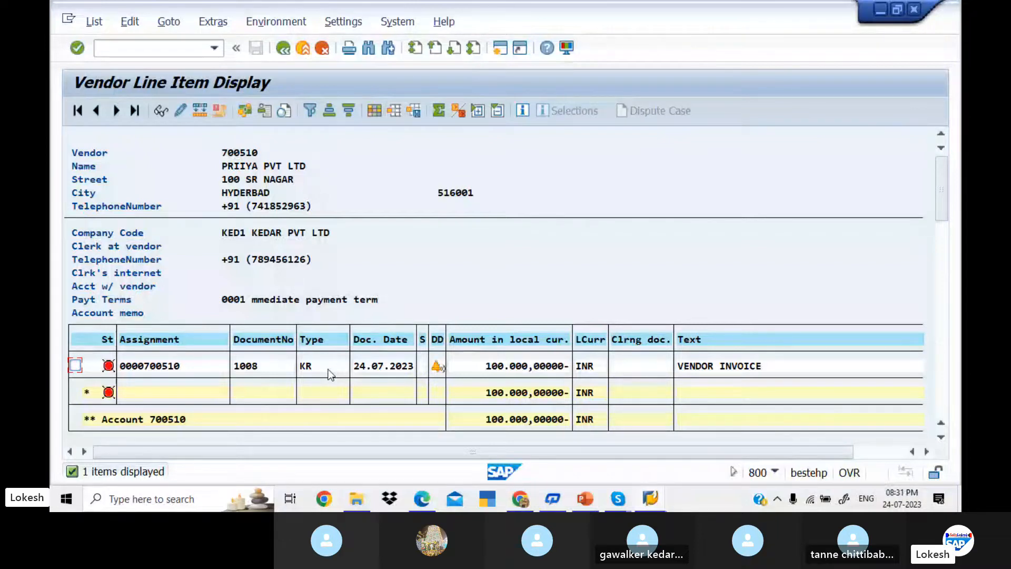
Step: Return to F-53 payment entry and move to the Reference field
{"action": "key", "text": "alt+Tab"}
{"action": "key", "text": "Tab"}
{"action": "key", "text": "Tab"}
Step: Fill the payment header with reference 08, bank account 200001 and amount 50000
{"action": "key", "text": "Down"}
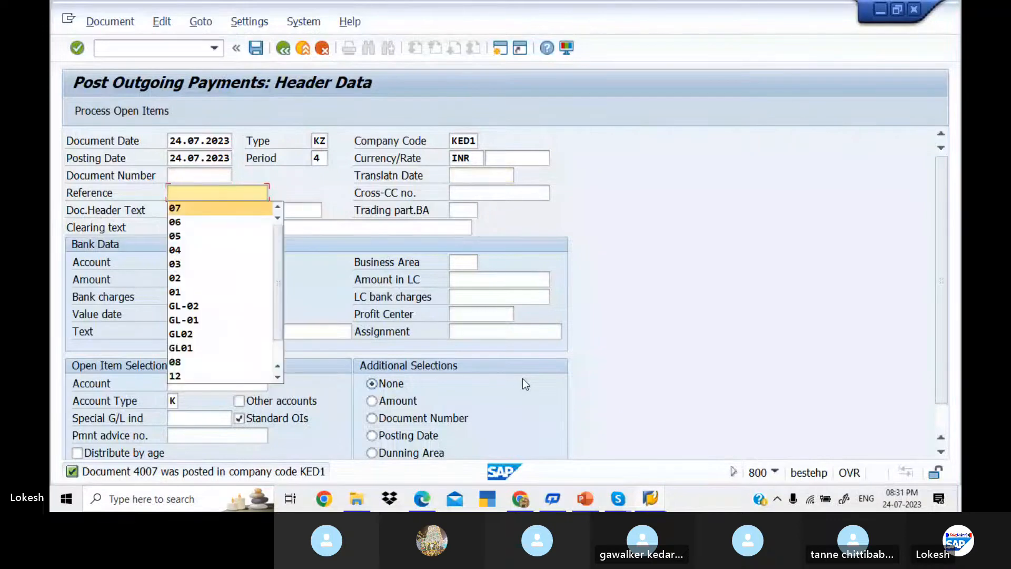
{"action": "type", "text": "08"}
{"action": "key", "text": "Tab"}
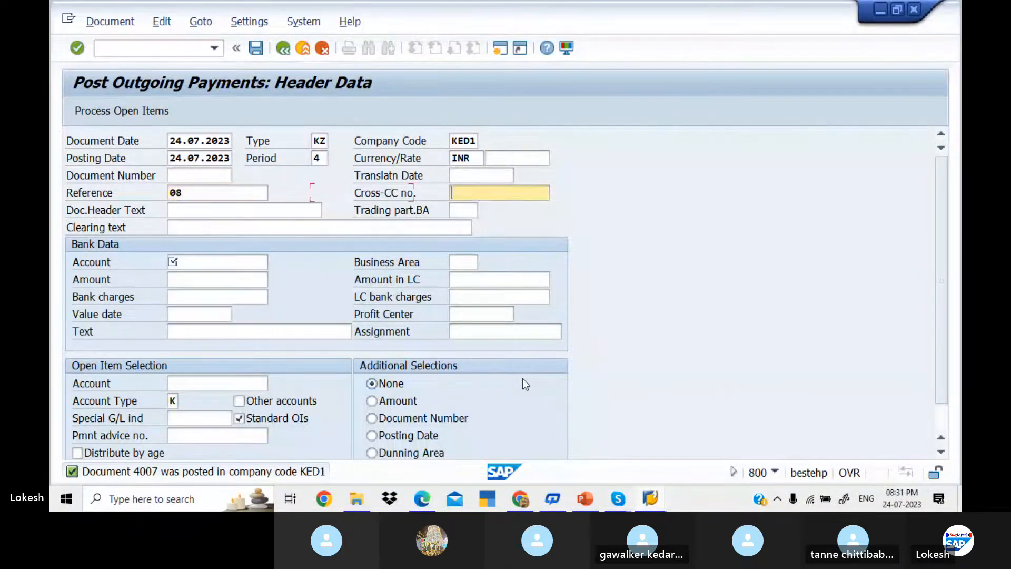
{"action": "key", "text": "Tab"}
{"action": "key", "text": "Down"}
{"action": "key", "text": "Tab"}
{"action": "key", "text": "Tab"}
{"action": "key", "text": "Tab"}
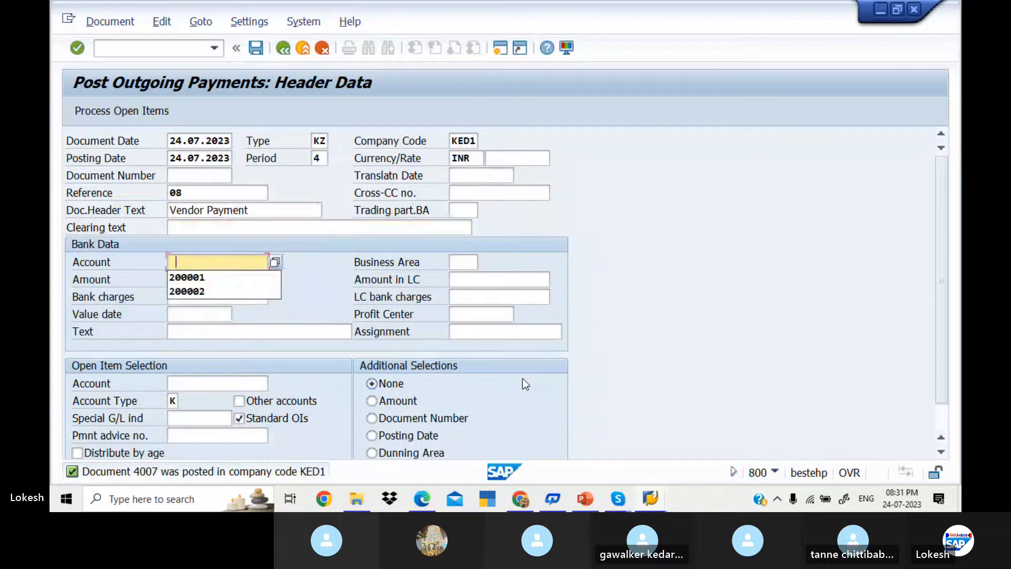
{"action": "key", "text": "Down"}
{"action": "key", "text": "Tab"}
{"action": "key", "text": "Down"}
{"action": "key", "text": "Down"}
{"action": "key", "text": "Down"}
{"action": "key", "text": "Down"}
{"action": "key", "text": "Down"}
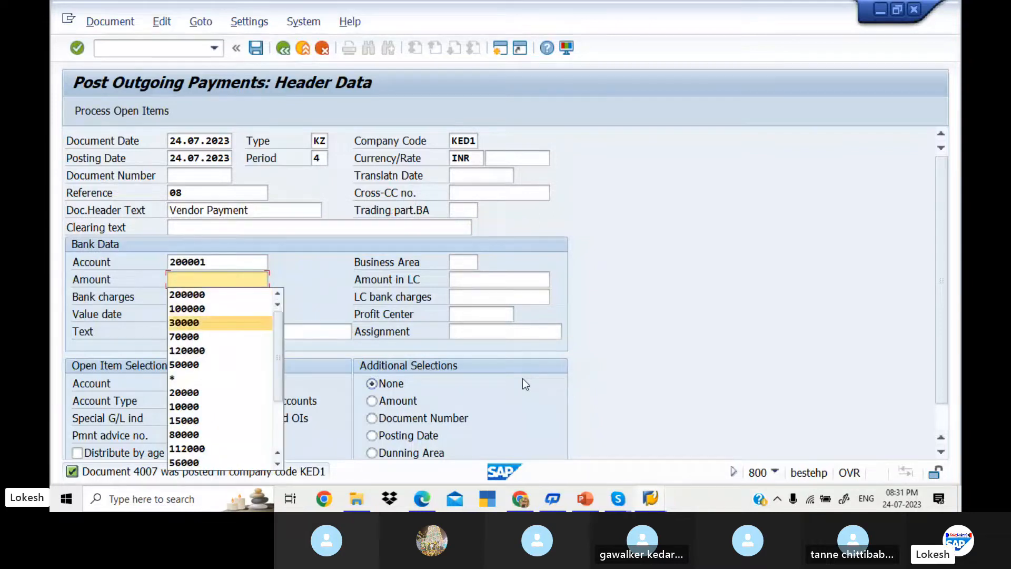
{"action": "key", "text": "Down"}
{"action": "key", "text": "Down"}
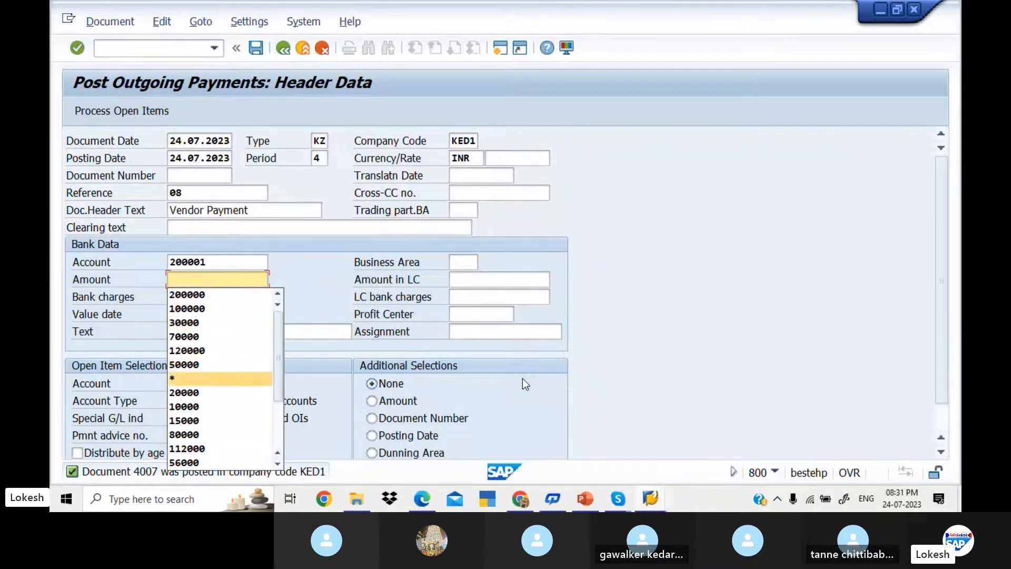
{"action": "key", "text": "Up"}
{"action": "key", "text": "Up"}
{"action": "key", "text": "BackSpace"}
{"action": "type", "text": "50000"}
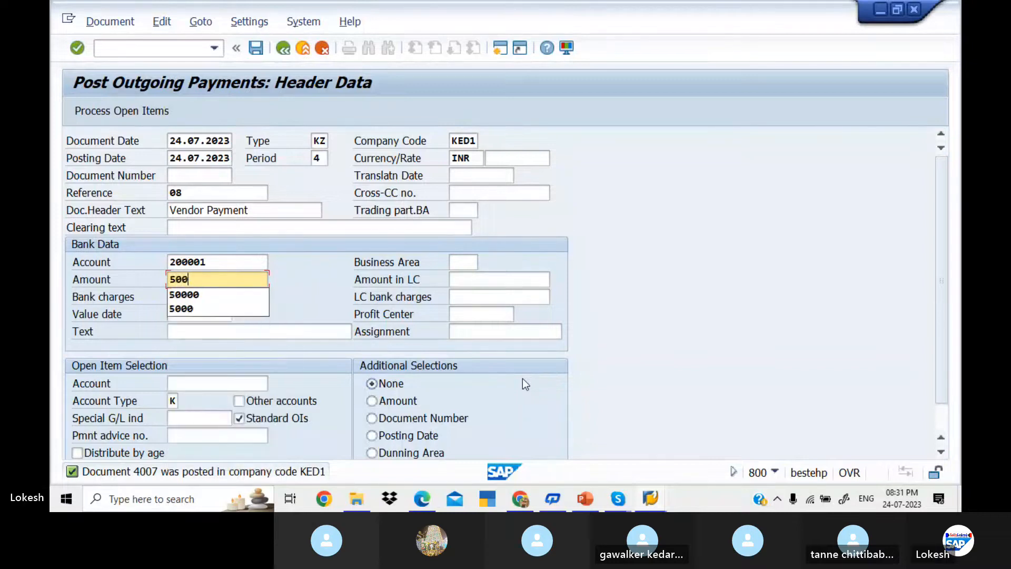
{"action": "key", "text": "Tab"}
{"action": "key", "text": "Tab"}
{"action": "key", "text": "Tab"}
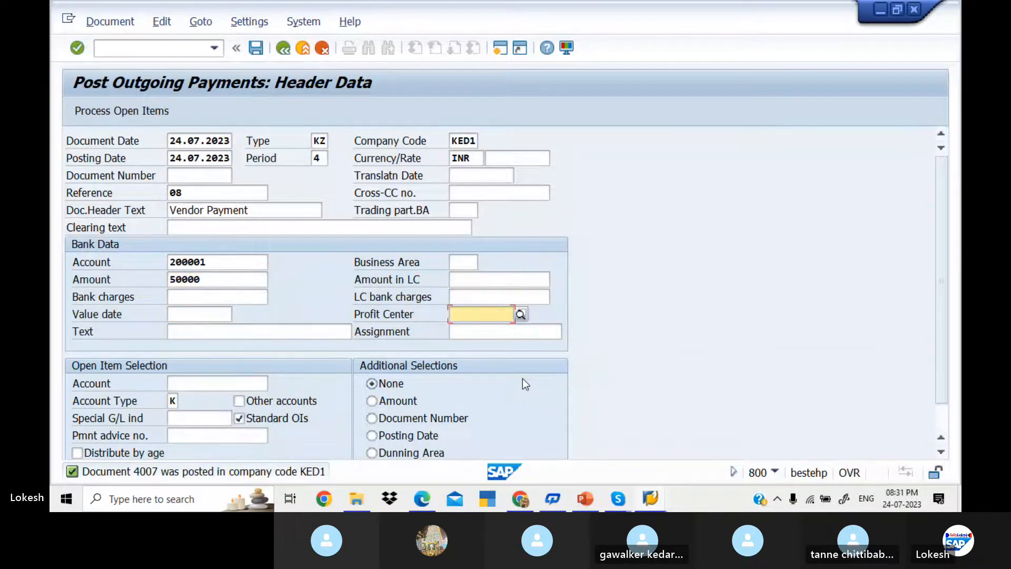
Step: Set value date 24.07.2023, text VENDOR INVOICE and vendor 700510, then process its open items
{"action": "left_click", "coordinate": [182, 318]}
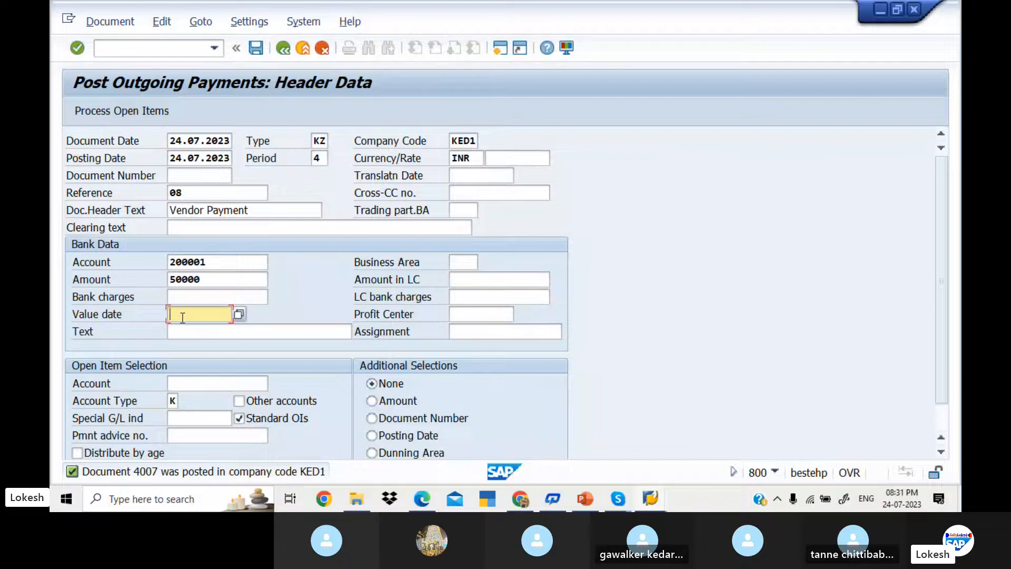
{"action": "key", "text": "Down"}
{"action": "key", "text": "Return"}
{"action": "key", "text": "Tab"}
{"action": "type", "text": "VENDOR INVOICE"}
{"action": "key", "text": "Tab"}
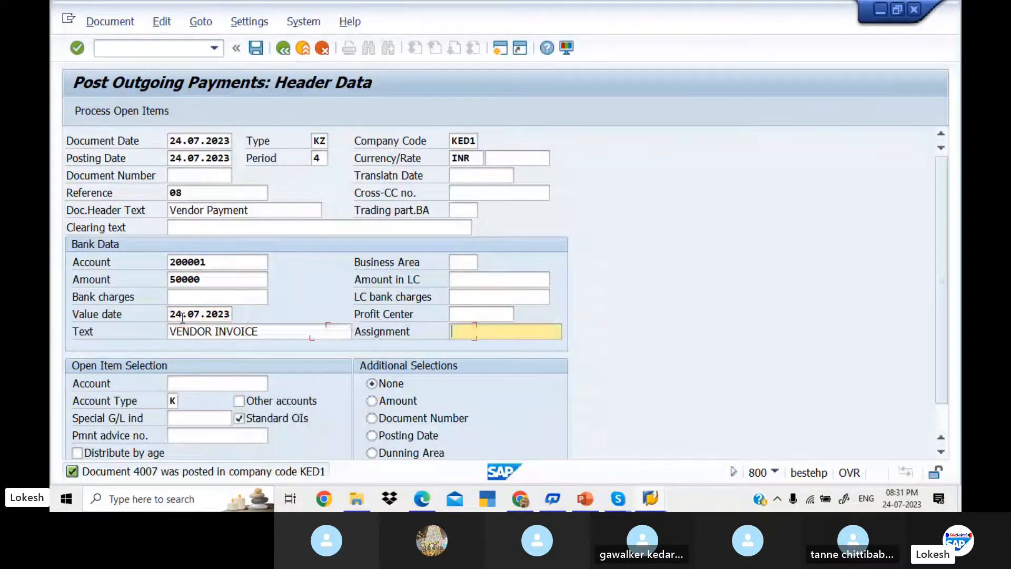
{"action": "key", "text": "Tab"}
{"action": "type", "text": "700510"}
{"action": "key", "text": "Tab"}
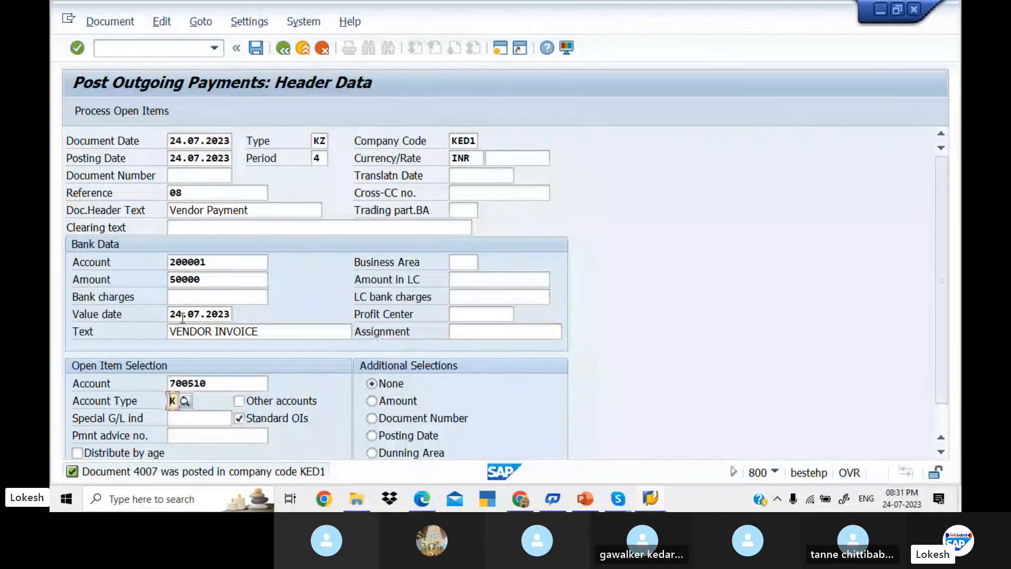
{"action": "left_click", "coordinate": [131, 113]}
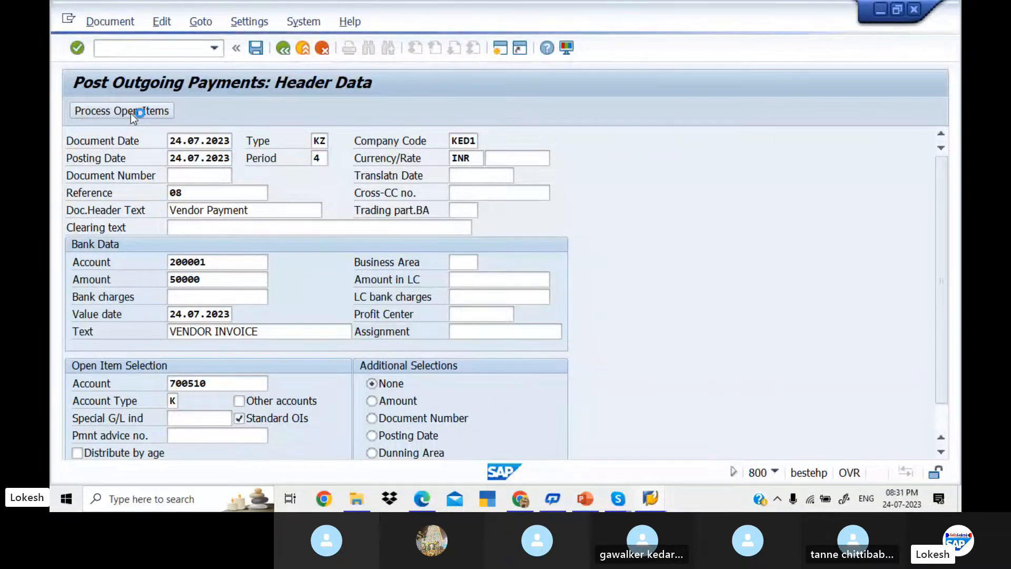
Step: Acknowledge the connection-reset error and bring back the SAP Logon 740 window
{"action": "mouse_move", "coordinate": [620, 501]}
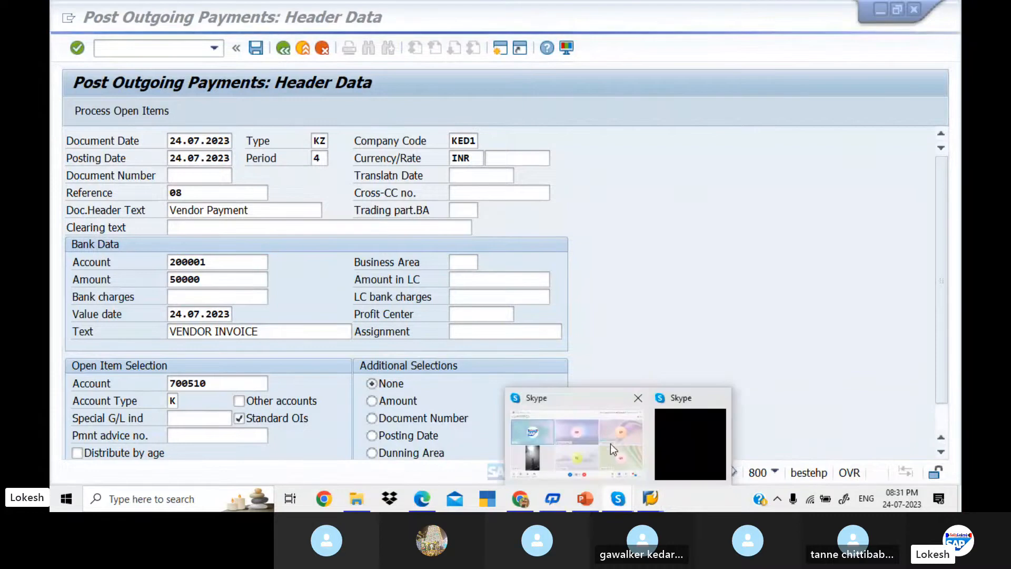
{"action": "left_click", "coordinate": [610, 442]}
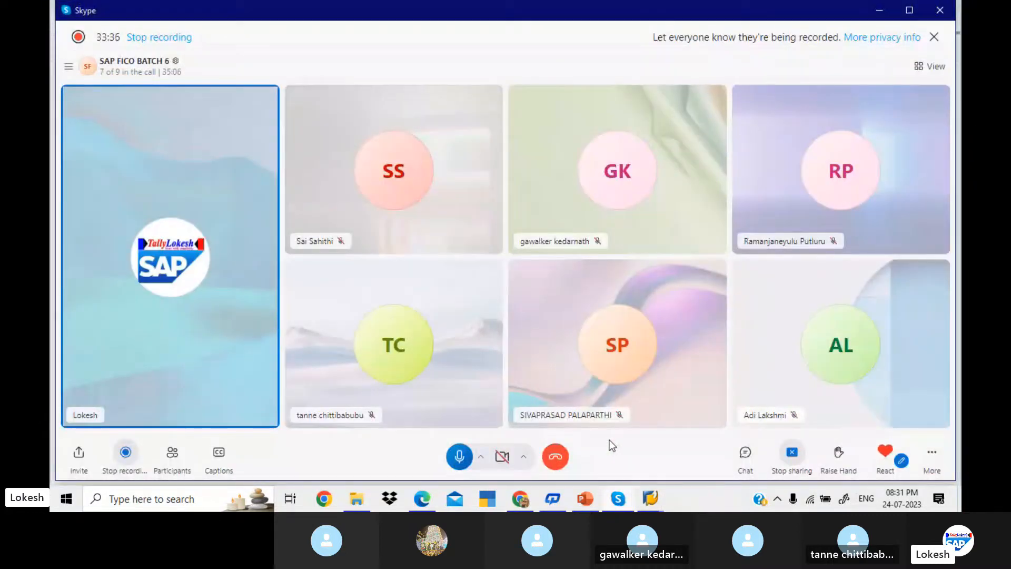
{"action": "mouse_move", "coordinate": [650, 499]}
{"action": "left_click", "coordinate": [671, 453]}
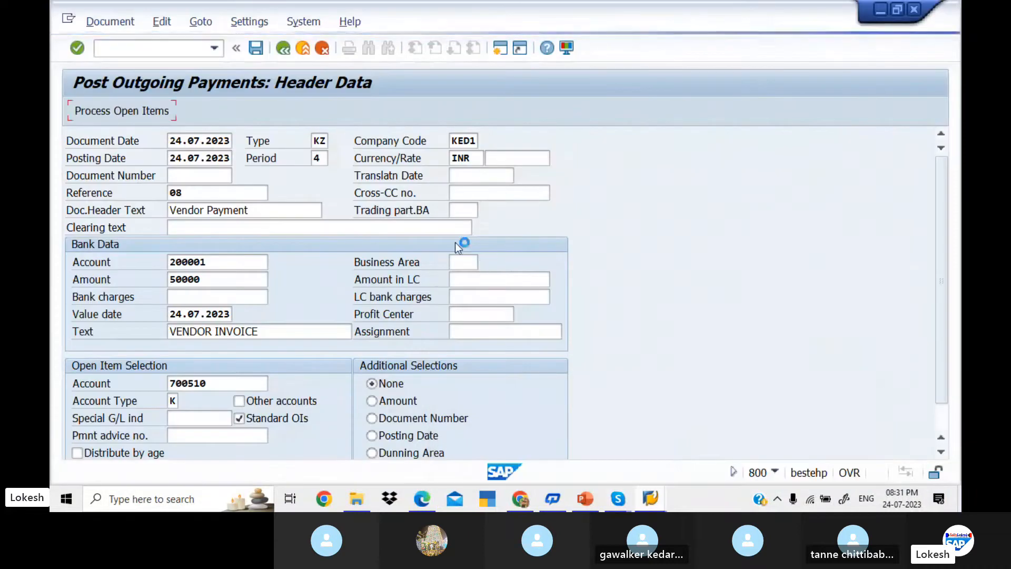
{"action": "mouse_move", "coordinate": [650, 499]}
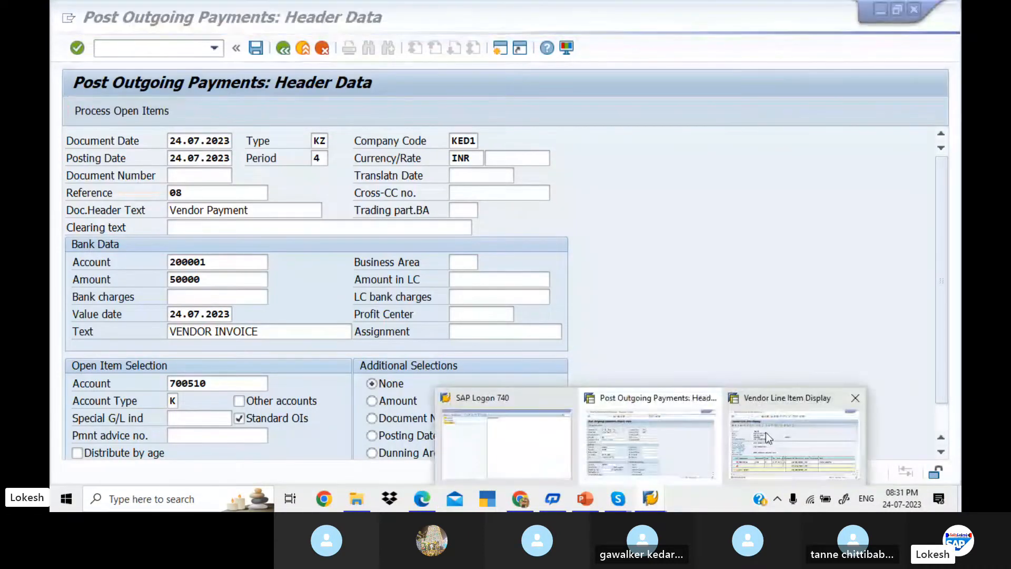
{"action": "left_click", "coordinate": [766, 431]}
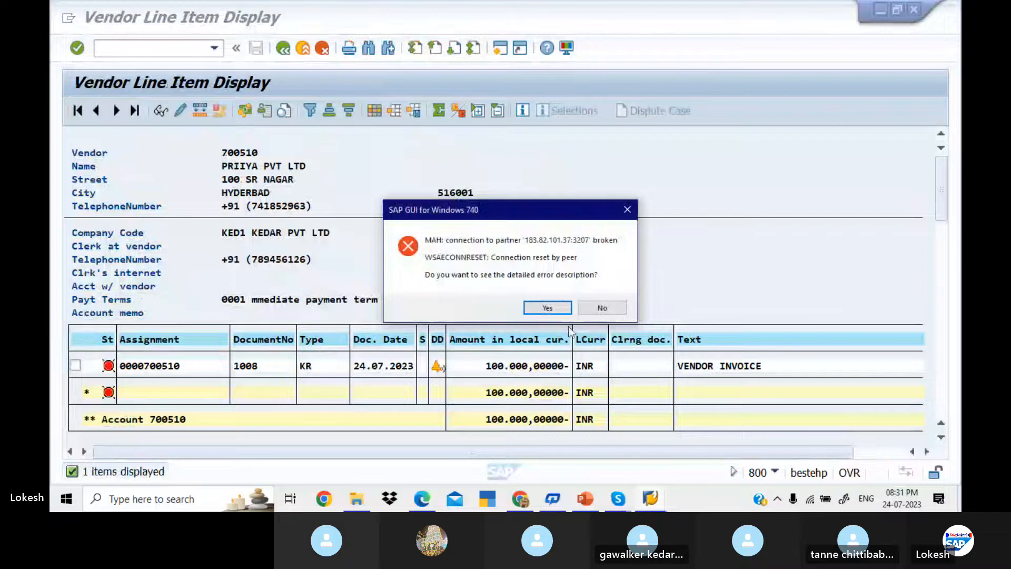
{"action": "left_click", "coordinate": [557, 308]}
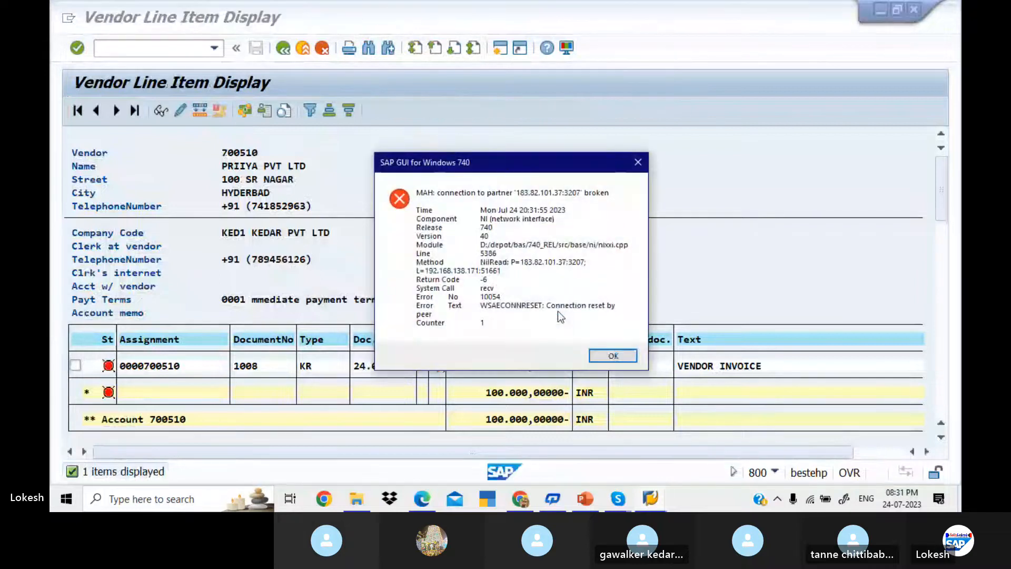
{"action": "left_click", "coordinate": [602, 353]}
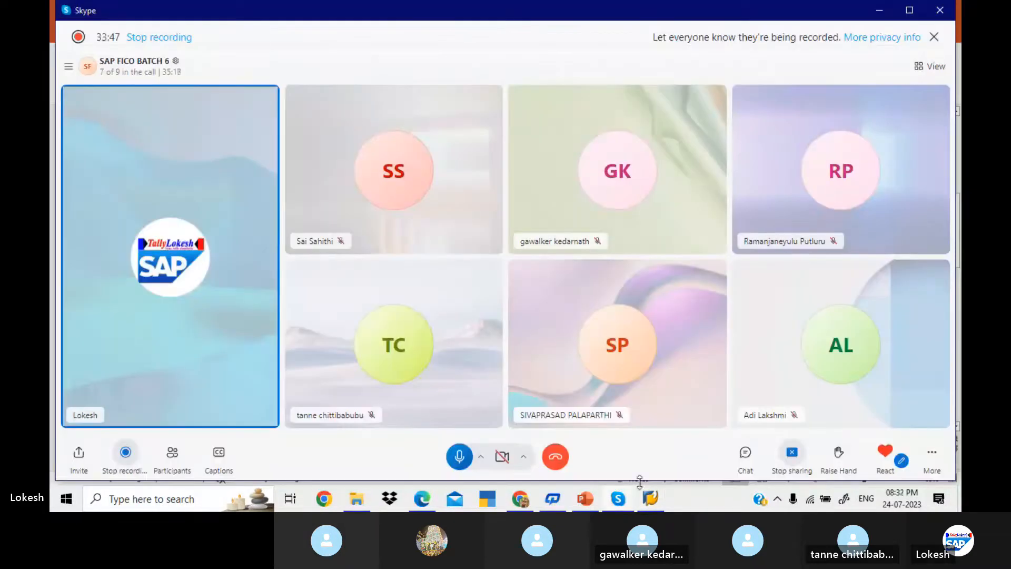
{"action": "left_click", "coordinate": [651, 499]}
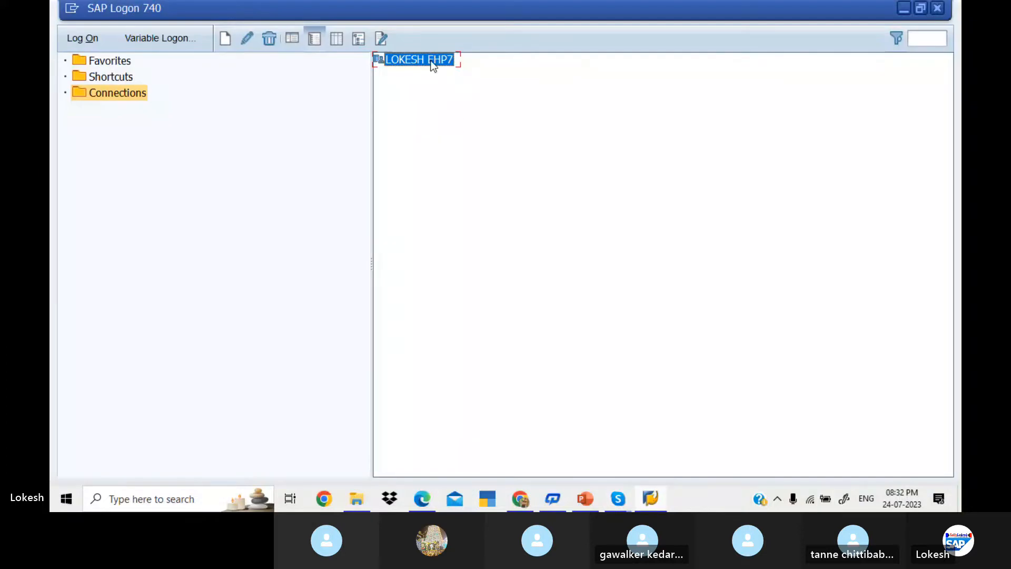
Step: Log on to the EHP7 system in client 800, ending the earlier logon
{"action": "double_click", "coordinate": [419, 59]}
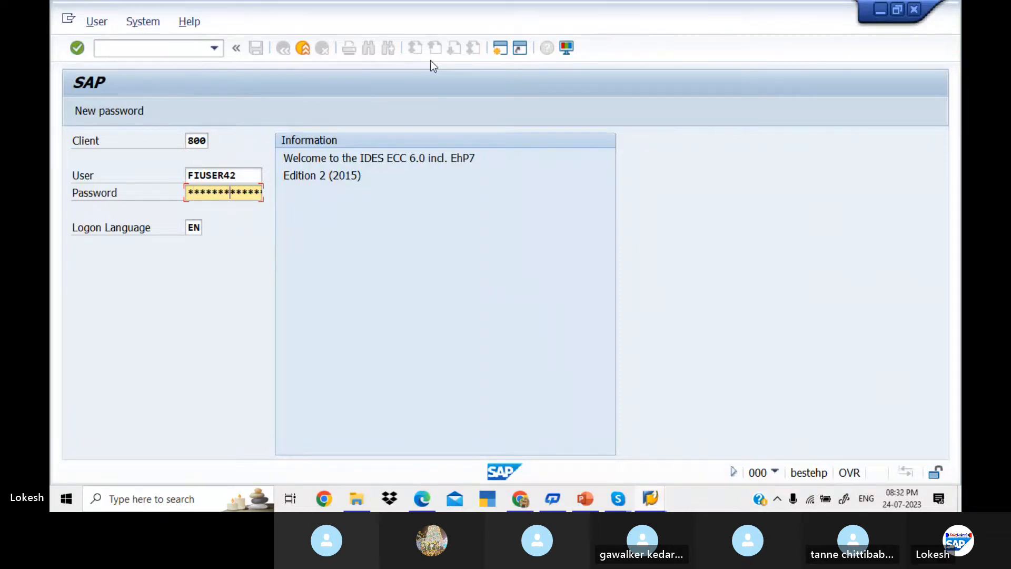
{"action": "key", "text": "Return"}
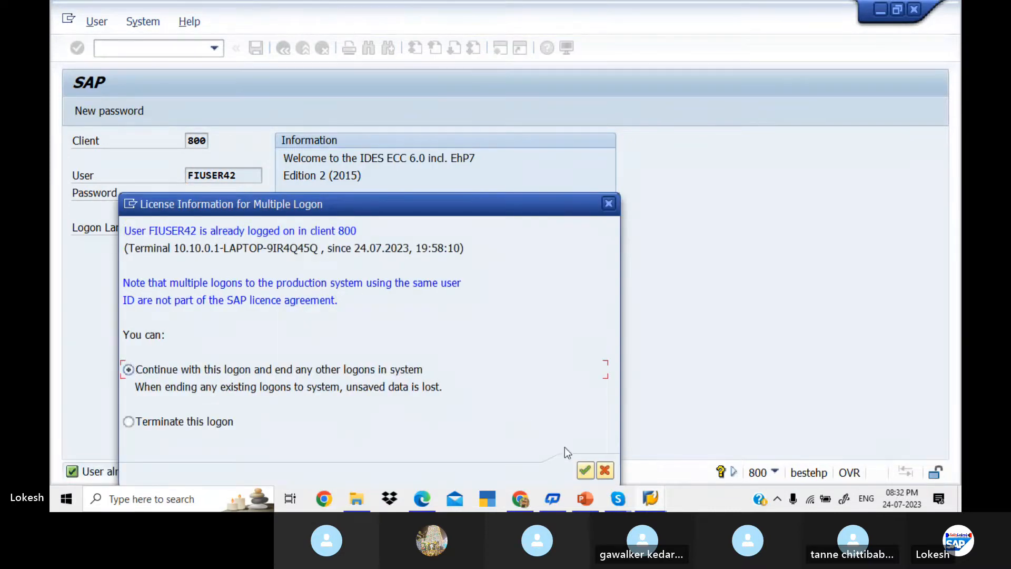
{"action": "left_click", "coordinate": [587, 471]}
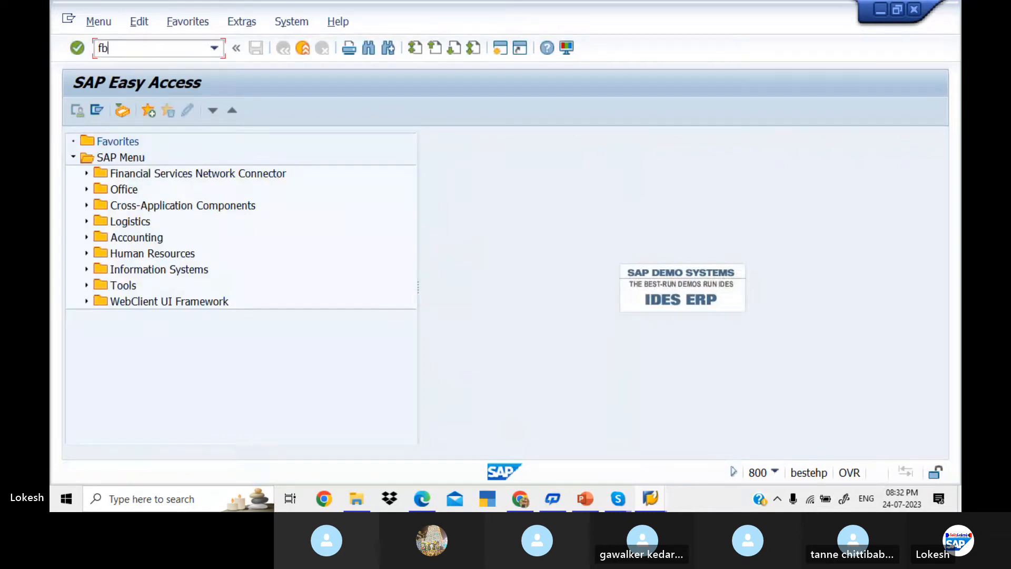
Step: Run FBL1N for vendor 700510 in company code KED1, then open a second session
{"action": "key", "text": "Return"}
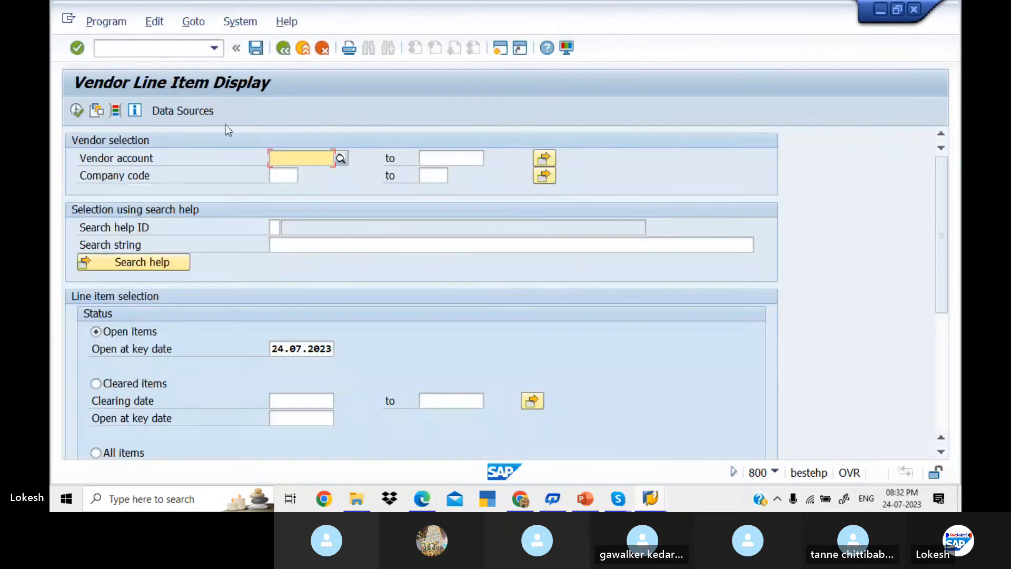
{"action": "left_click", "coordinate": [289, 174]}
{"action": "type", "text": "ked1"}
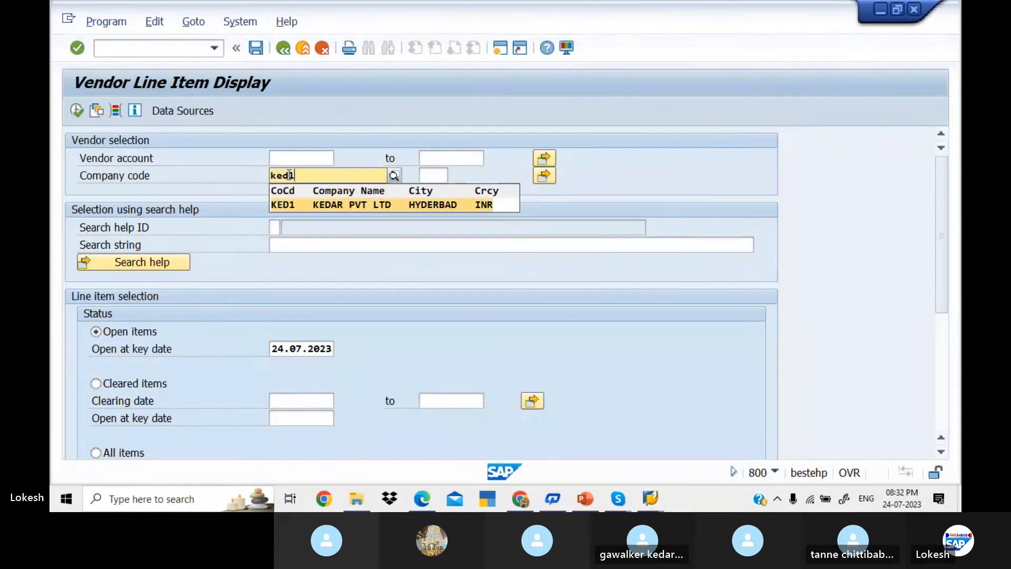
{"action": "key", "text": "Tab"}
{"action": "left_click", "coordinate": [299, 158]}
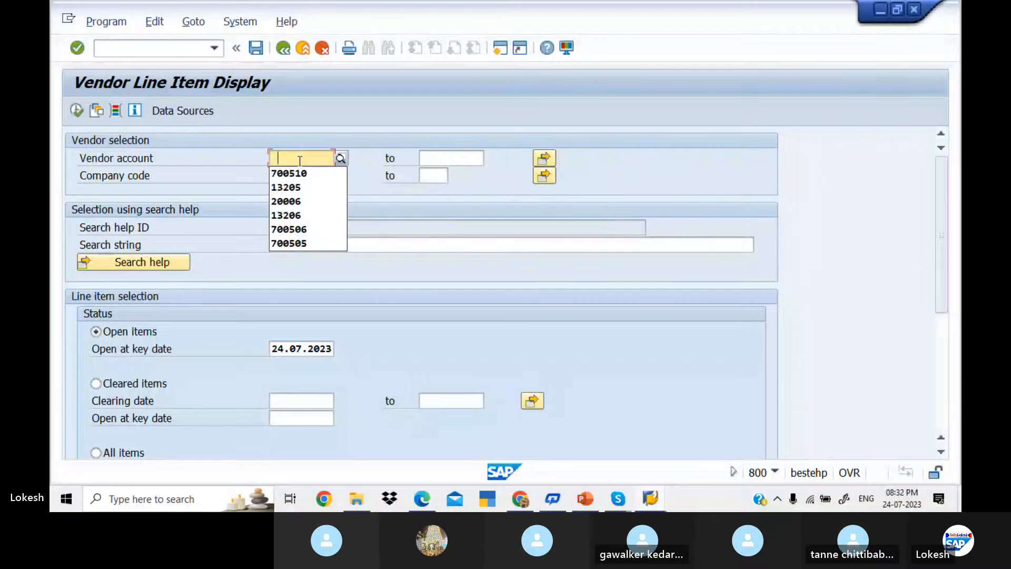
{"action": "key", "text": "Down"}
{"action": "key", "text": "Tab"}
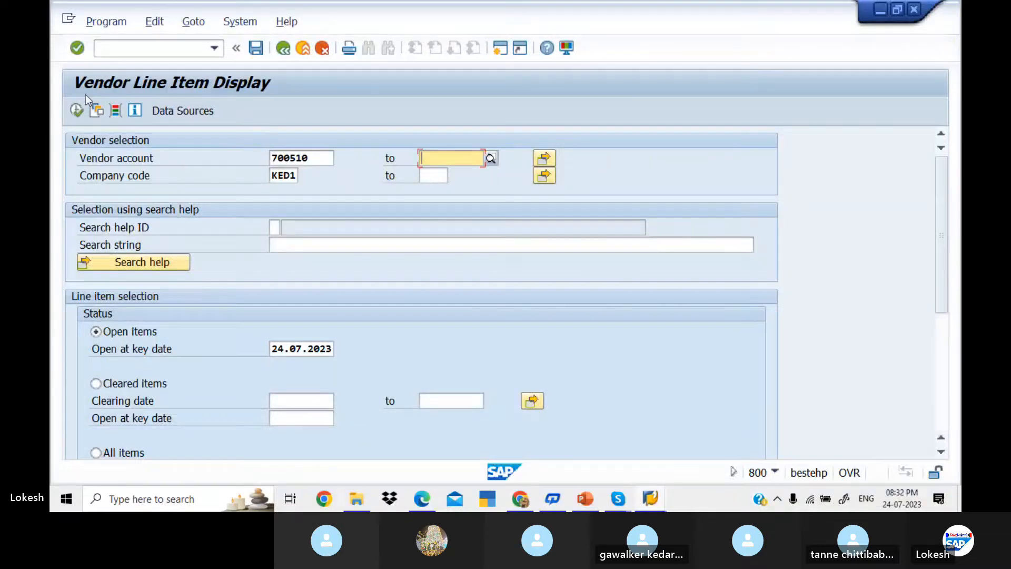
{"action": "left_click", "coordinate": [75, 115]}
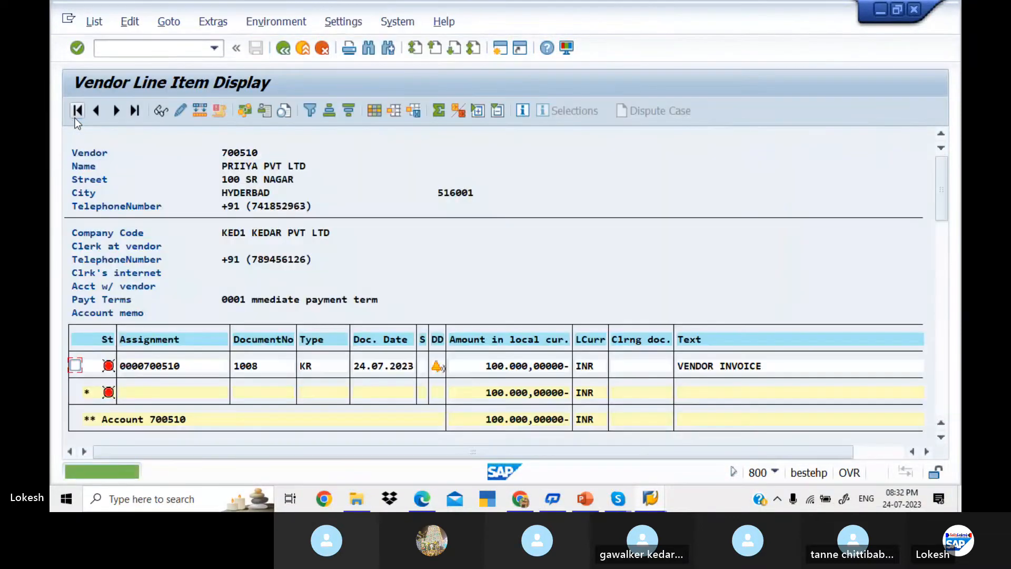
{"action": "left_click", "coordinate": [499, 51]}
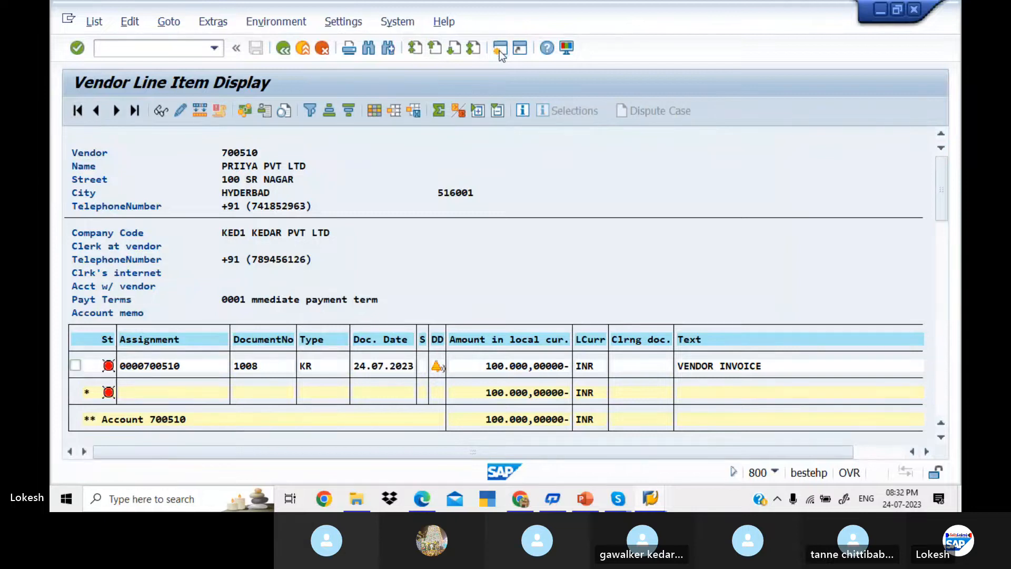
{"action": "type", "text": "f"}
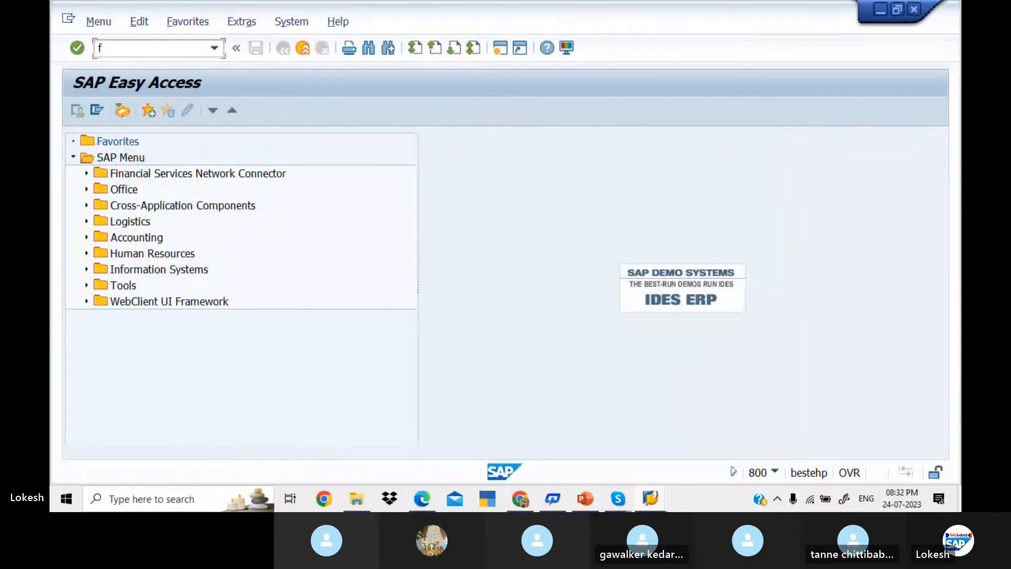
{"action": "type", "text": "-5"}
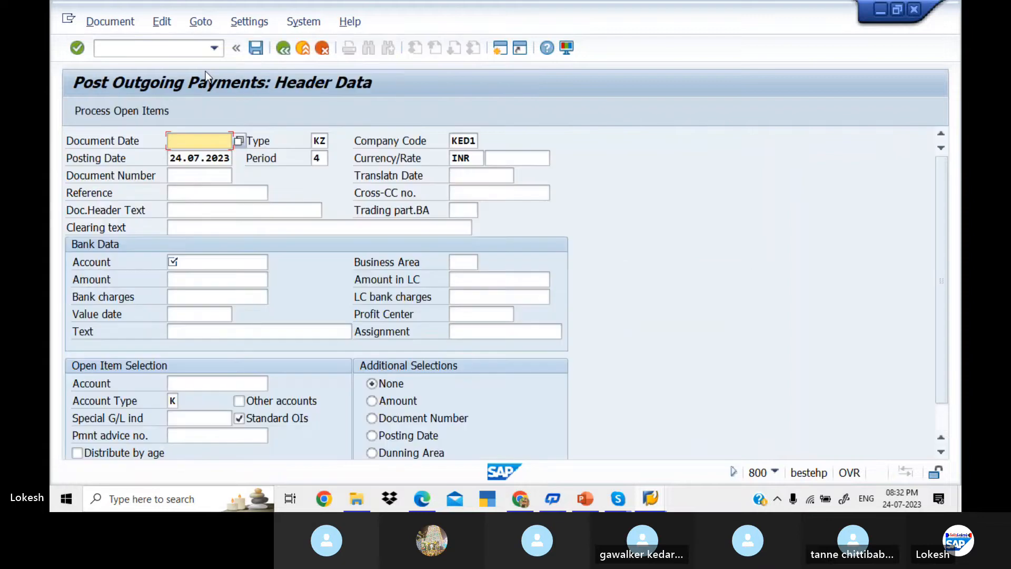
Step: Fill document date 24.07.2023, reference 08, header text Vendor Payment and bank account 200001
{"action": "key", "text": "space"}
{"action": "key", "text": "Down"}
{"action": "key", "text": "Tab"}
{"action": "key", "text": "Tab"}
{"action": "key", "text": "Tab"}
{"action": "key", "text": "Tab"}
{"action": "key", "text": "Tab"}
{"action": "key", "text": "Tab"}
{"action": "key", "text": "Tab"}
{"action": "key", "text": "Tab"}
{"action": "key", "text": "Tab"}
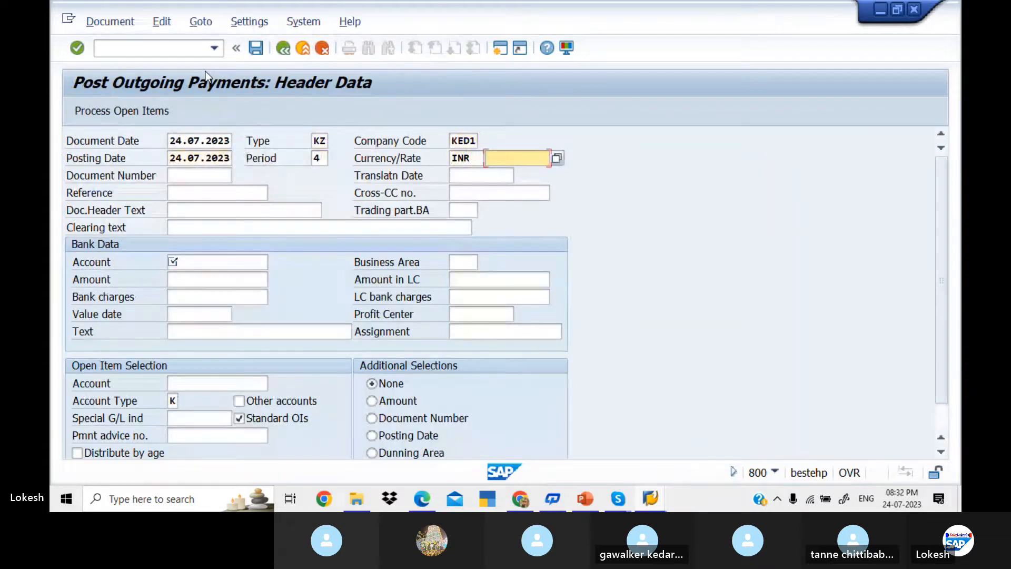
{"action": "key", "text": "space"}
{"action": "key", "text": "Down"}
{"action": "key", "text": "Tab"}
{"action": "key", "text": "Tab"}
{"action": "key", "text": "space"}
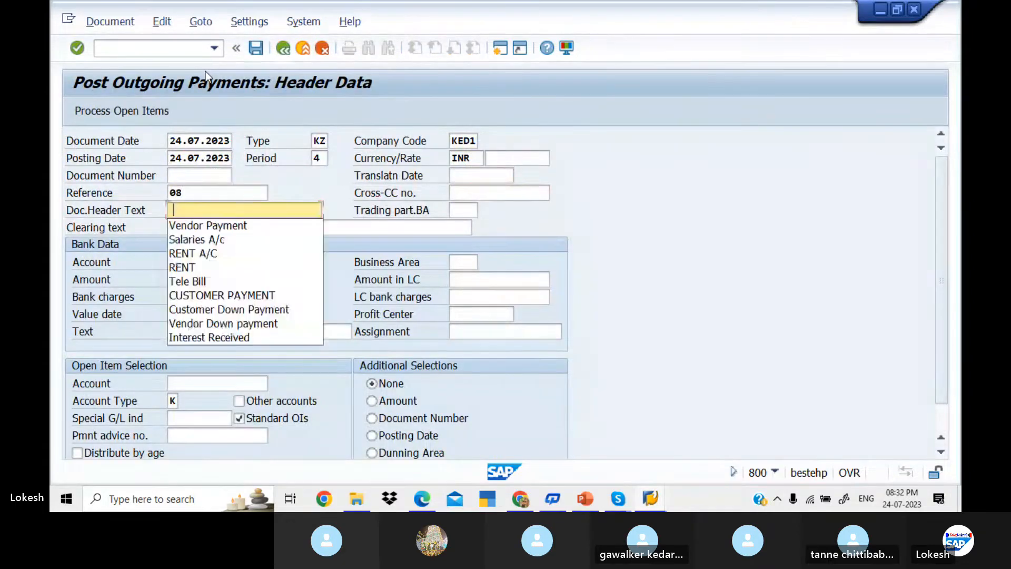
{"action": "key", "text": "Down"}
{"action": "key", "text": "Tab"}
{"action": "key", "text": "Tab"}
{"action": "key", "text": "Tab"}
{"action": "key", "text": "space"}
{"action": "key", "text": "Down"}
Step: Enter amount 50000, value date 24.07.2023, text VENDOR INVOICE and vendor account 700510
{"action": "key", "text": "Tab"}
{"action": "key", "text": "Tab"}
{"action": "key", "text": "space"}
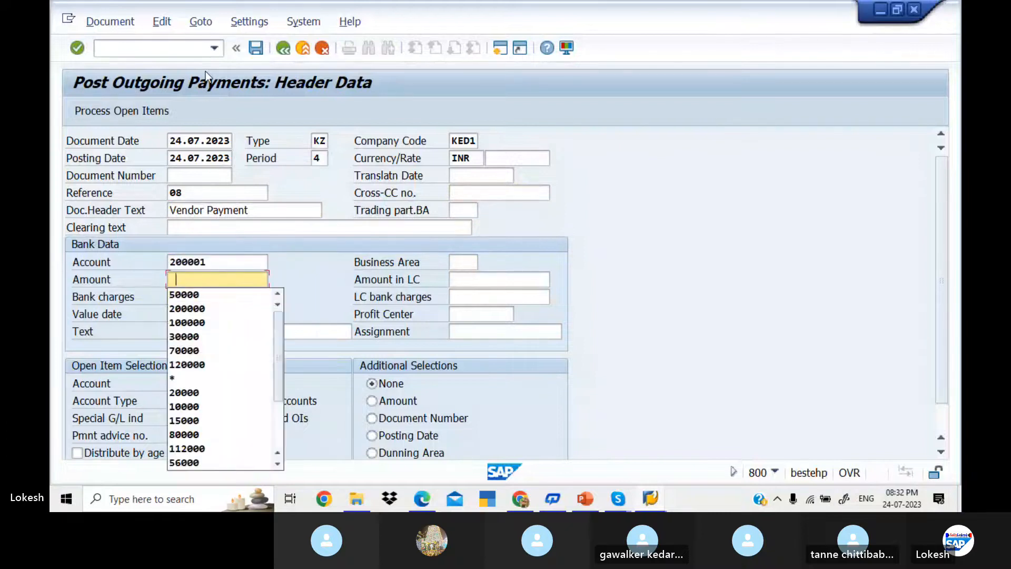
{"action": "key", "text": "Down"}
{"action": "key", "text": "Tab"}
{"action": "key", "text": "Tab"}
{"action": "key", "text": "Tab"}
{"action": "key", "text": "Tab"}
{"action": "key", "text": "space"}
{"action": "key", "text": "Down"}
{"action": "key", "text": "Tab"}
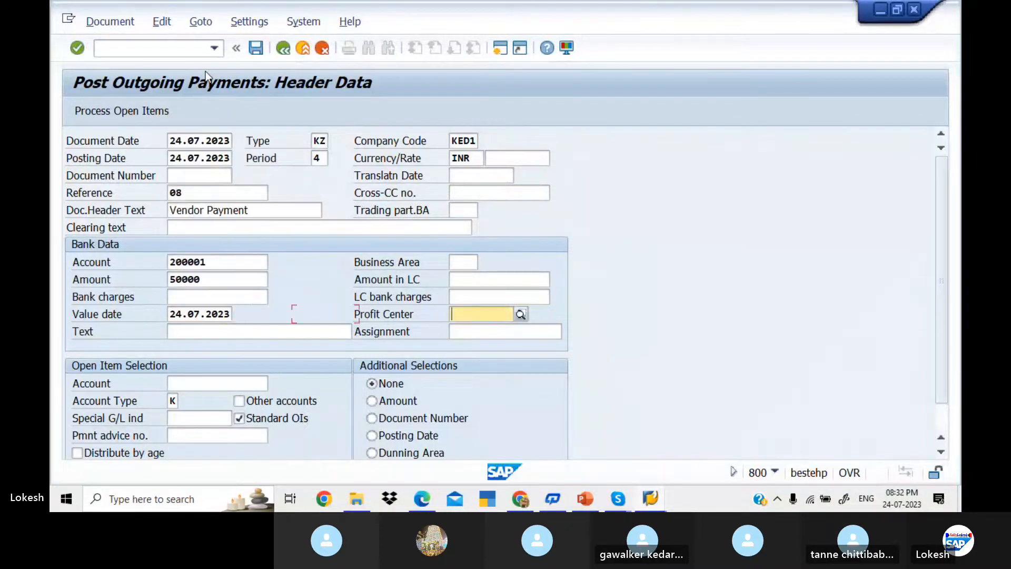
{"action": "key", "text": "Tab"}
{"action": "key", "text": "space"}
{"action": "key", "text": "Down"}
{"action": "key", "text": "Tab"}
{"action": "key", "text": "Tab"}
{"action": "key", "text": "space"}
{"action": "key", "text": "Down"}
{"action": "key", "text": "Tab"}
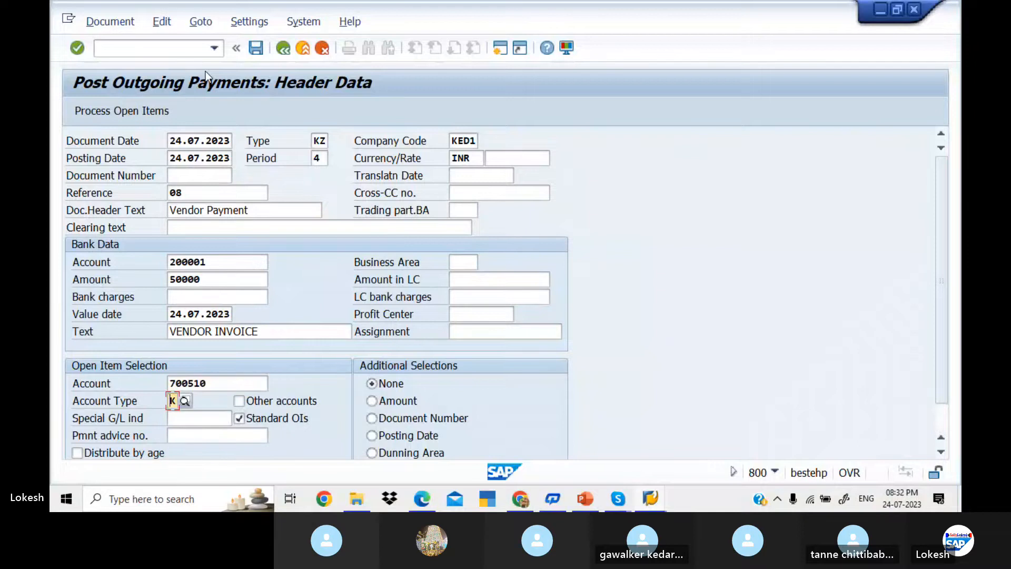
Step: Load invoice 1008's open item and enter a 50,000 residual item
{"action": "left_click", "coordinate": [126, 110]}
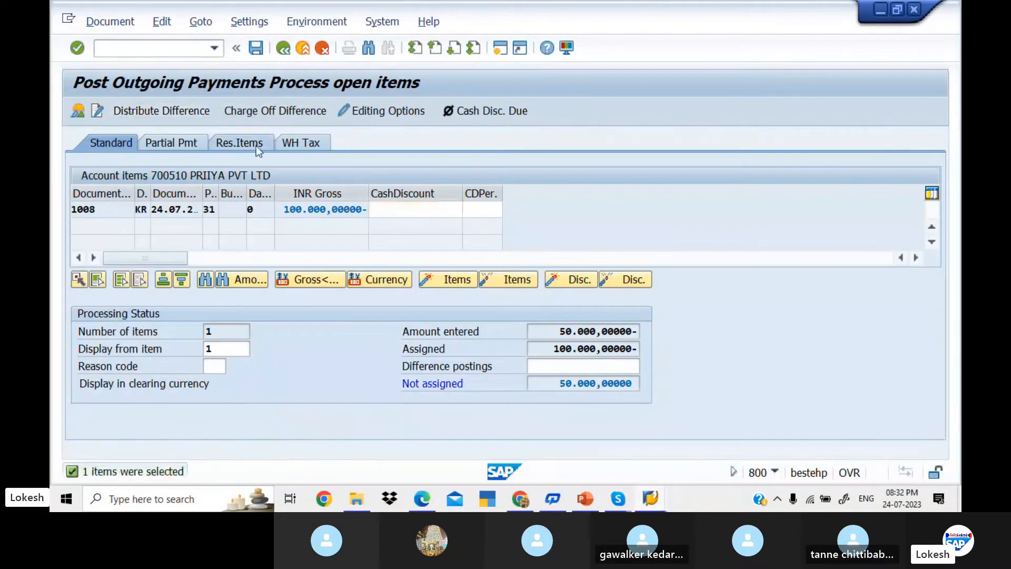
{"action": "left_click", "coordinate": [256, 147]}
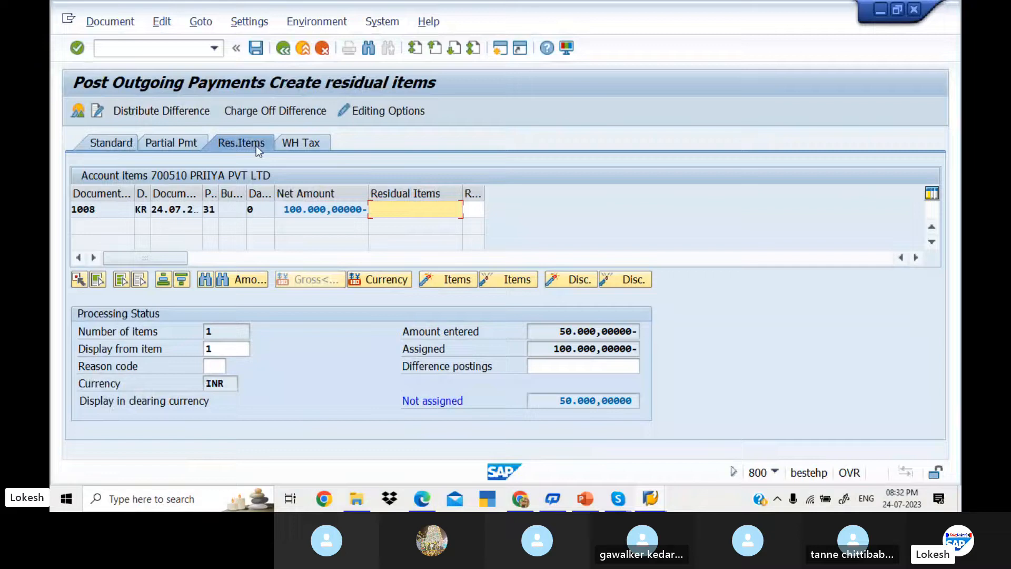
{"action": "double_click", "coordinate": [423, 209]}
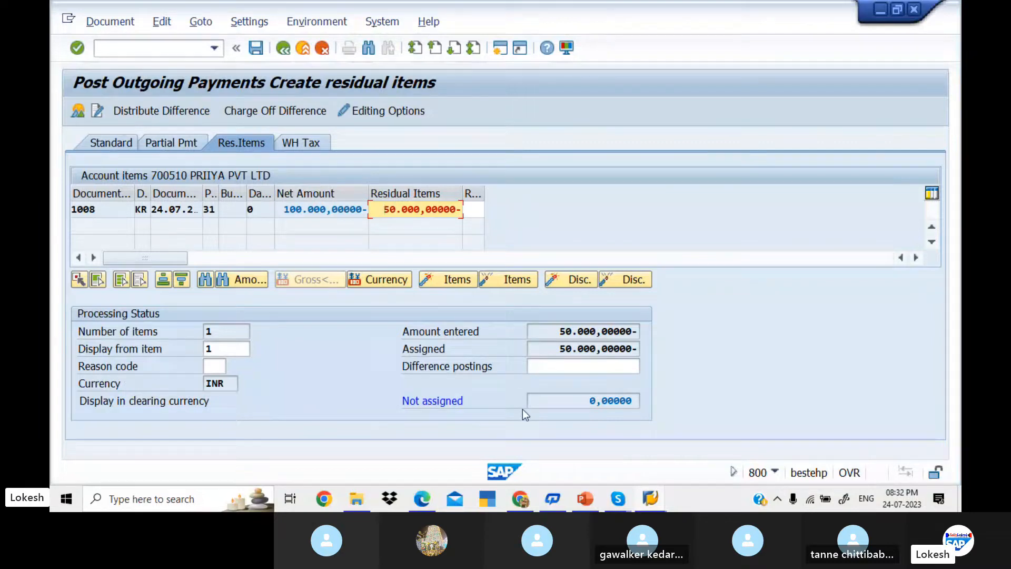
{"action": "left_click", "coordinate": [254, 49]}
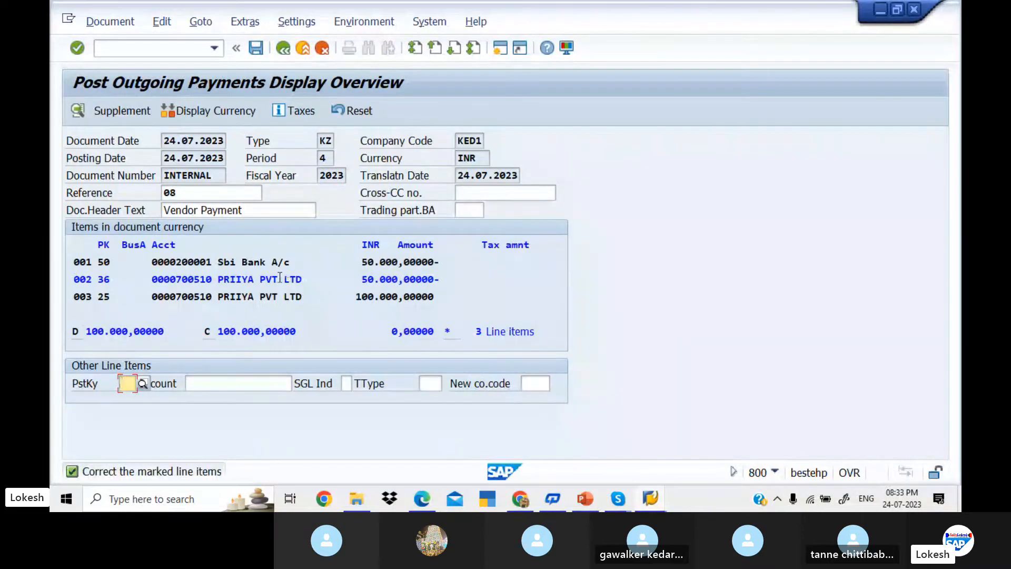
Step: Give residual line 002 the text VENDOR INVOICE and post the payment
{"action": "left_click", "coordinate": [280, 278]}
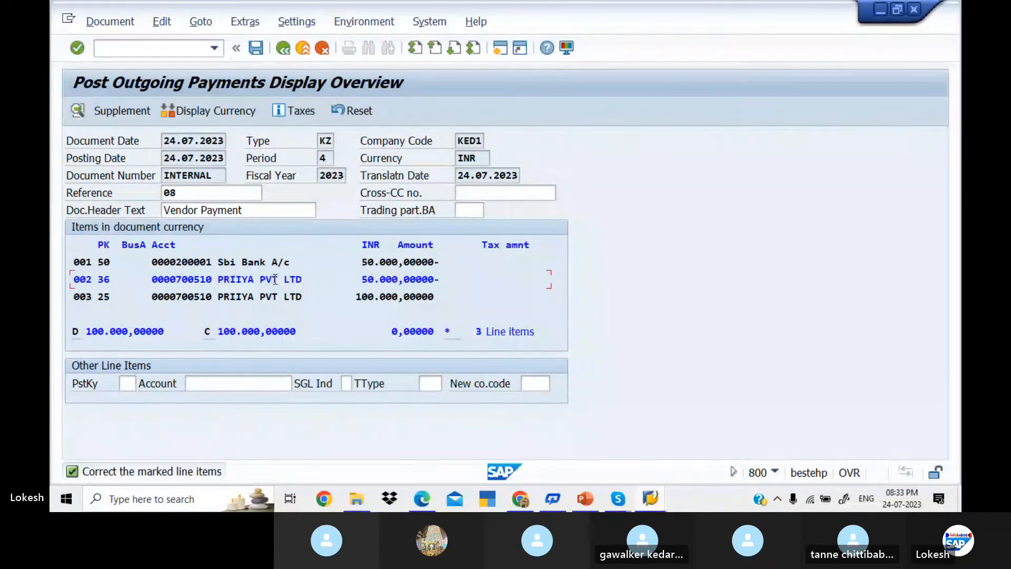
{"action": "double_click", "coordinate": [274, 279]}
{"action": "key", "text": "Down"}
{"action": "key", "text": "Tab"}
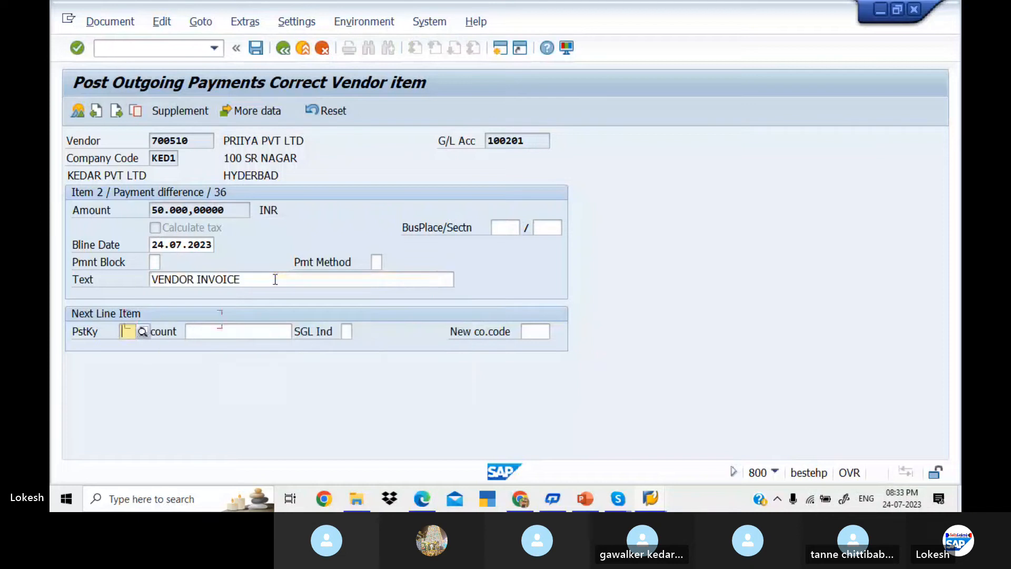
{"action": "left_click", "coordinate": [256, 48]}
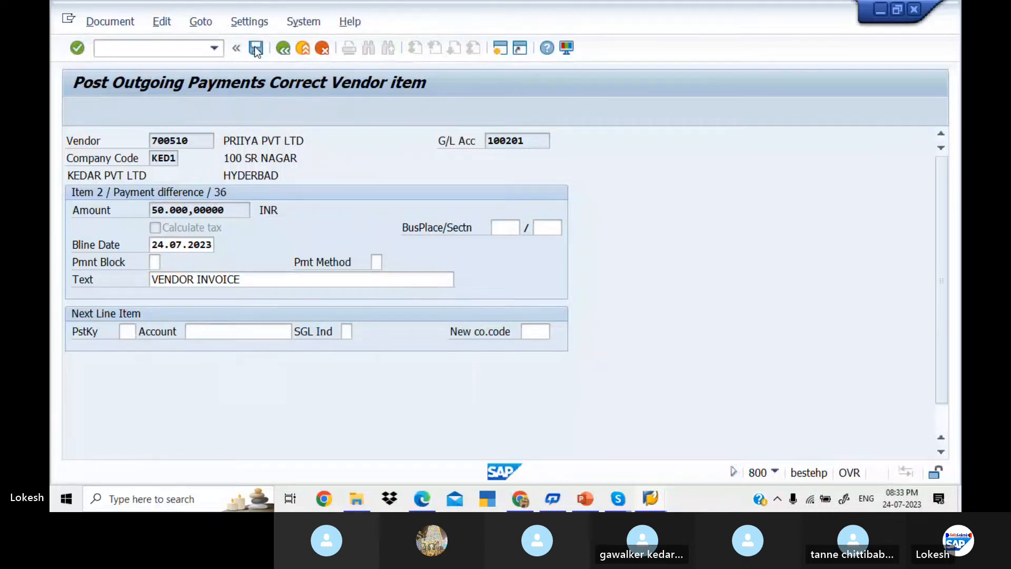
{"action": "key", "text": "alt+Tab"}
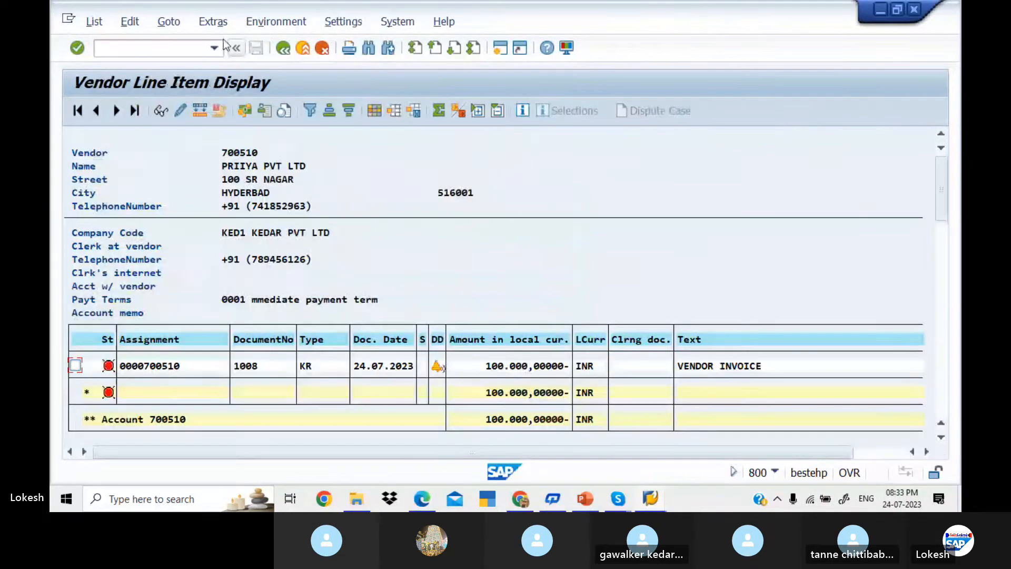
Step: Refresh vendor 700510's line items to show document 4008, then set document date 24.07.2023
{"action": "left_click", "coordinate": [103, 24]}
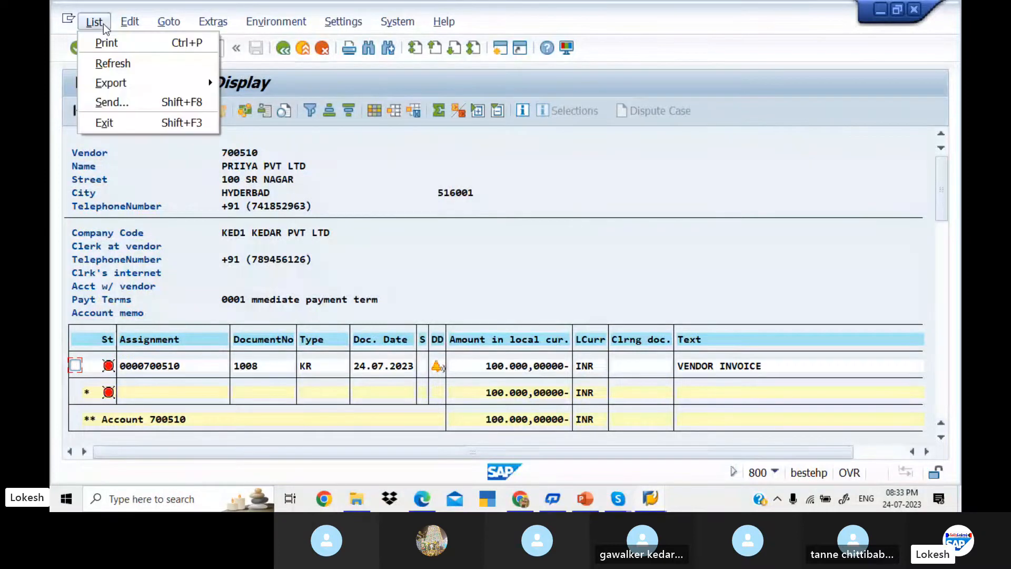
{"action": "left_click", "coordinate": [127, 61]}
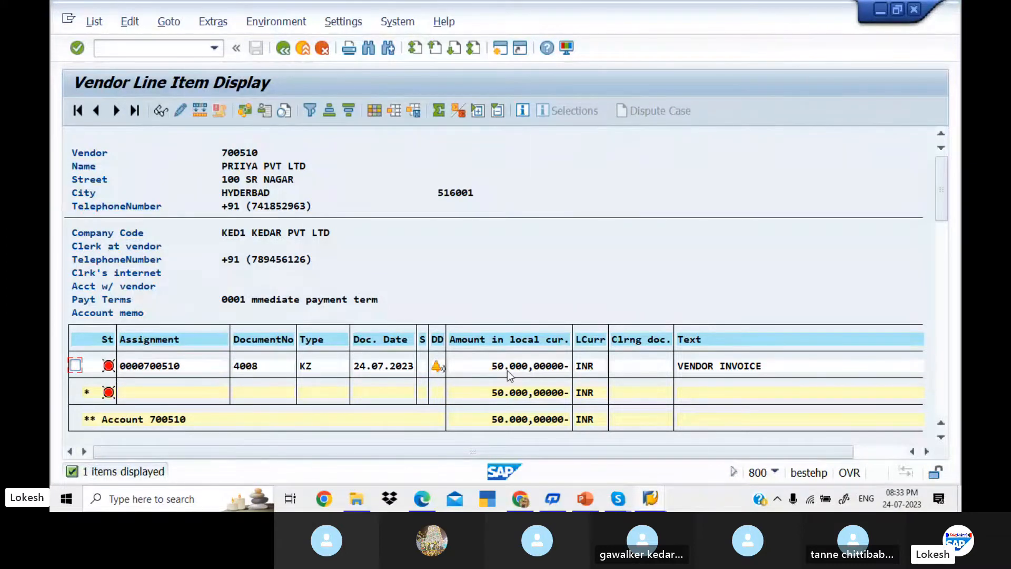
{"action": "key", "text": "alt+Tab"}
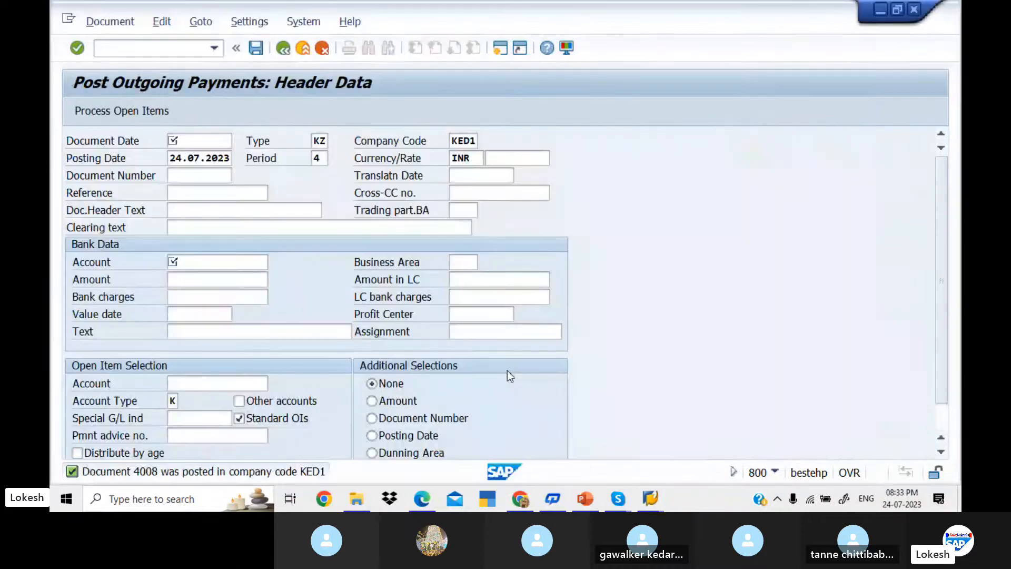
{"action": "key", "text": "Down"}
{"action": "key", "text": "Tab"}
{"action": "key", "text": "Tab"}
{"action": "key", "text": "Tab"}
{"action": "key", "text": "Tab"}
{"action": "key", "text": "Tab"}
{"action": "key", "text": "Tab"}
{"action": "key", "text": "Tab"}
{"action": "key", "text": "Tab"}
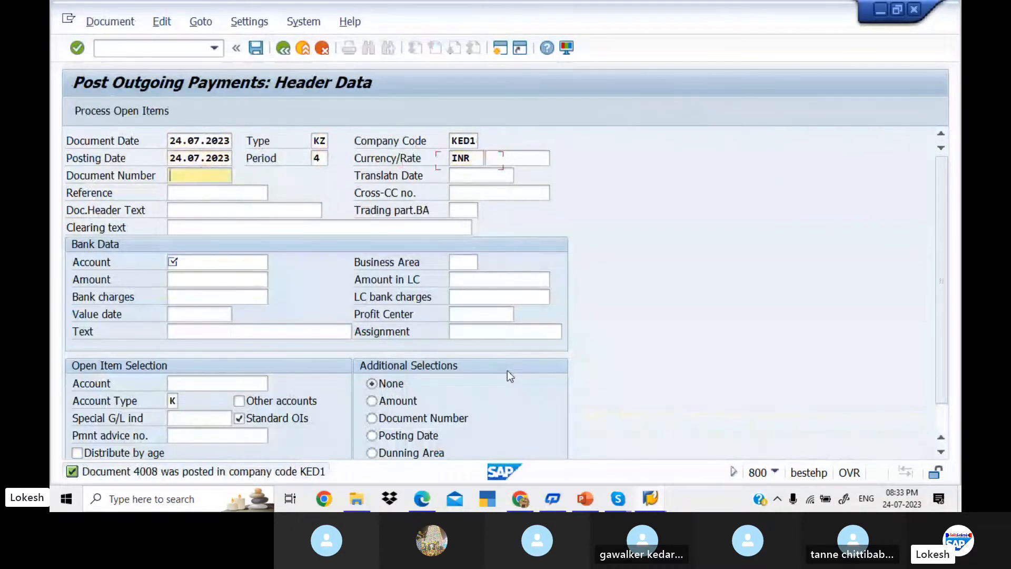
Step: Enter reference 09, header text Vendor Payment and bank account 200001
{"action": "key", "text": "Tab"}
{"action": "key", "text": "BackSpace"}
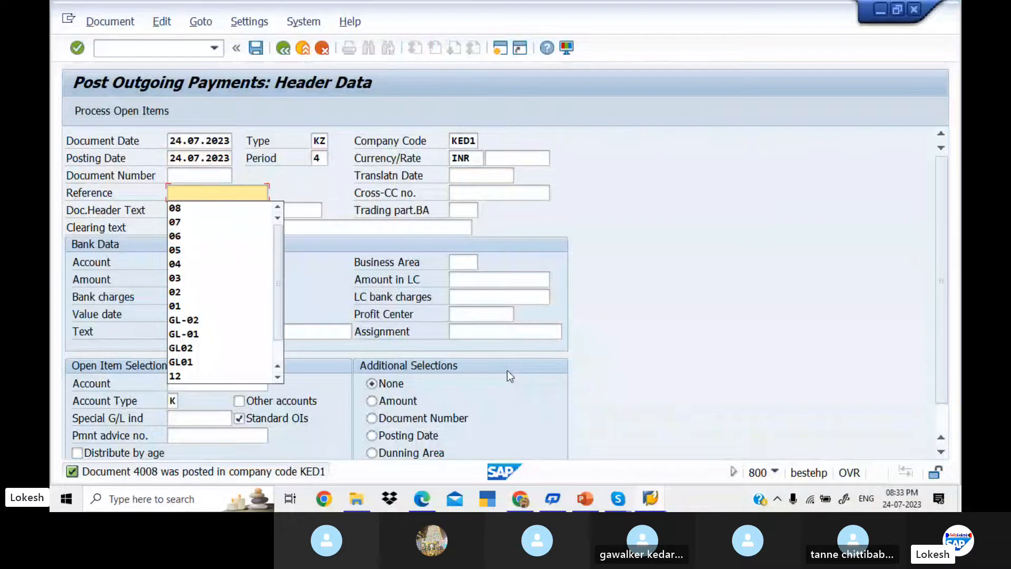
{"action": "type", "text": "09"}
{"action": "key", "text": "Tab"}
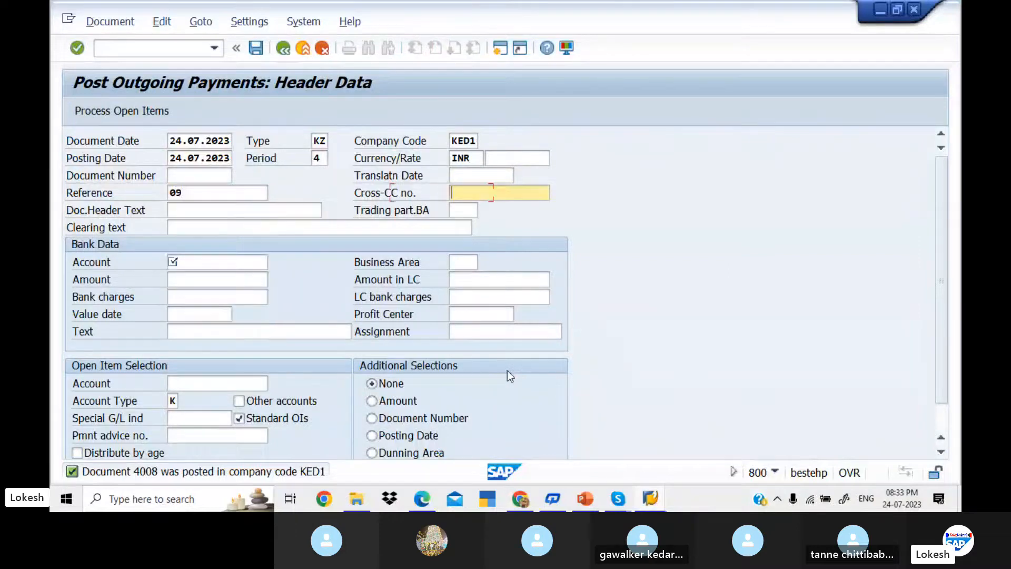
{"action": "key", "text": "Tab"}
{"action": "key", "text": "BackSpace"}
{"action": "key", "text": "Down"}
{"action": "key", "text": "Tab"}
{"action": "key", "text": "Tab"}
{"action": "key", "text": "Tab"}
{"action": "key", "text": "BackSpace"}
{"action": "key", "text": "Down"}
{"action": "key", "text": "Tab"}
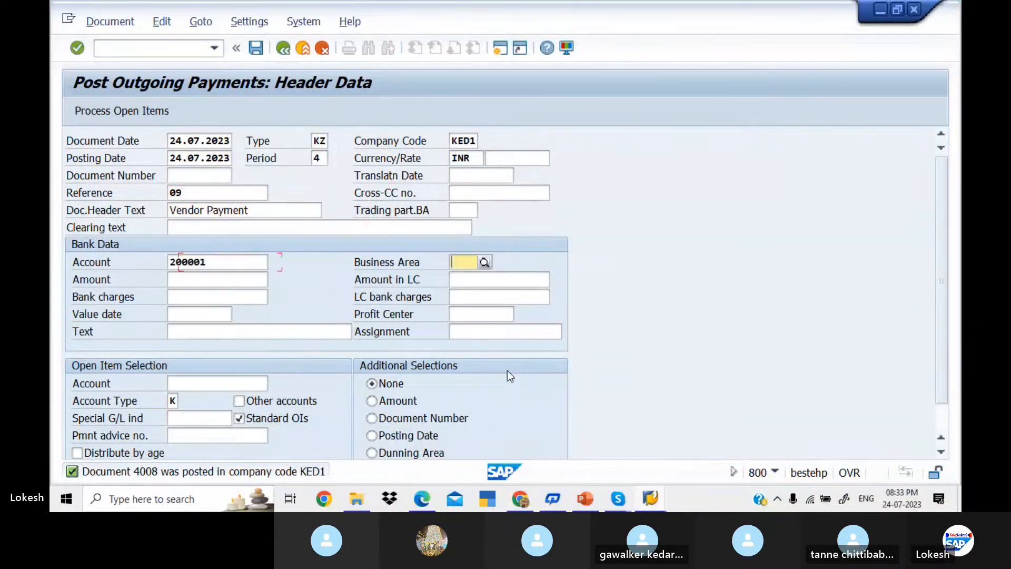
{"action": "key", "text": "Tab"}
Step: Enter amount 30000, value date 24.07.2023, text VENDOR INVOICE and vendor account 700510
{"action": "key", "text": "BackSpace"}
{"action": "type", "text": "3"}
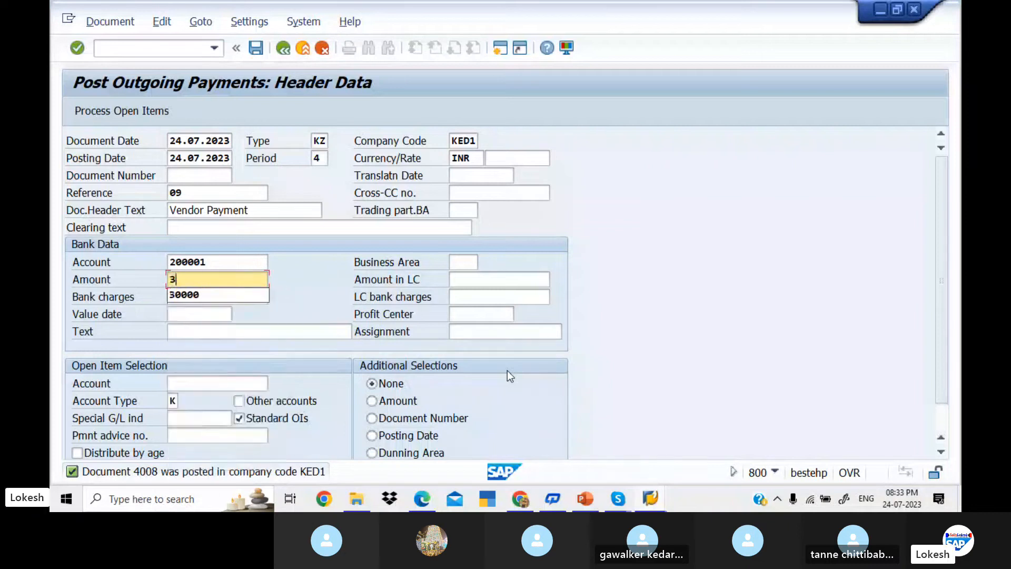
{"action": "type", "text": "0000"}
{"action": "key", "text": "Tab"}
{"action": "key", "text": "Tab"}
{"action": "key", "text": "Tab"}
{"action": "key", "text": "Tab"}
{"action": "key", "text": "Tab"}
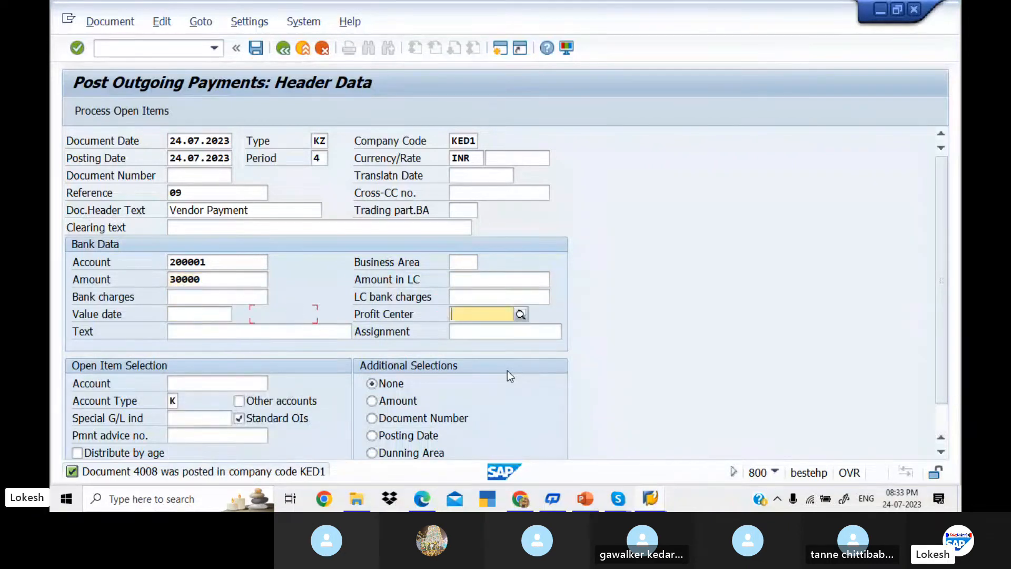
{"action": "left_click", "coordinate": [215, 312]}
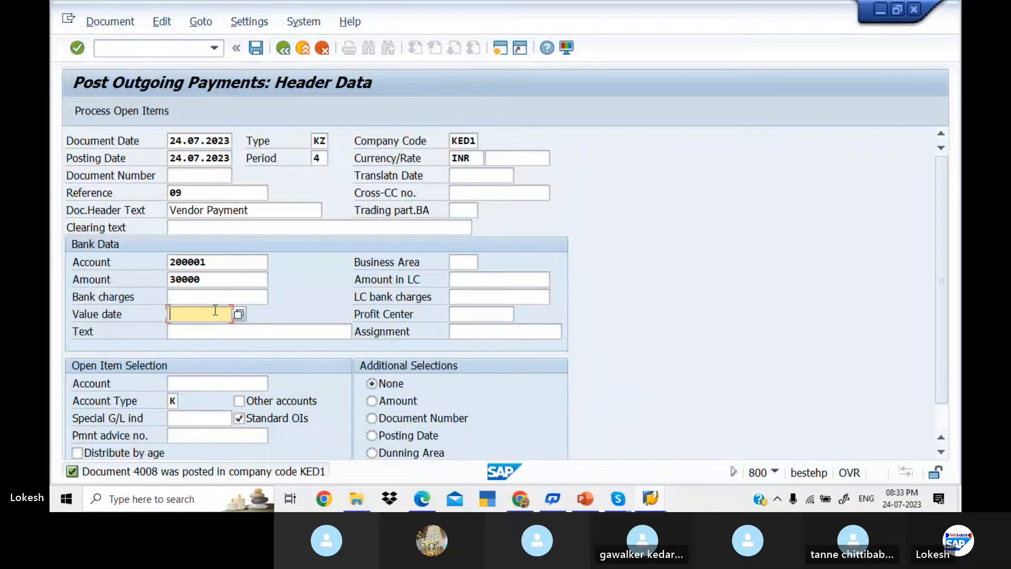
{"action": "key", "text": "Down"}
{"action": "key", "text": "Tab"}
{"action": "key", "text": "Down"}
{"action": "key", "text": "Tab"}
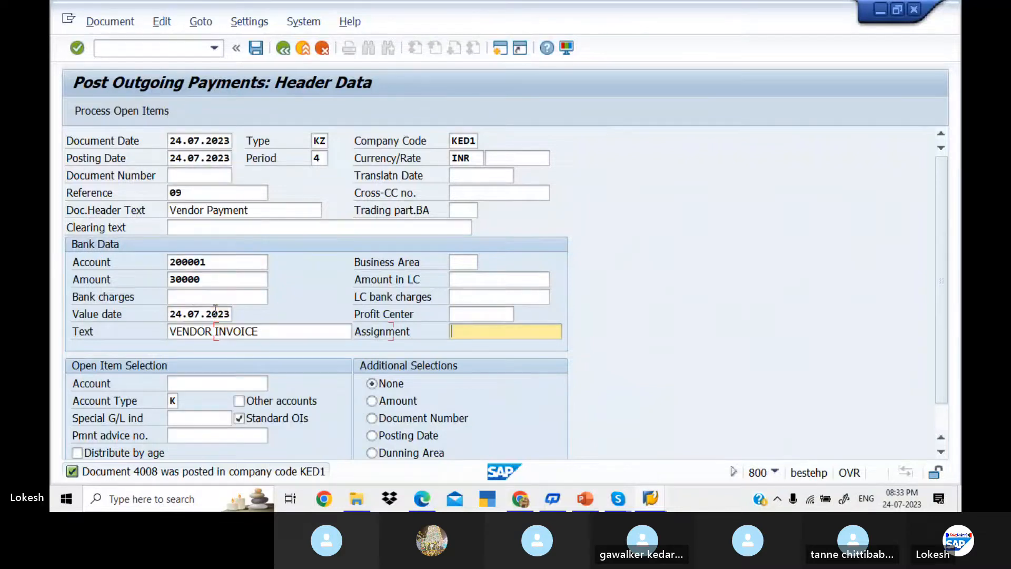
{"action": "key", "text": "Tab"}
{"action": "key", "text": "Down"}
{"action": "key", "text": "Tab"}
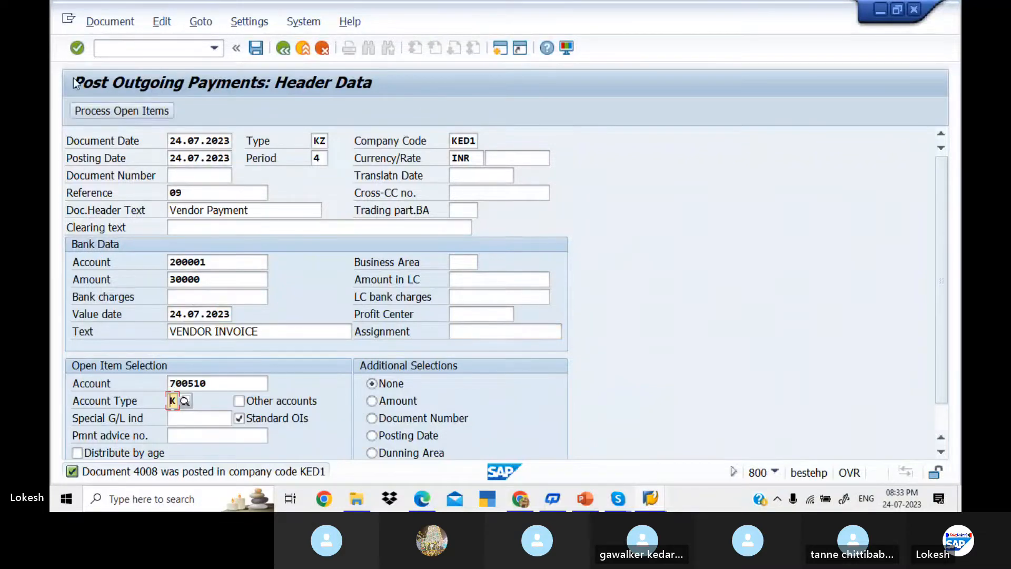
Step: Load the vendor's open item and enter a 20,000 residual item
{"action": "left_click", "coordinate": [125, 111]}
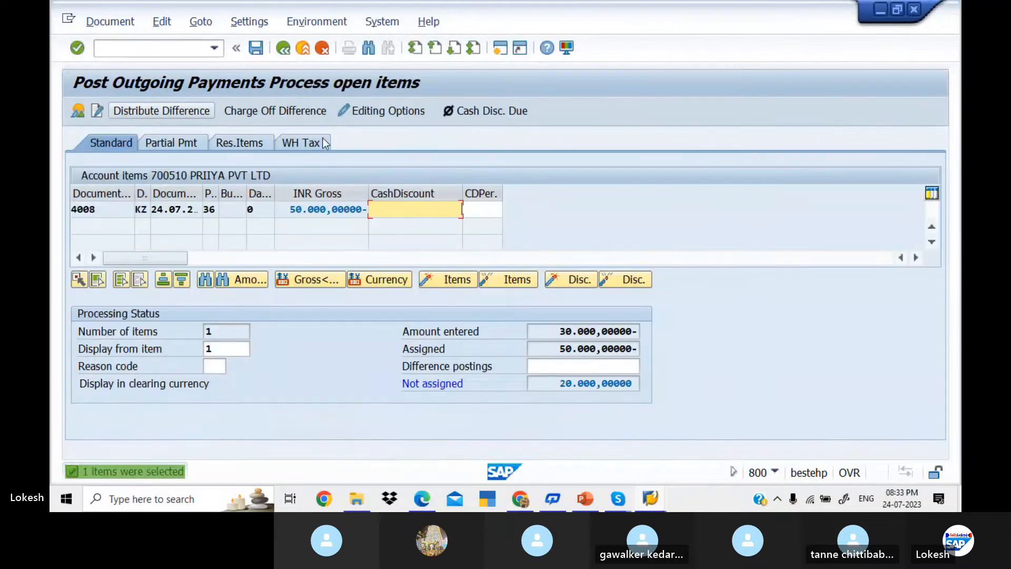
{"action": "left_click", "coordinate": [266, 146]}
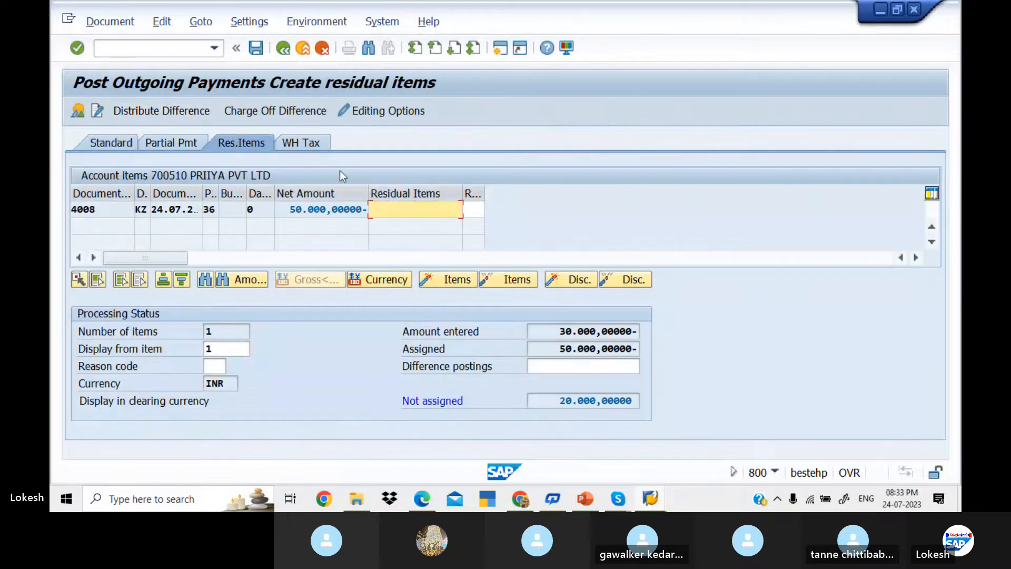
{"action": "double_click", "coordinate": [416, 209]}
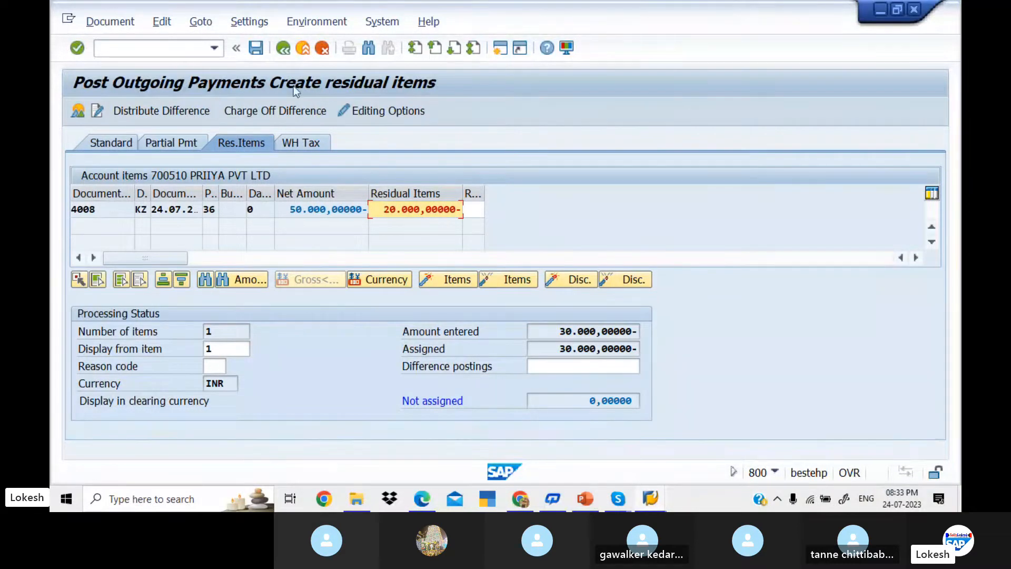
{"action": "left_click", "coordinate": [256, 48]}
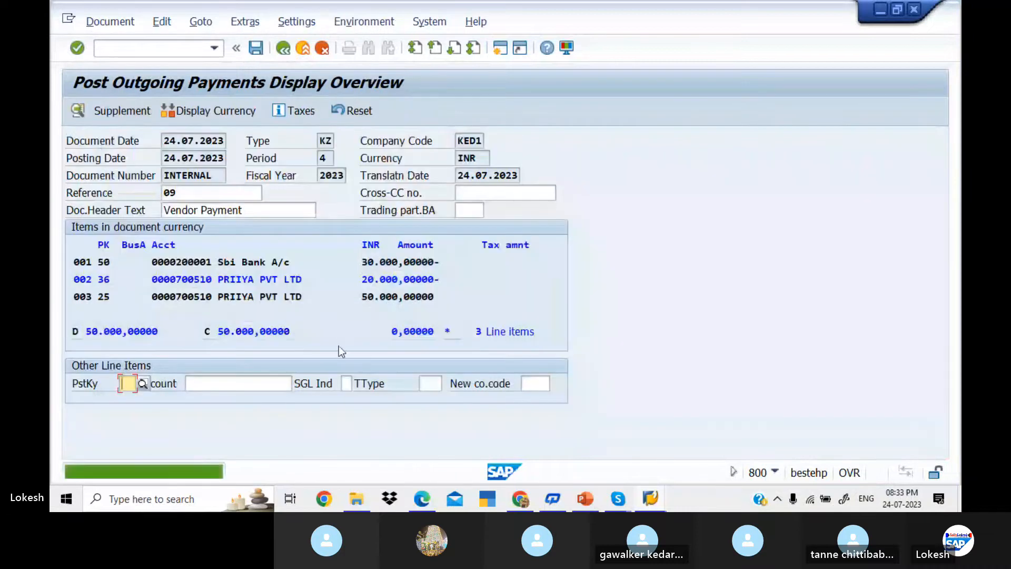
Step: Give the residual vendor item the text VENDOR INVOICE and post the 30,000 payment
{"action": "double_click", "coordinate": [267, 278]}
{"action": "left_click", "coordinate": [267, 278]}
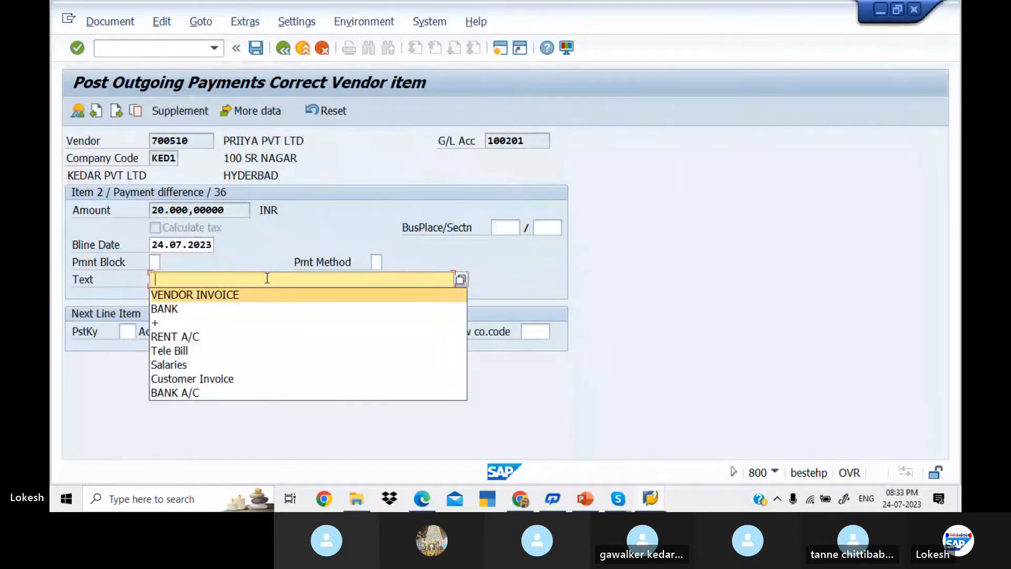
{"action": "key", "text": "Return"}
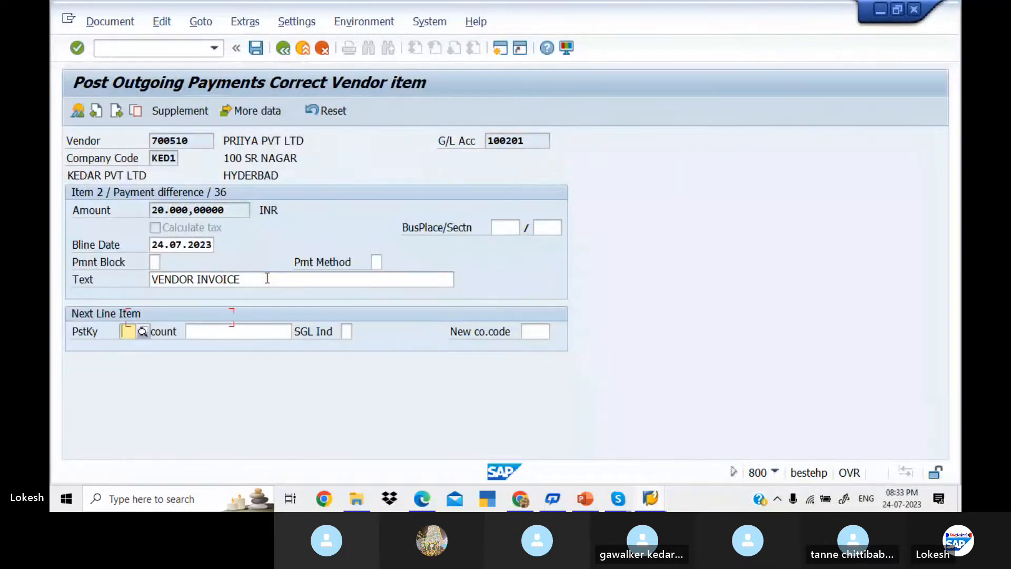
{"action": "left_click", "coordinate": [256, 48]}
Step: Refresh vendor 700510's line items so only document 4009's 20,000 residual remains
{"action": "key", "text": "alt+Tab"}
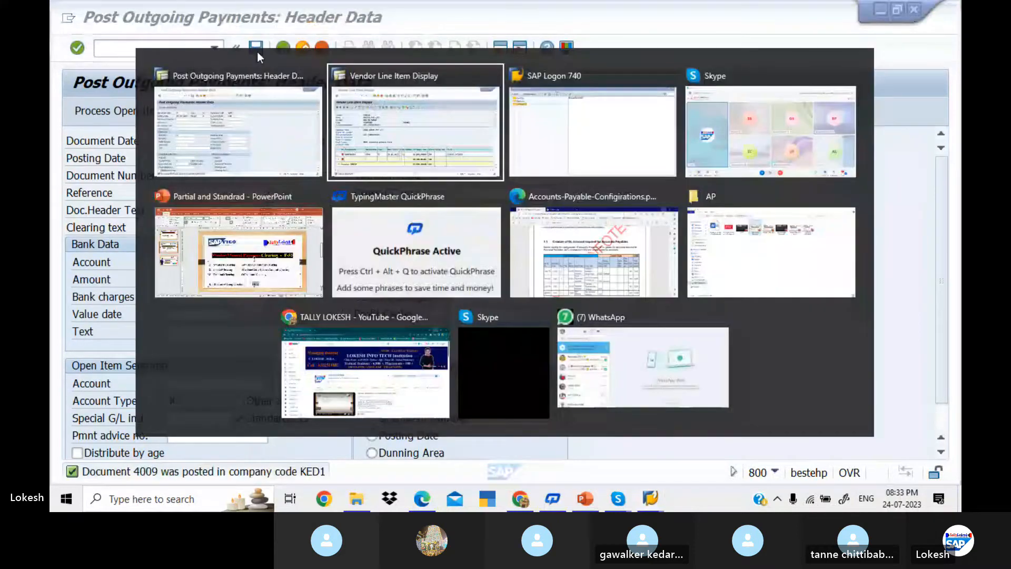
{"action": "left_click", "coordinate": [94, 22]}
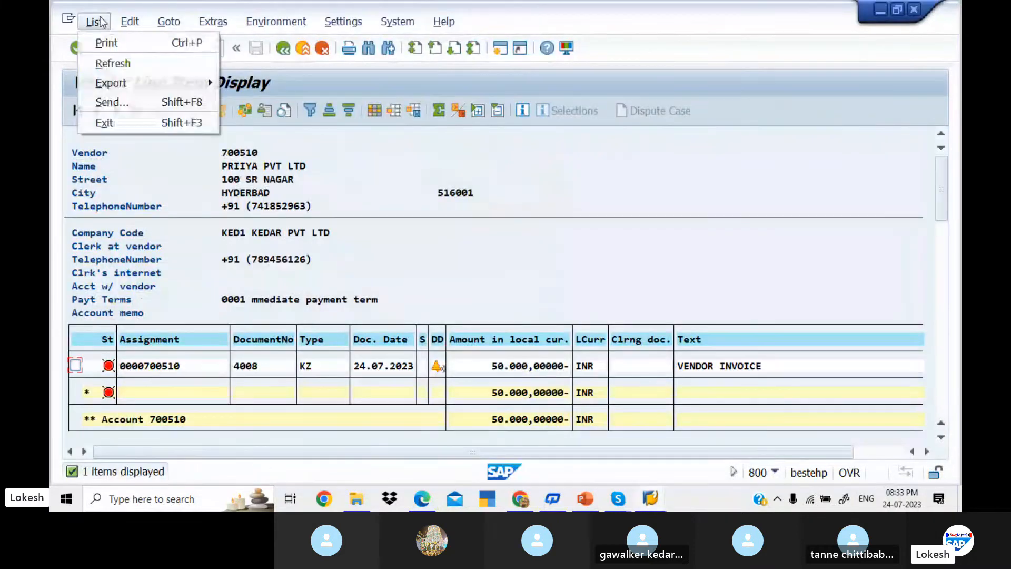
{"action": "left_click", "coordinate": [133, 57]}
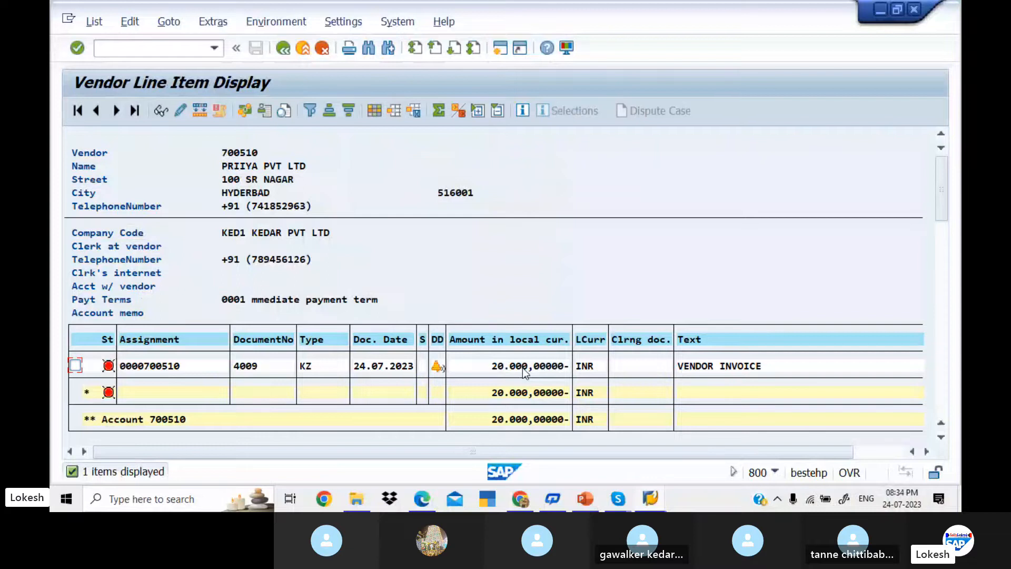
Step: Fill the F-53 header with document date 24.07.2023, reference 10 and header text Vendor Payment
{"action": "key", "text": "alt+Tab"}
{"action": "key", "text": "Down"}
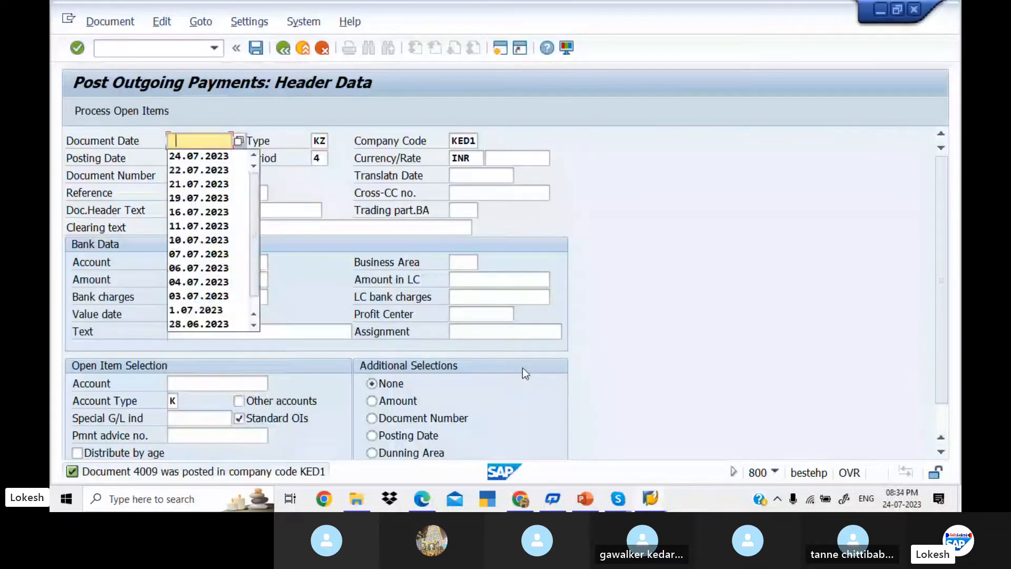
{"action": "key", "text": "Down"}
{"action": "key", "text": "Tab"}
{"action": "key", "text": "Tab"}
{"action": "key", "text": "Tab"}
{"action": "key", "text": "Tab"}
{"action": "key", "text": "Tab"}
{"action": "key", "text": "Tab"}
{"action": "key", "text": "Tab"}
{"action": "key", "text": "Tab"}
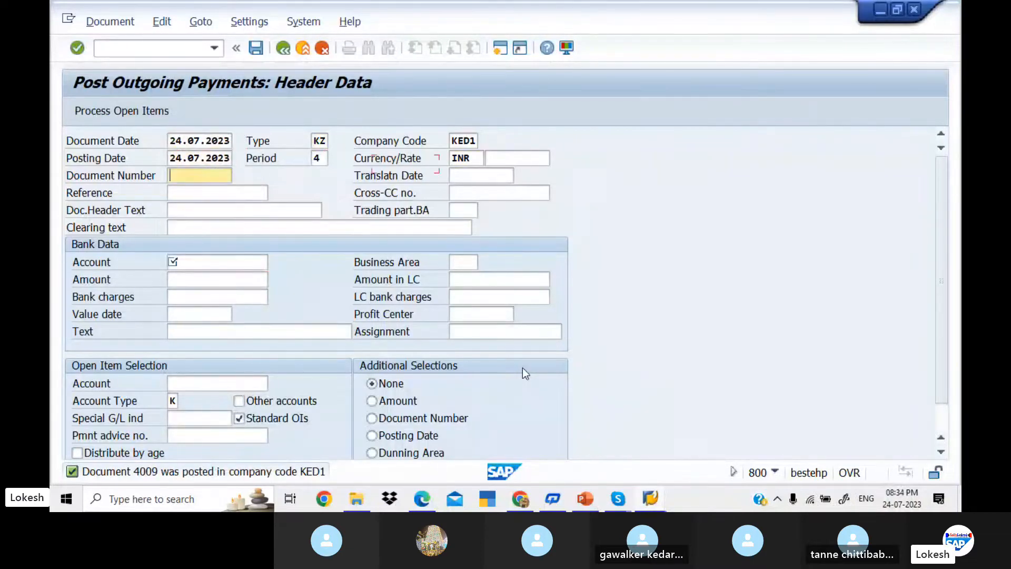
{"action": "key", "text": "Tab"}
{"action": "key", "text": "Down"}
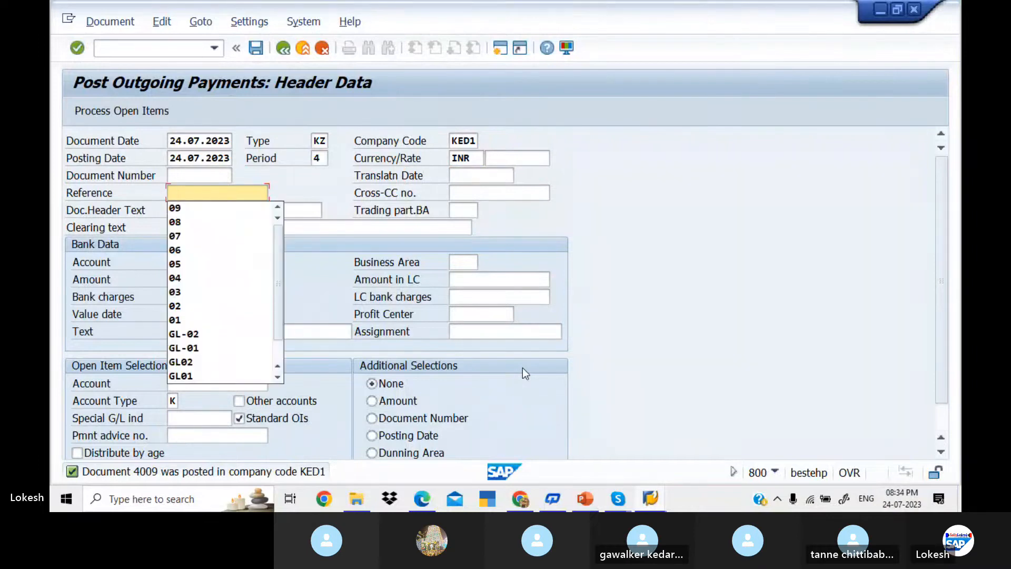
{"action": "type", "text": "10"}
{"action": "key", "text": "Tab"}
{"action": "key", "text": "Down"}
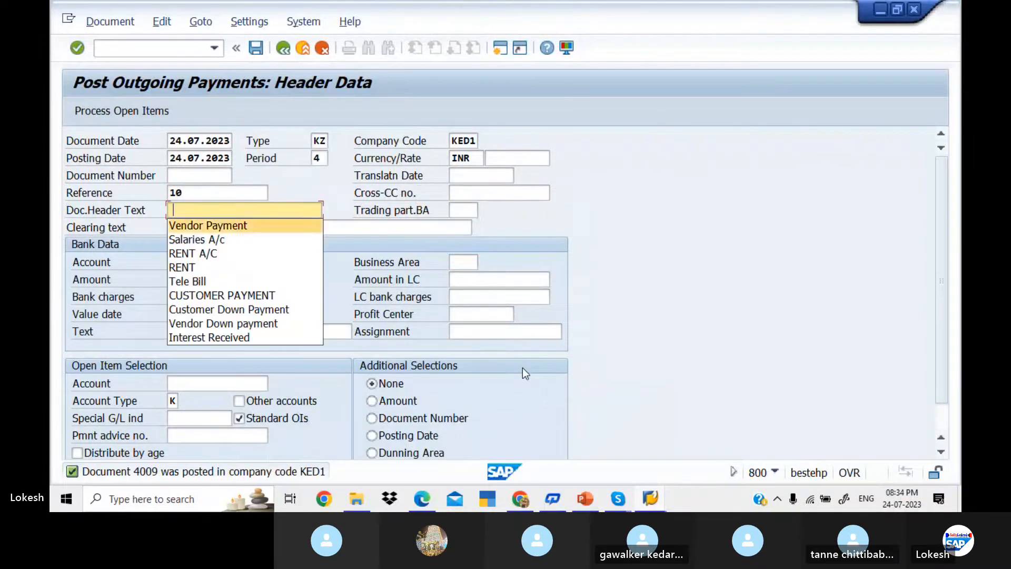
{"action": "key", "text": "Down"}
Step: Enter bank account 200002, amount 20000 INR, value date 24.07.2023 and item text VENDOR INVOICE
{"action": "key", "text": "Tab"}
{"action": "key", "text": "Tab"}
{"action": "key", "text": "Tab"}
{"action": "key", "text": "Down"}
{"action": "key", "text": "Down"}
{"action": "key", "text": "Down"}
{"action": "key", "text": "Tab"}
{"action": "key", "text": "Tab"}
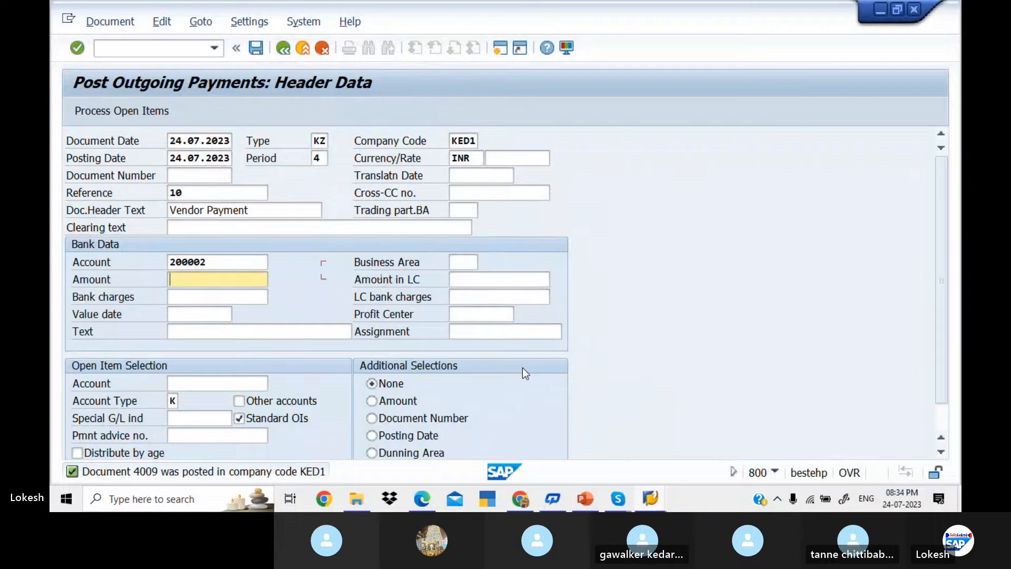
{"action": "key", "text": "Down"}
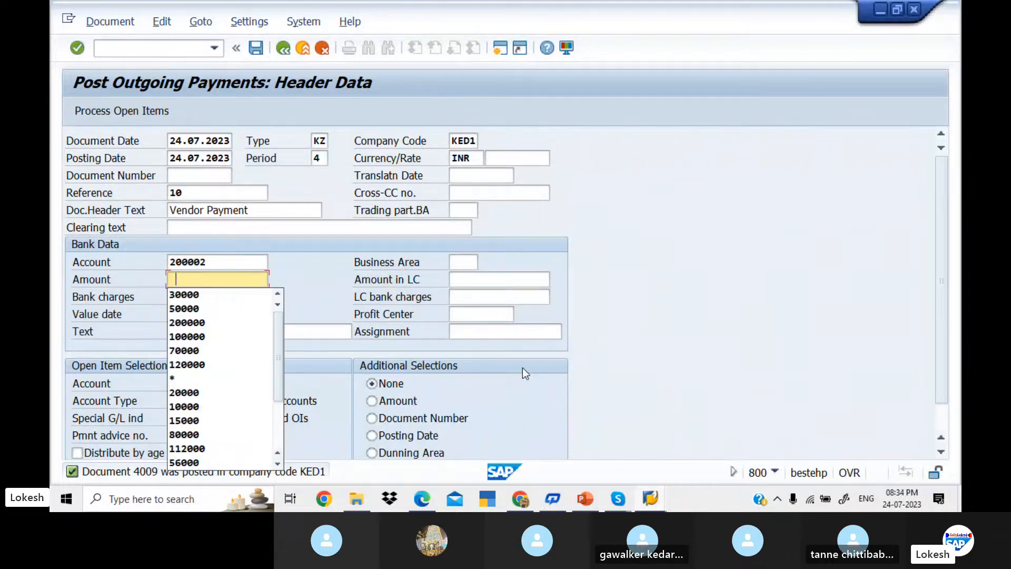
{"action": "type", "text": "200"}
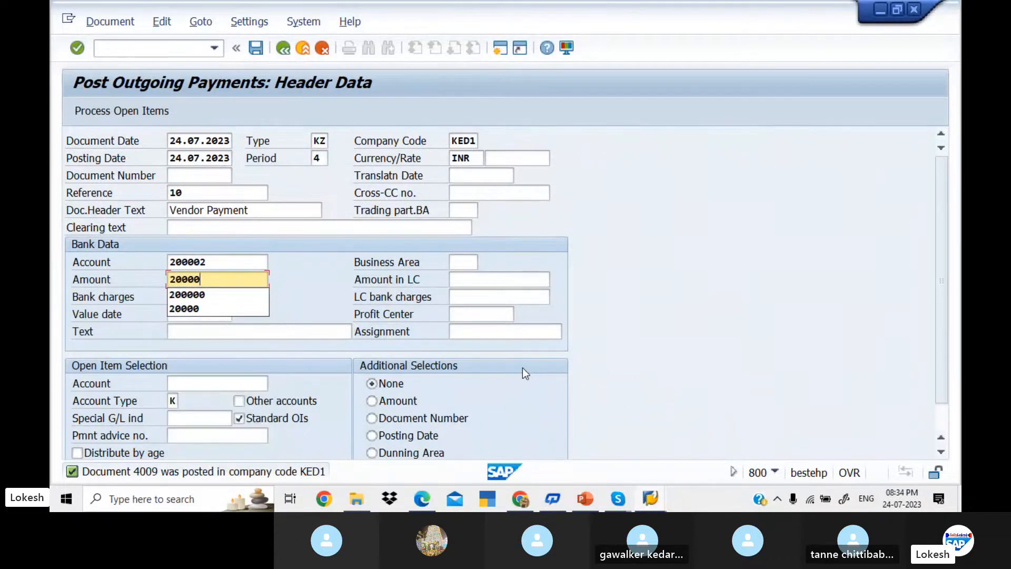
{"action": "type", "text": "00"}
{"action": "key", "text": "Tab"}
{"action": "key", "text": "Tab"}
{"action": "key", "text": "Tab"}
{"action": "key", "text": "Tab"}
{"action": "key", "text": "Down"}
{"action": "key", "text": "Down"}
{"action": "key", "text": "Tab"}
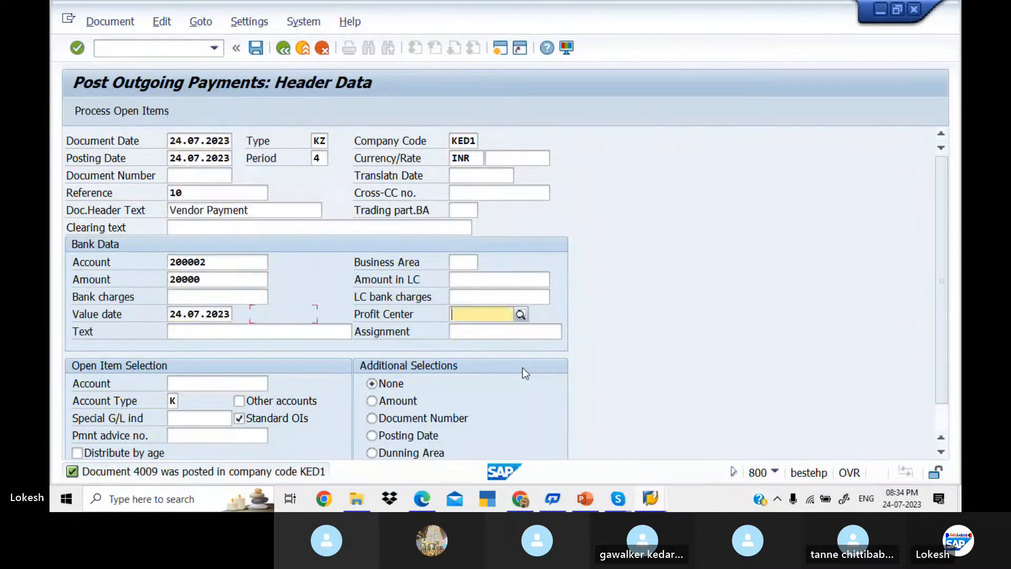
{"action": "key", "text": "Tab"}
{"action": "type", "text": "VENDOR INVOICE"}
{"action": "key", "text": "Tab"}
{"action": "key", "text": "Tab"}
{"action": "key", "text": "Tab"}
{"action": "key", "text": "shift+Tab"}
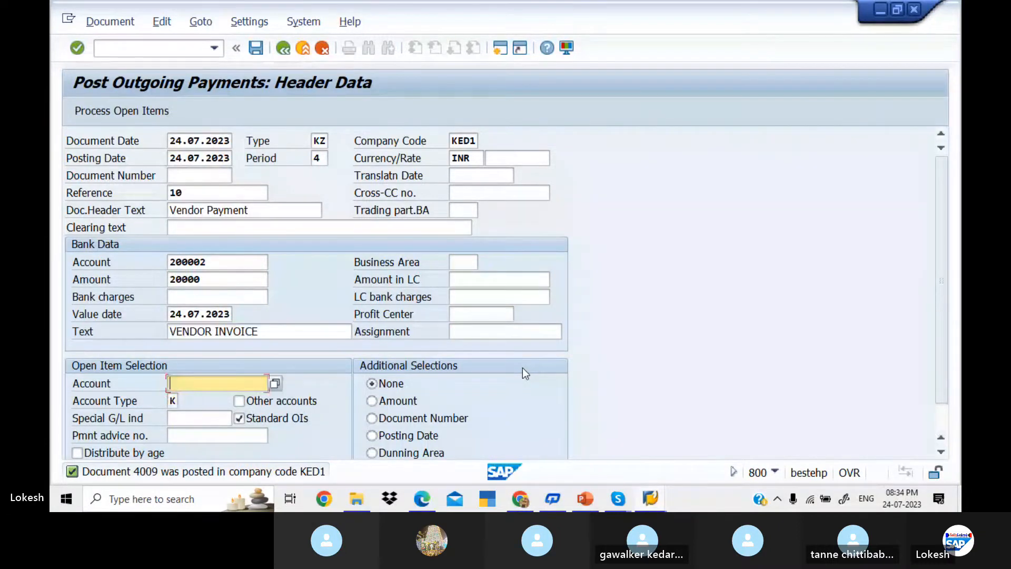
{"action": "key", "text": "Tab"}
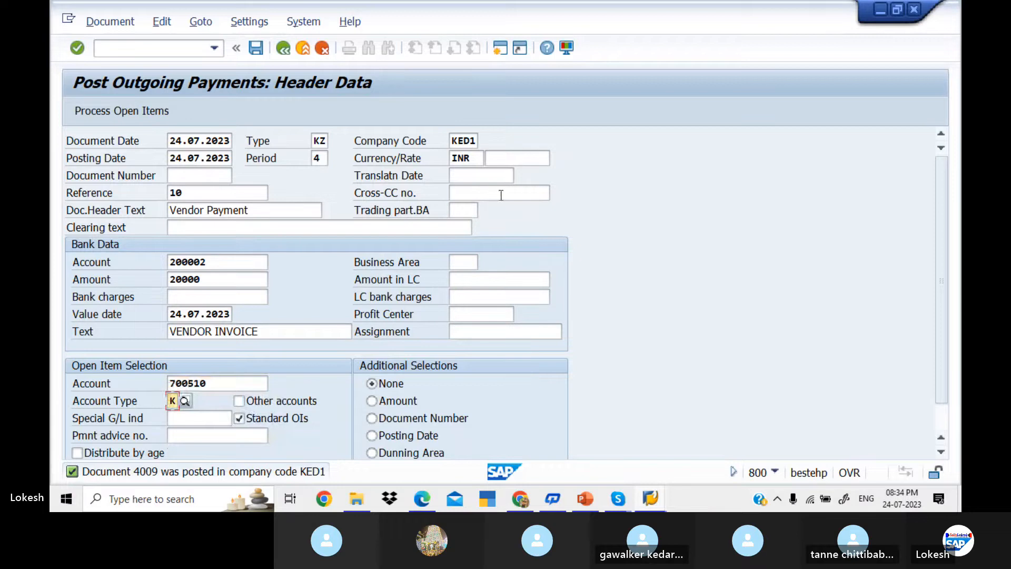
Step: Post the 20000 INR payment against open item 4009, then refresh FBL1N to confirm no open items remain
{"action": "left_click", "coordinate": [151, 109]}
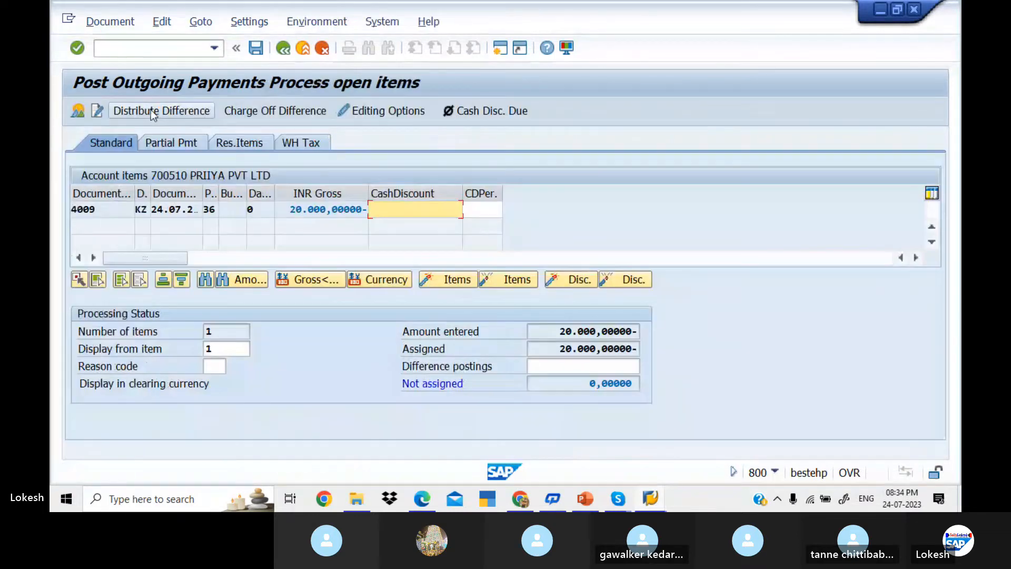
{"action": "left_click", "coordinate": [257, 48]}
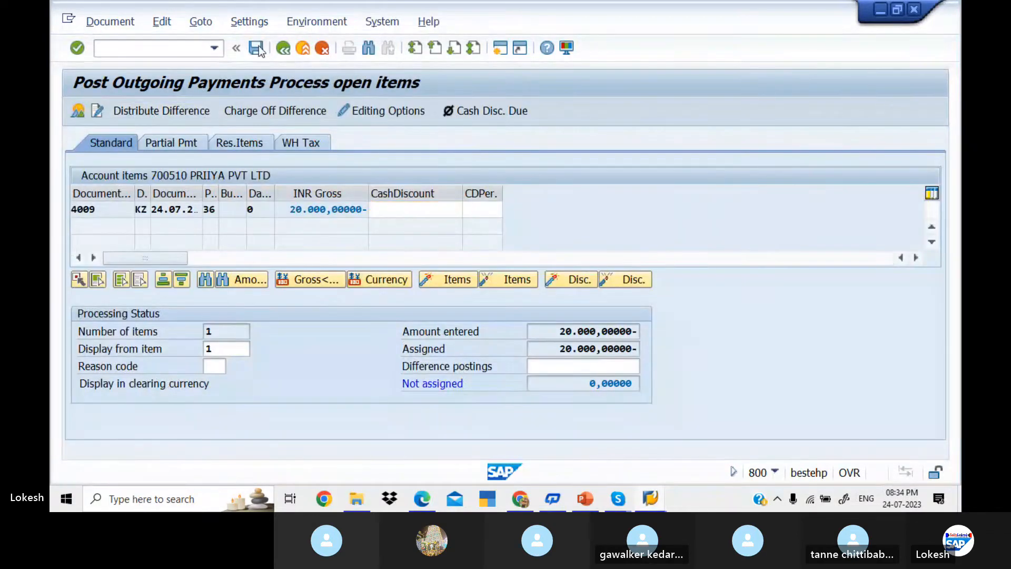
{"action": "key", "text": "alt+Tab"}
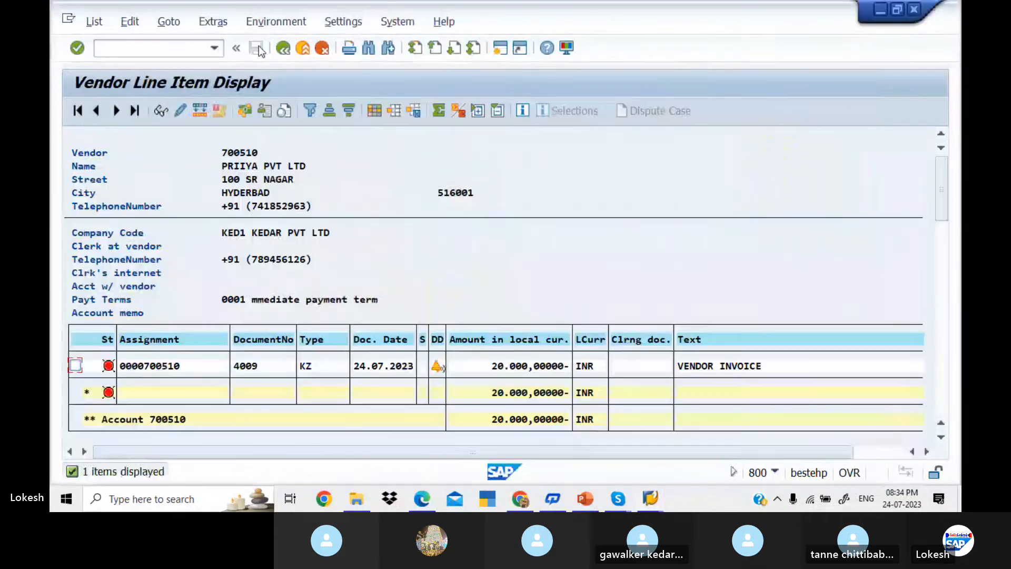
{"action": "left_click", "coordinate": [95, 23]}
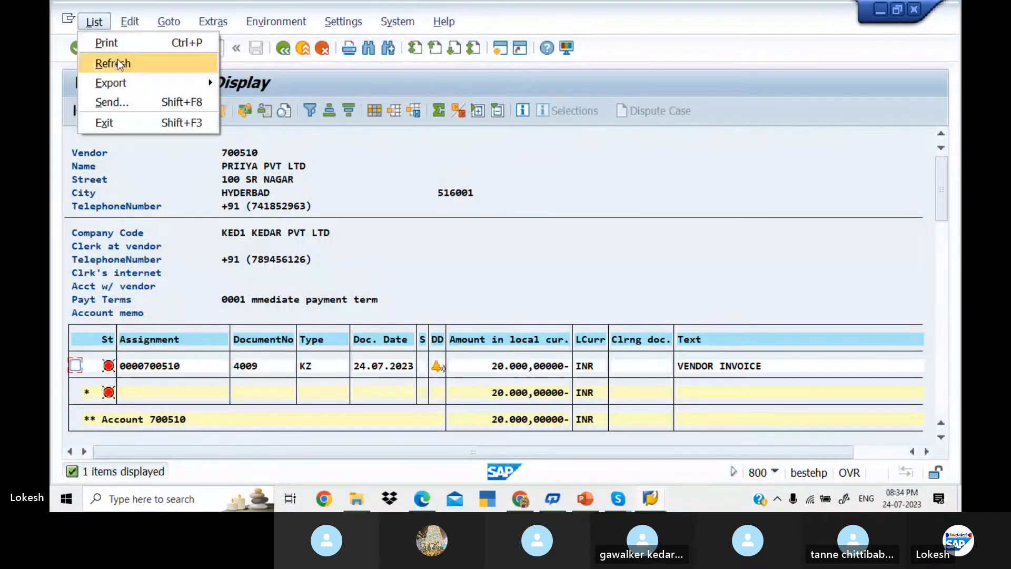
{"action": "left_click", "coordinate": [118, 60]}
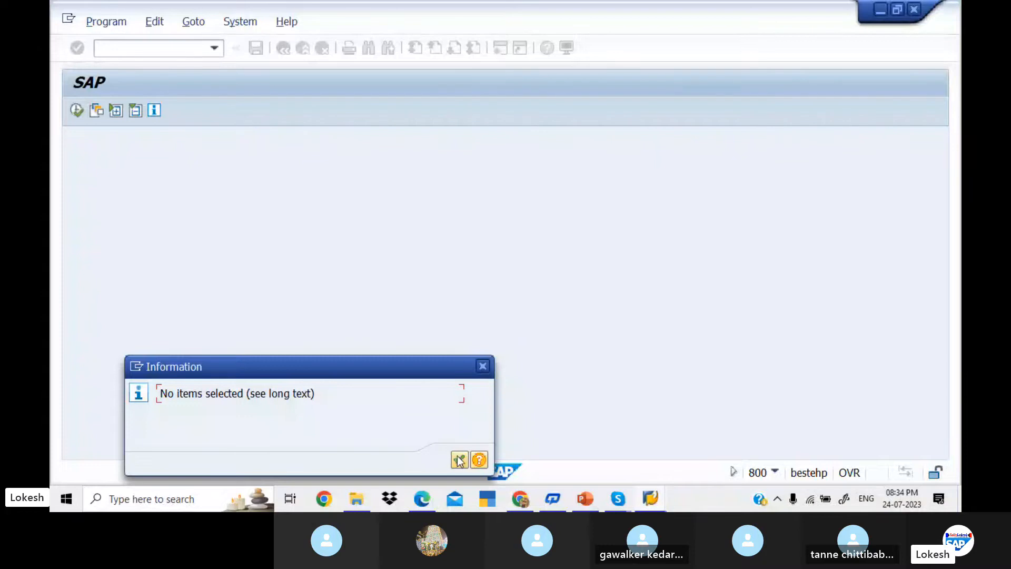
{"action": "left_click", "coordinate": [460, 459]}
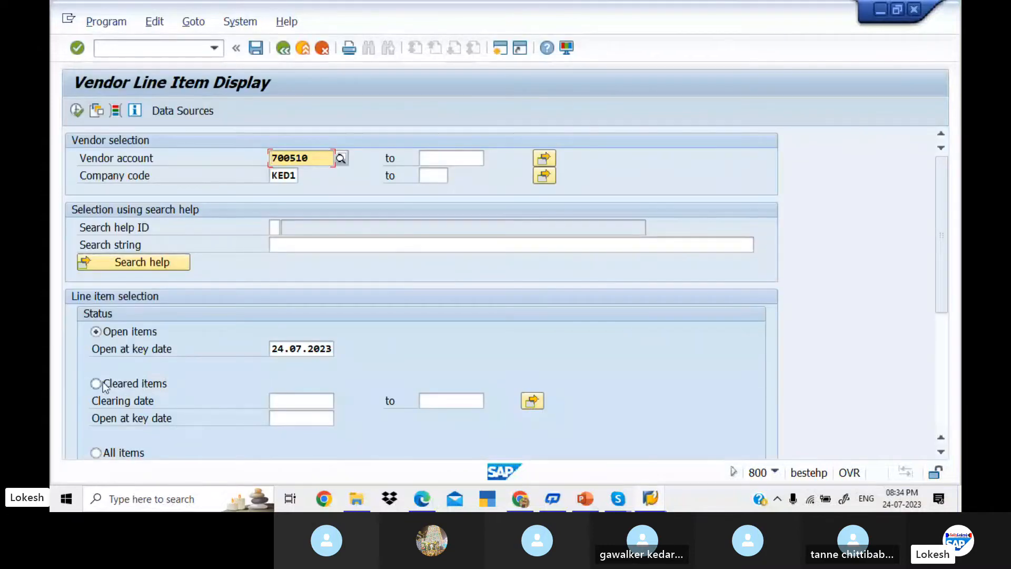
Step: Run the cleared-items report for vendor 700510 with clearing date 24.07.2023 and scroll its 23 items
{"action": "left_click", "coordinate": [97, 384]}
{"action": "left_click", "coordinate": [307, 405]}
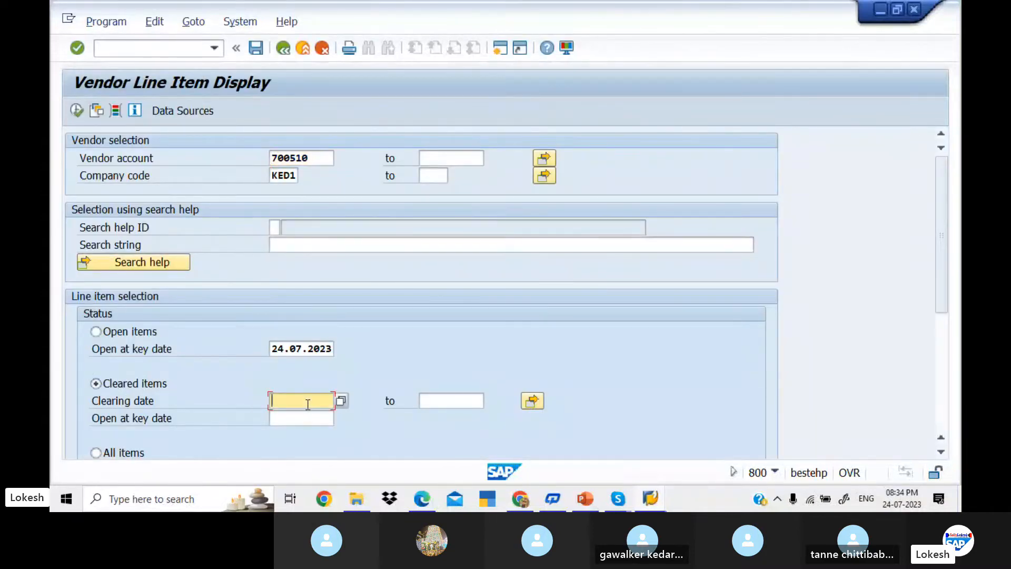
{"action": "key", "text": "Down"}
{"action": "key", "text": "Tab"}
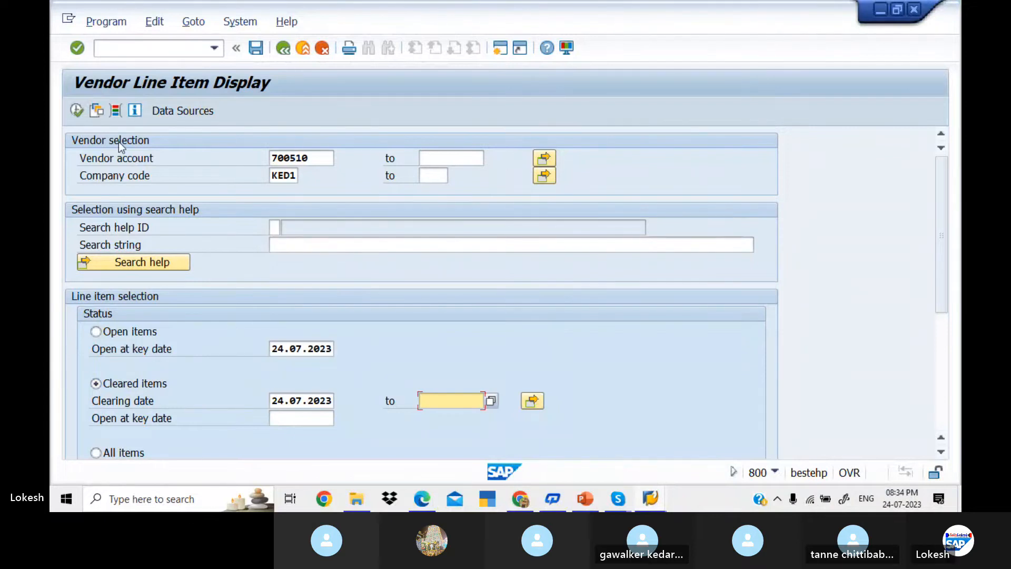
{"action": "left_click", "coordinate": [81, 112]}
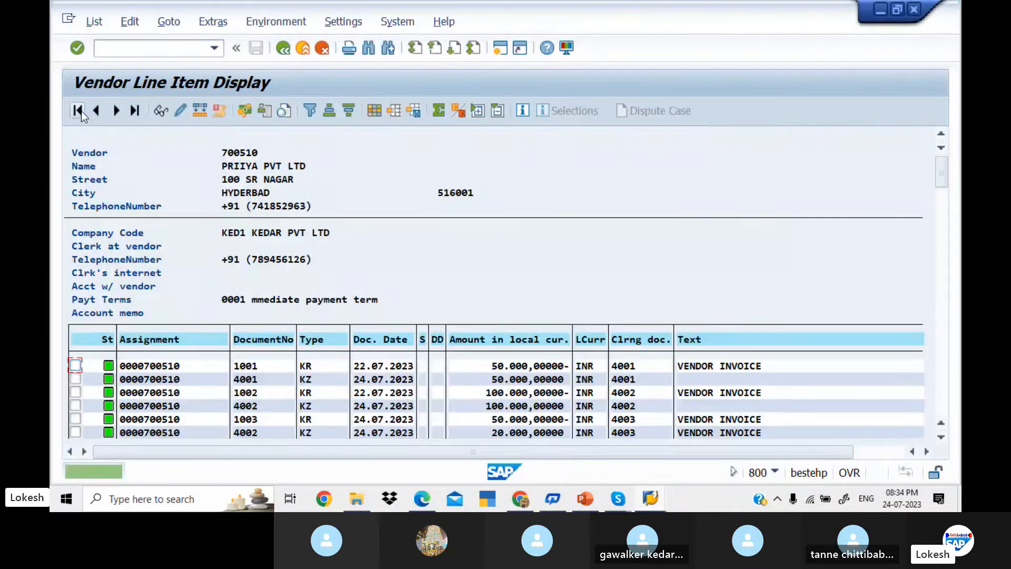
{"action": "left_click", "coordinate": [944, 304]}
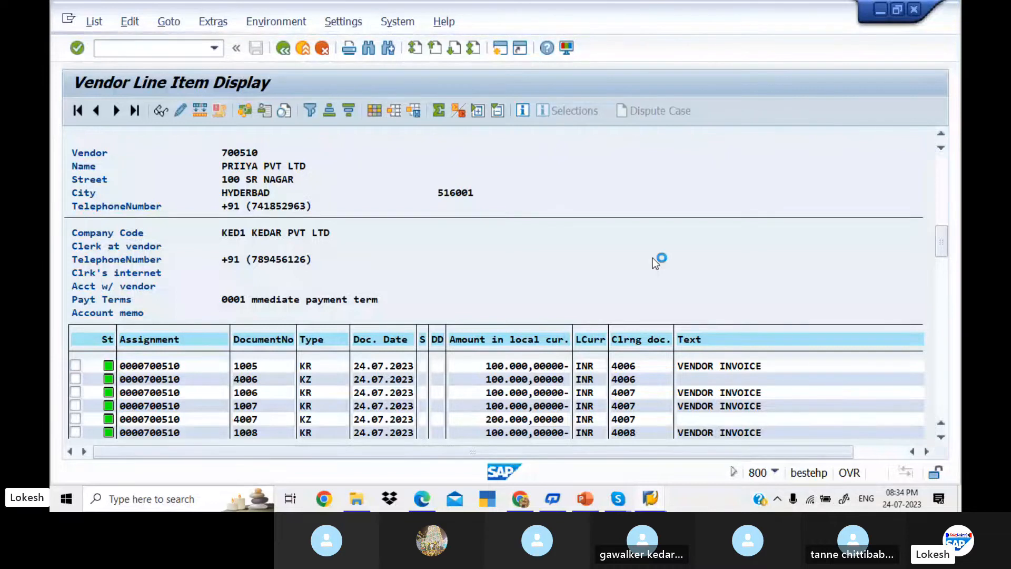
Step: Return to slide 1 of the 'Partial and Standrad' deck listing FB60, F-53 and FBL1N
{"action": "left_click", "coordinate": [595, 495]}
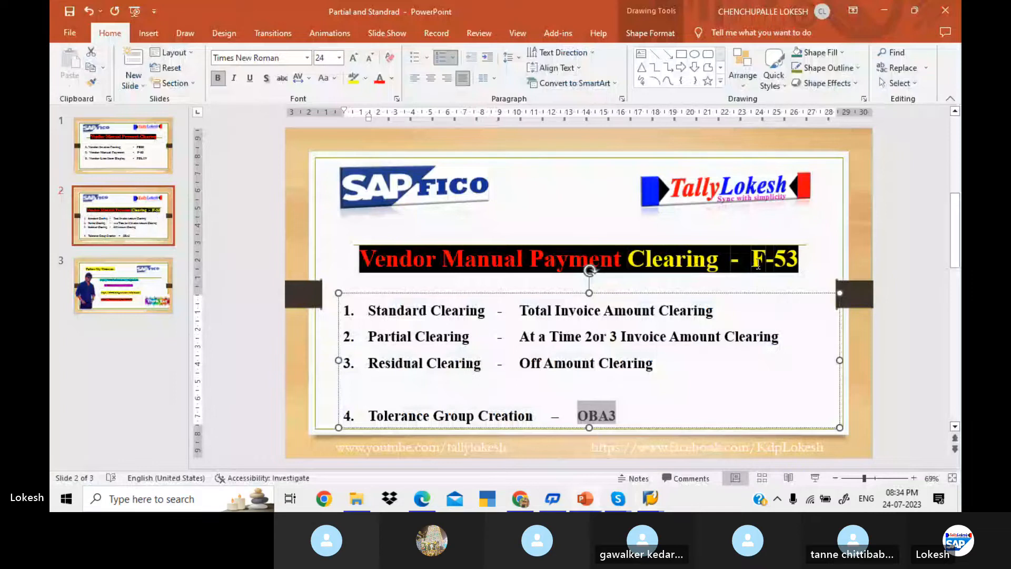
{"action": "left_click", "coordinate": [832, 245]}
{"action": "scroll", "coordinate": [832, 245], "scroll_direction": "up", "scroll_amount": 1}
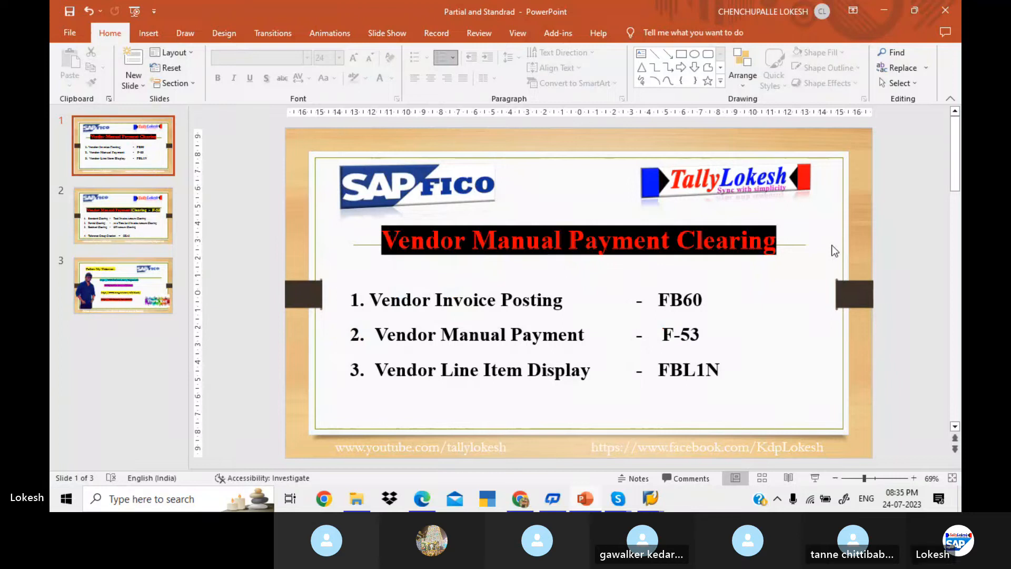
Step: Bring the SAP FICO BATCH 6 Skype group call forward and maximize its window
{"action": "mouse_move", "coordinate": [620, 502]}
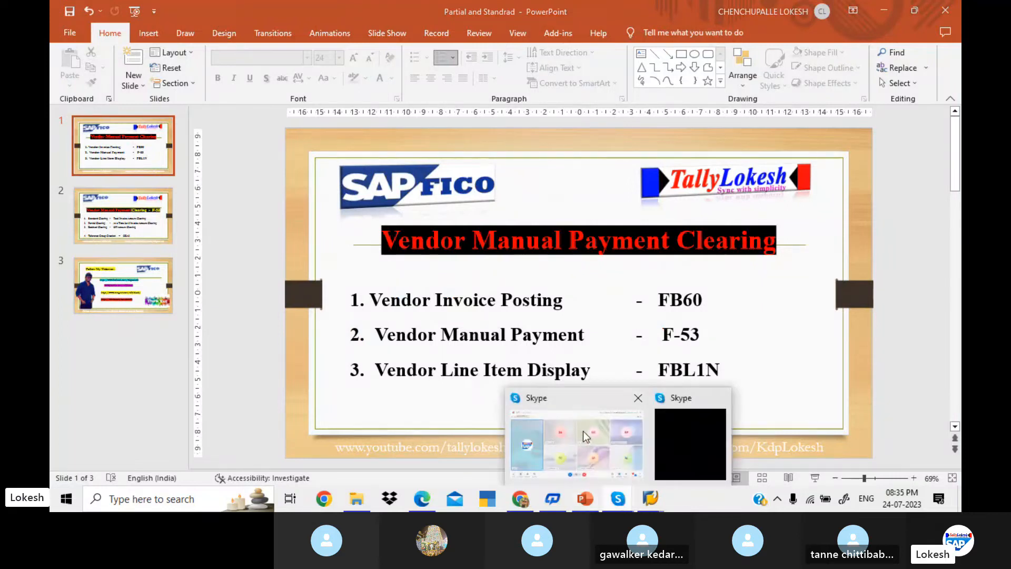
{"action": "left_click", "coordinate": [583, 430]}
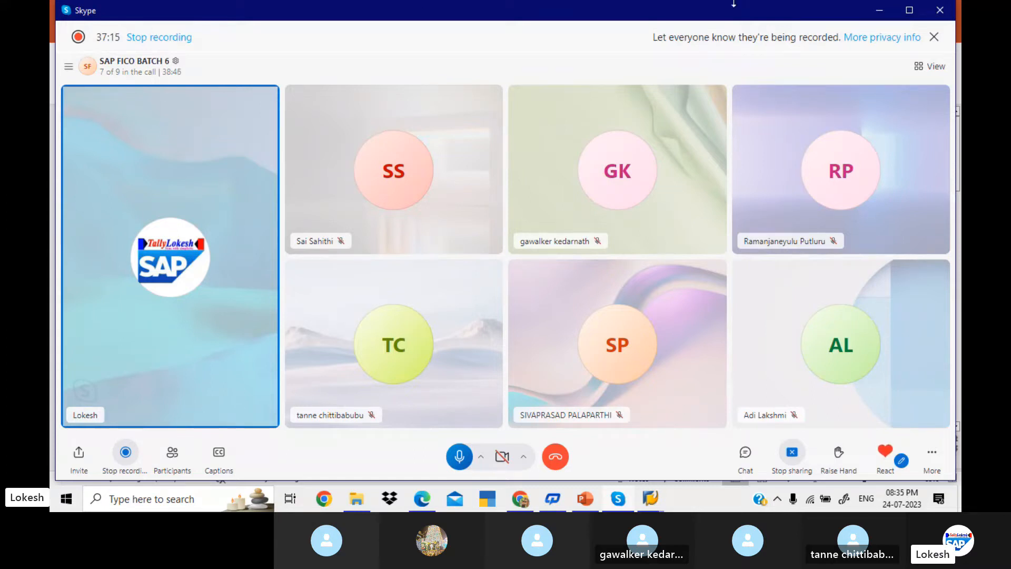
{"action": "left_click", "coordinate": [910, 10]}
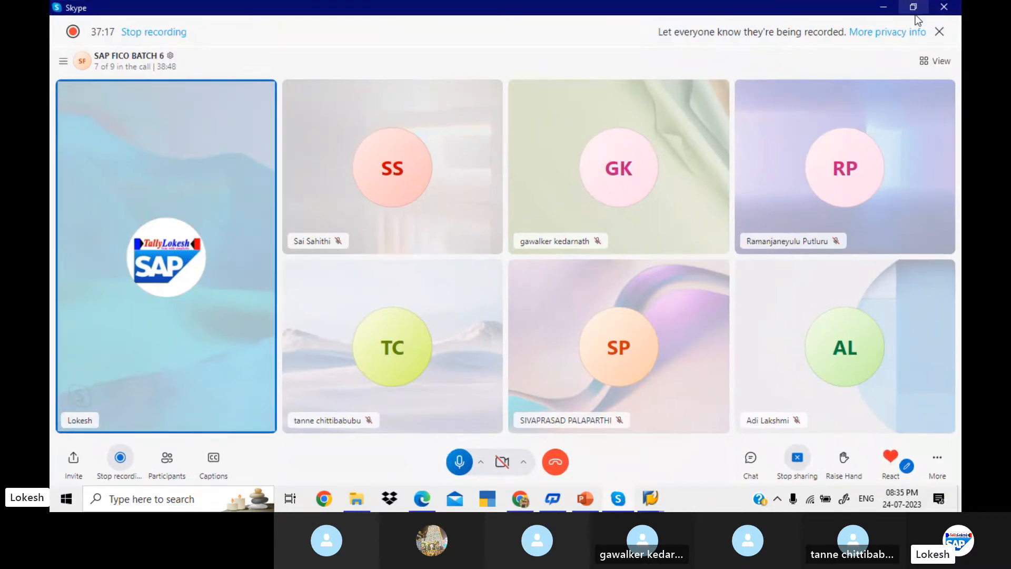